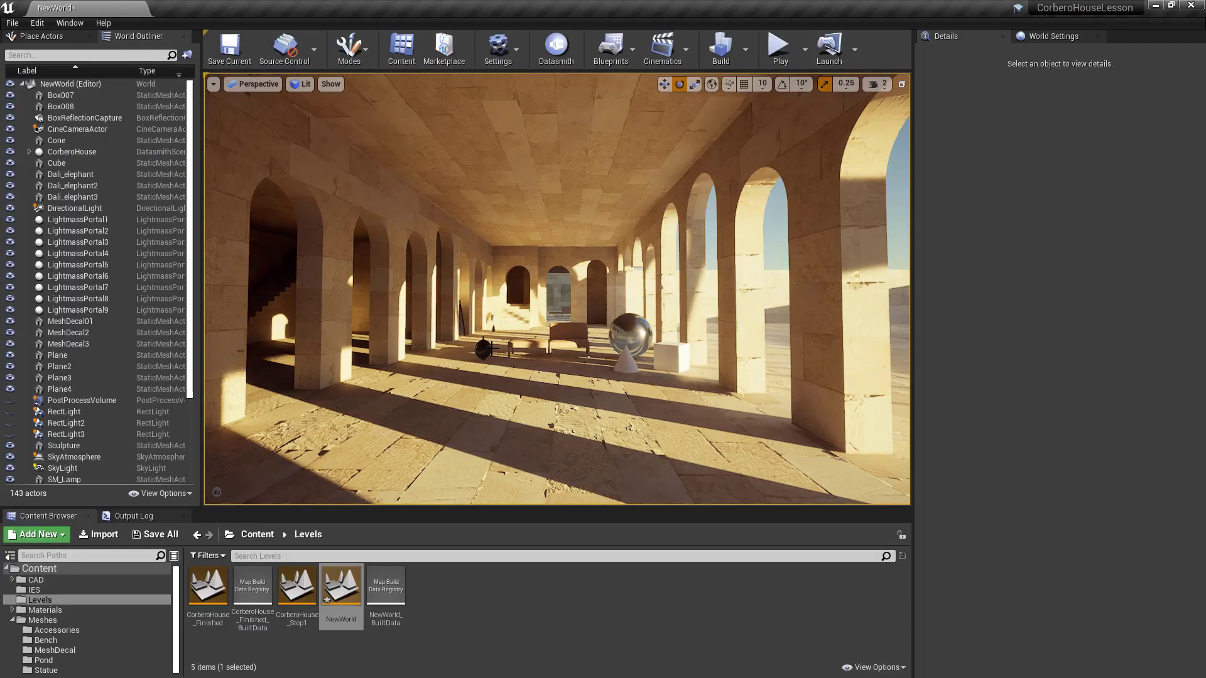
Show the level viewport full screen and look down the arched hall
key("F11")
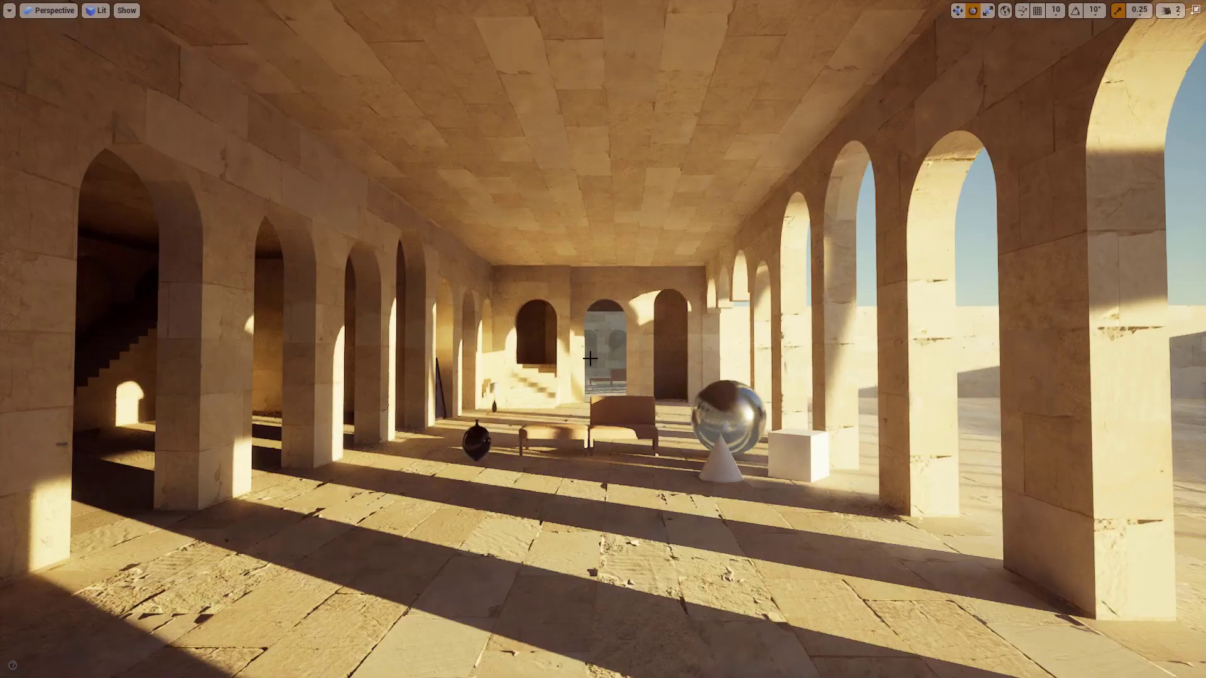
mouse_move(588, 379)
right_mouse_down()
mouse_move(603, 378)
mouse_move(593, 381)
right_mouse_up()
key("q")
right_click_drag(590, 424, 582, 421)
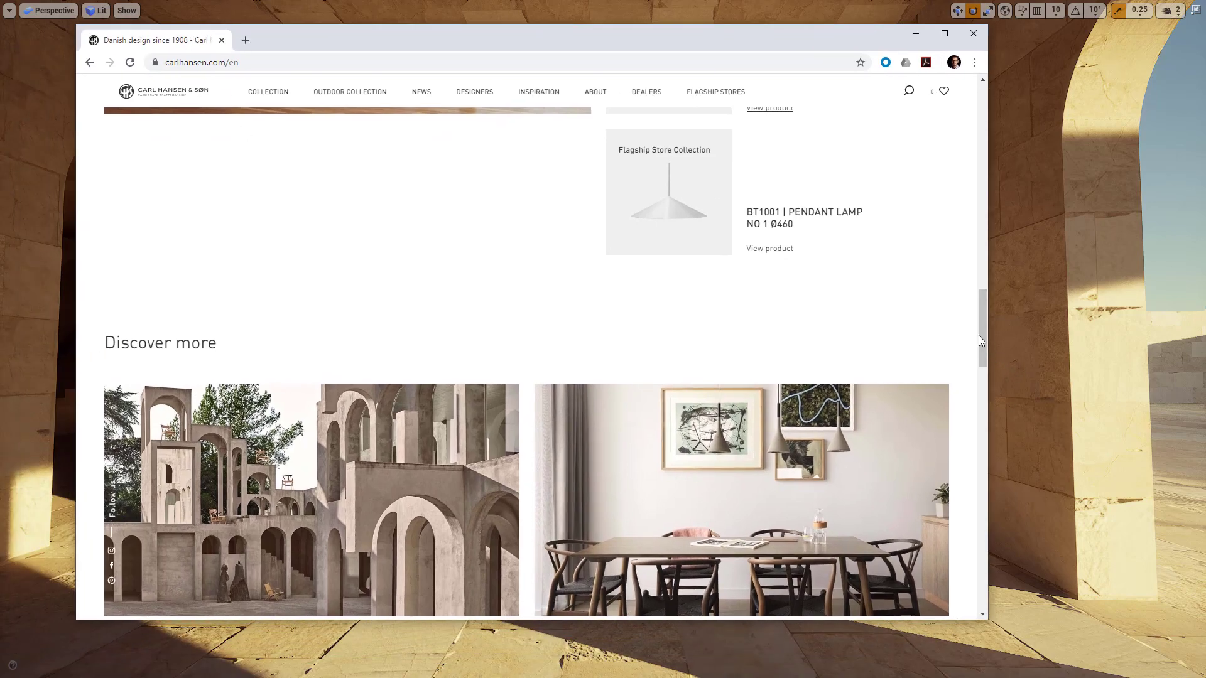
Switch to the browser and examine the Carl Hansen & Søn home page for reference photos of the arched house and its furniture
left_click_drag(986, 331, 989, 123)
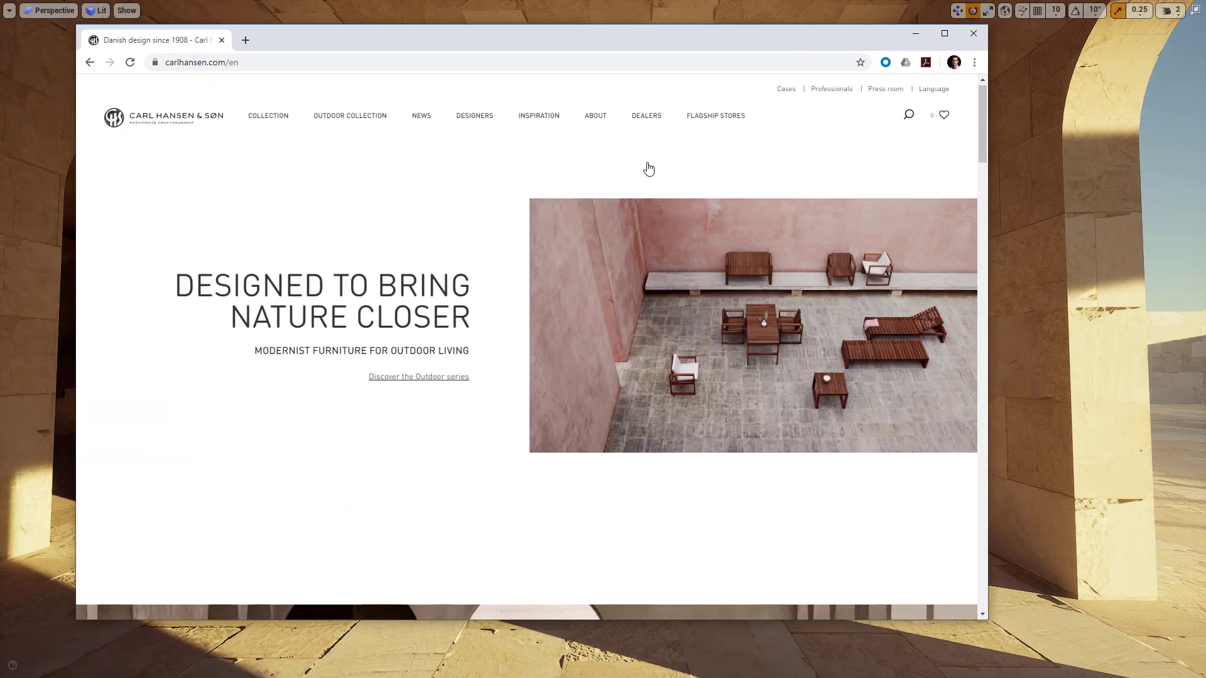
scroll(427, 280, "down", 2)
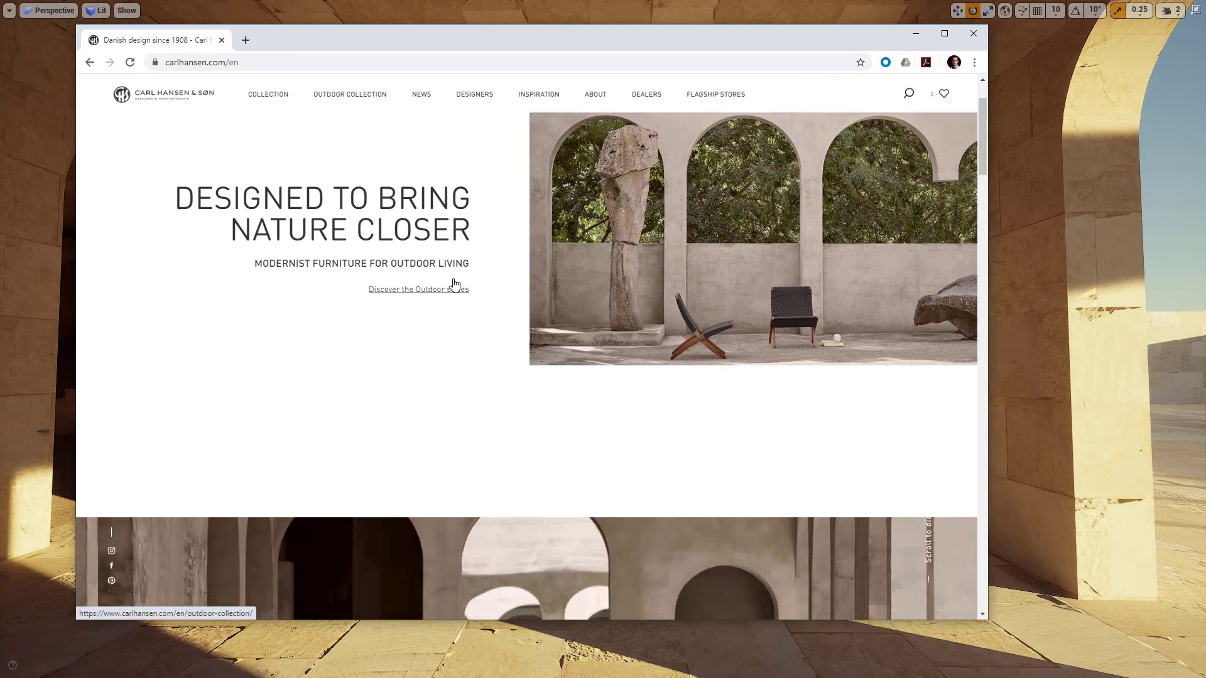
left_click(944, 34)
scroll(672, 352, "down", 6)
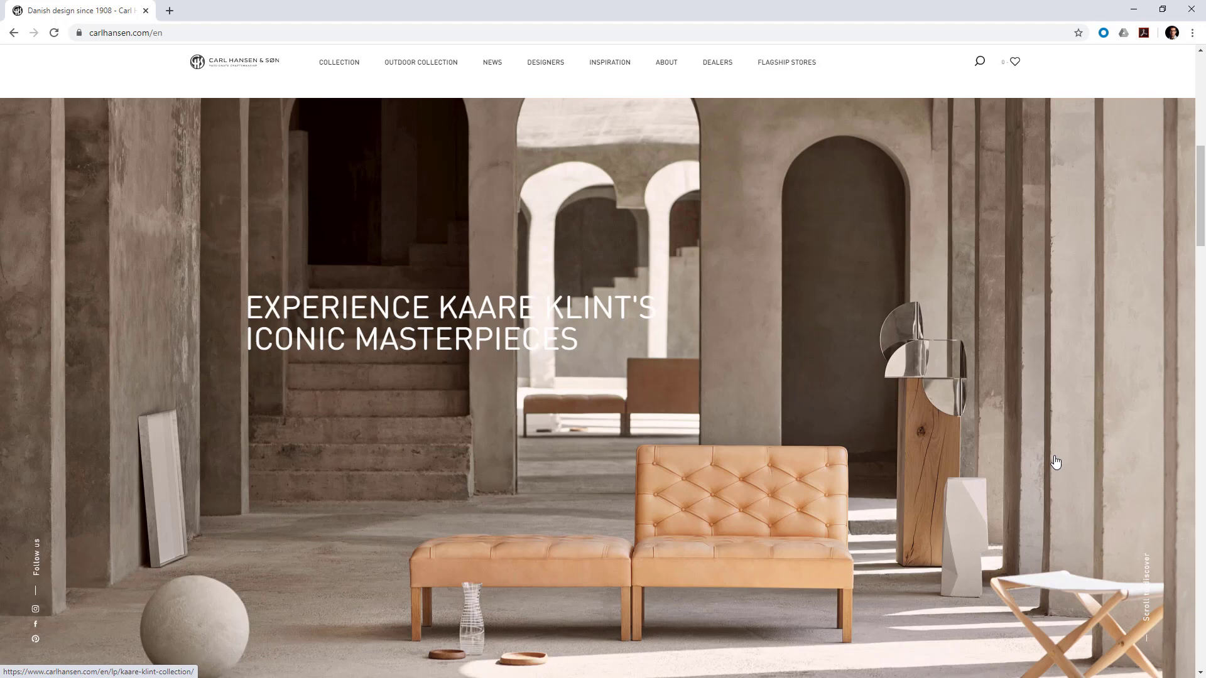
scroll(1055, 462, "down", 1)
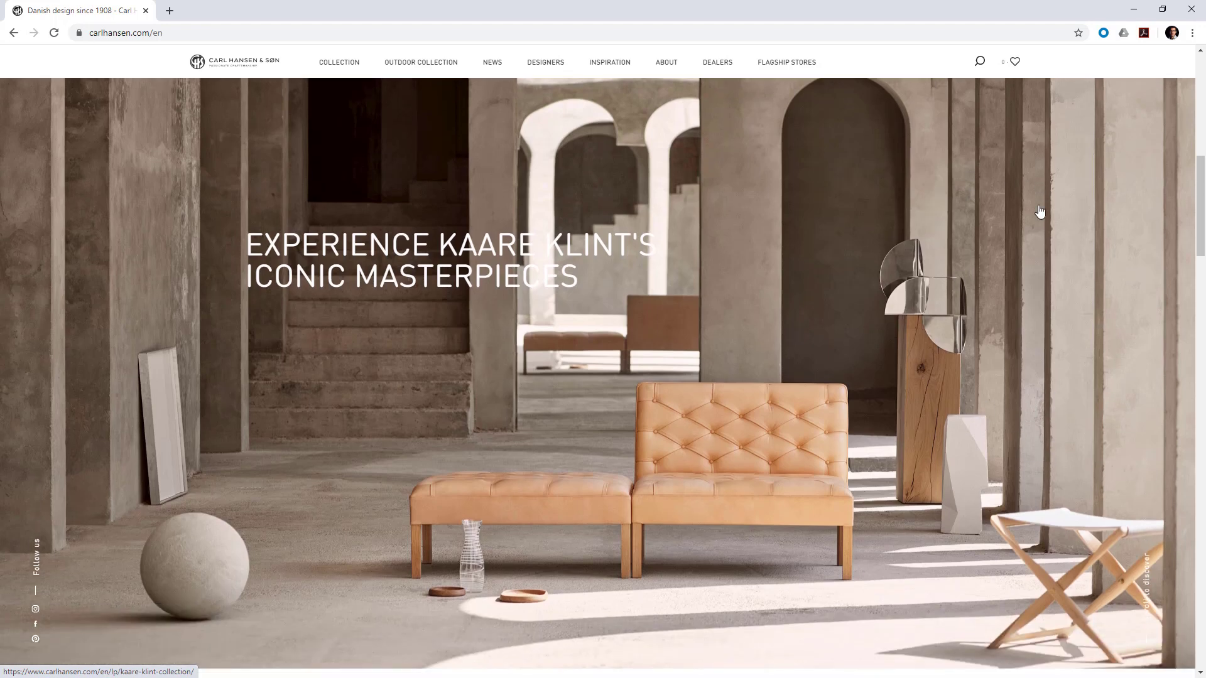
left_click(1163, 8)
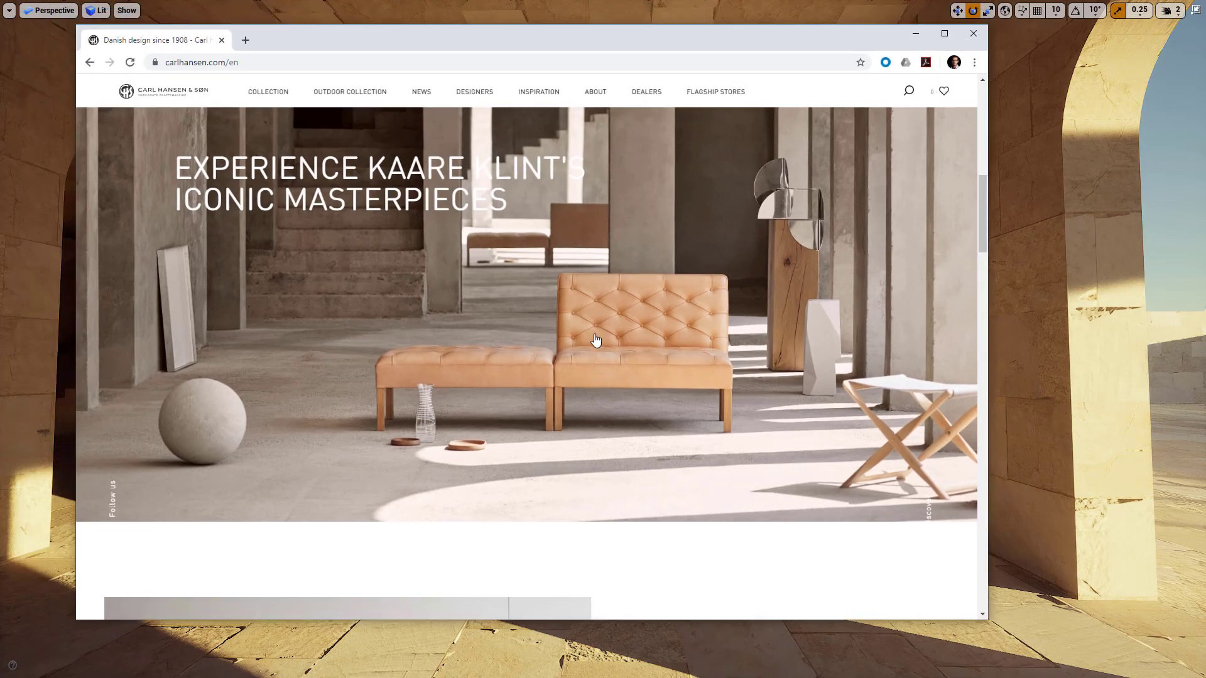
scroll(596, 340, "down", 6)
scroll(596, 340, "down", 8)
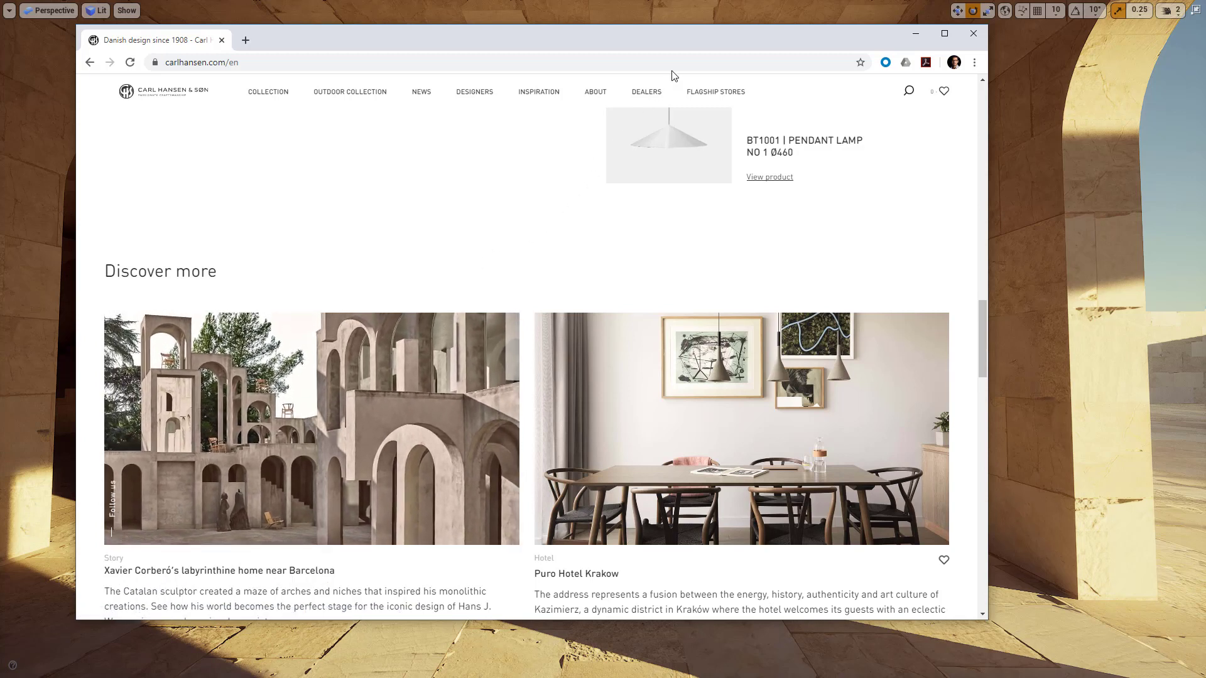
left_click_drag(769, 35, 0, 97)
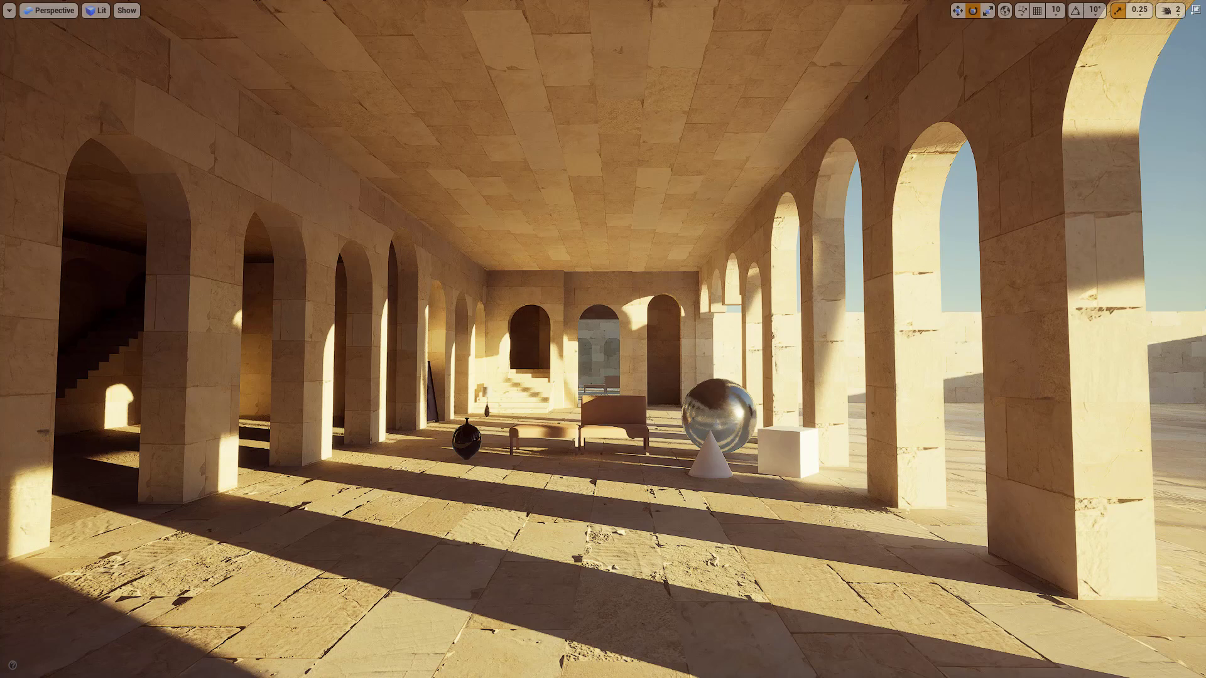
Examine the Ryuta Amae image results, enlarging the dark tower picture, and look over the white noise image results
left_click_drag(0, 130, 421, 72)
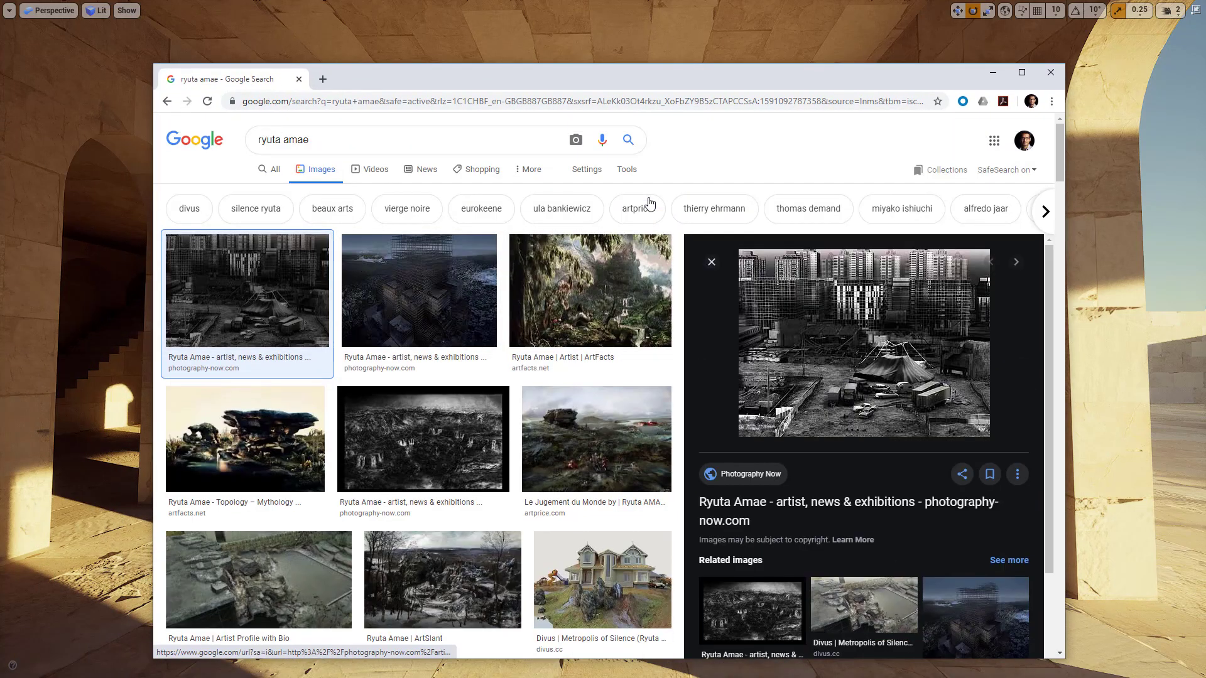
left_click_drag(597, 76, 578, 36)
left_click(404, 239)
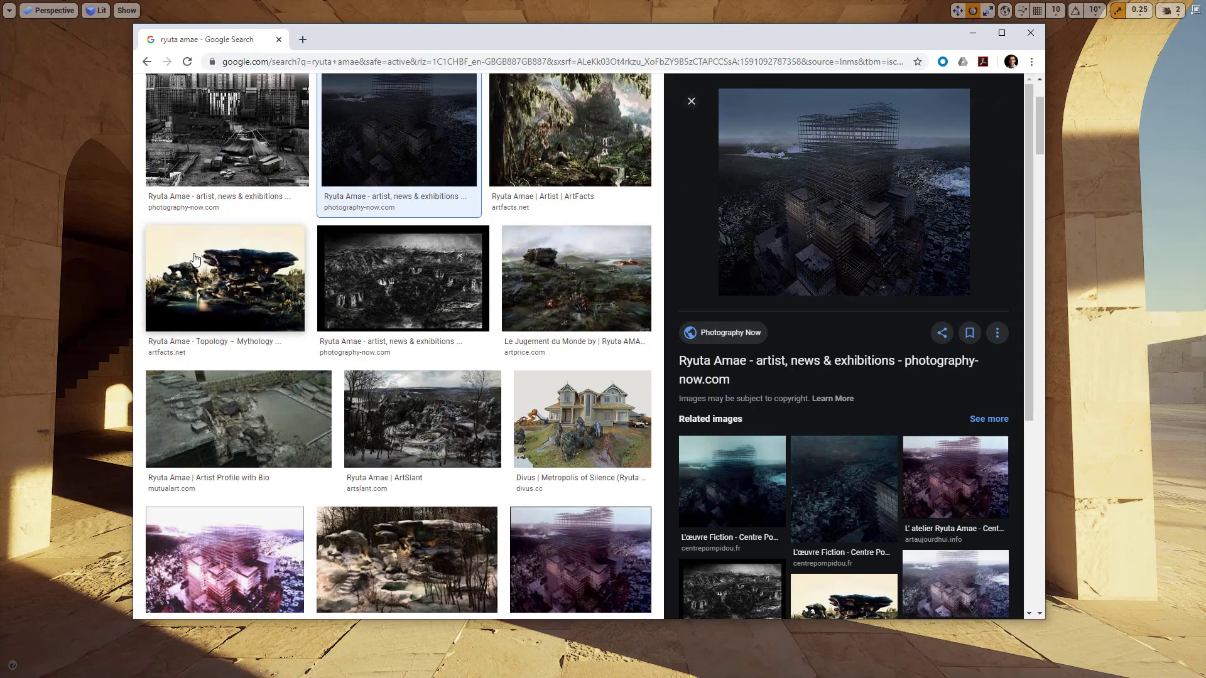
left_click_drag(134, 265, 92, 269)
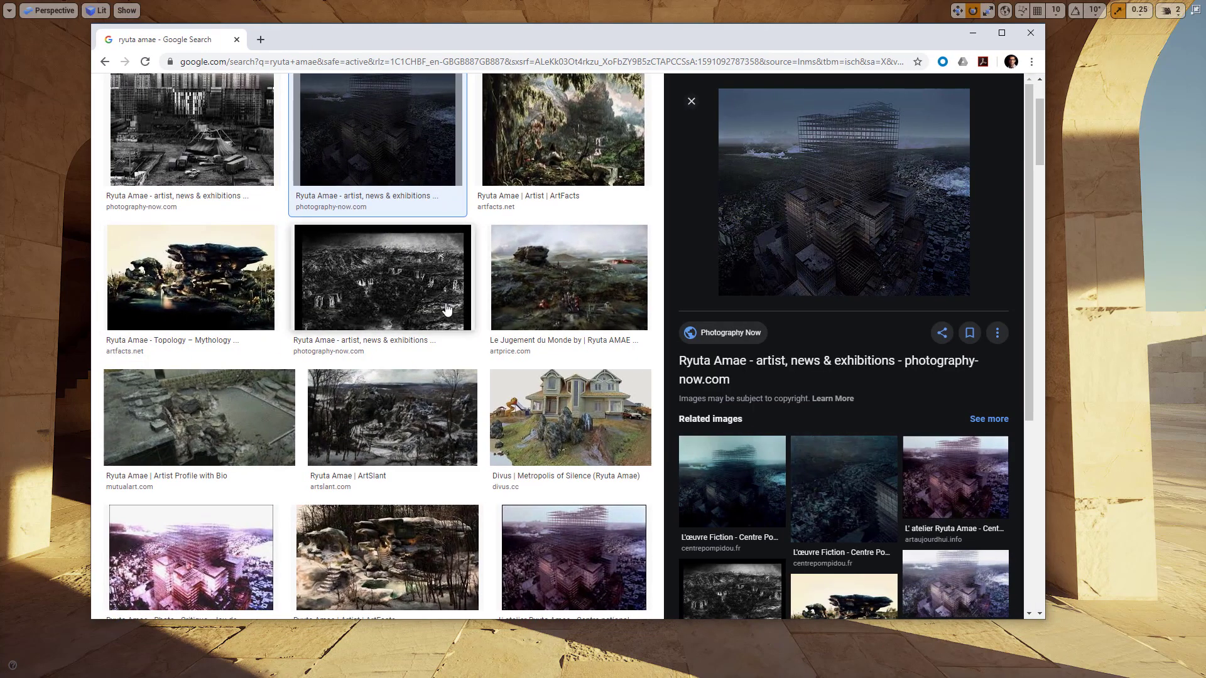
scroll(447, 309, "down", 5)
left_click_drag(725, 51, 1, 41)
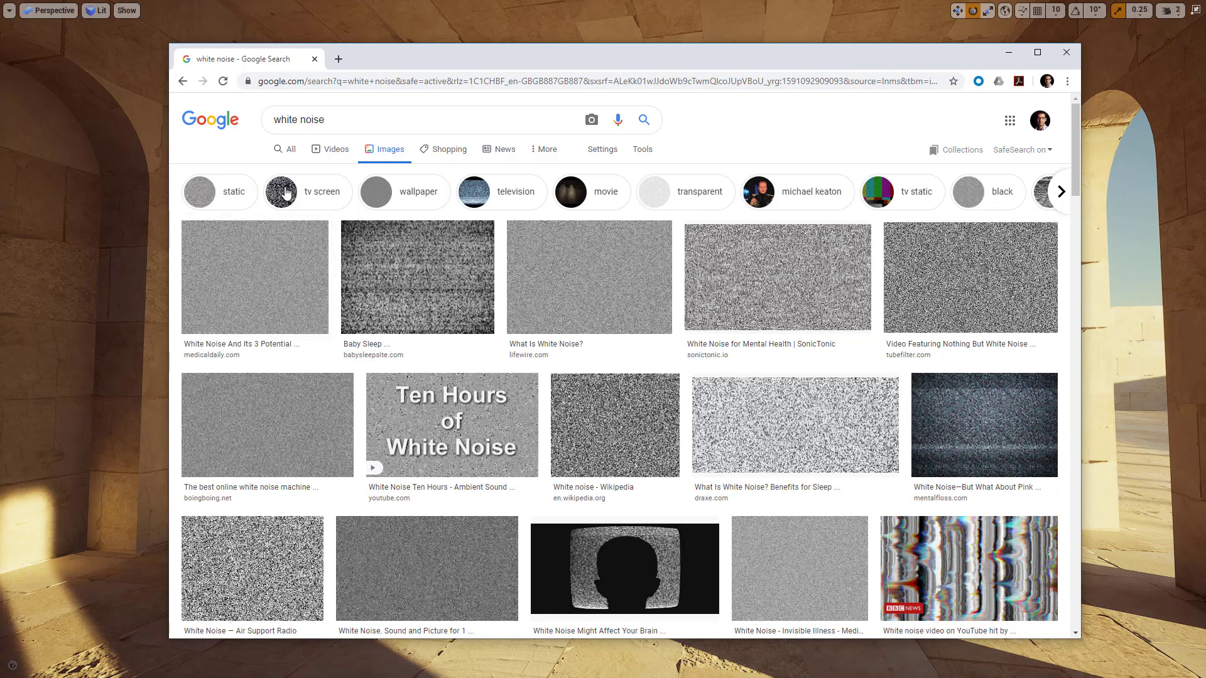
left_click(285, 192)
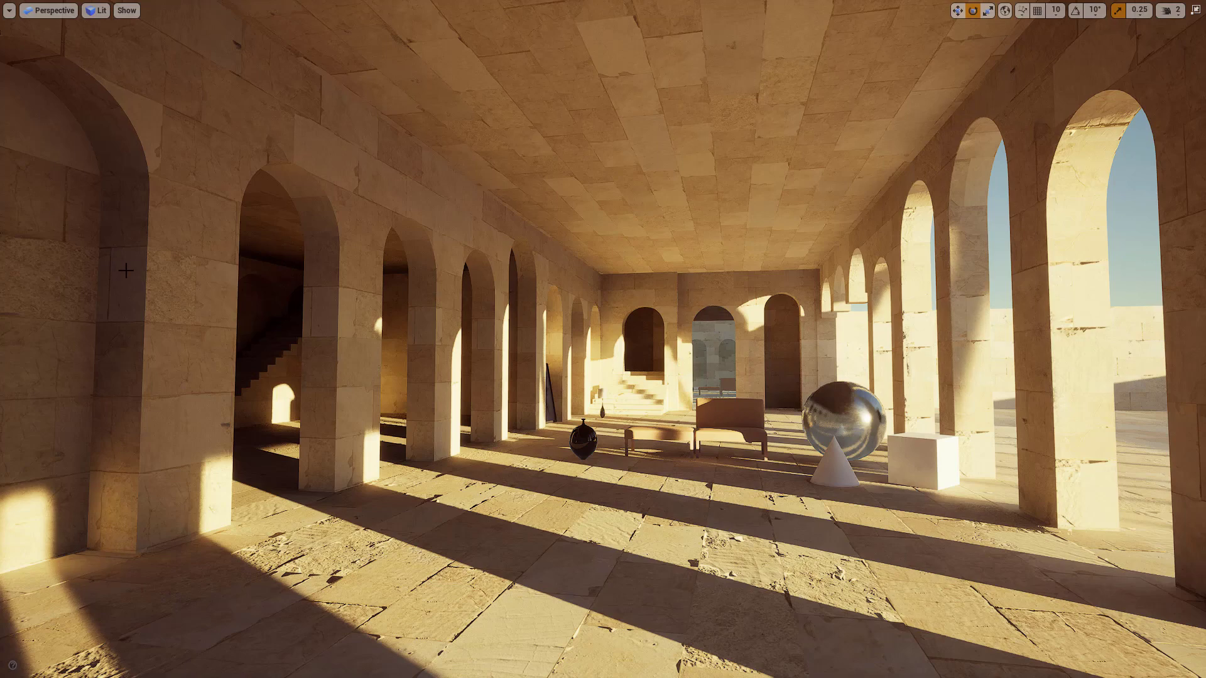
In Unreal Editor, select the PostProcessVolume and set Ray Tracing Global Illumination to Brute Force with 1 sample per pixel
right_click_drag(447, 398, 473, 399)
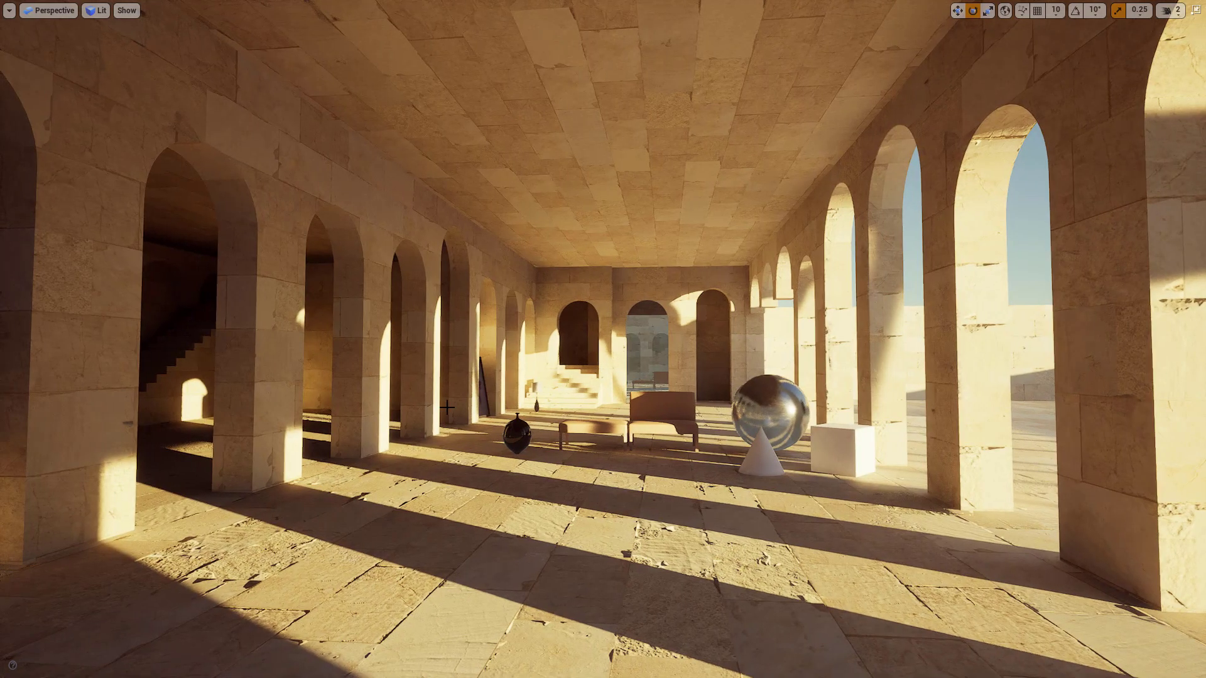
key("F11")
left_click(94, 400)
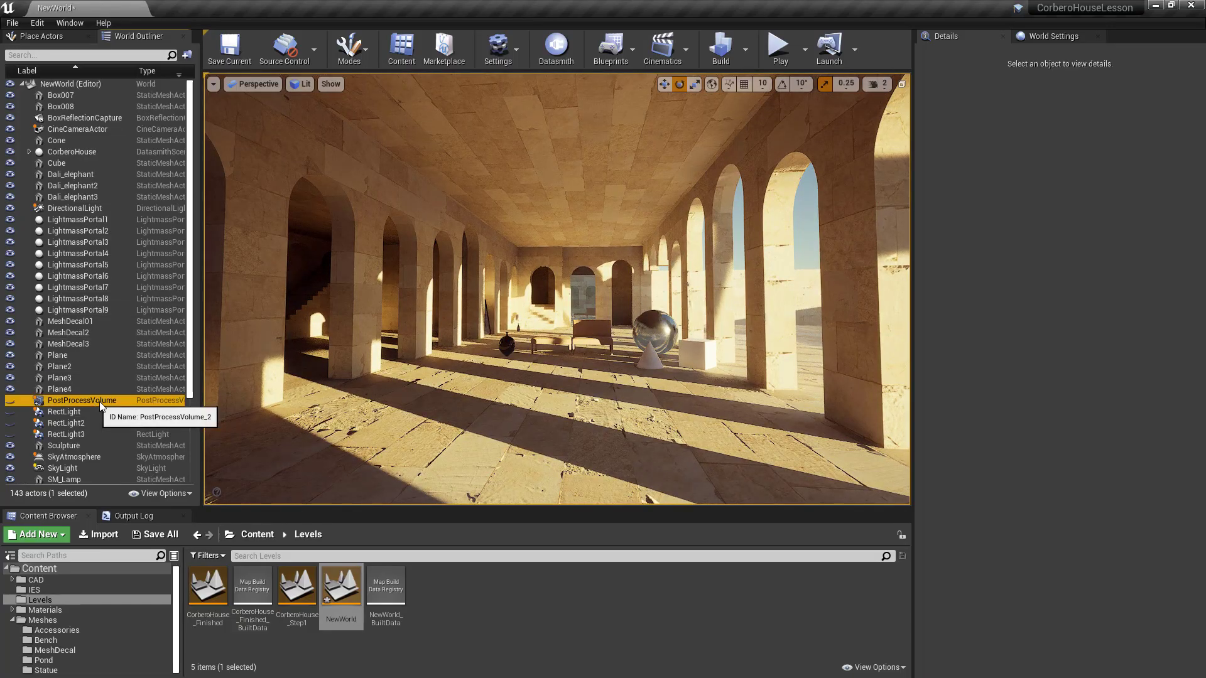
scroll(985, 437, "down", 8)
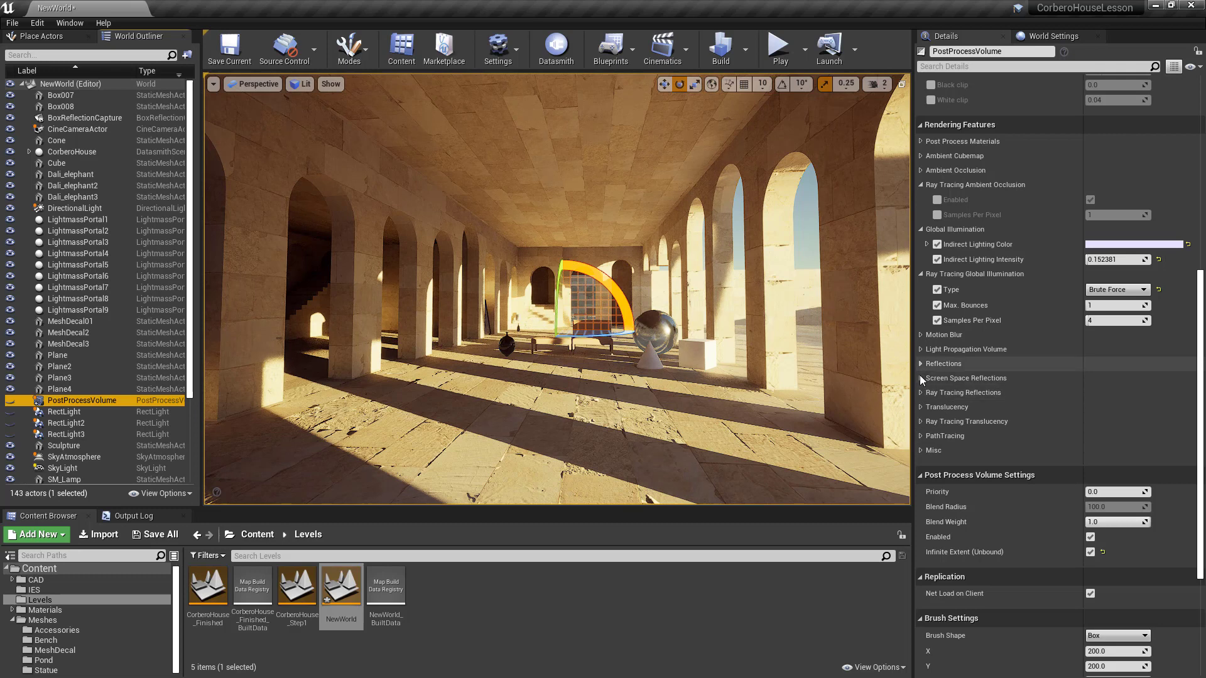
left_click(920, 393)
left_click(921, 393)
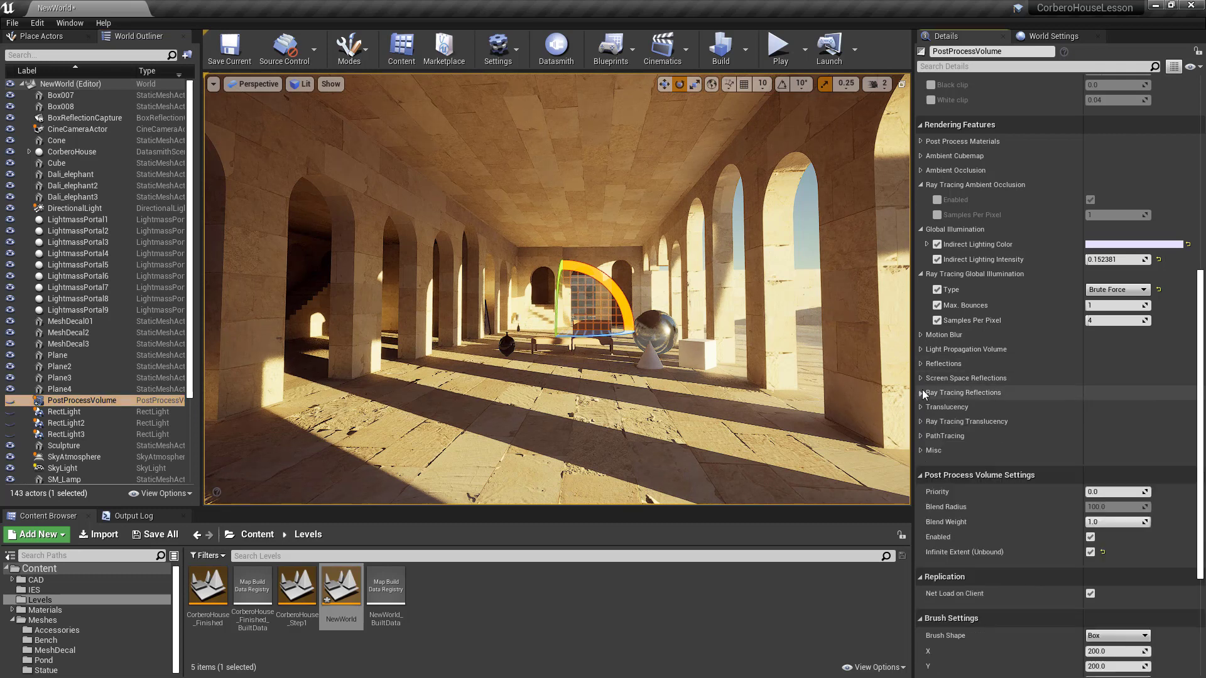
left_click(1105, 290)
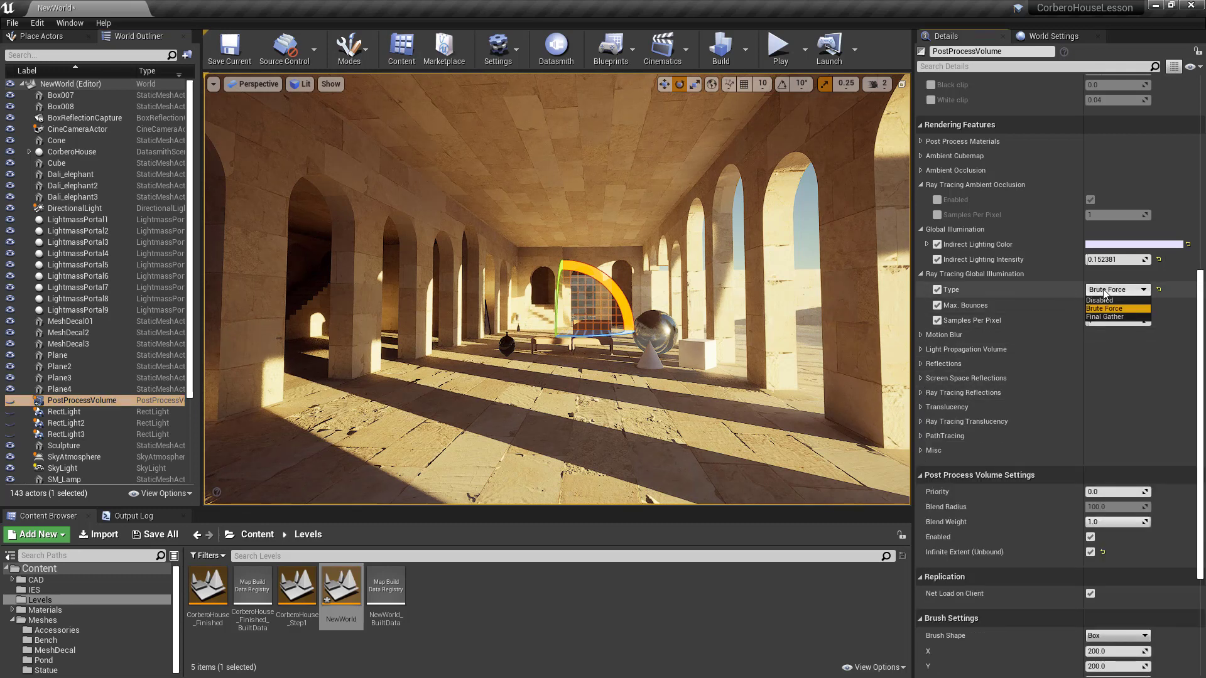
left_click(1104, 308)
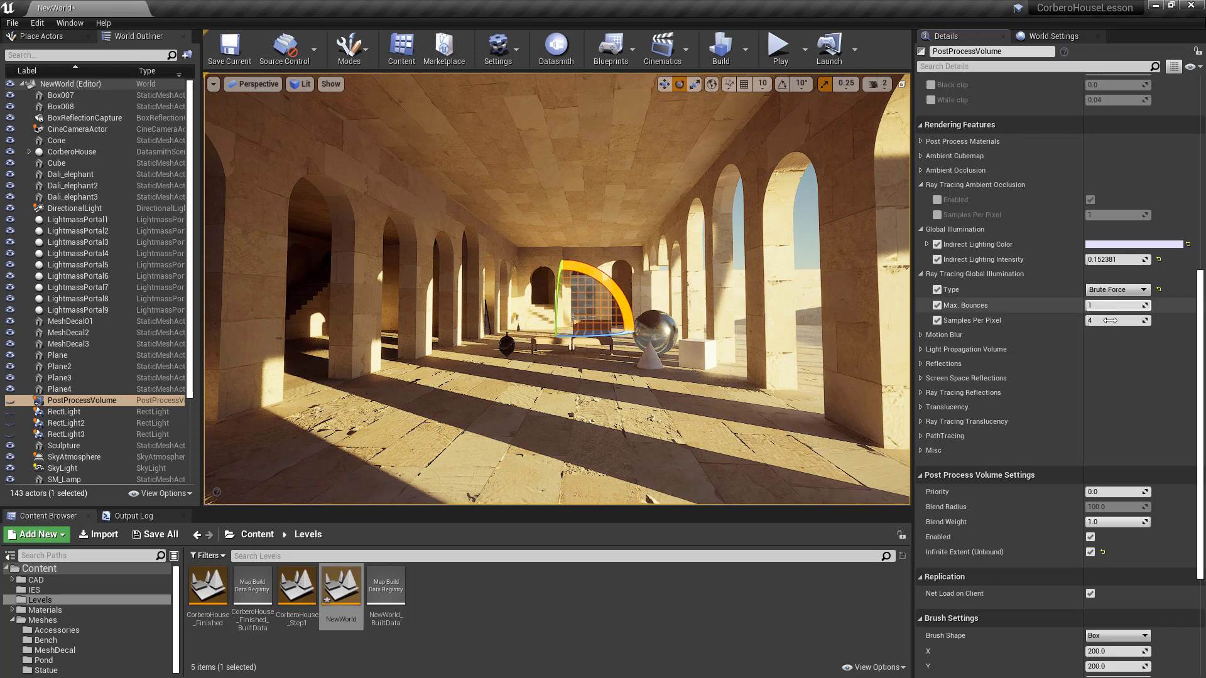
type("1")
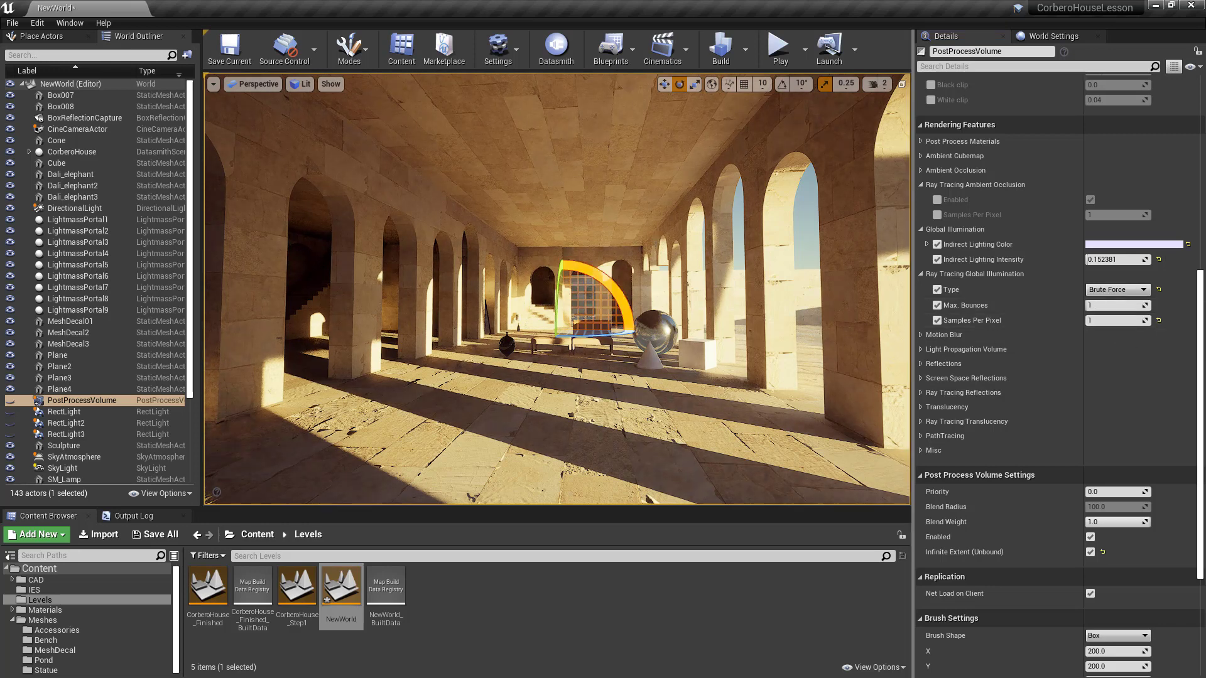
Frame the dark staircase room full screen and set the viewport's view mode to Lighting Only
right_click_drag(546, 299, 440, 300)
mouse_move(639, 275)
right_mouse_down()
mouse_move(590, 275)
mouse_move(669, 290)
mouse_move(618, 276)
mouse_move(596, 247)
mouse_move(549, 241)
mouse_move(598, 275)
mouse_move(611, 269)
mouse_move(546, 269)
right_mouse_up()
key("w")
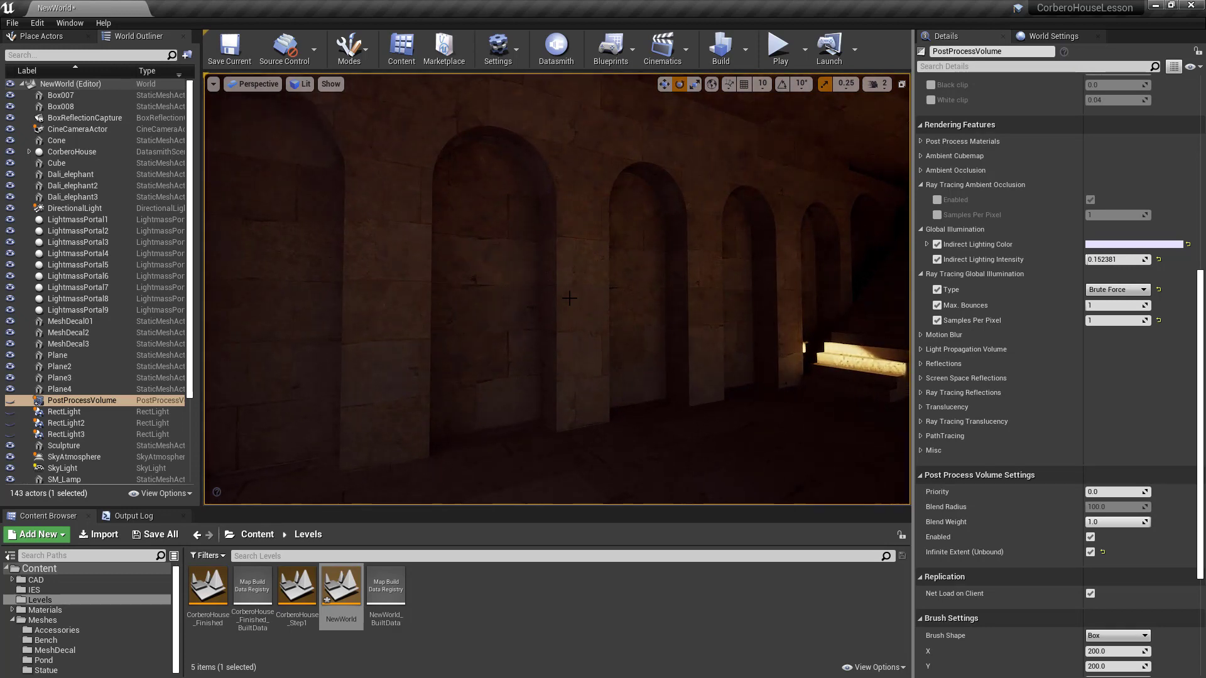
key("F11")
right_click_drag(632, 329, 869, 330)
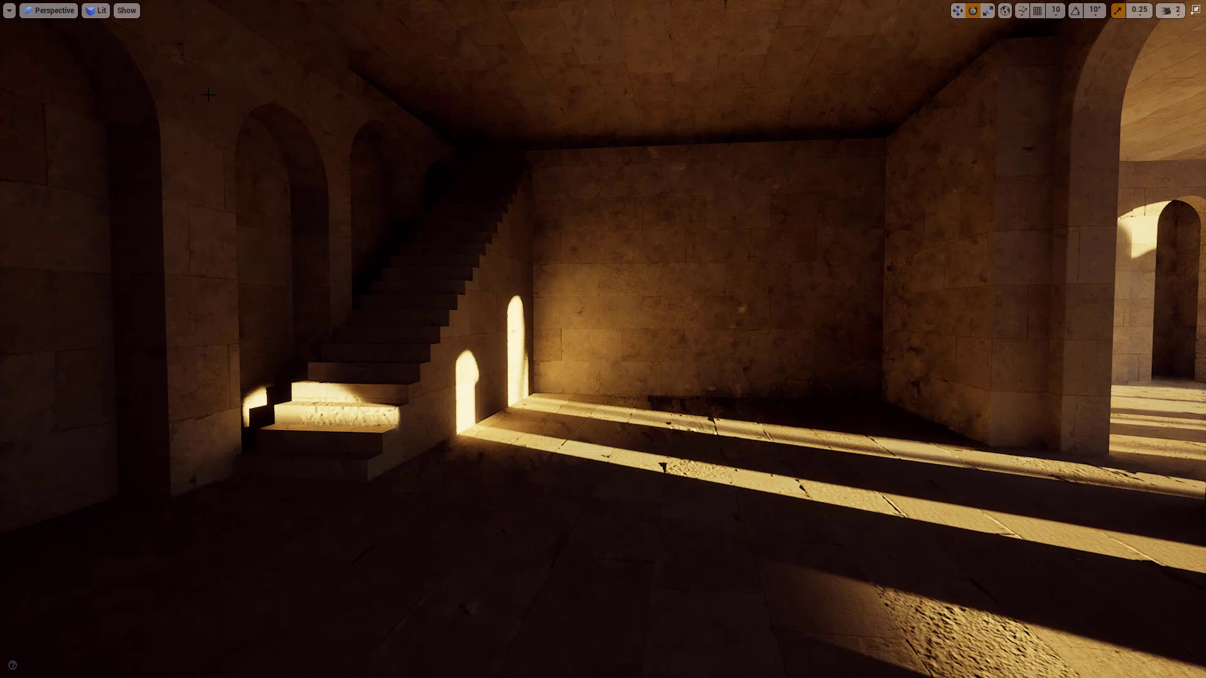
left_click(95, 17)
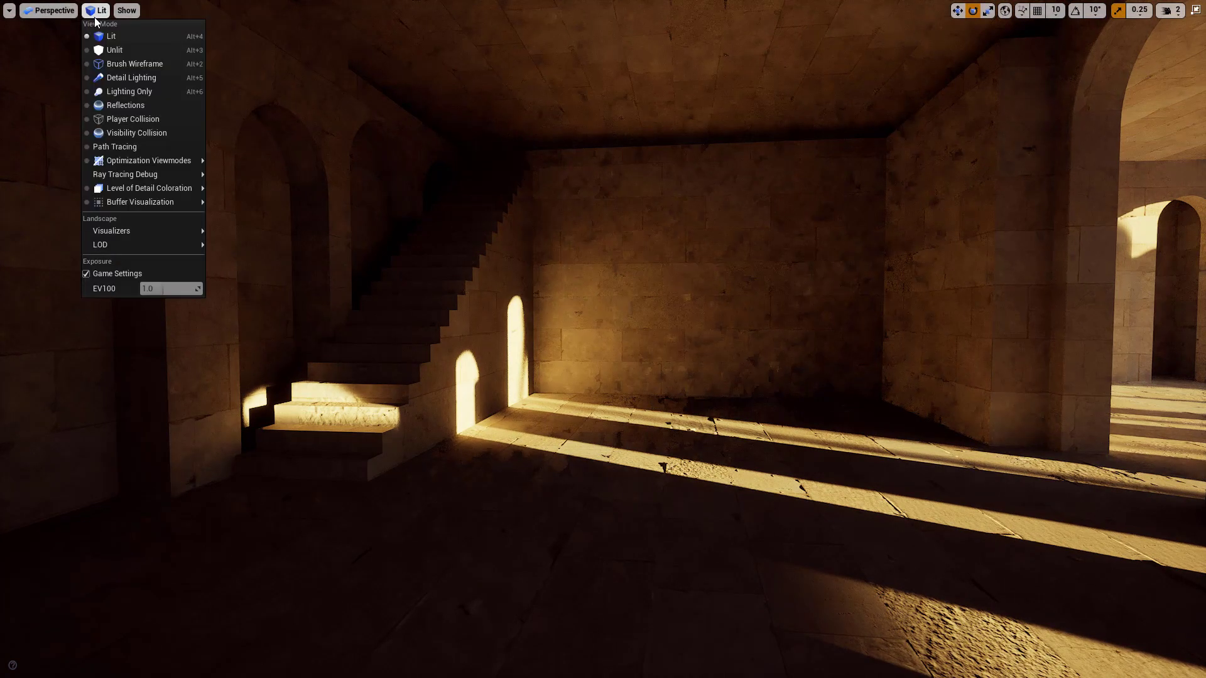
left_click(127, 93)
Examine the indirect lighting on the staircase room's walls, floor and ceiling from near and far
right_click_drag(603, 339, 677, 333)
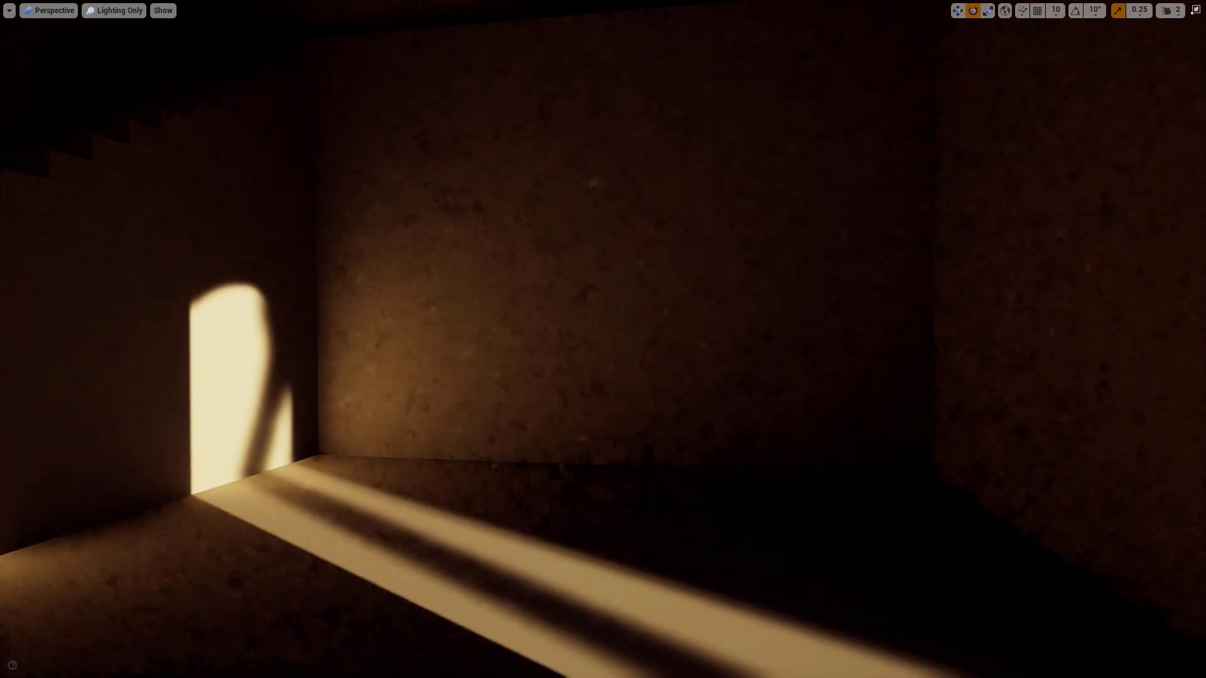
right_click_drag(603, 339, 638, 329)
key("s")
key("a")
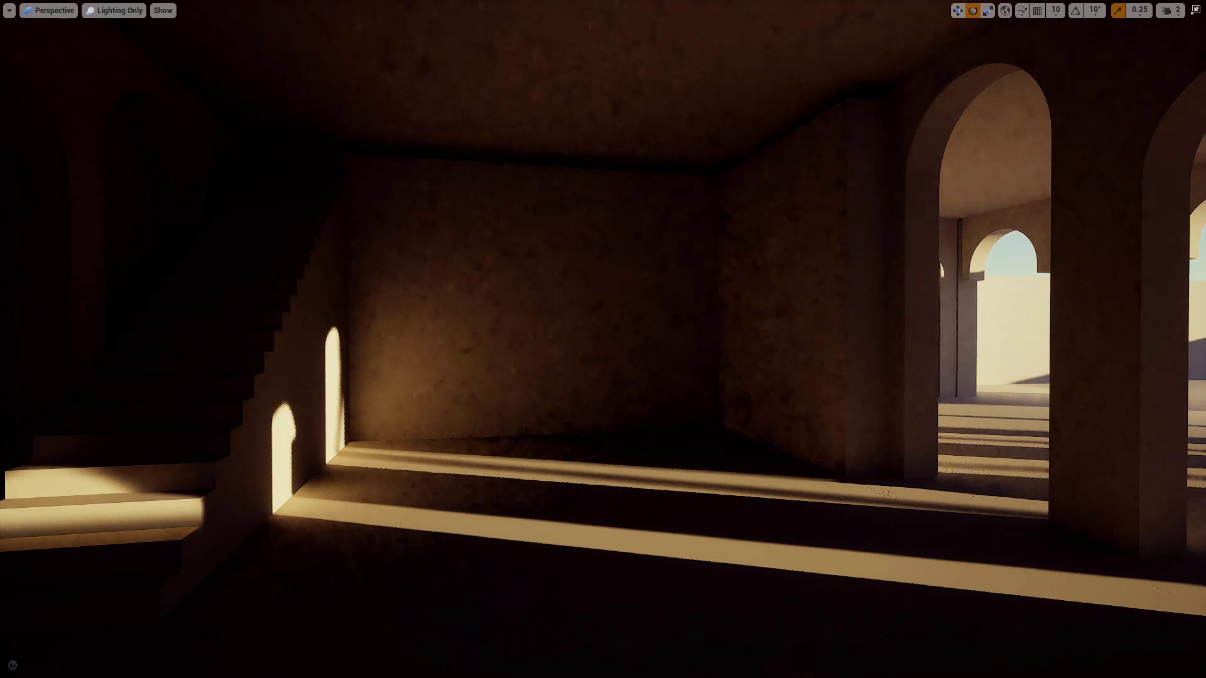
right_click_drag(485, 305, 449, 305)
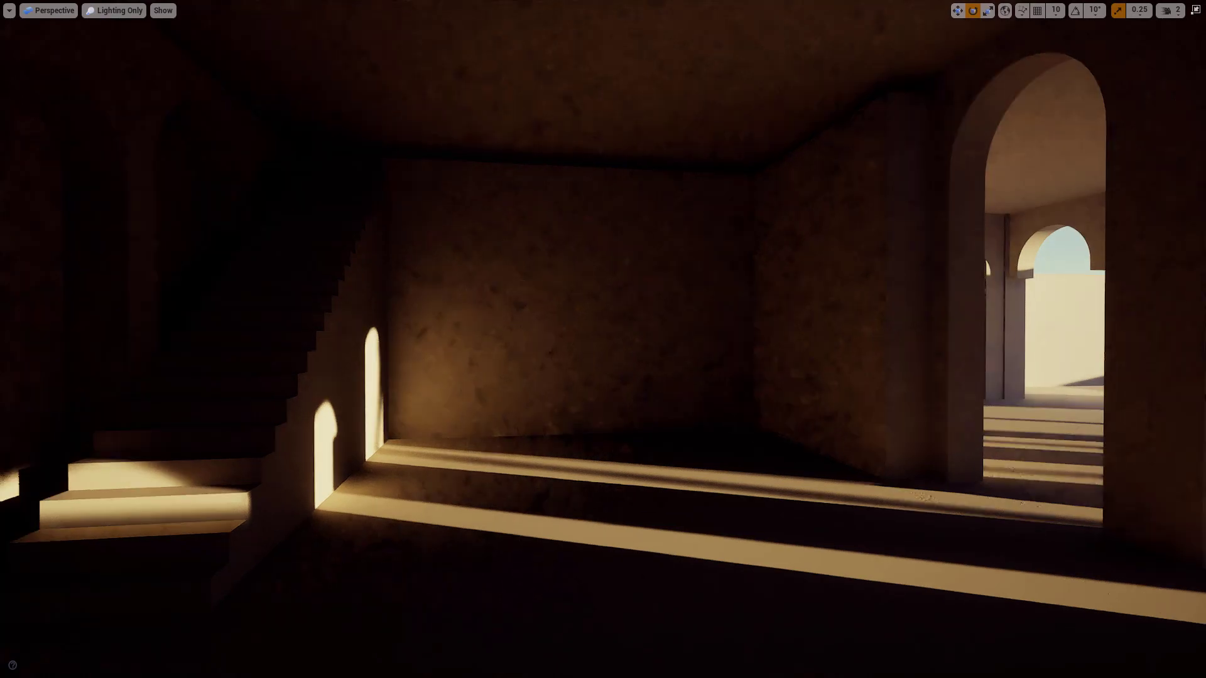
key("w")
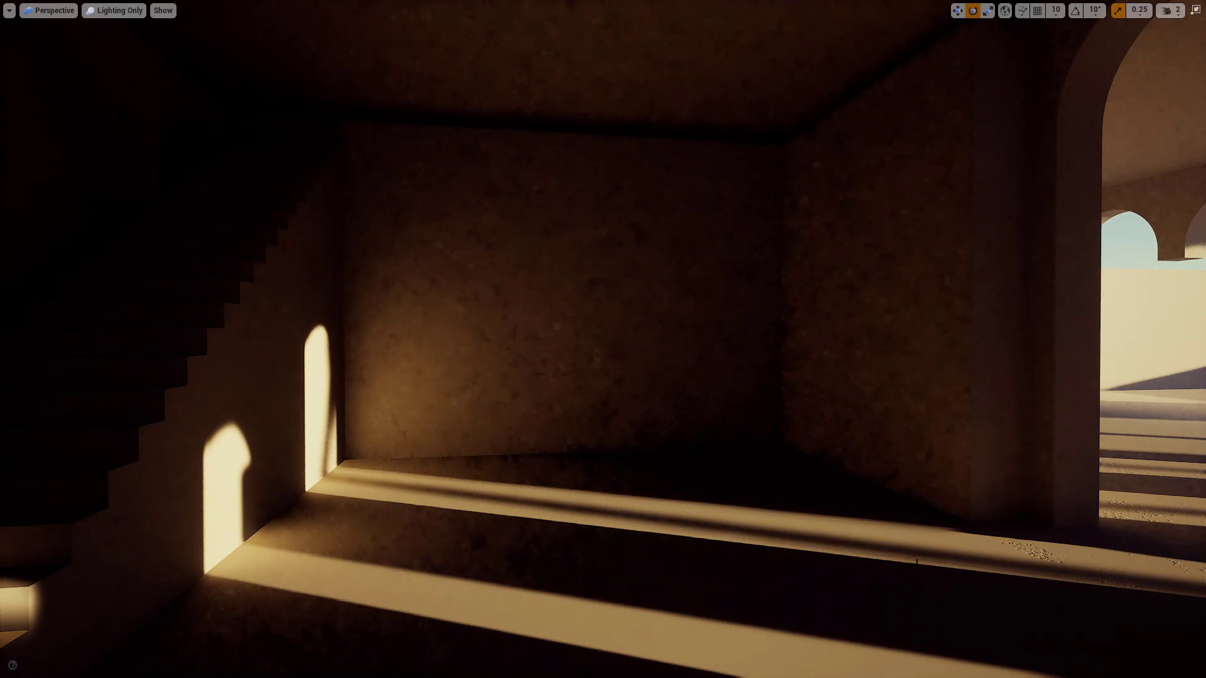
right_click_drag(603, 339, 562, 343)
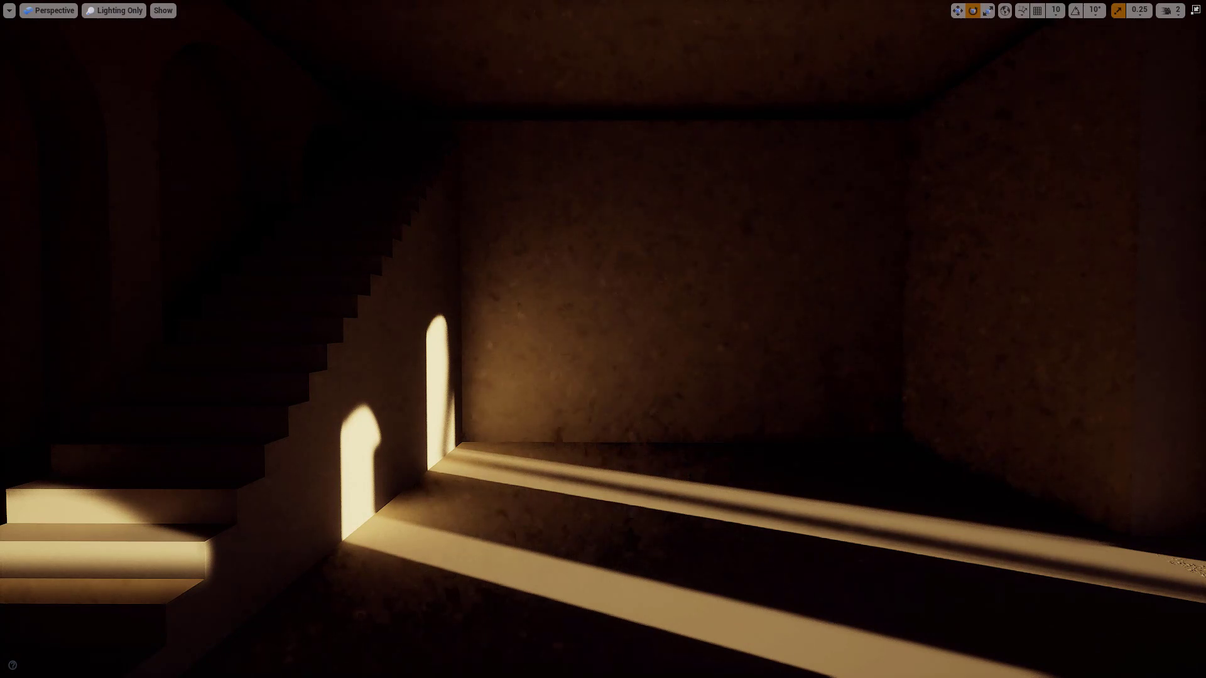
Set the PostProcessVolume's Ray Tracing Global Illumination Max. Bounces to 0
key("F11")
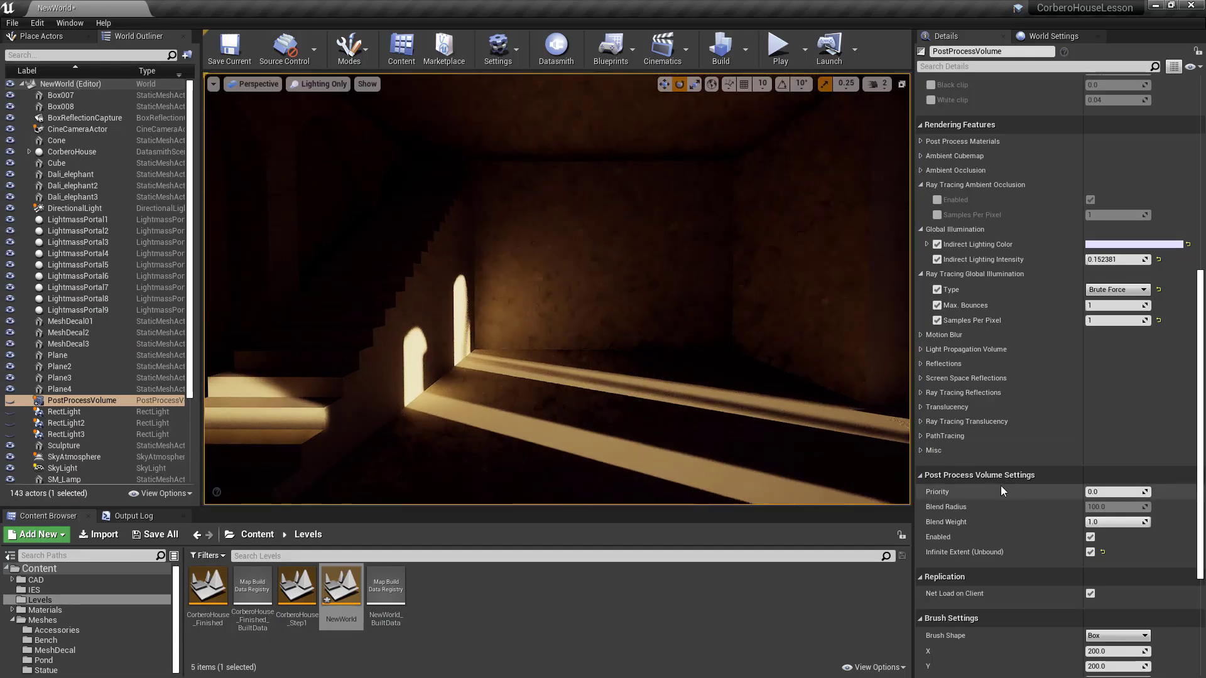
left_click(1110, 306)
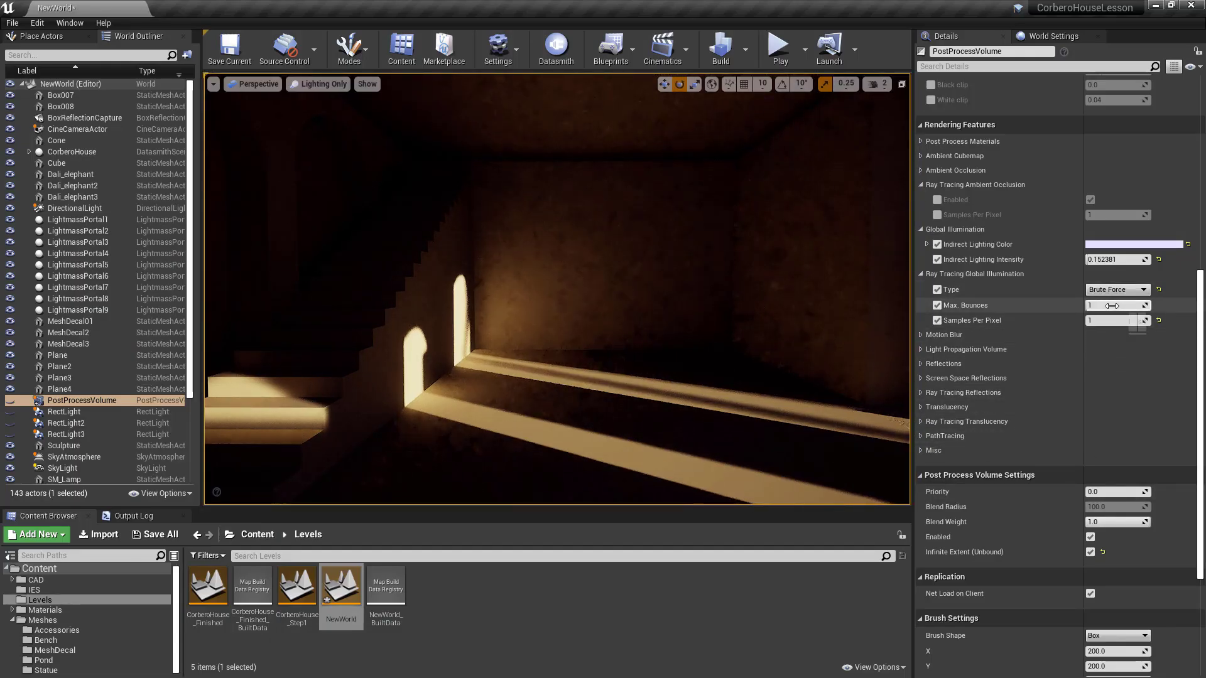
type("0")
key("Return")
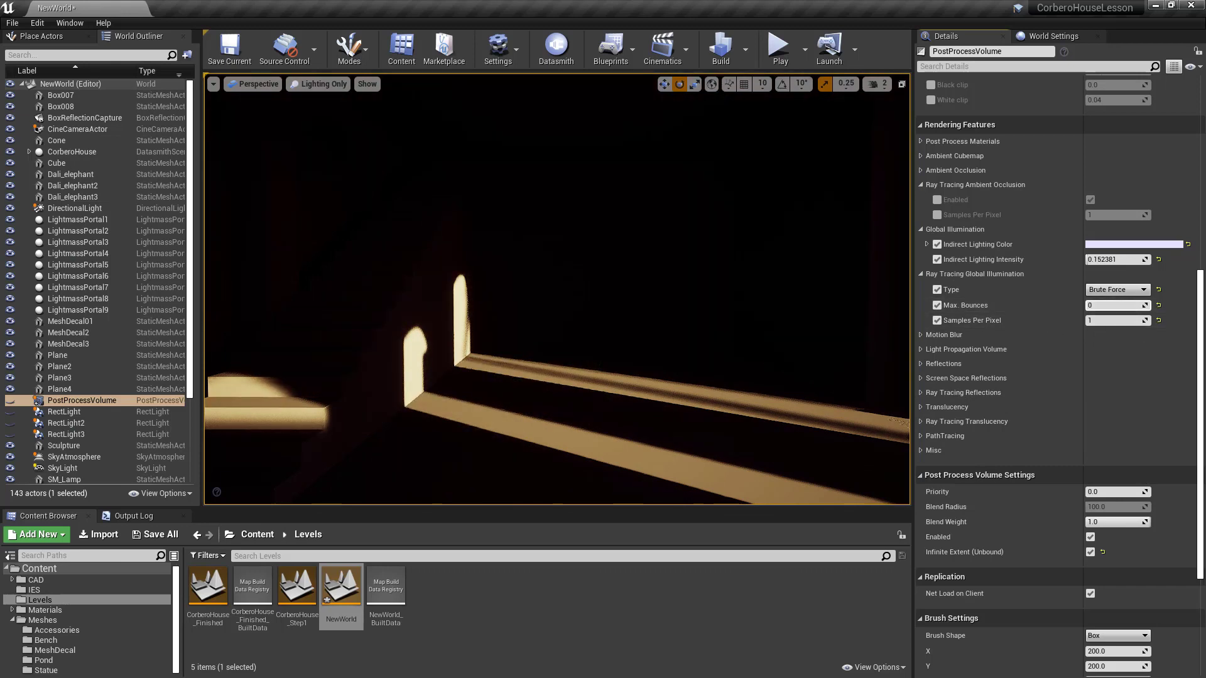
Examine the staircase room full screen with zero light bounces and return to the editor layout
right_click_drag(628, 283, 332, 389)
key("F11")
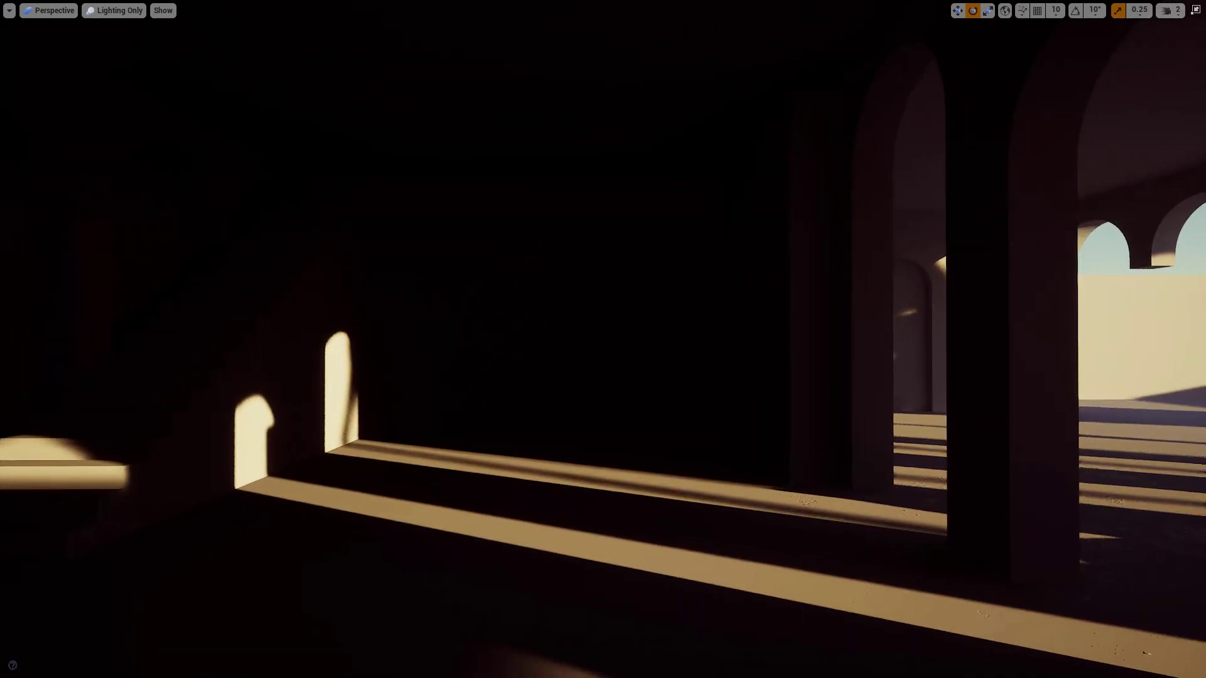
mouse_move(422, 390)
right_mouse_down()
mouse_move(370, 390)
mouse_move(417, 377)
right_mouse_up()
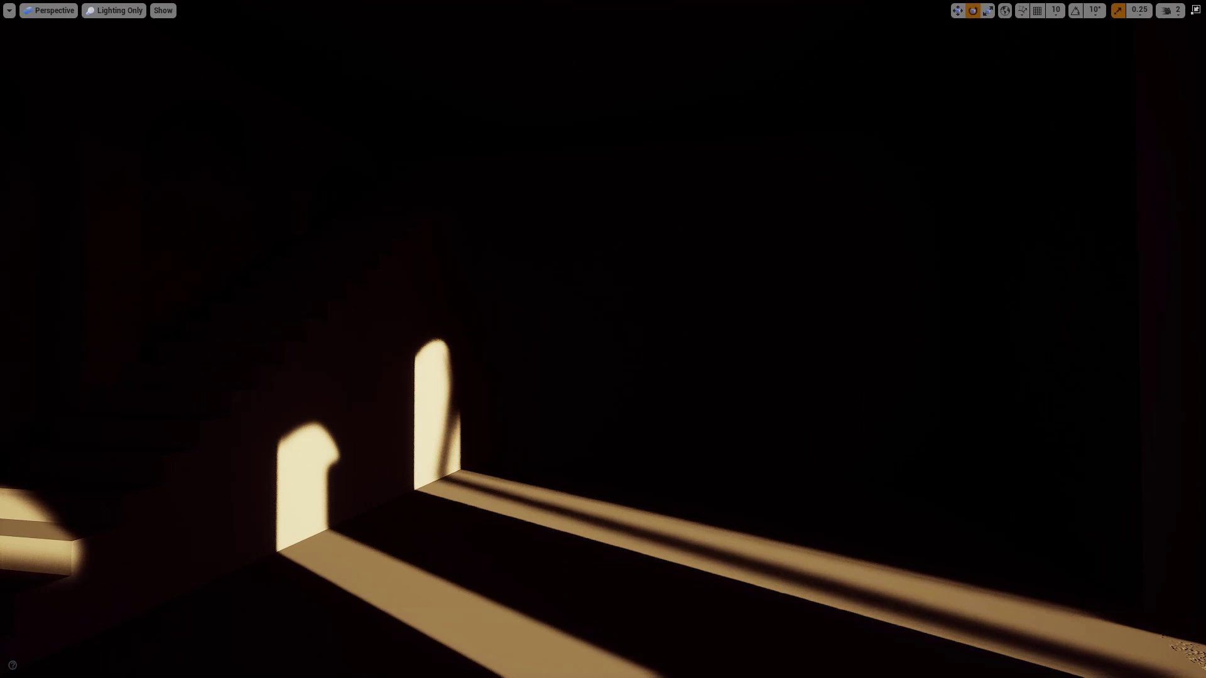
key("F11")
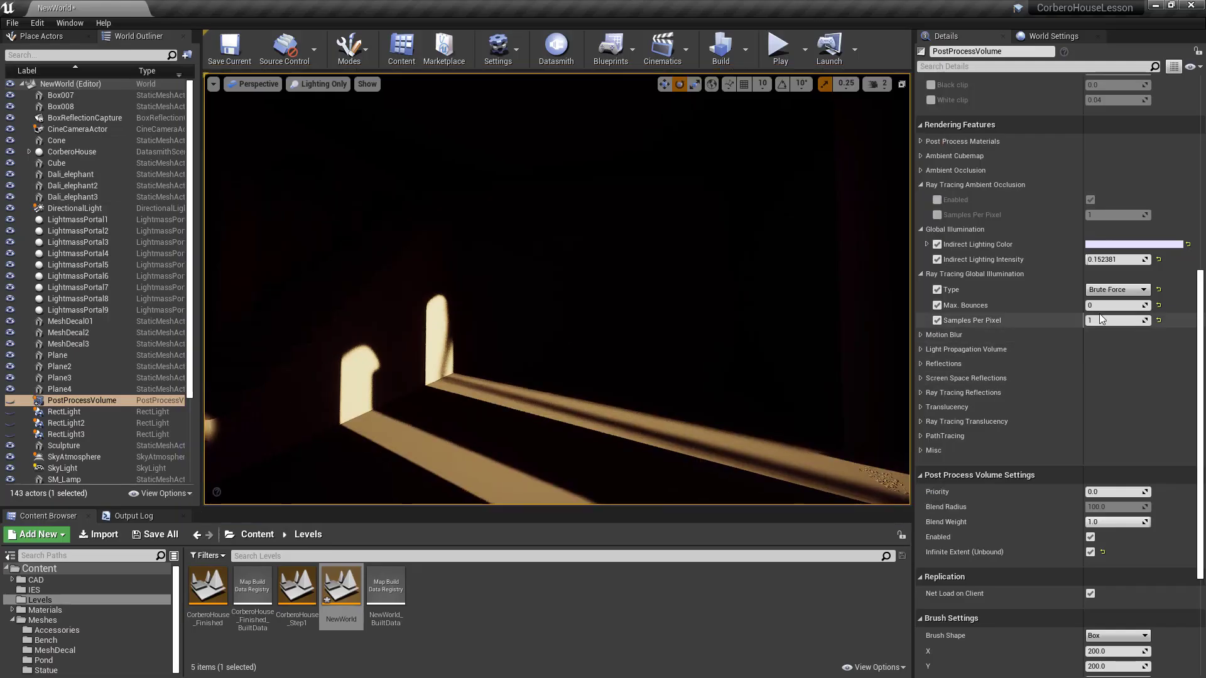
Set the PostProcessVolume's Ray Tracing Global Illumination Max. Bounces to 1 and show the staircase room full screen
left_click(1116, 307)
type("1")
key("Return")
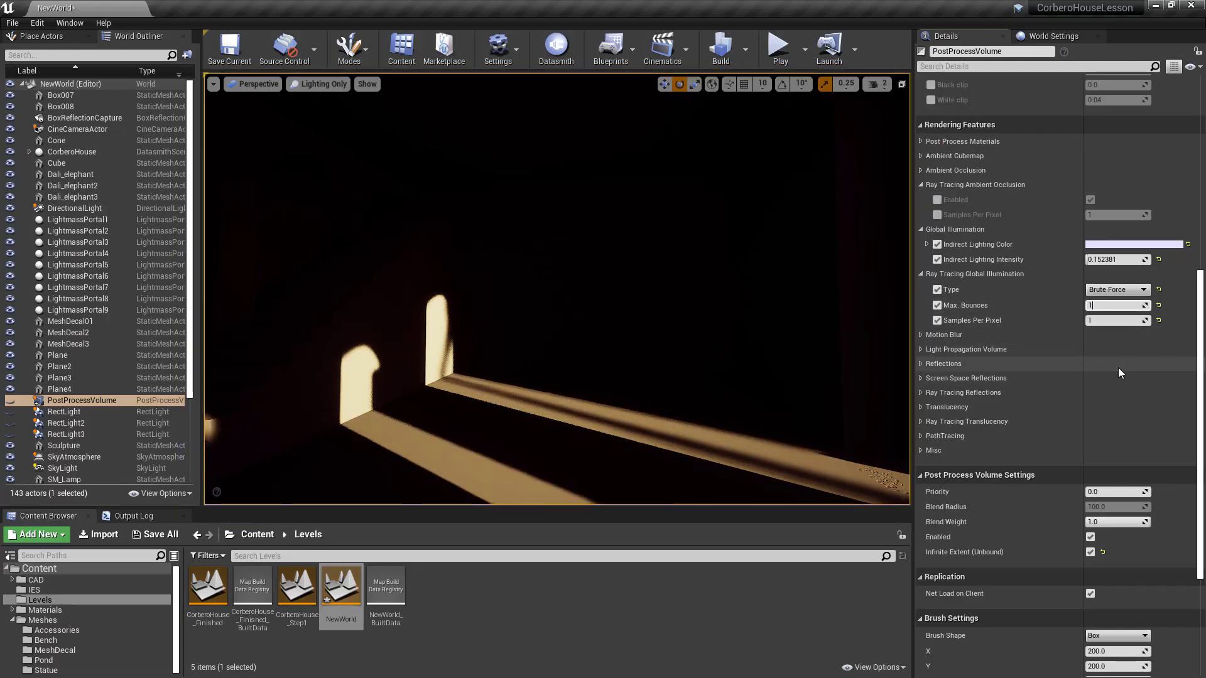
right_click_drag(558, 290, 592, 275)
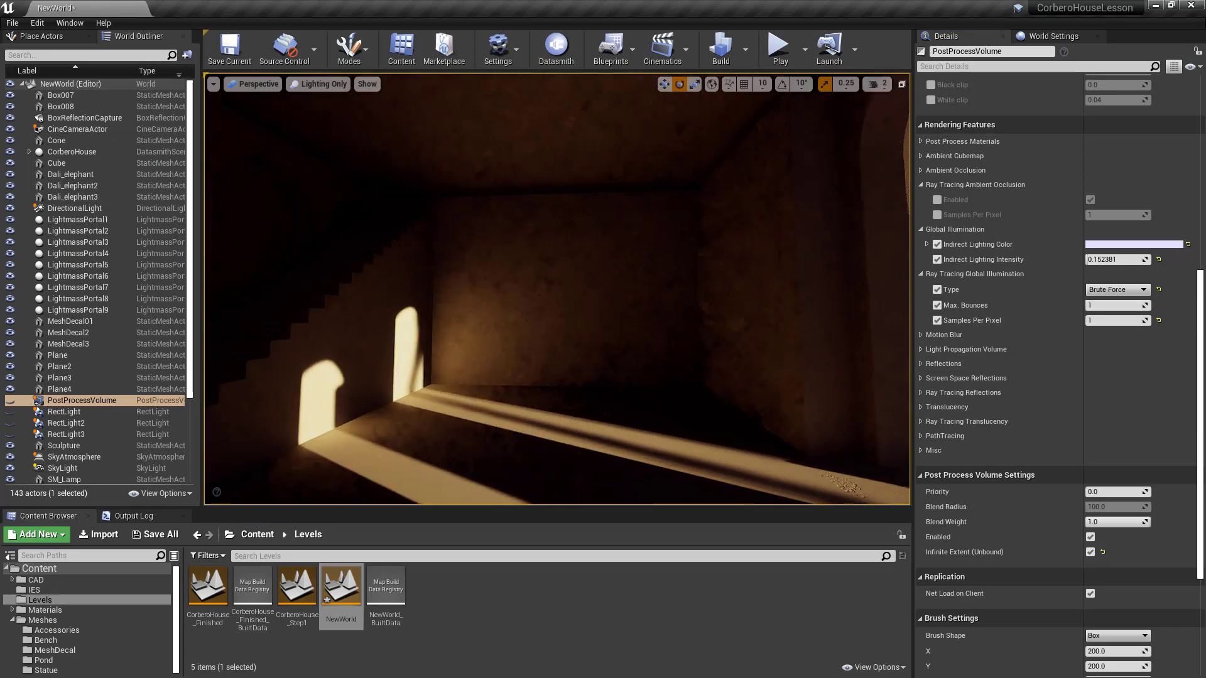
key("F11")
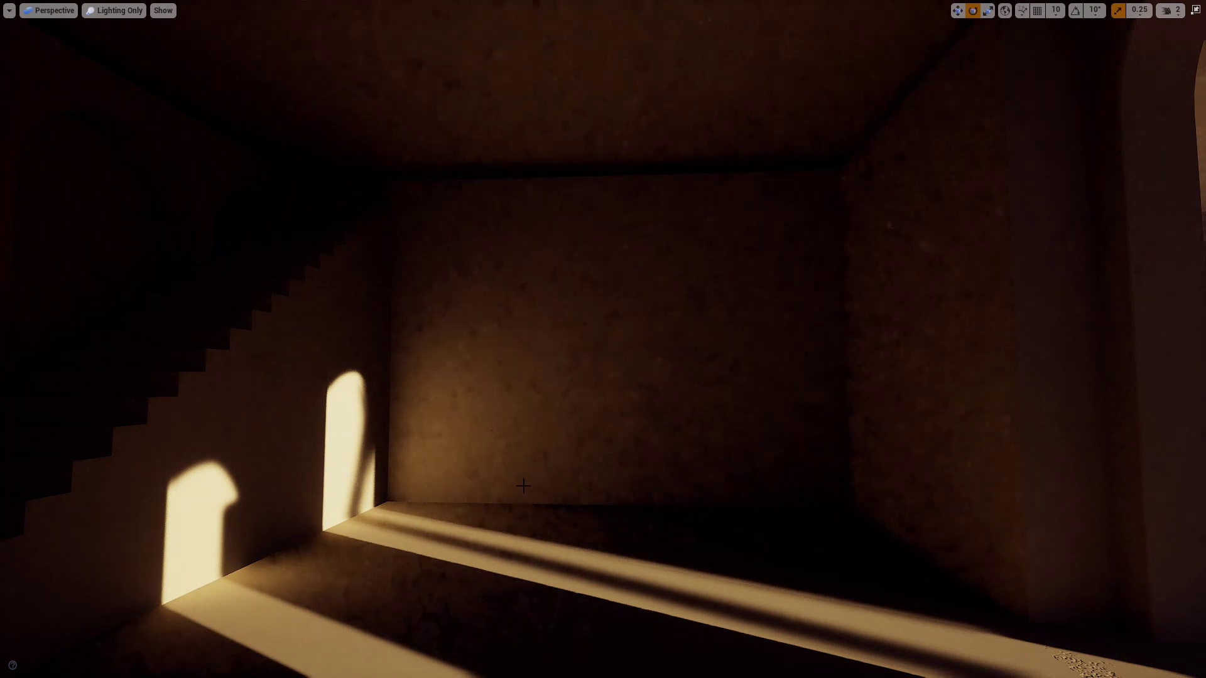
Move the DirectionalLight across the floor from the arched hall into the dark staircase room
right_click_drag(617, 496, 719, 514)
key("w")
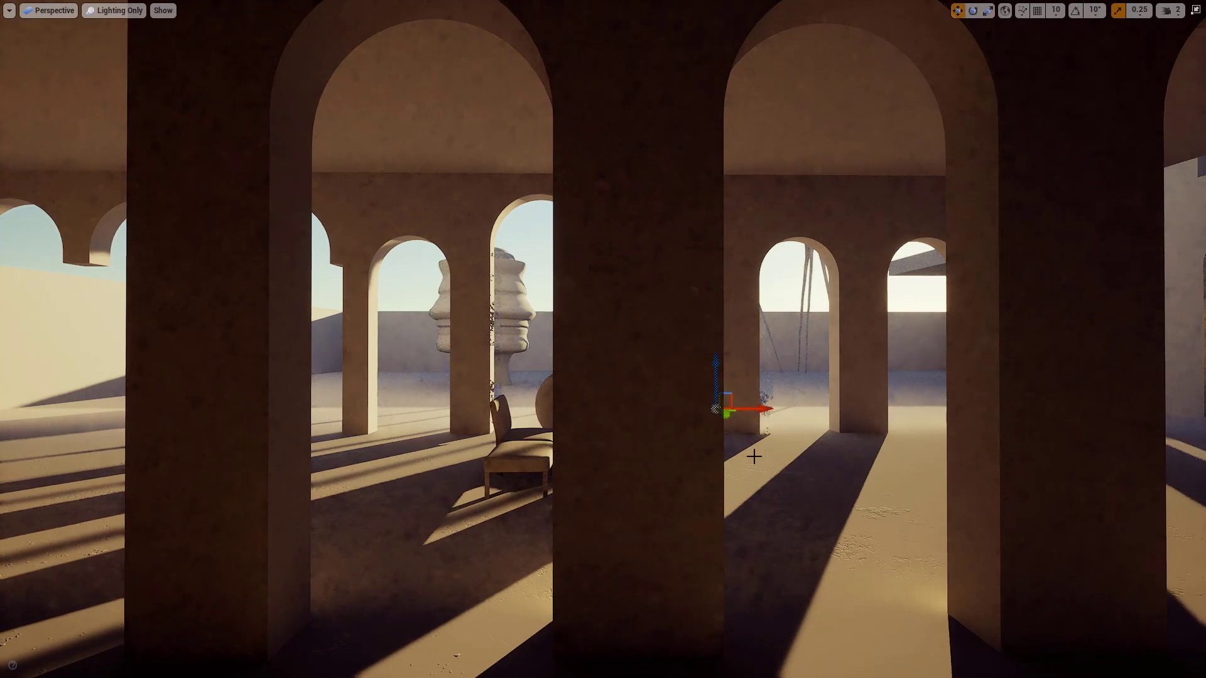
scroll(675, 452, "down", 5)
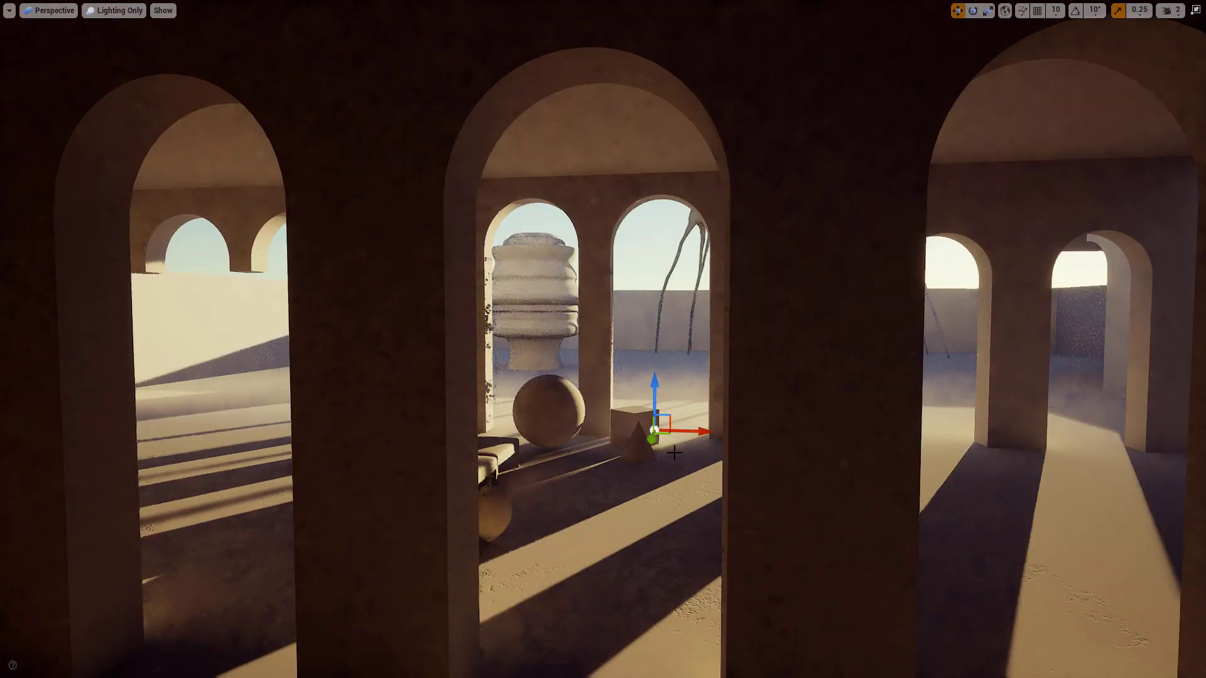
left_click_drag(657, 438, 66, 636)
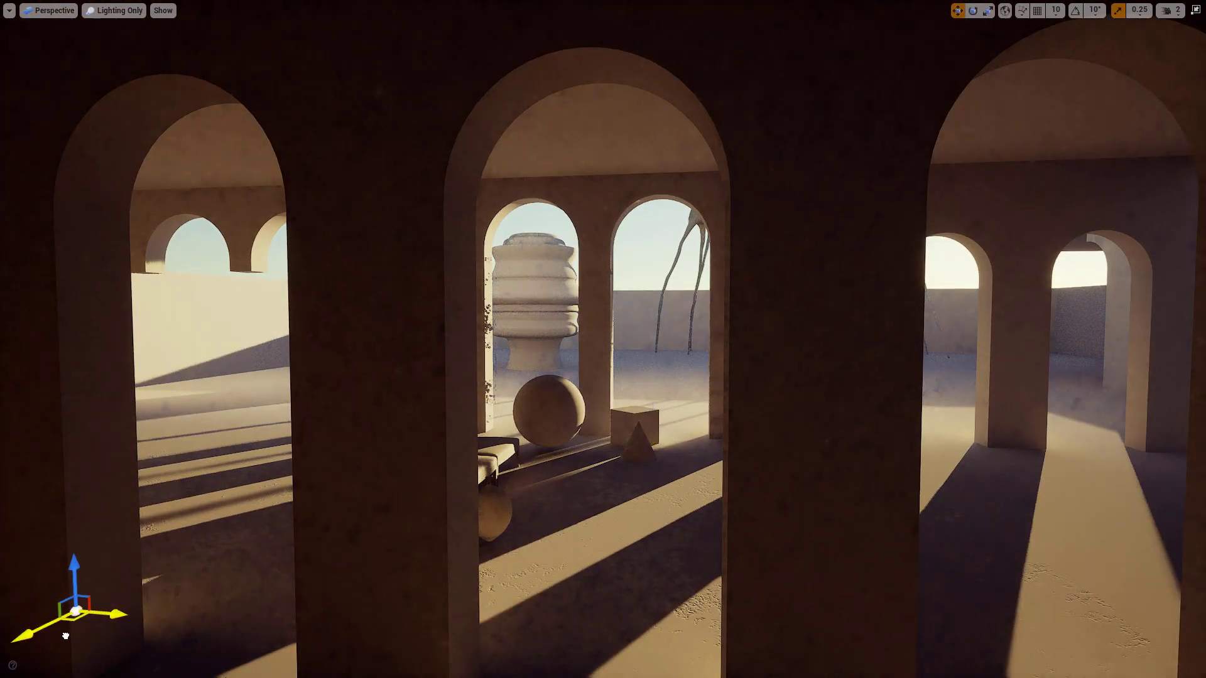
mouse_move(66, 636)
right_mouse_down()
mouse_move(38, 640)
mouse_move(53, 637)
right_mouse_up()
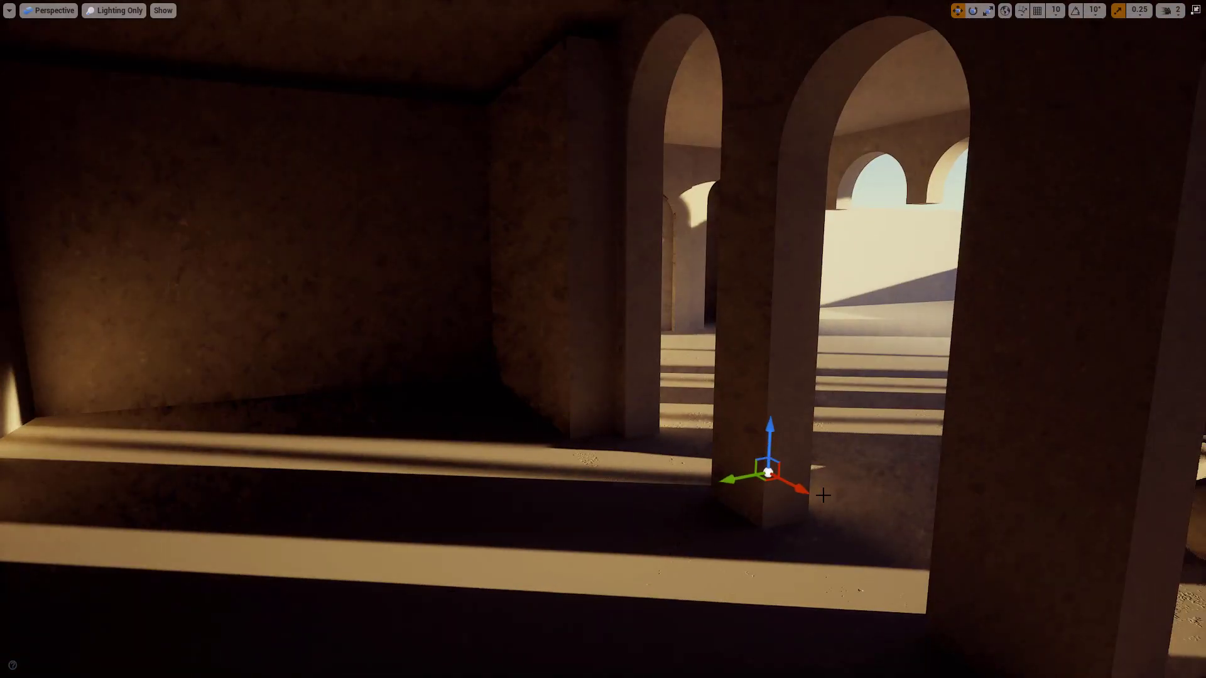
left_click_drag(762, 480, 372, 493)
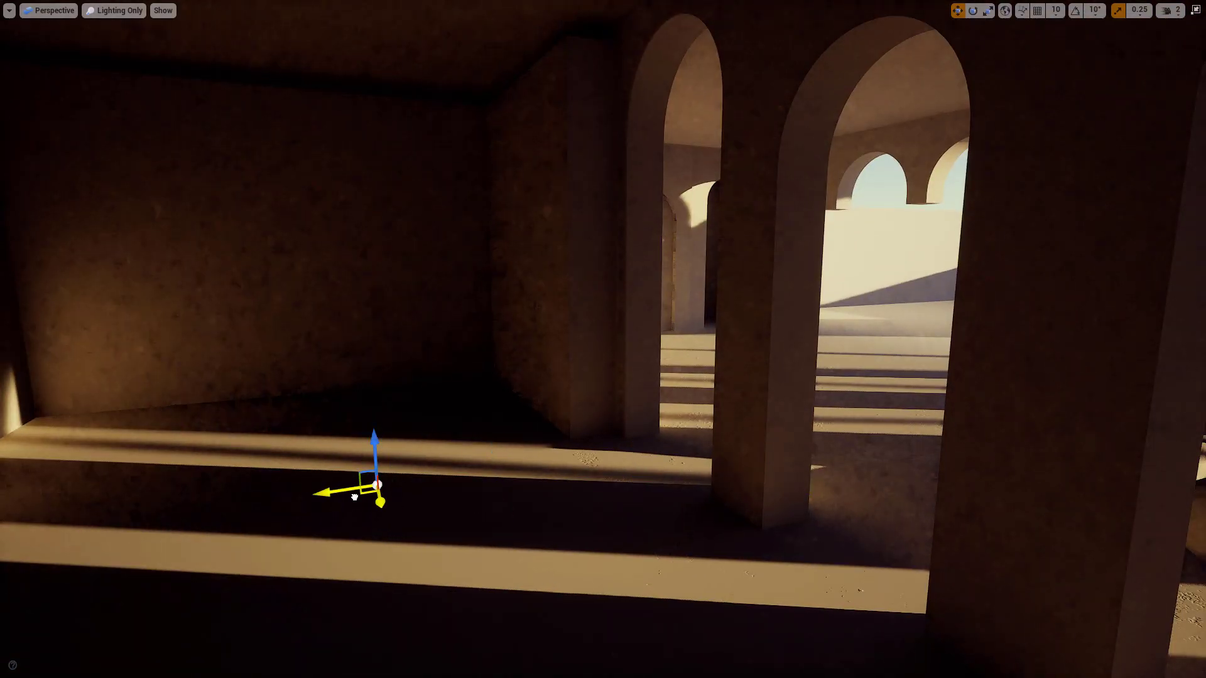
right_click_drag(371, 493, 337, 494)
key("w")
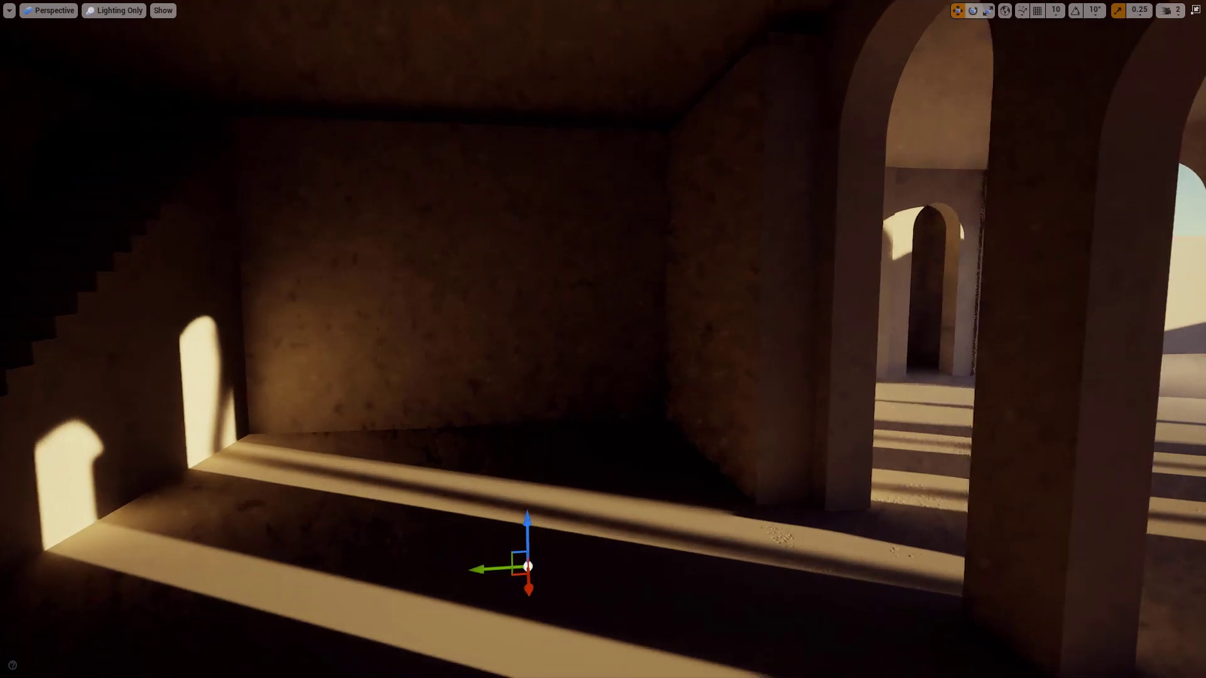
Turn off game view to show the editor icons and raise the DirectionalLight above the staircase room's floor
key("g")
right_click_drag(584, 555, 581, 548)
key("g")
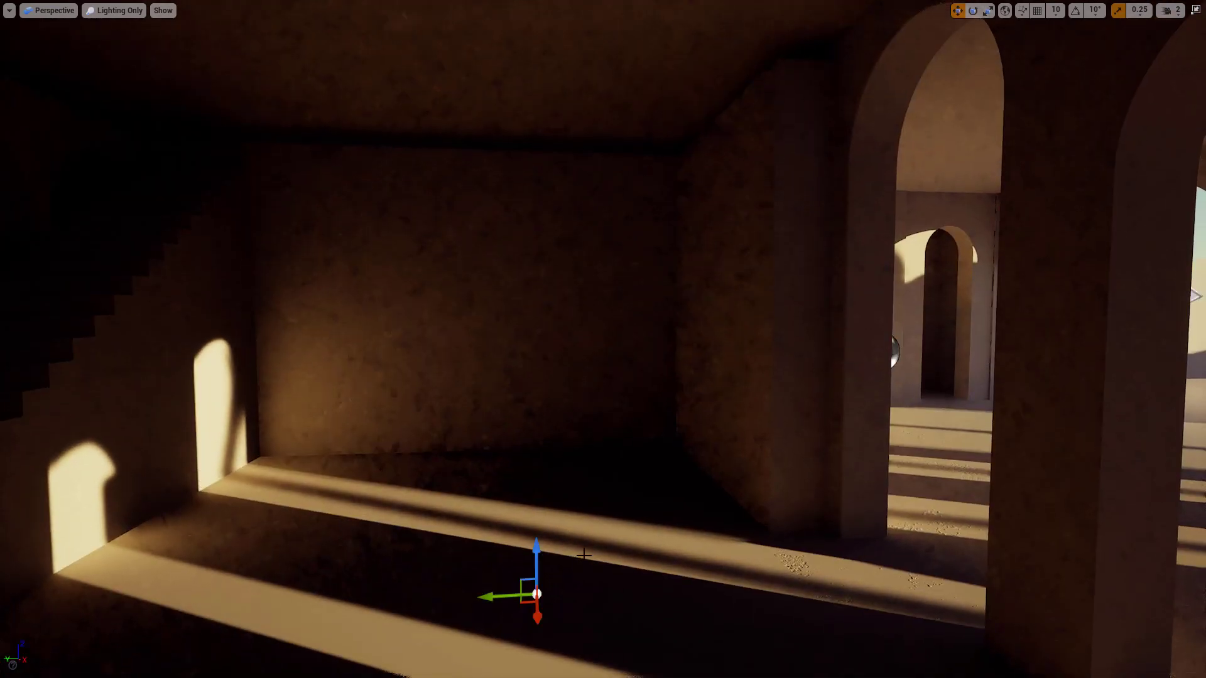
left_click_drag(538, 561, 541, 371)
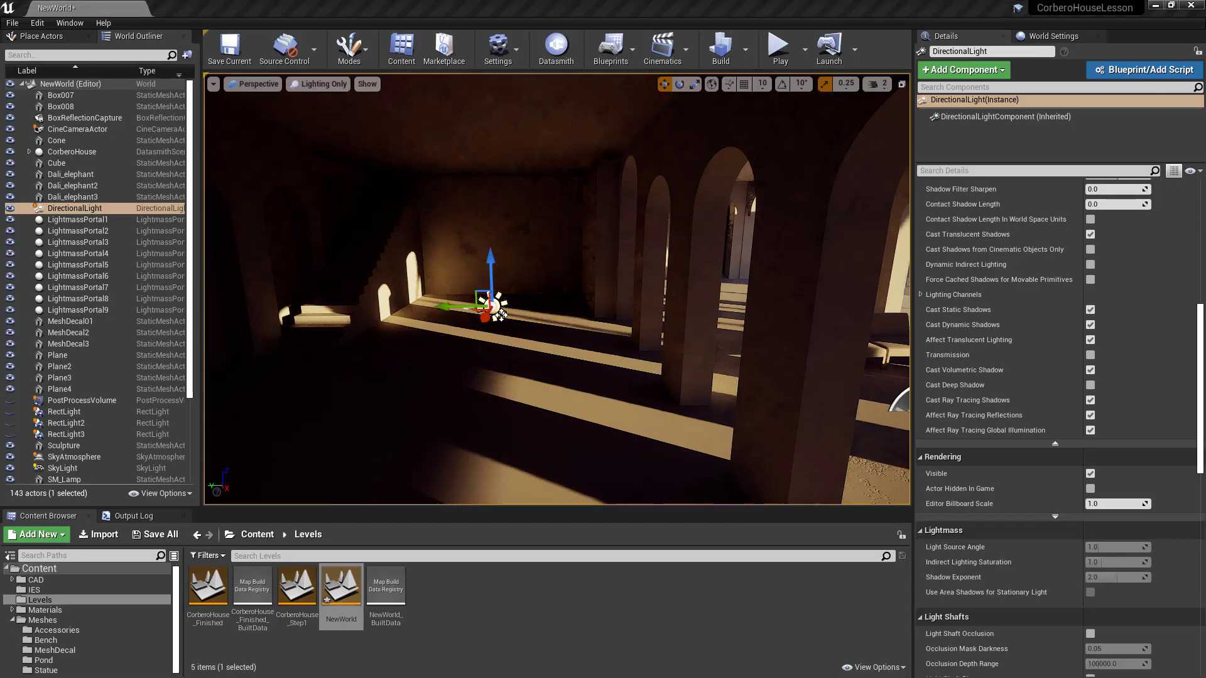
Rotate the DirectionalLight to redirect the sunlight across the staircase room and check the result around the stairs and back wall
right_click_drag(557, 289, 490, 397)
key("e")
left_click_drag(589, 417, 622, 400)
right_click_drag(757, 326, 756, 325)
key("s")
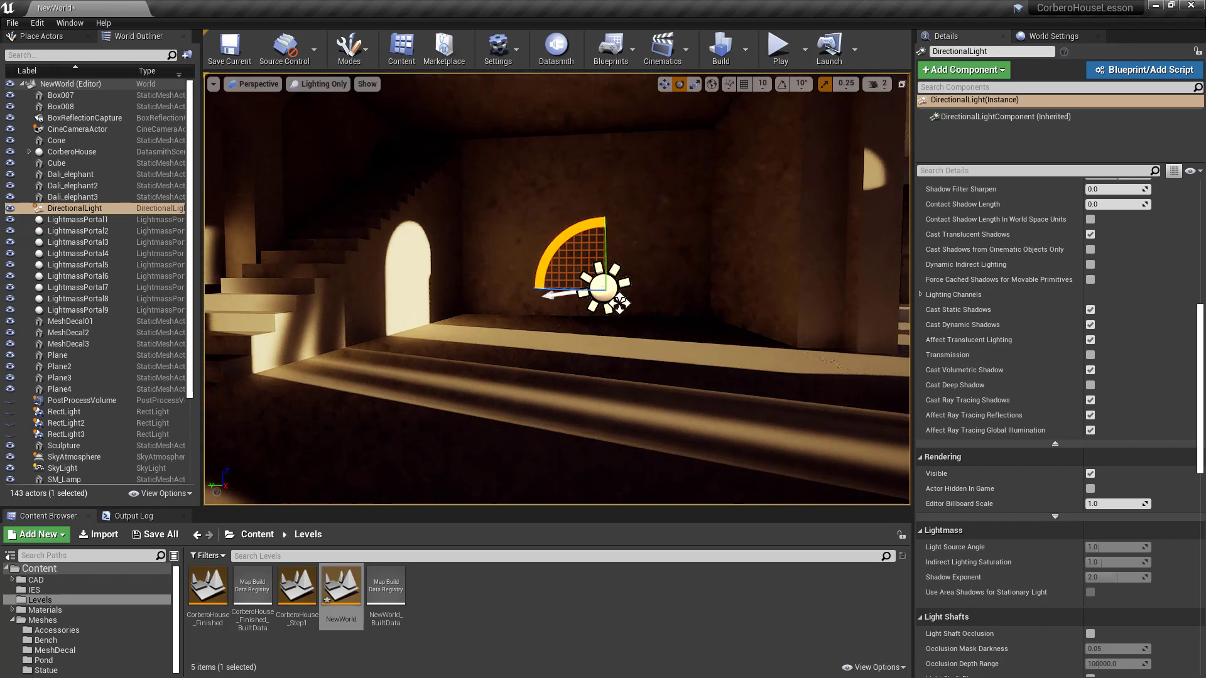
right_click_drag(590, 401, 590, 401)
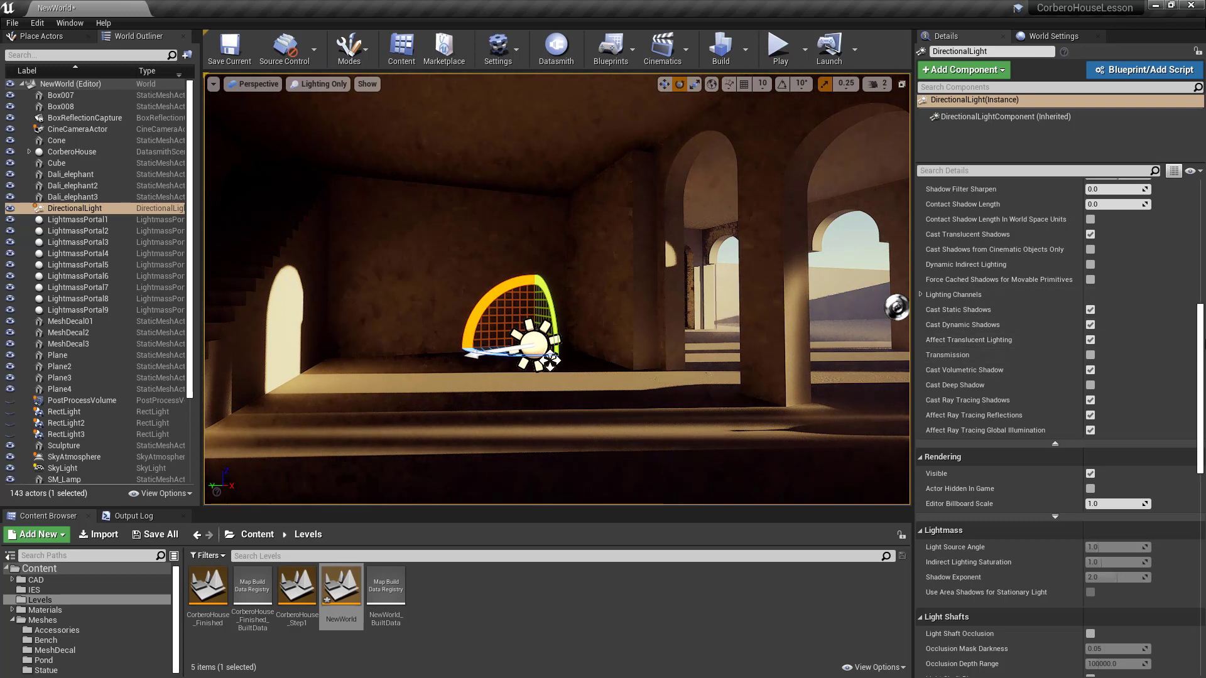
right_click_drag(710, 383, 709, 383)
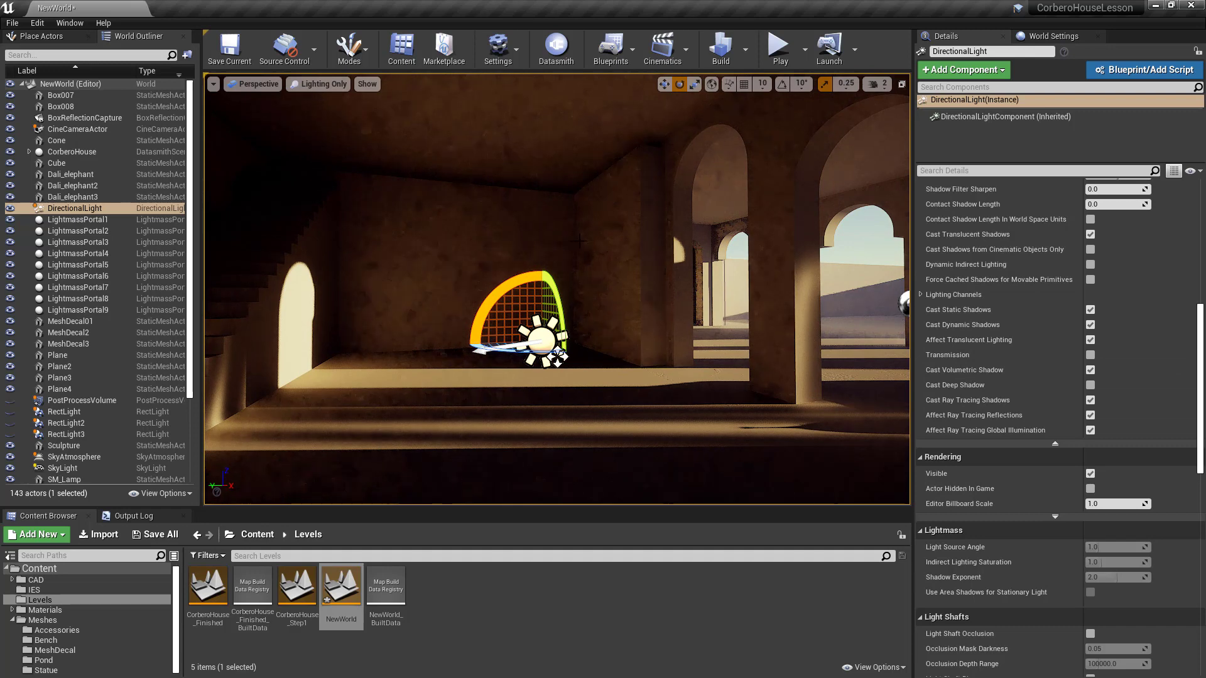
right_click_drag(545, 247, 499, 257)
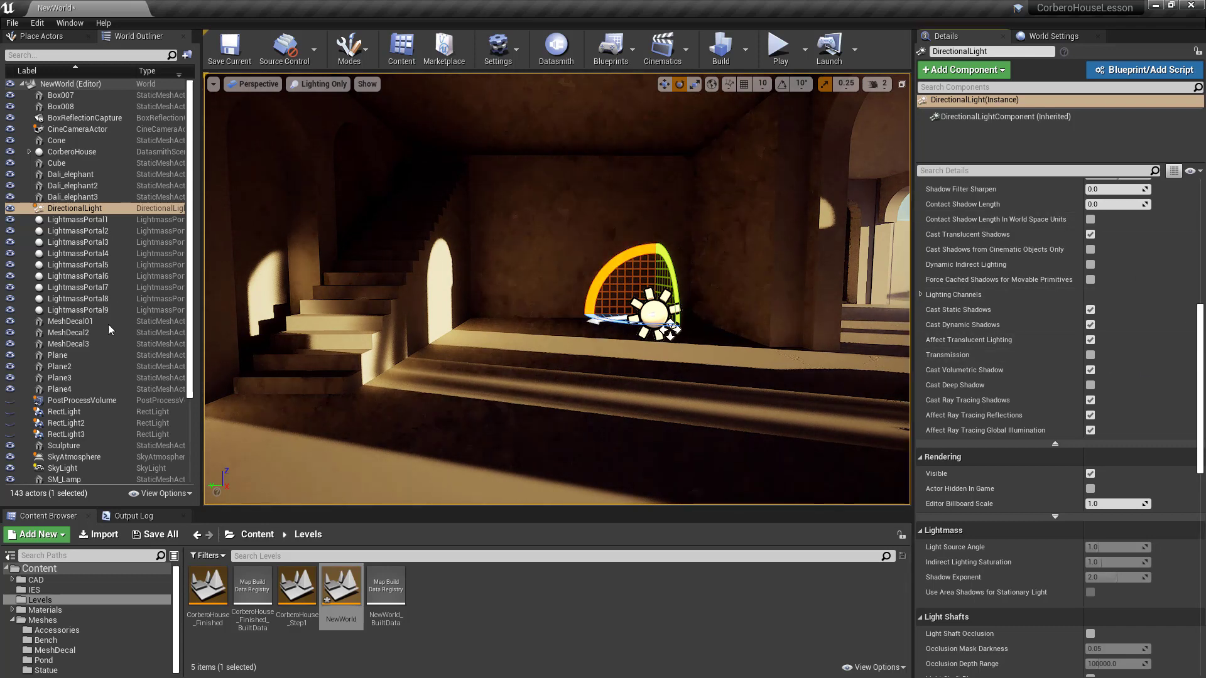
Set the PostProcessVolume's Ray Tracing Global Illumination Samples Per Pixel to 2 with the staircase room's back corner in close-up
left_click(74, 400)
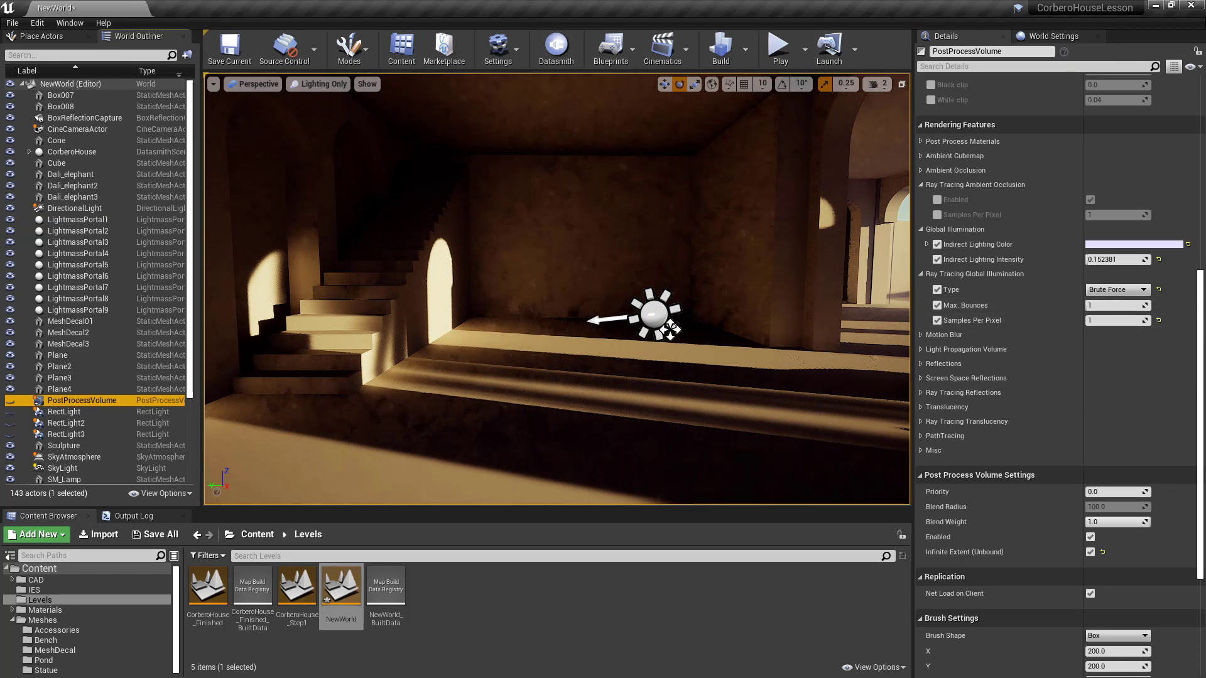
right_click_drag(628, 289, 616, 238)
key("w")
key("d")
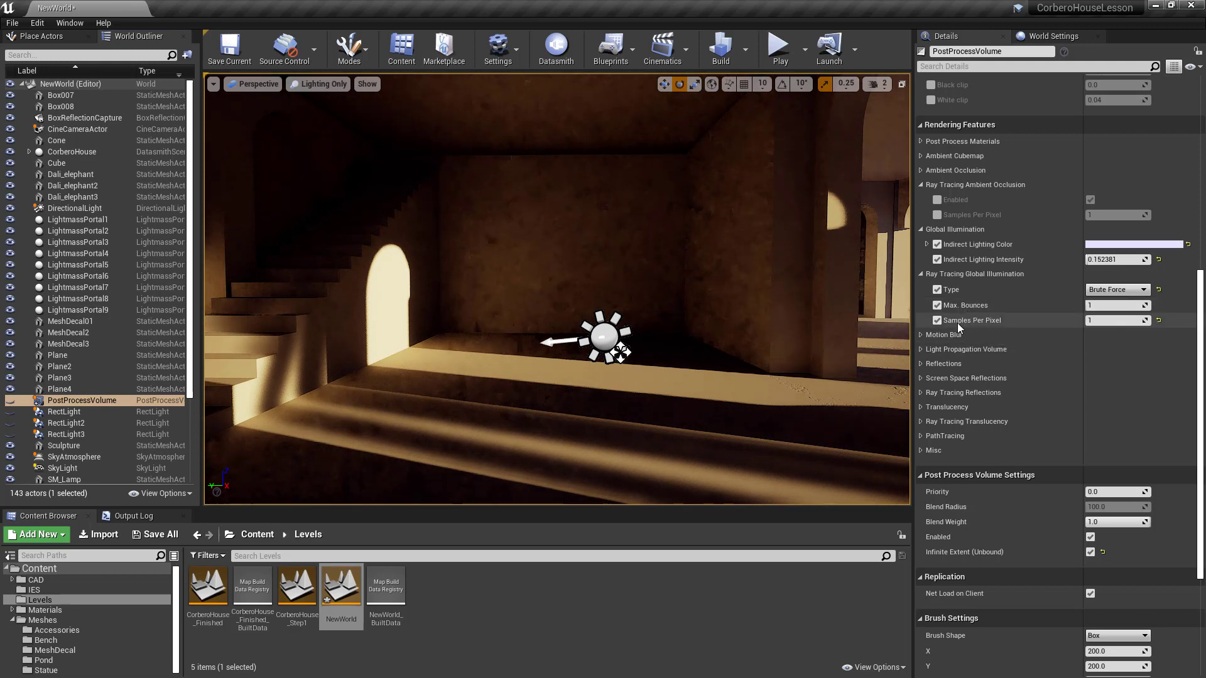
left_click_drag(565, 314, 534, 295)
left_click(1108, 321)
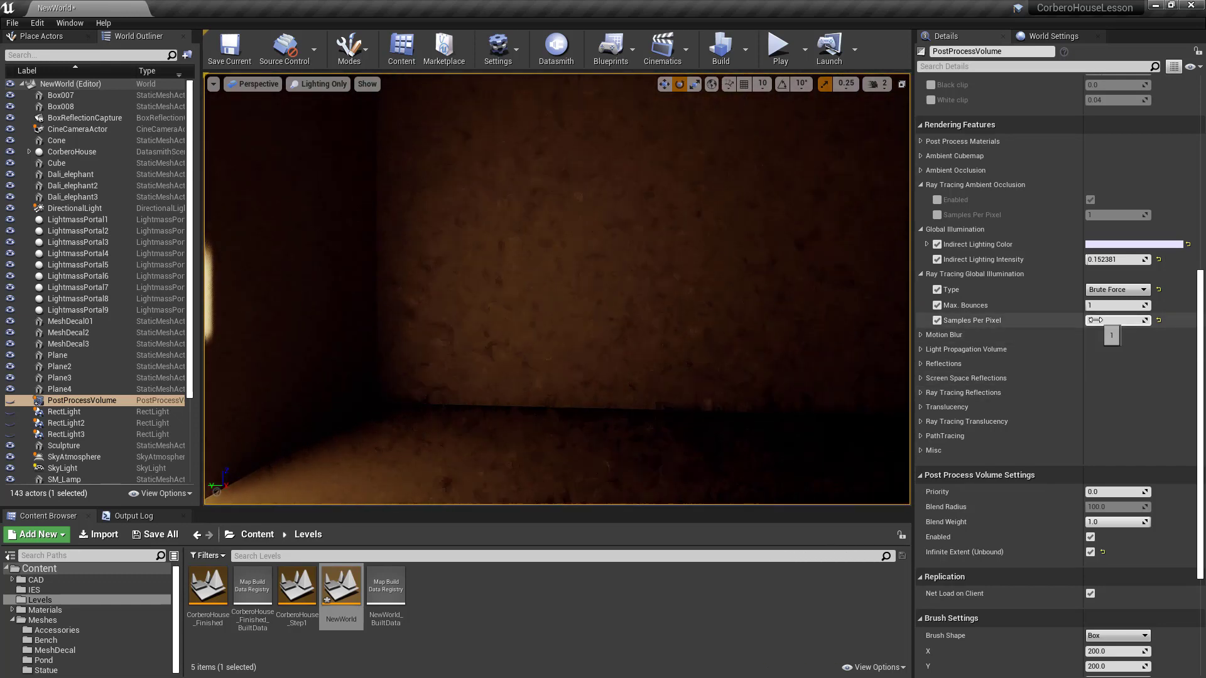
type("2")
key("Return")
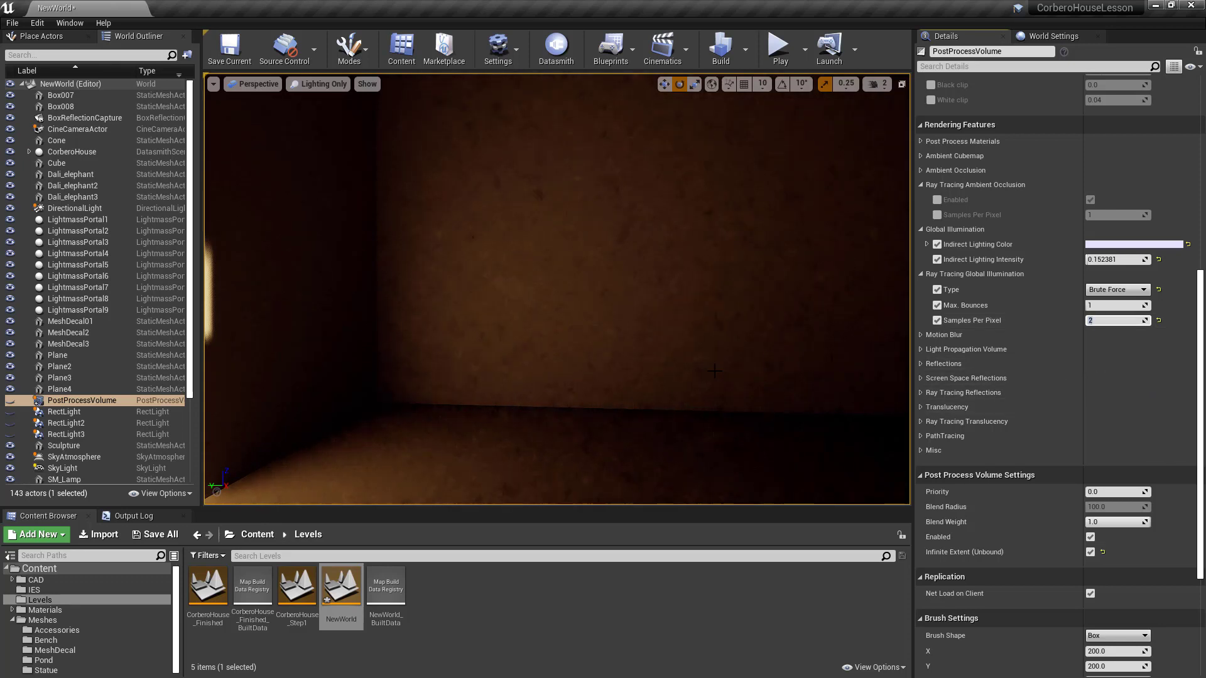
Raise the global illumination Samples Per Pixel to 3 and on to 4, comparing the noise in the room's back corner
left_click_drag(555, 386, 524, 452)
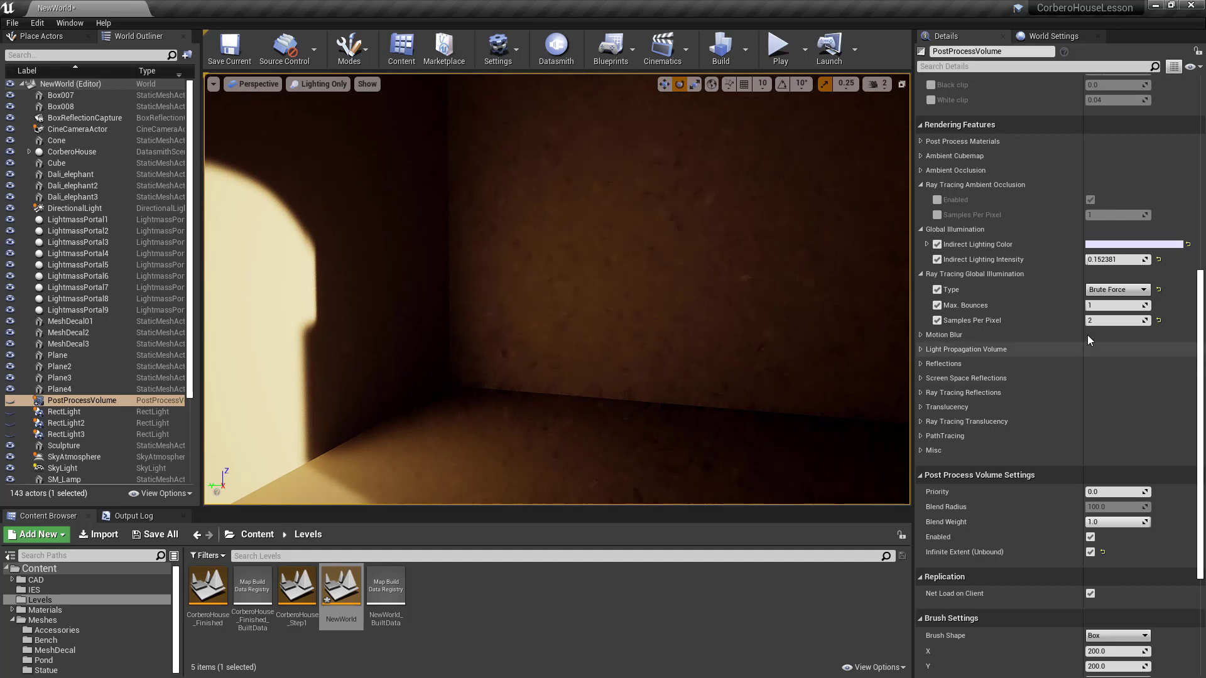
left_click(1103, 322)
type("3")
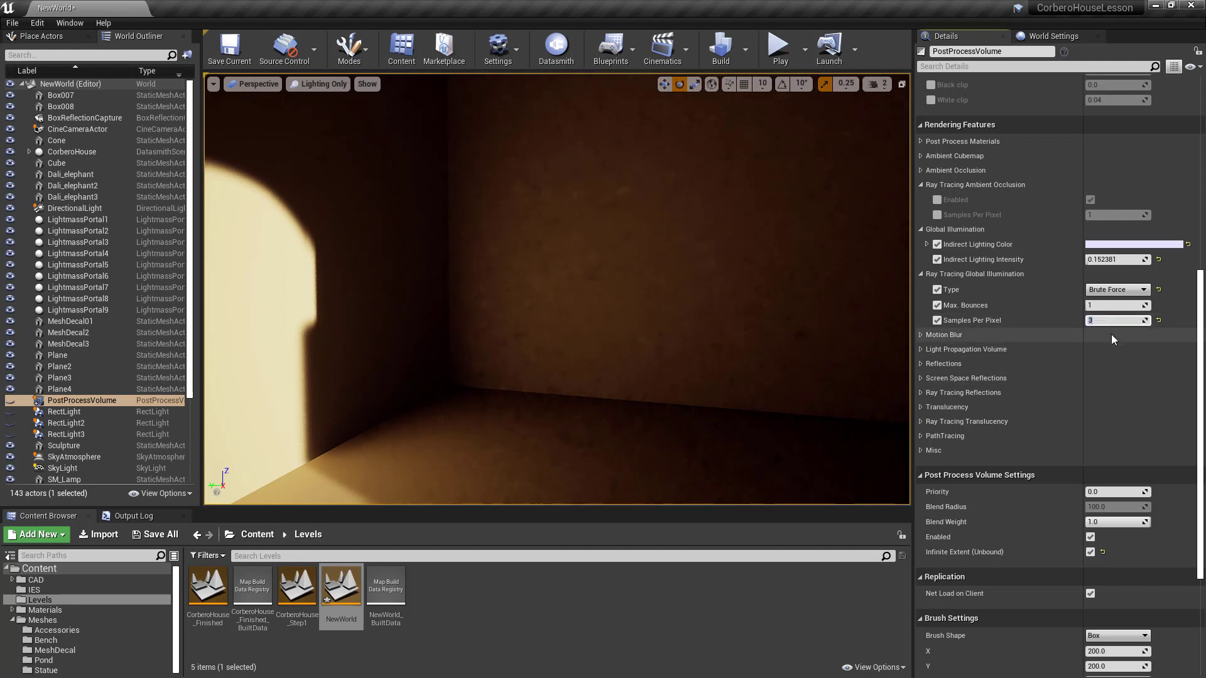
type("4")
key("Return")
left_click_drag(741, 370, 744, 370)
mouse_move(652, 356)
right_mouse_down()
mouse_move(666, 350)
mouse_move(643, 362)
right_mouse_up()
scroll(651, 356, "down", 3)
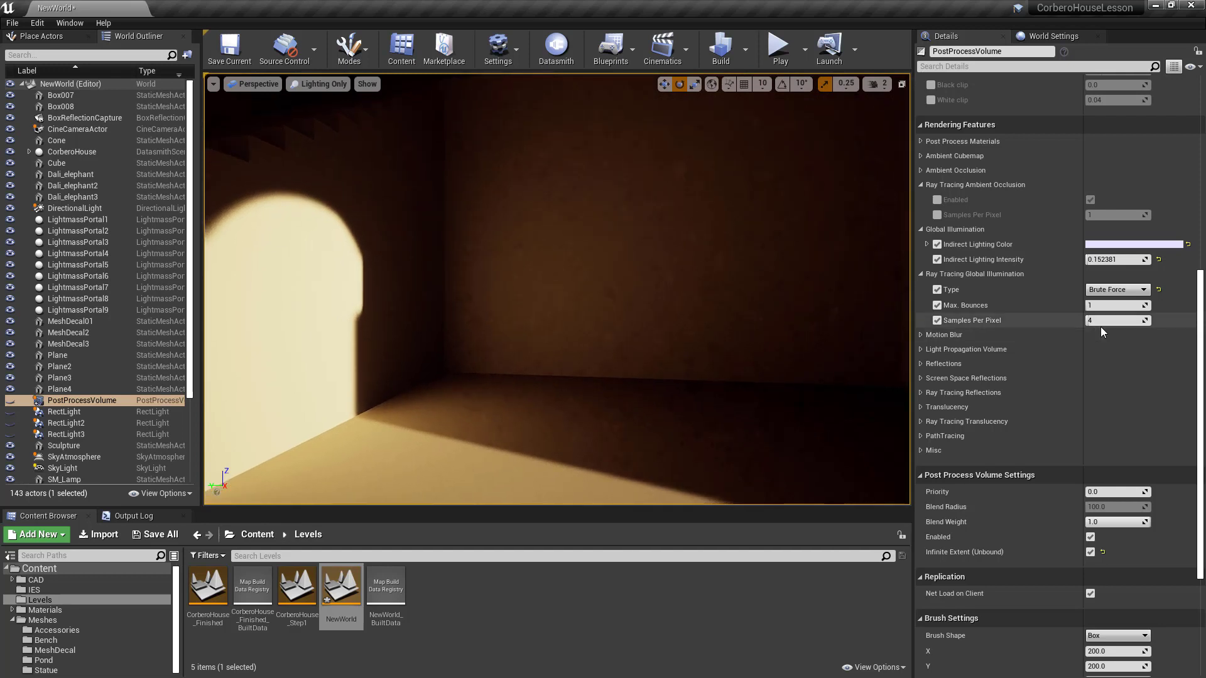
Set the global illumination Samples Per Pixel to 16 and check the back wall for noise
left_click(1103, 322)
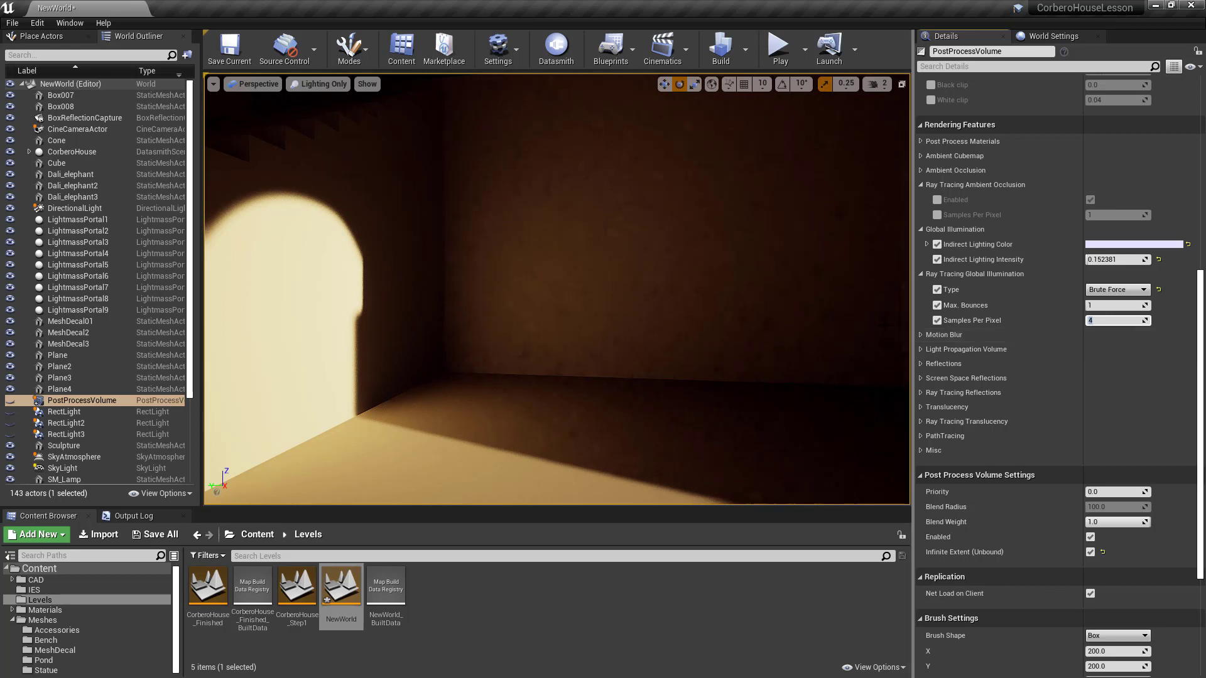
right_click_drag(724, 317, 730, 319)
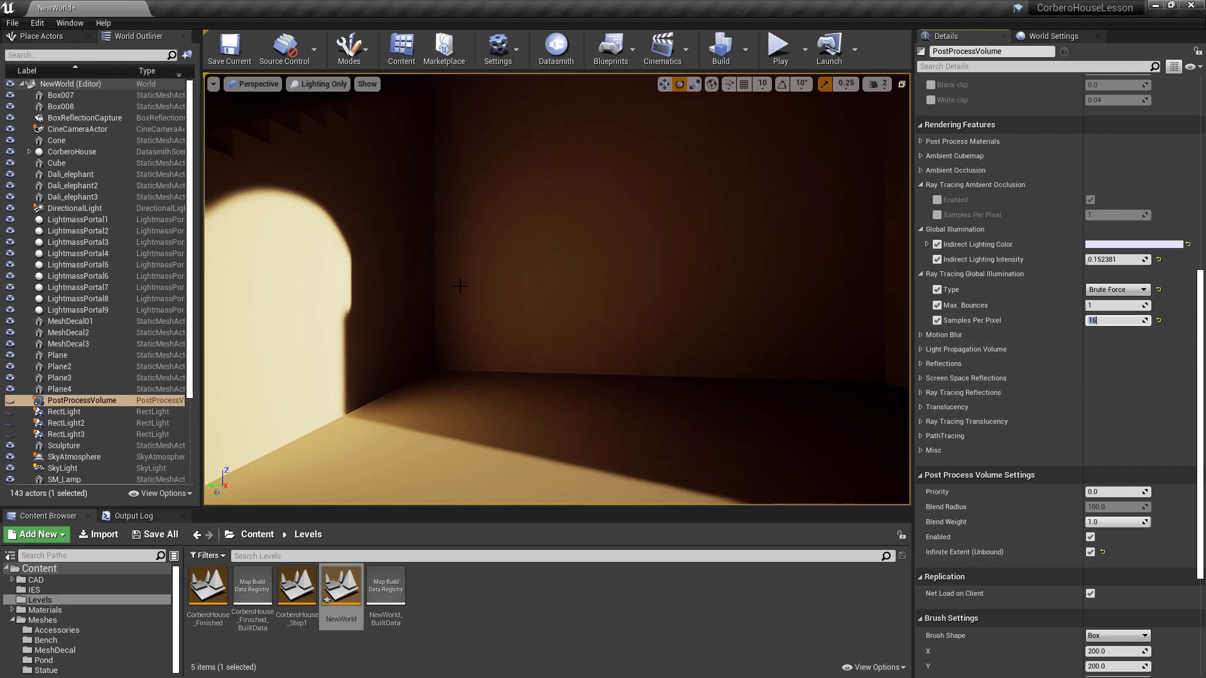
right_click_drag(713, 373, 719, 376)
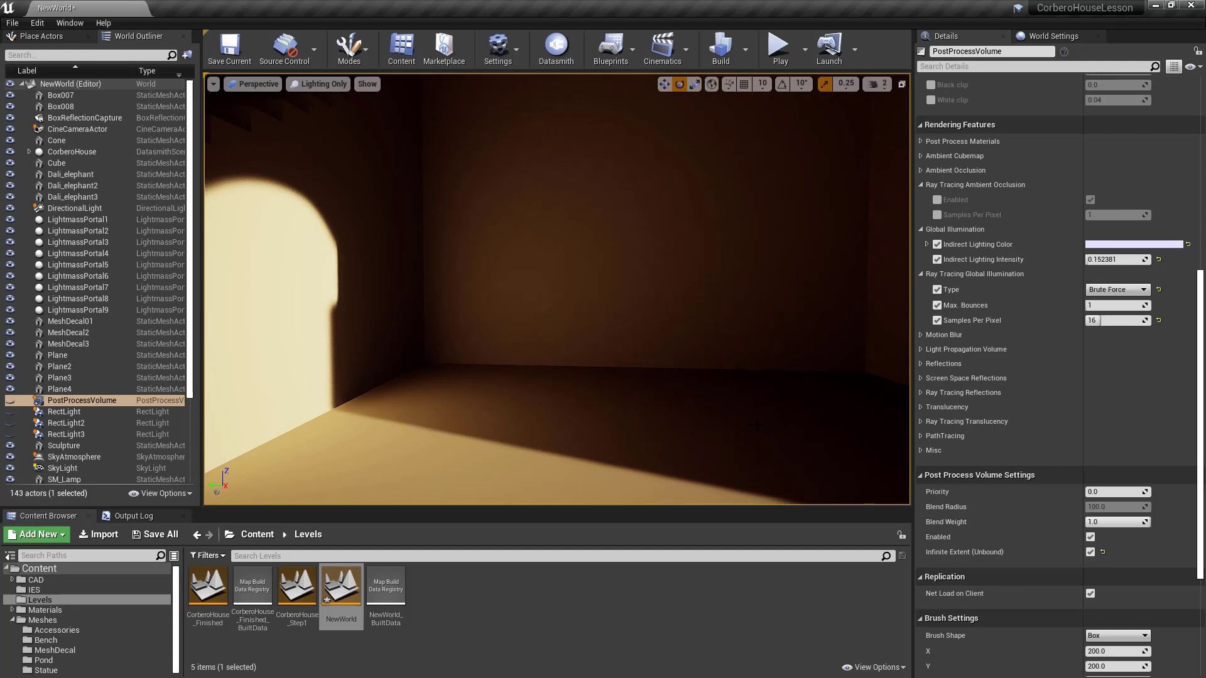
right_click_drag(758, 422, 541, 354)
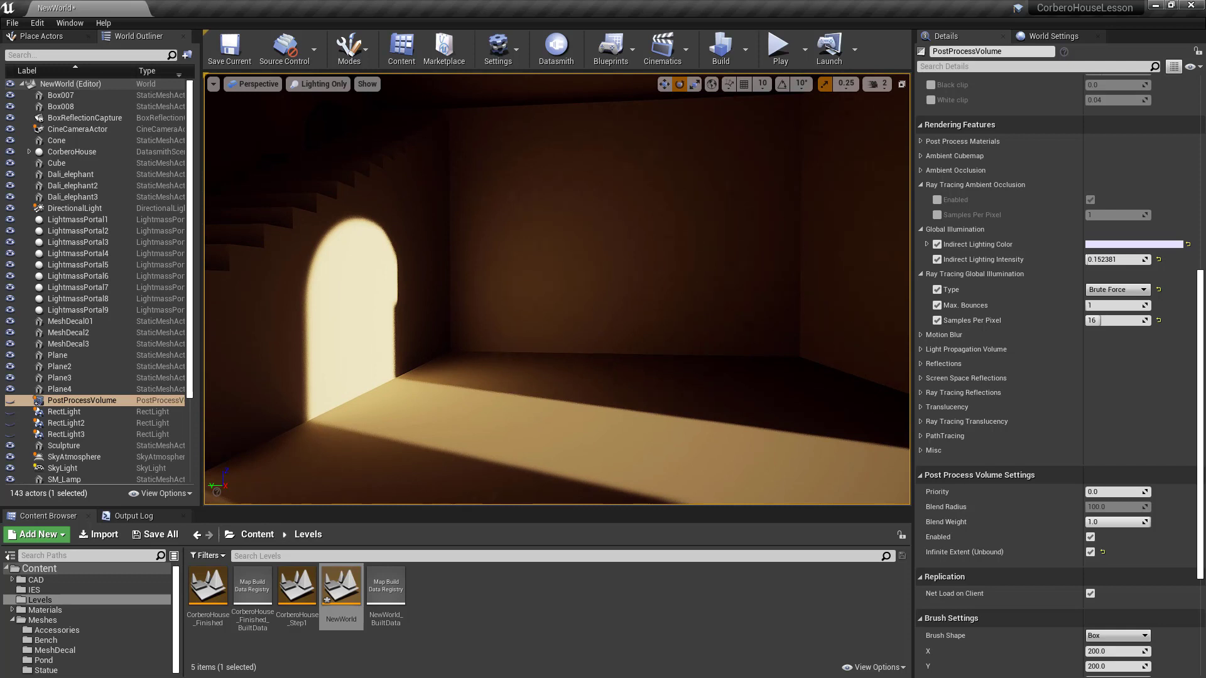
Examine the staircase room's walls, floor and neighbouring arches from further back with 16 samples per pixel
right_click_drag(788, 408, 851, 413)
key("ctrl+l")
key("s")
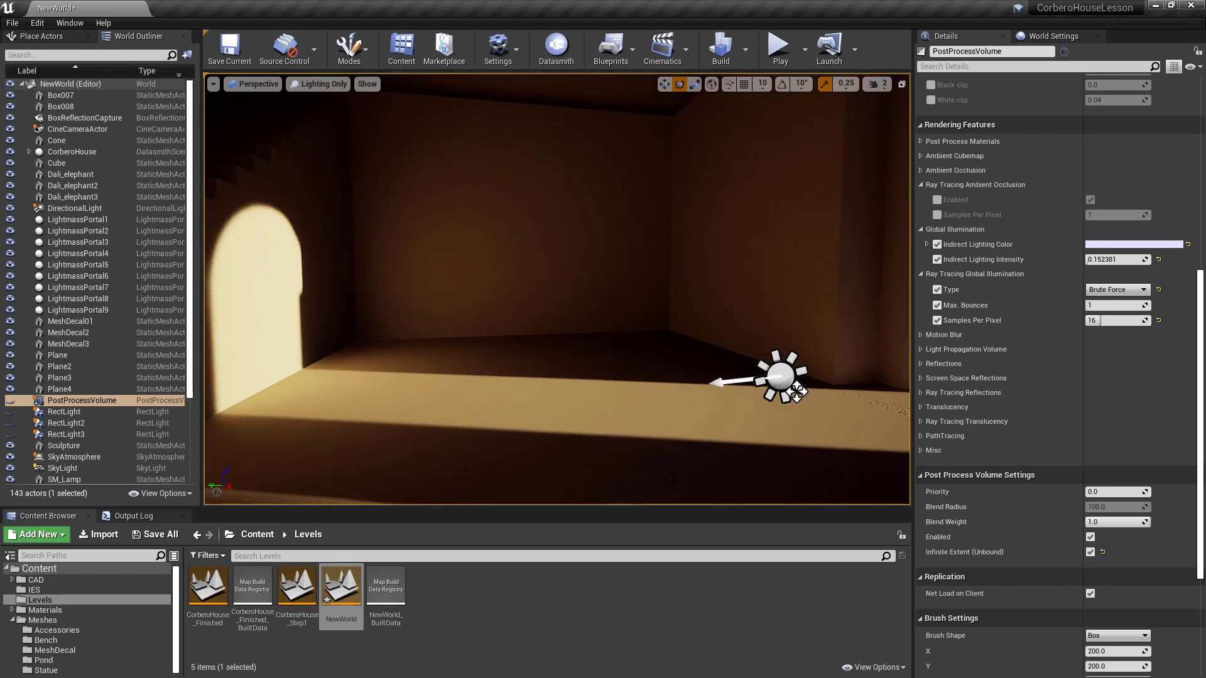
right_click_drag(617, 409, 589, 407)
key("s")
key("d")
key("d")
key("s")
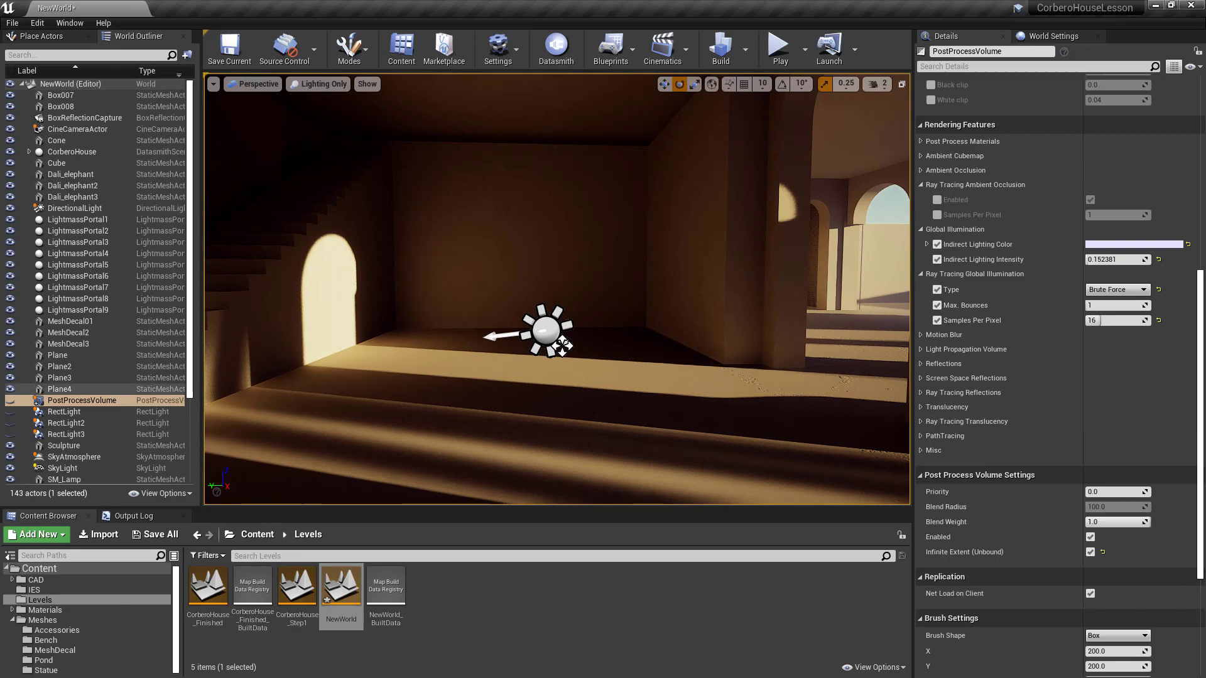
left_click_drag(1, 182, 1002, 117)
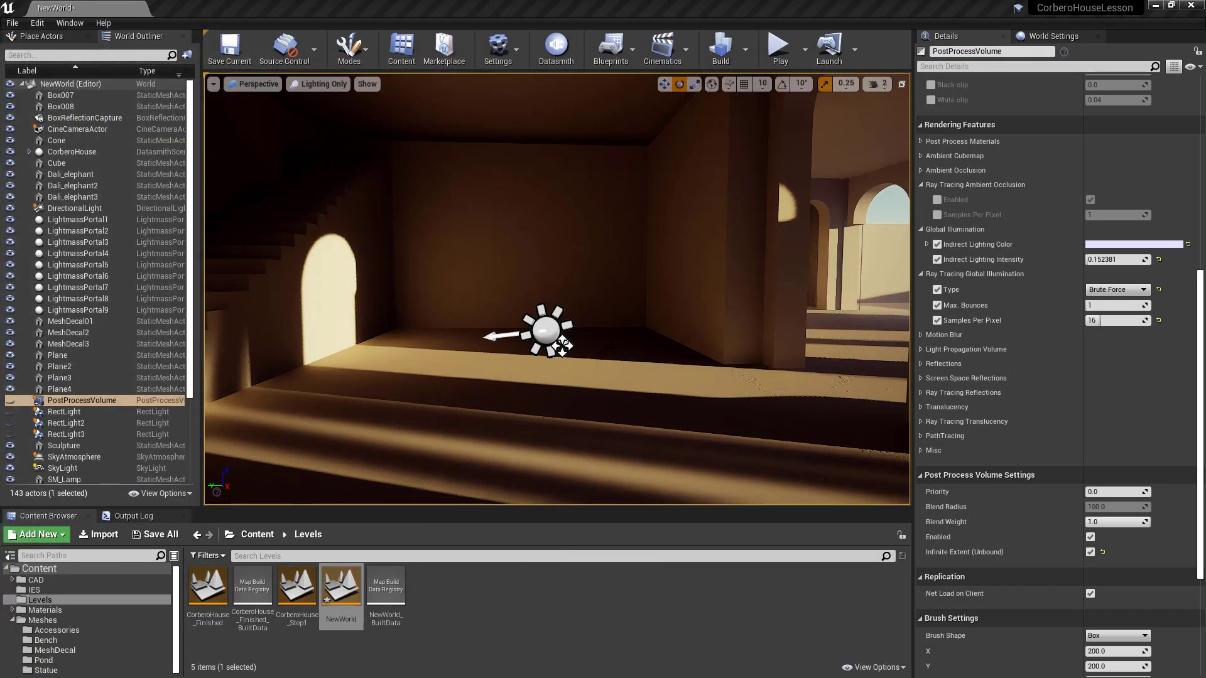
right_click_drag(557, 289, 582, 288)
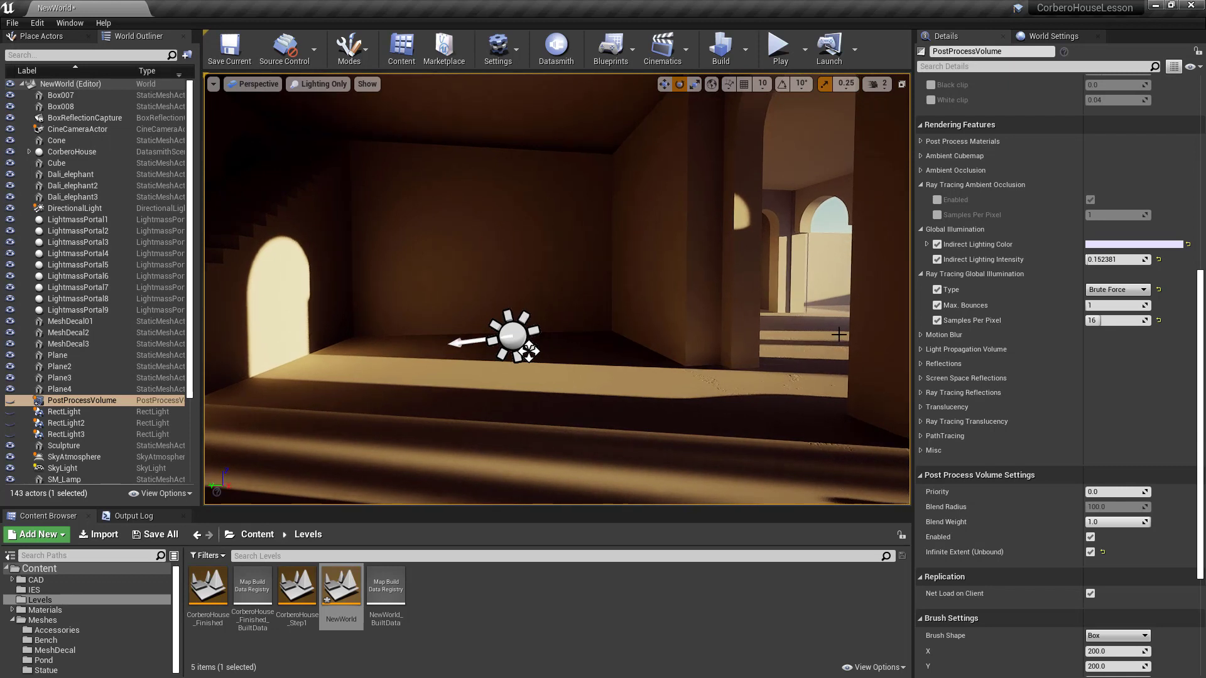
Set the global illumination Samples Per Pixel back to 4 and check the room beside the arches
left_click(1111, 320)
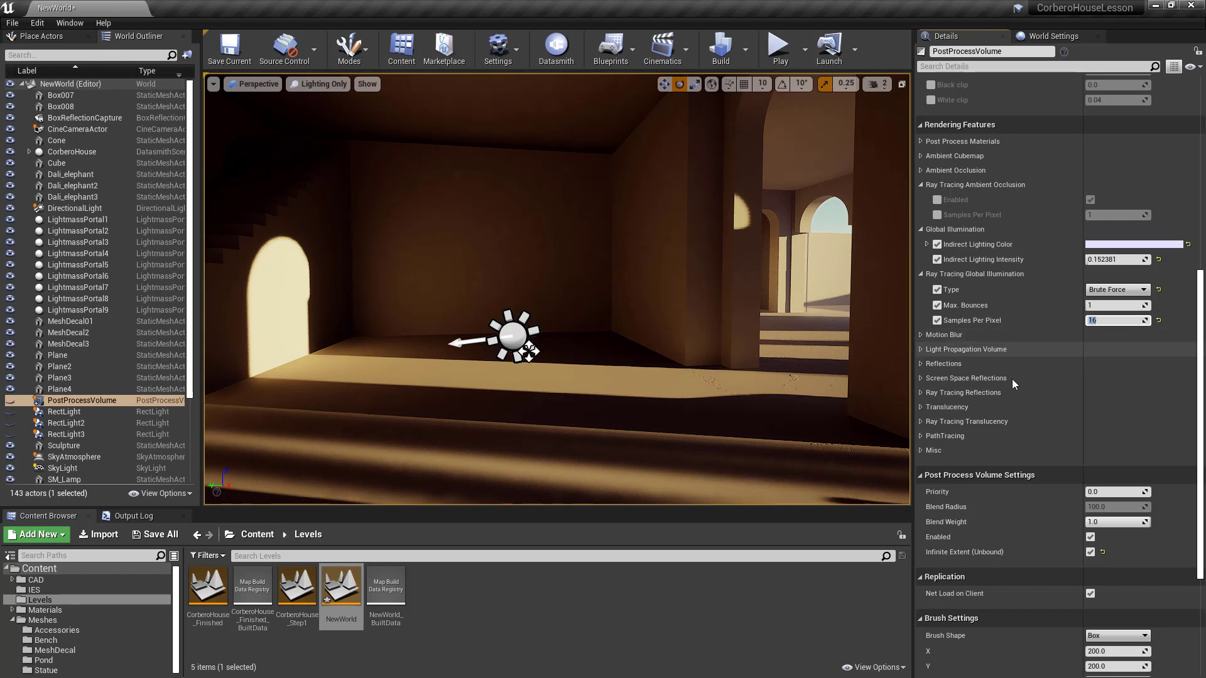
type("4")
right_click_drag(628, 314, 785, 325)
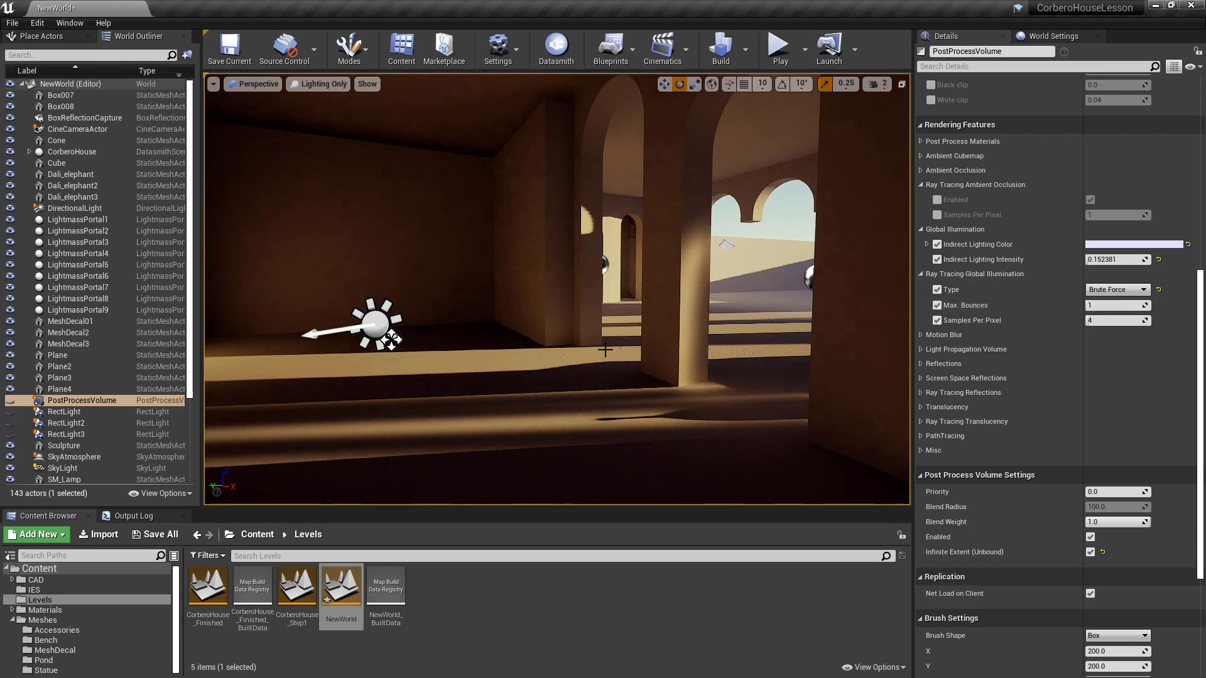
Frame the arched main hall, set the viewport's view mode to Lit and hide the editor icons with game view
right_click_drag(604, 349, 582, 330)
key("d")
left_click(318, 83)
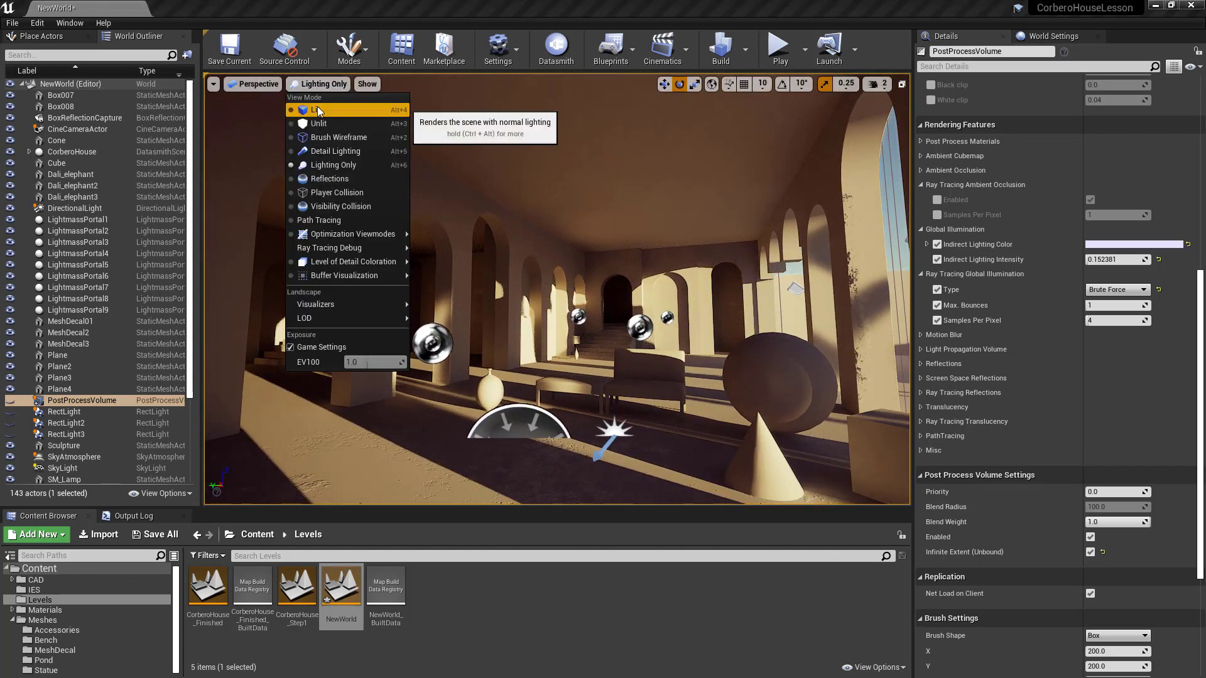
left_click(319, 111)
right_click_drag(304, 142, 311, 158)
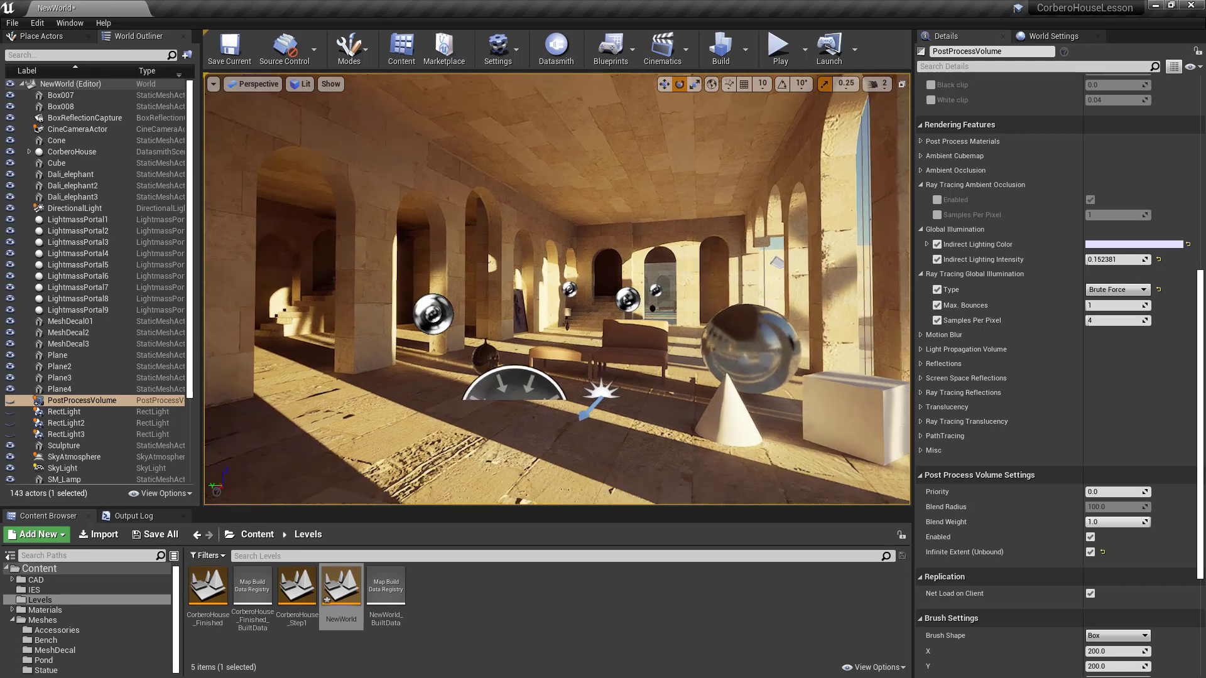
right_click_drag(579, 276, 576, 276)
key("g")
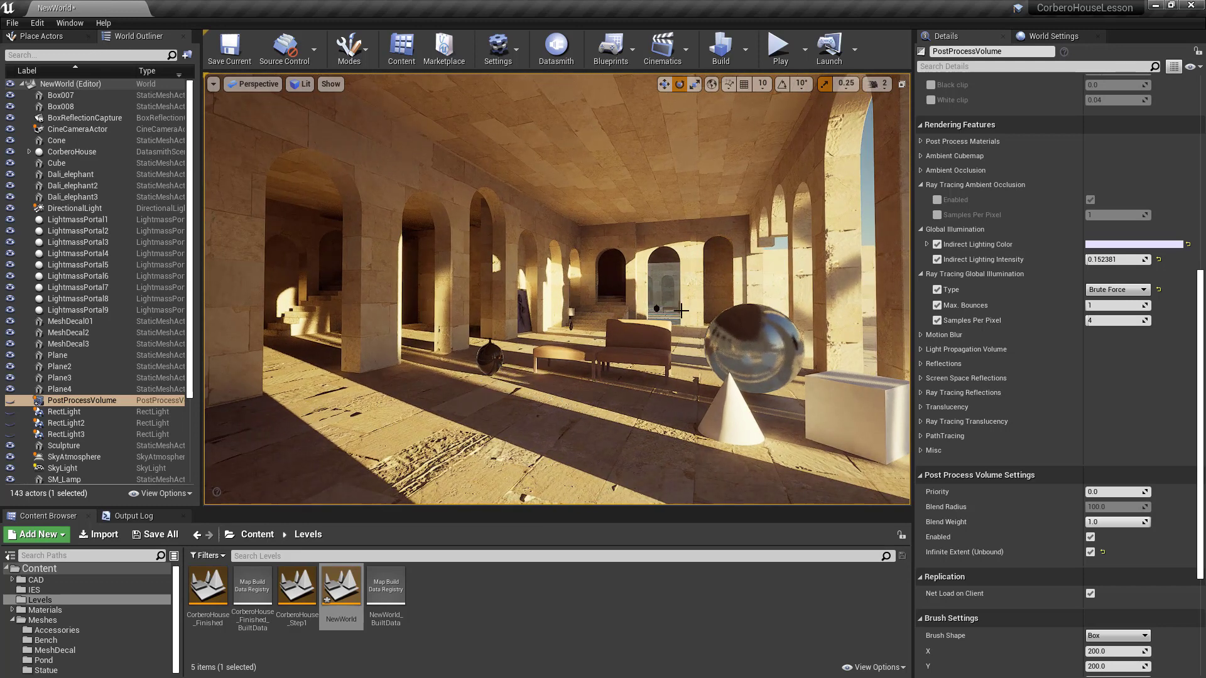
Set the ray tracing global illumination type to Disabled and lower the Indirect Lighting Intensity to 0.0
right_click_drag(683, 303, 694, 271)
right_click_drag(581, 258, 562, 258)
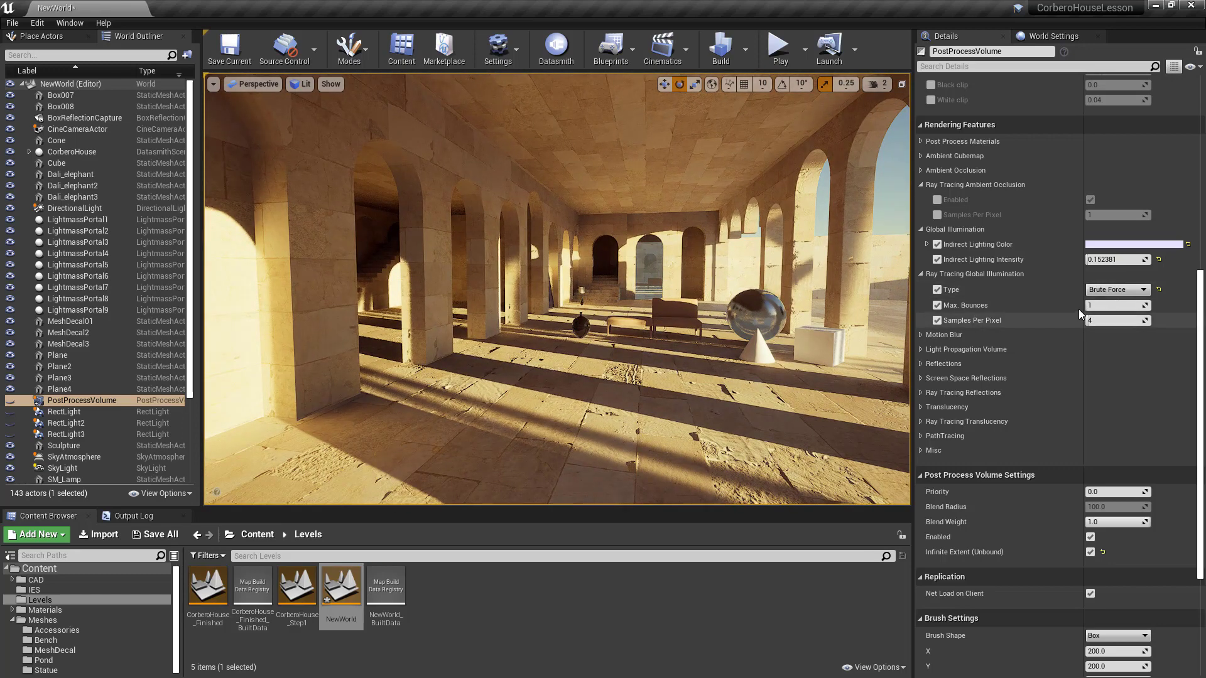
left_click(1106, 294)
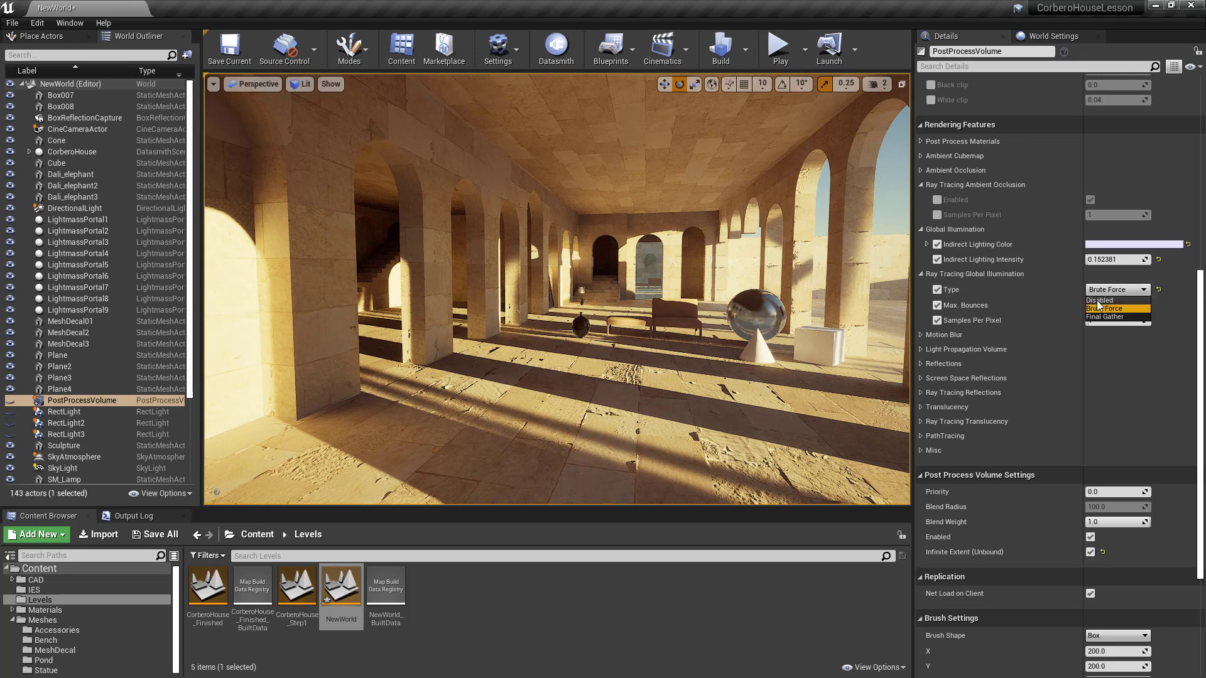
left_click(1099, 301)
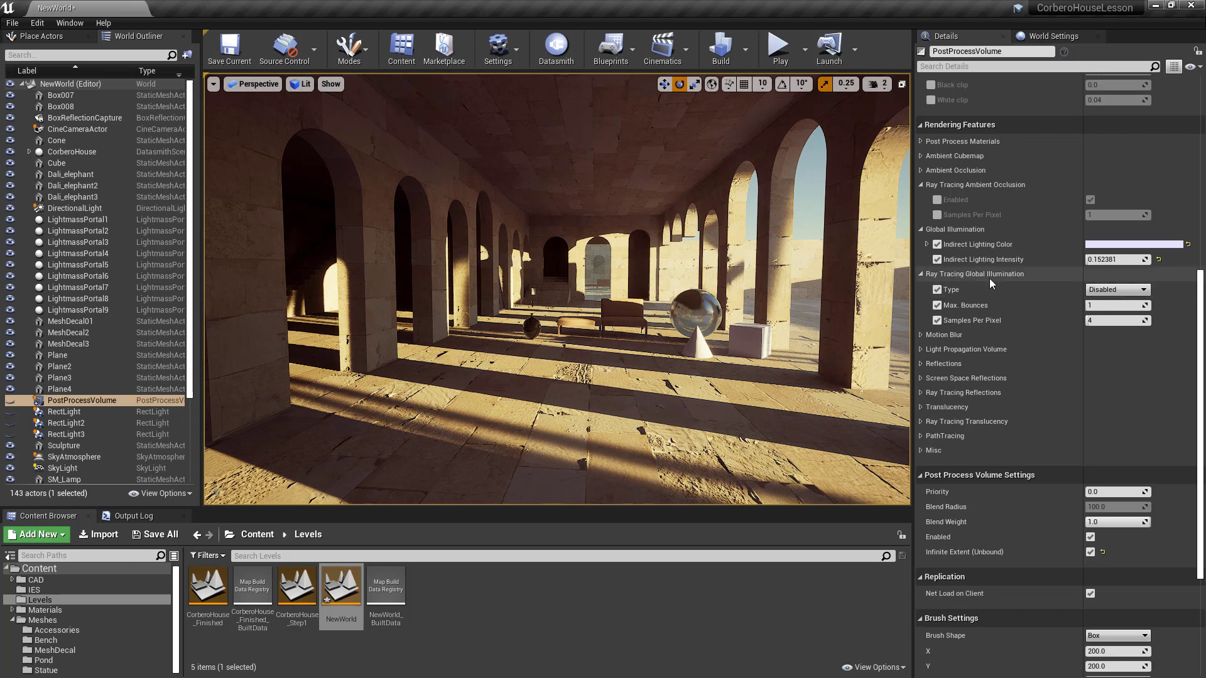
right_click_drag(678, 308, 695, 303)
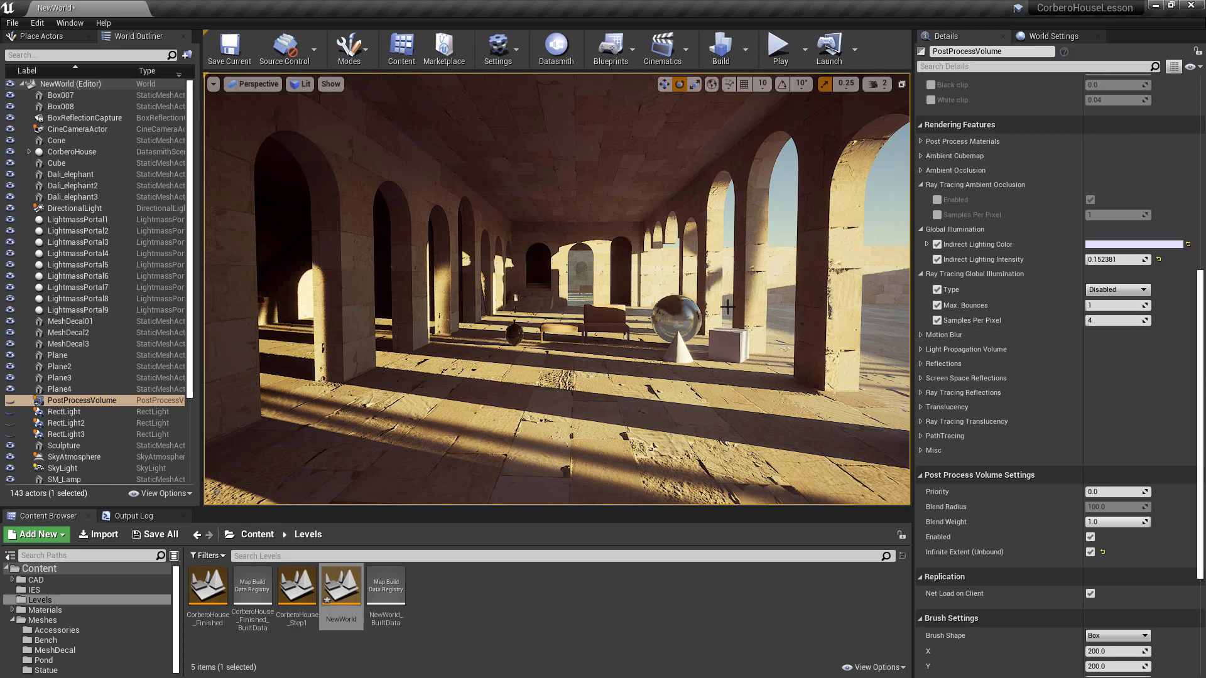
right_click_drag(728, 306, 688, 309)
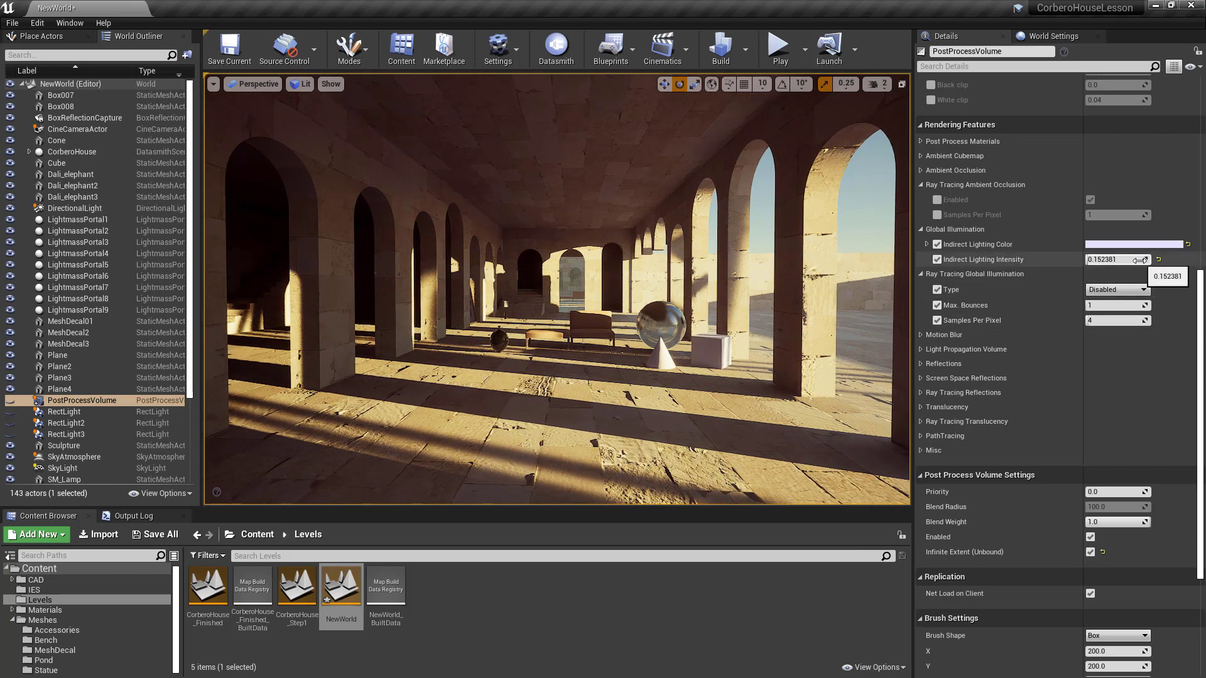
left_click_drag(1130, 260, 1105, 261)
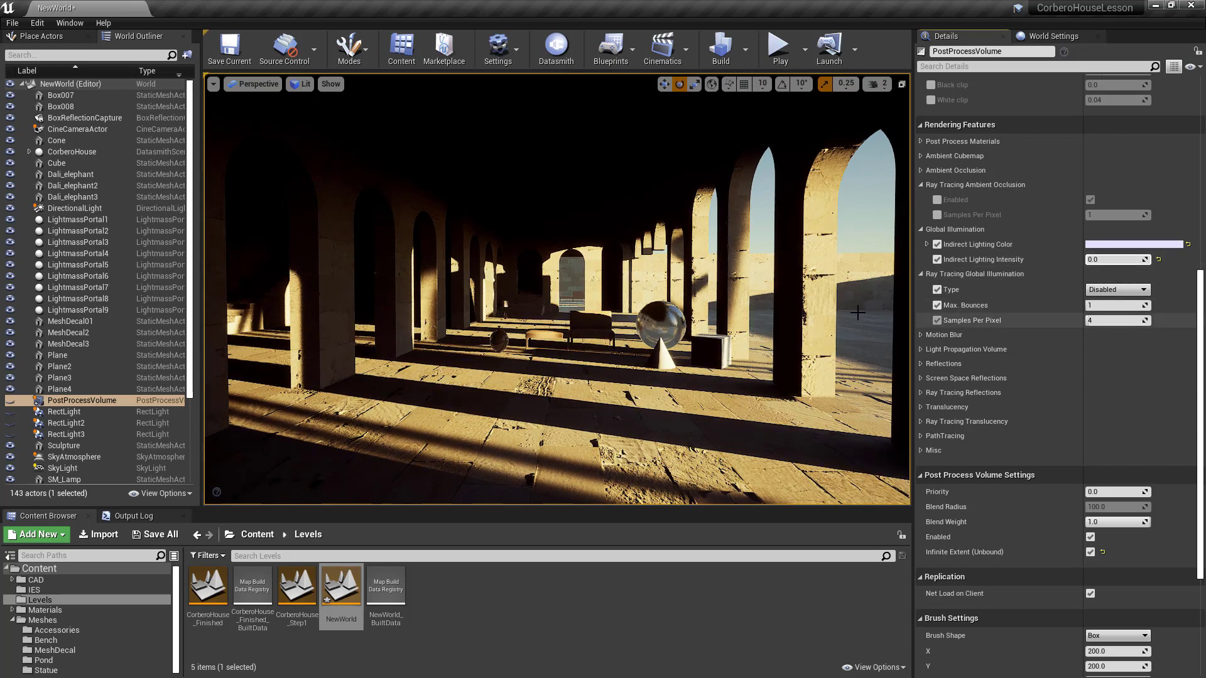
right_click_drag(691, 301, 644, 285)
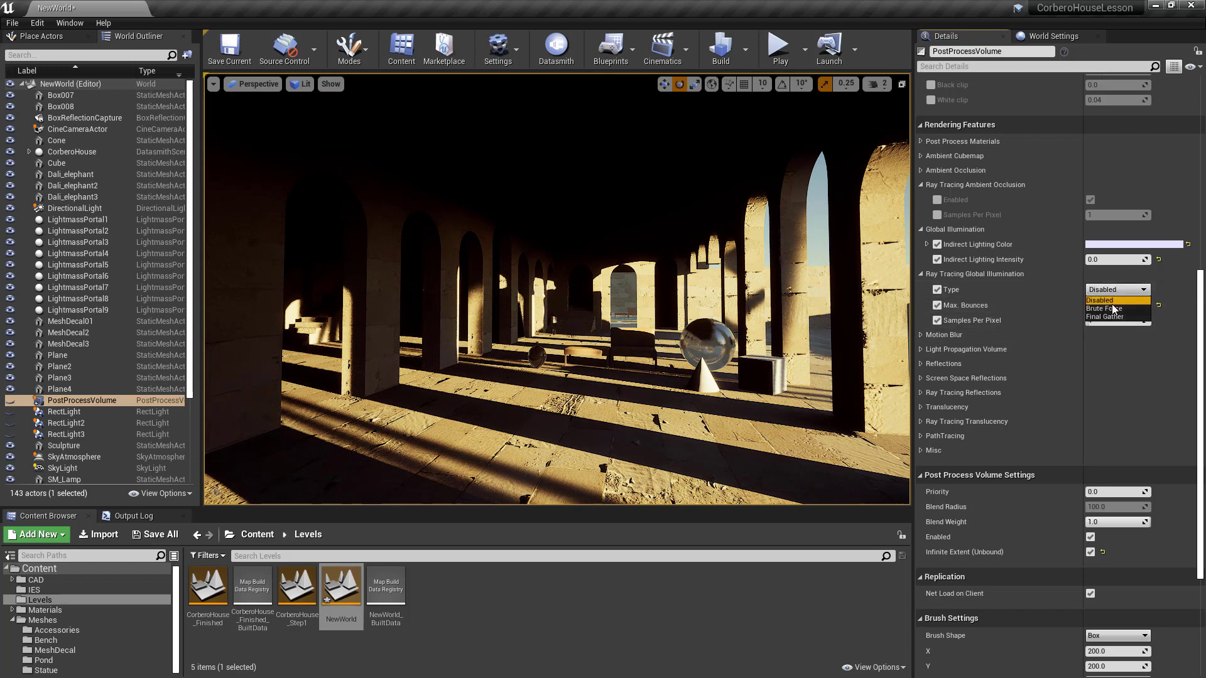
Set the ray tracing global illumination type to Brute Force with Max. Bounces at 1
left_click(1112, 308)
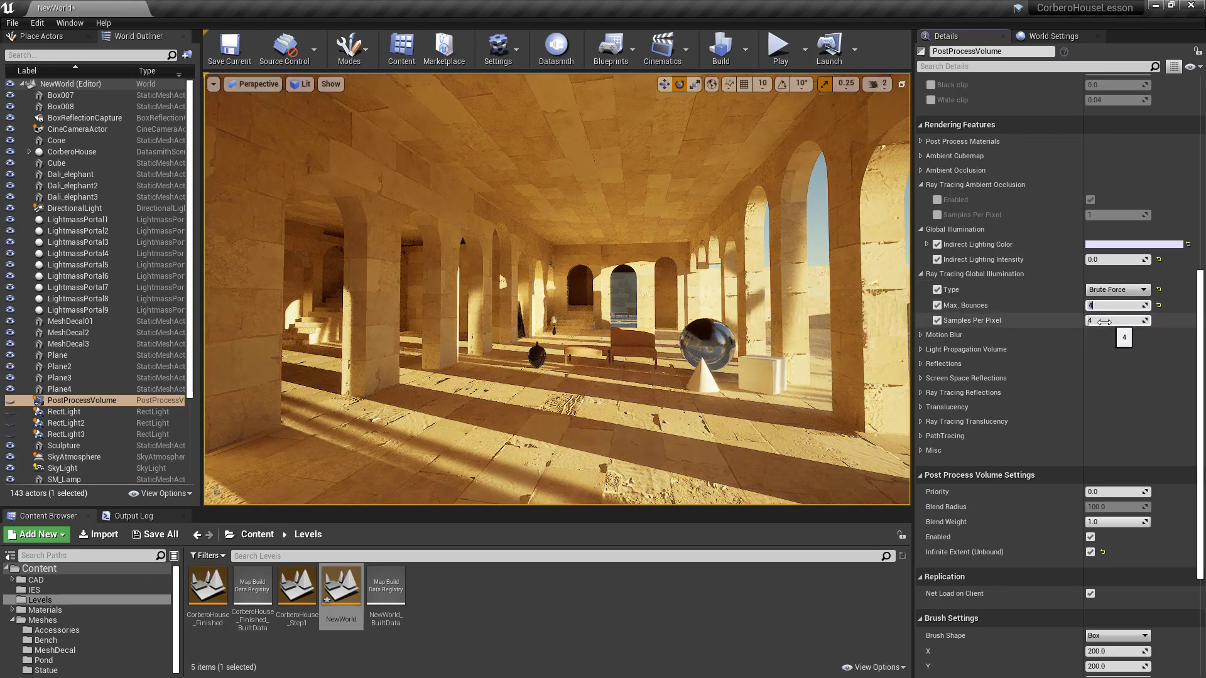
type("1")
key("Return")
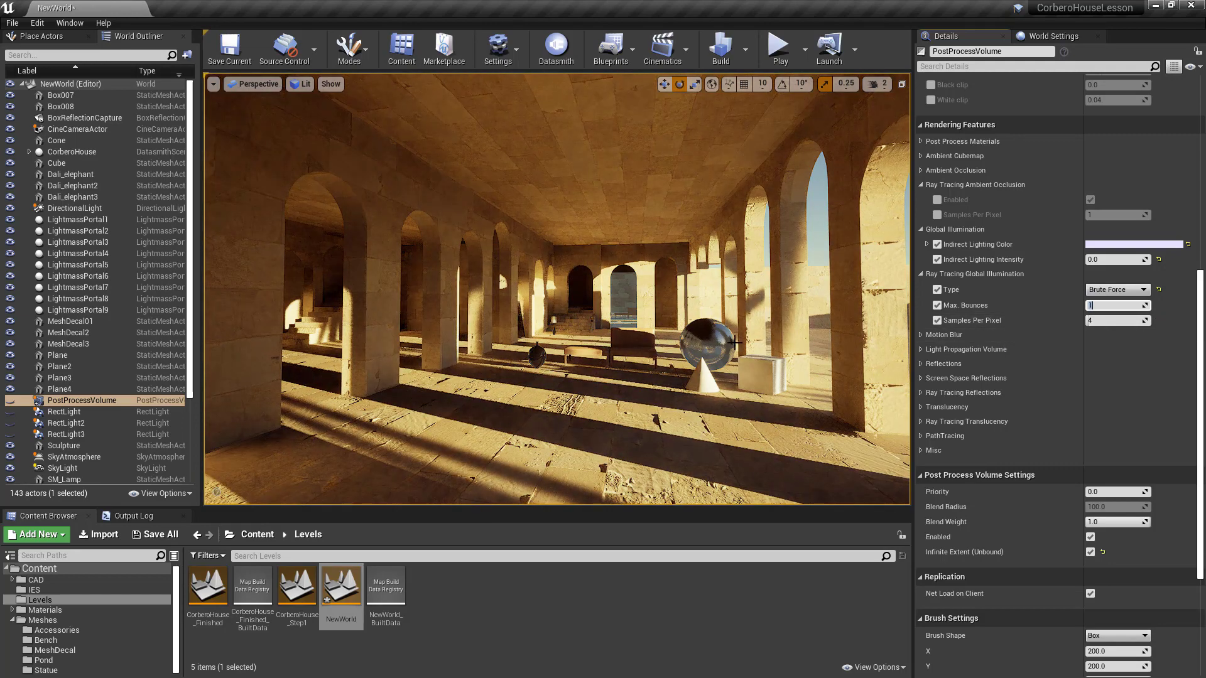
right_click_drag(691, 302, 662, 307)
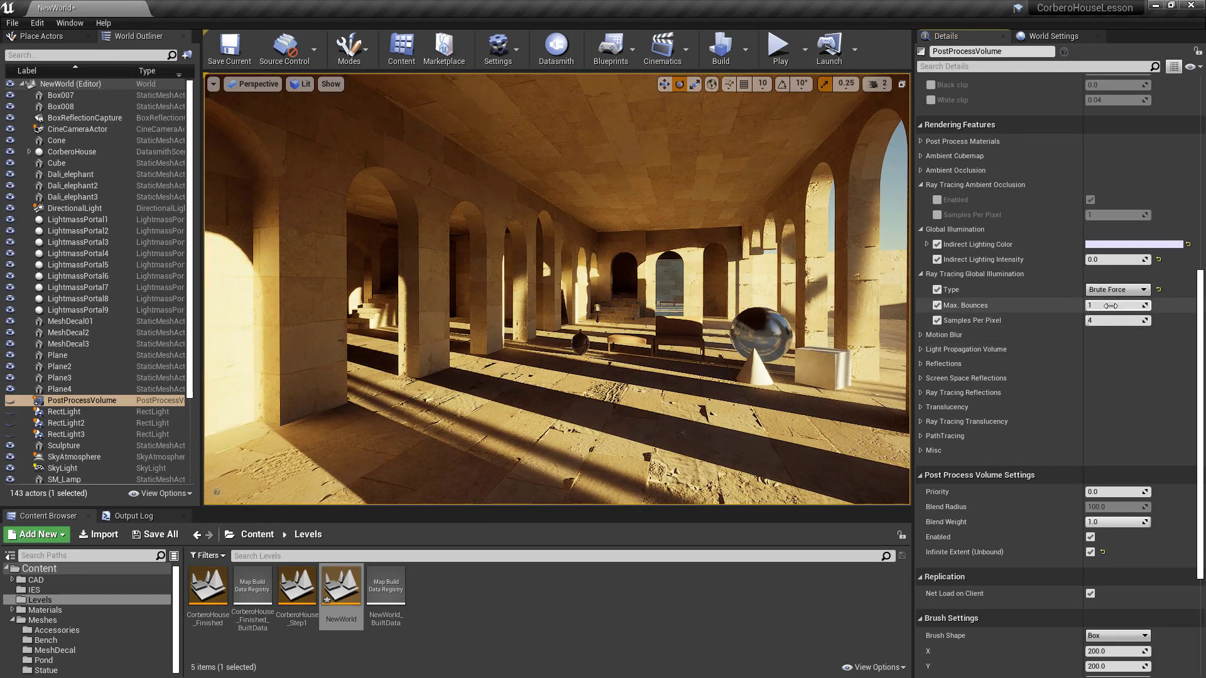
Raise the global illumination Max. Bounces to 3 while viewing the staircase room
right_click_drag(779, 342, 694, 311)
key("w")
key("w")
key("w")
right_click_drag(742, 371, 766, 371)
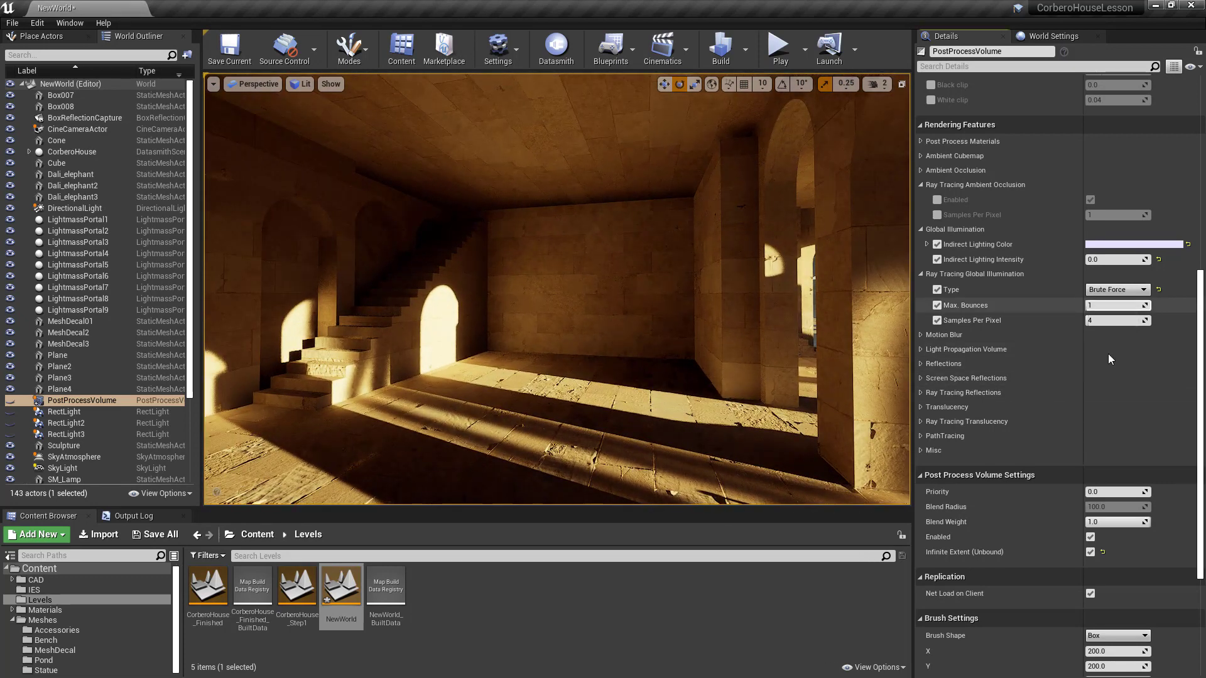
type("3")
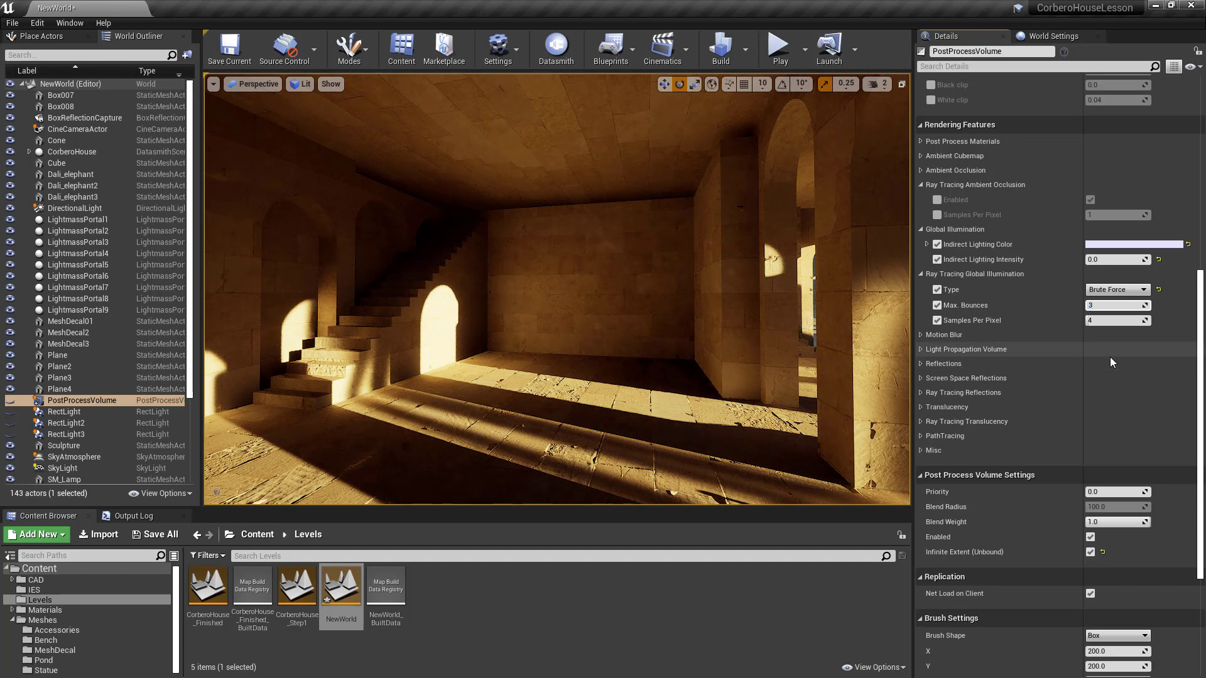
key("Return")
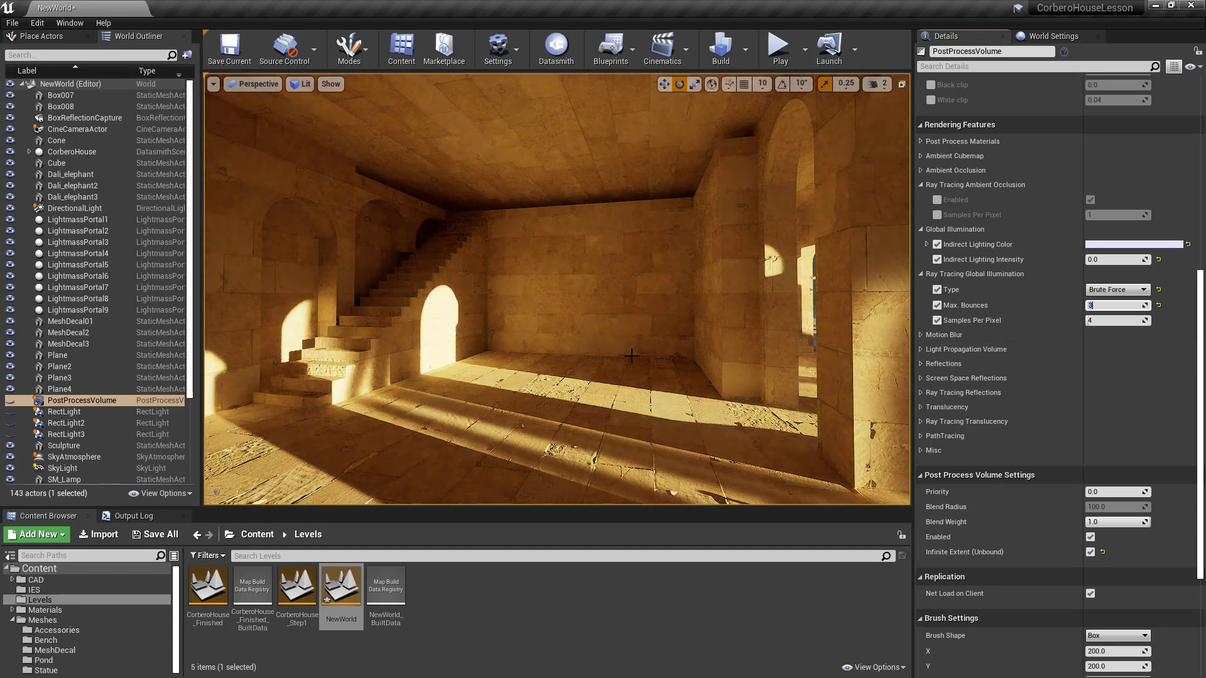
Face the arches from inside the staircase room and turn on the viewport's FPS display
right_click_drag(740, 383, 923, 402)
right_click_drag(370, 211, 417, 205)
left_click(211, 85)
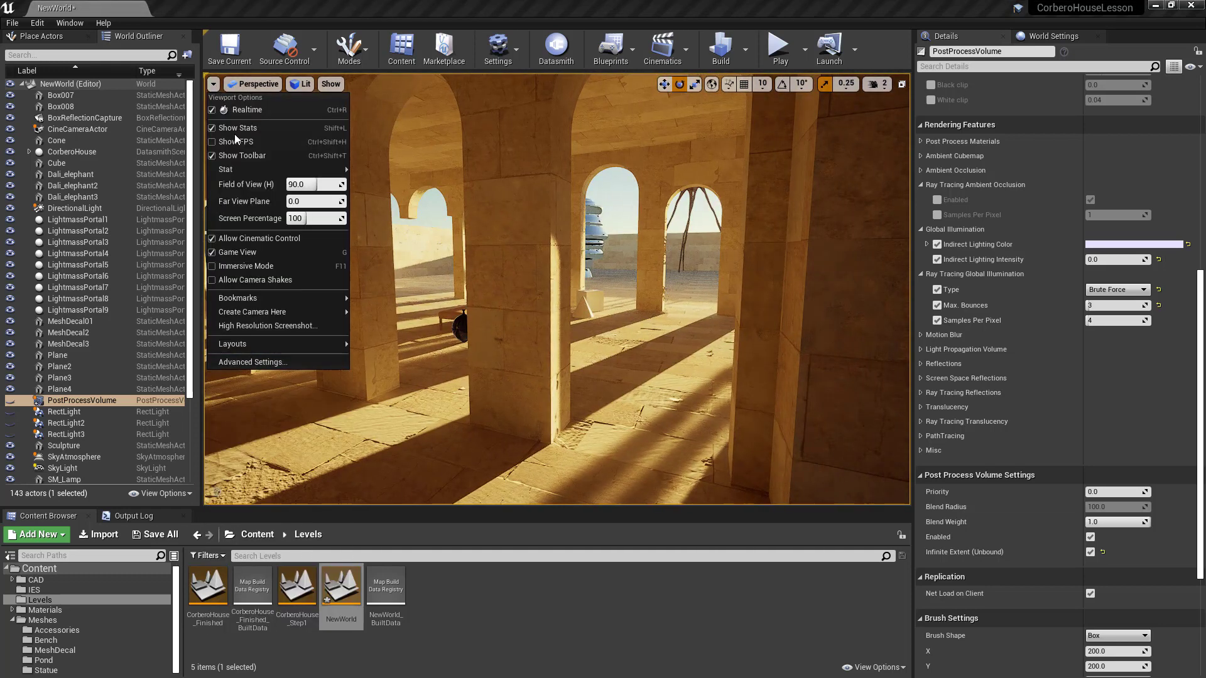
left_click(235, 144)
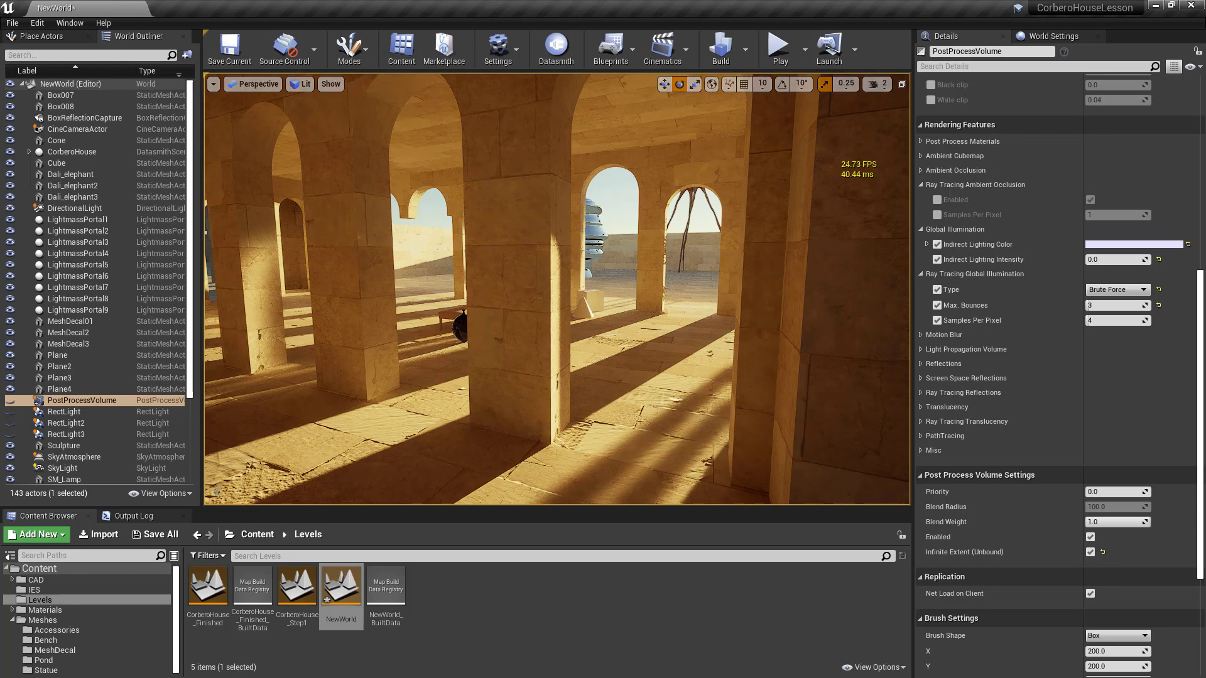
Return to the arched main hall and switch the ray tracing global illumination type to Final Gather
mouse_move(557, 289)
right_mouse_down()
mouse_move(546, 290)
mouse_move(653, 289)
mouse_move(550, 289)
right_mouse_up()
key("w")
key("w")
key("d")
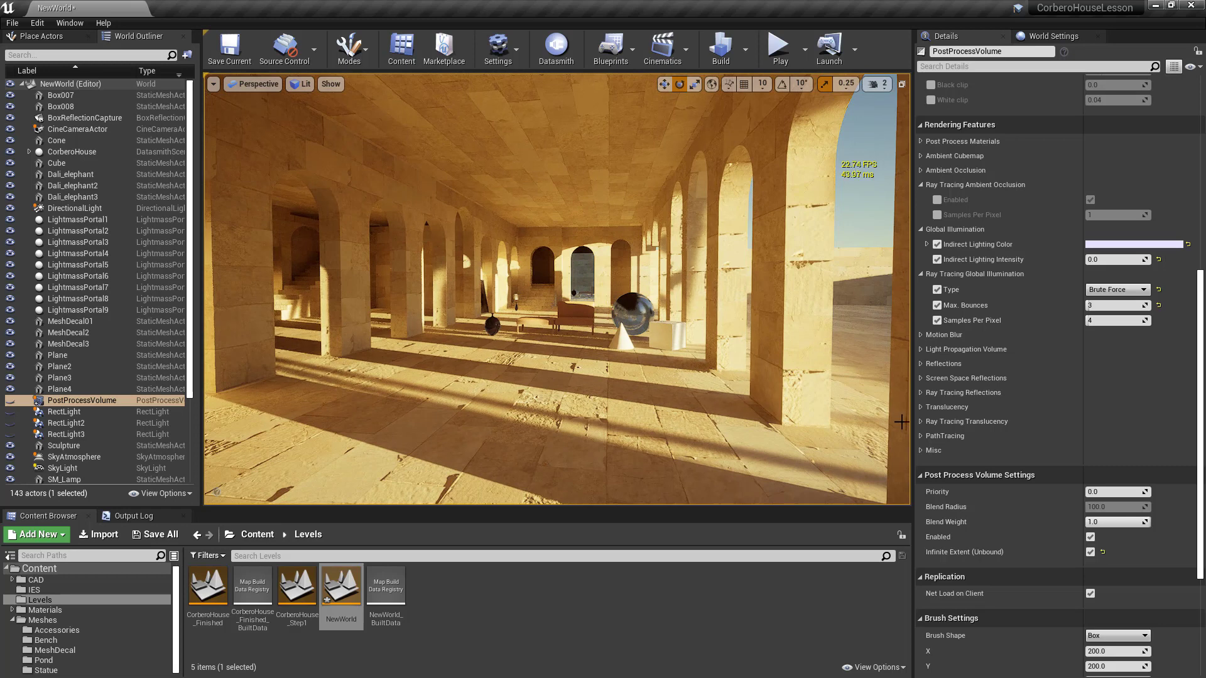
right_click_drag(550, 289, 737, 356)
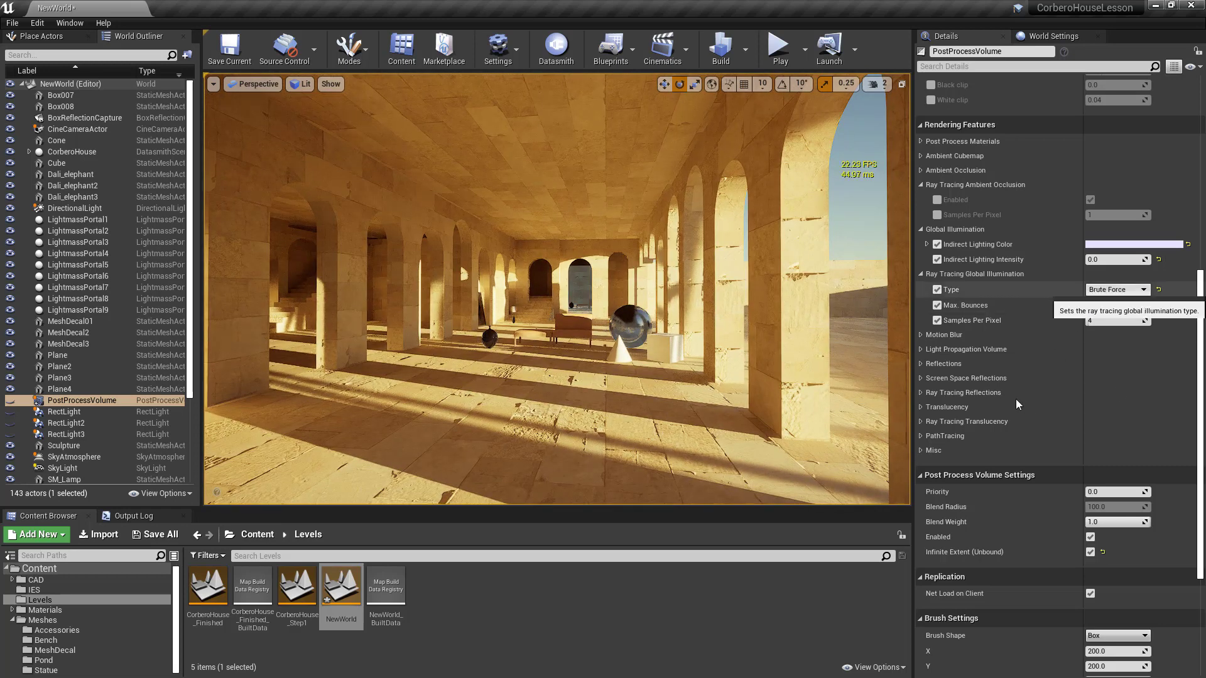
left_click(1109, 293)
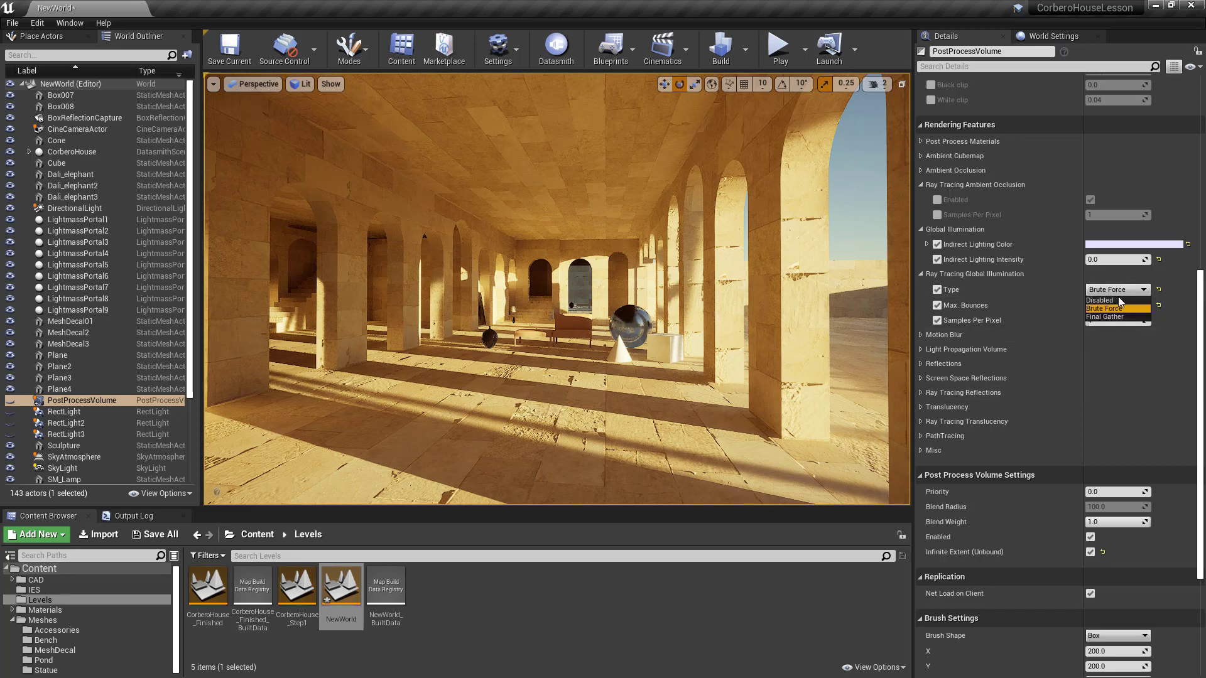
right_click_drag(770, 330, 703, 322)
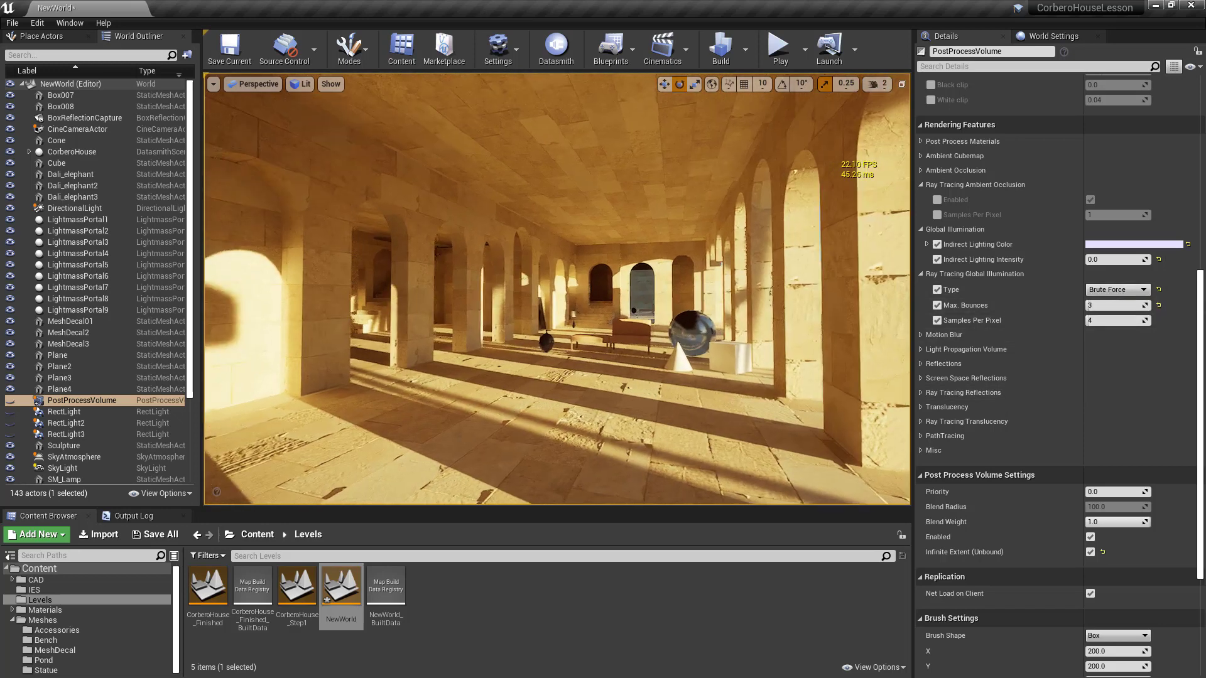
left_click(1112, 290)
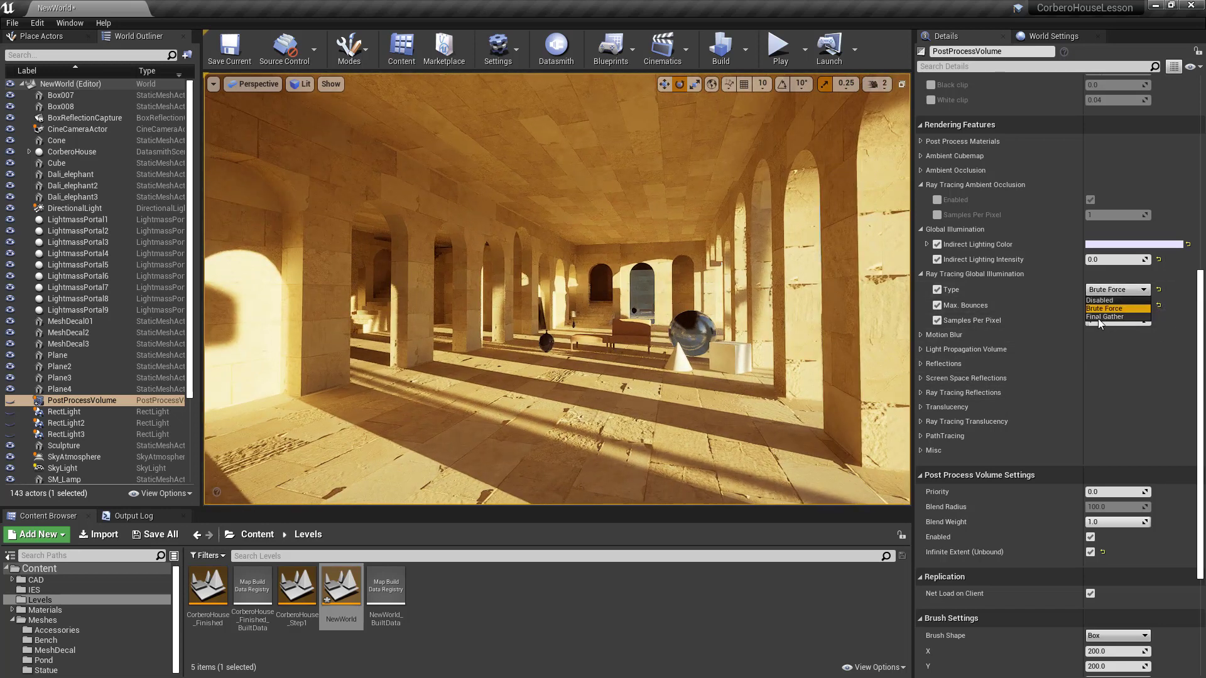
left_click(1100, 317)
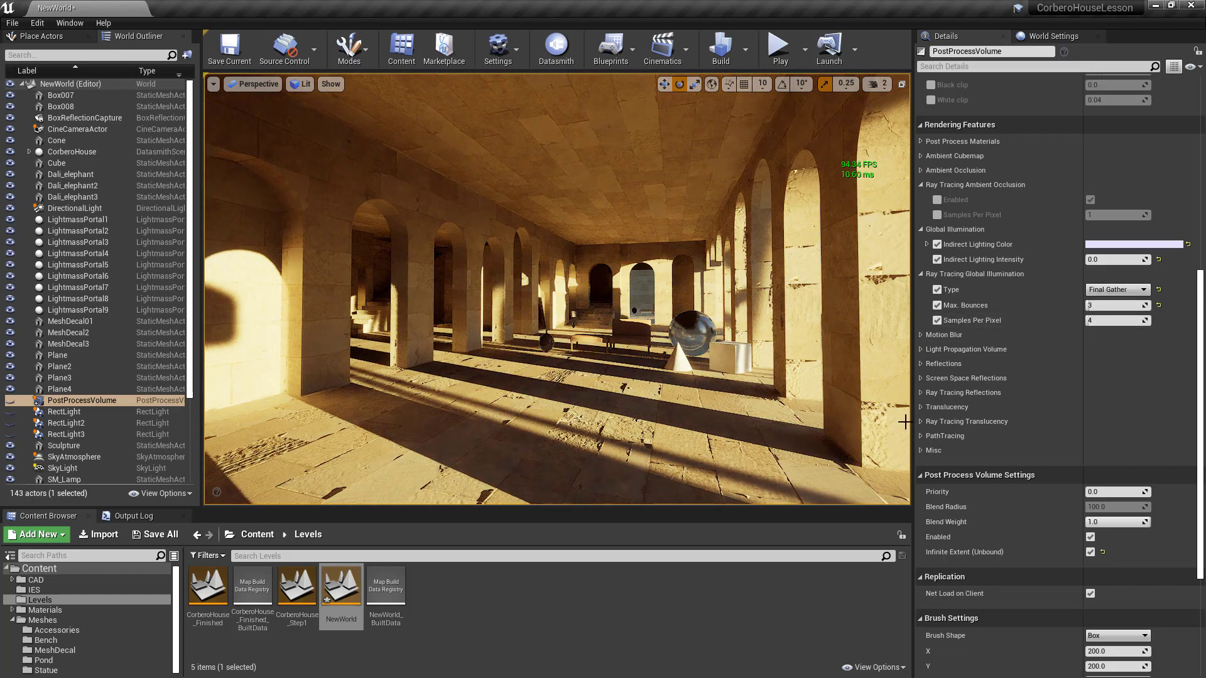
Try Max. Bounces at 0 with Final Gather, and turn off the Max. Bounces override
mouse_move(650, 347)
right_mouse_down()
mouse_move(628, 347)
mouse_move(664, 358)
right_mouse_up()
key("a")
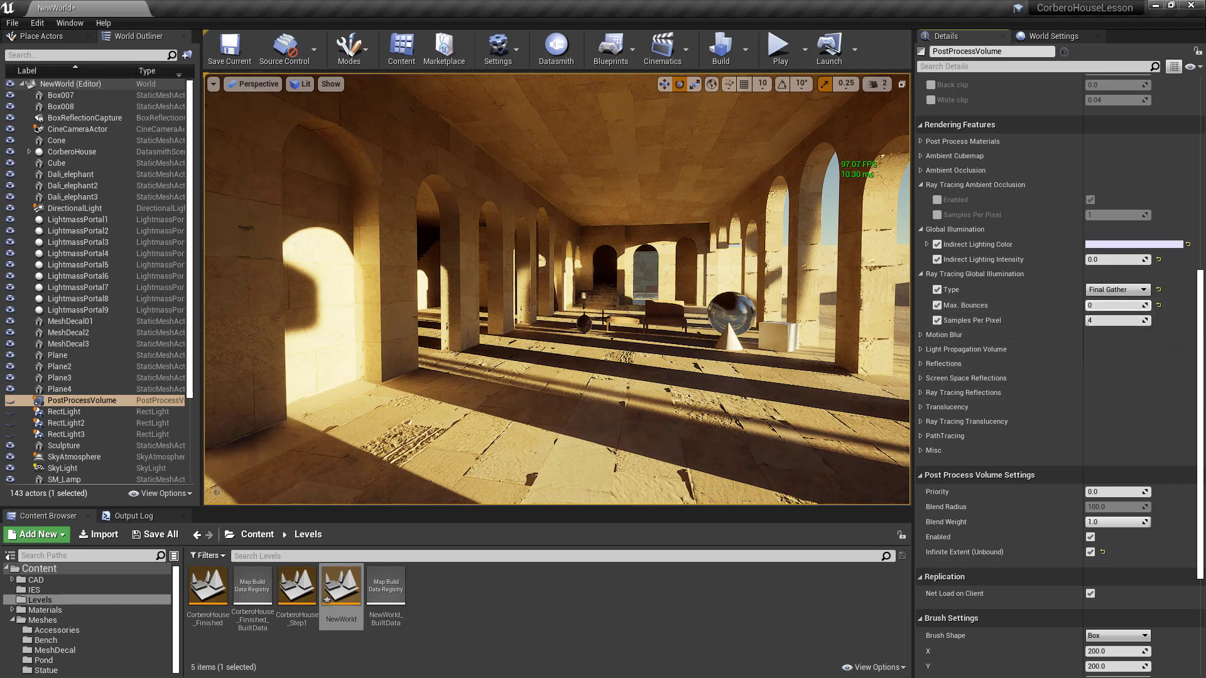
right_click_drag(603, 301, 642, 289)
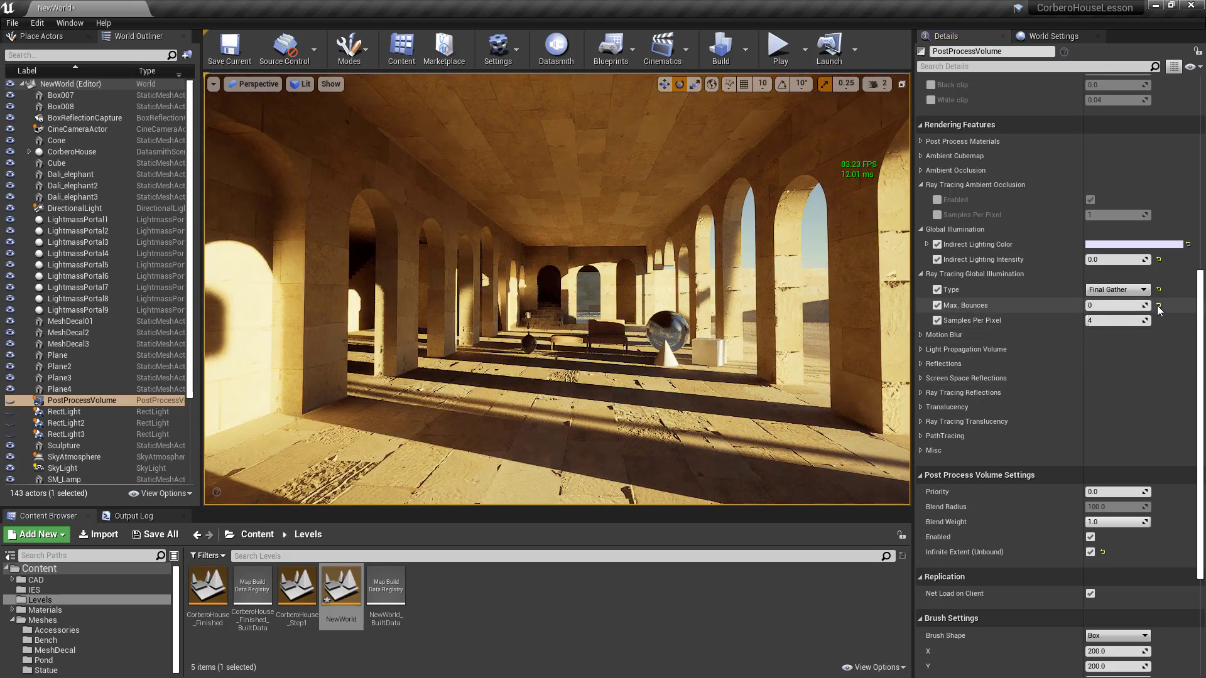
left_click(937, 306)
mouse_move(715, 316)
right_mouse_down()
mouse_move(703, 314)
mouse_move(715, 316)
right_mouse_up()
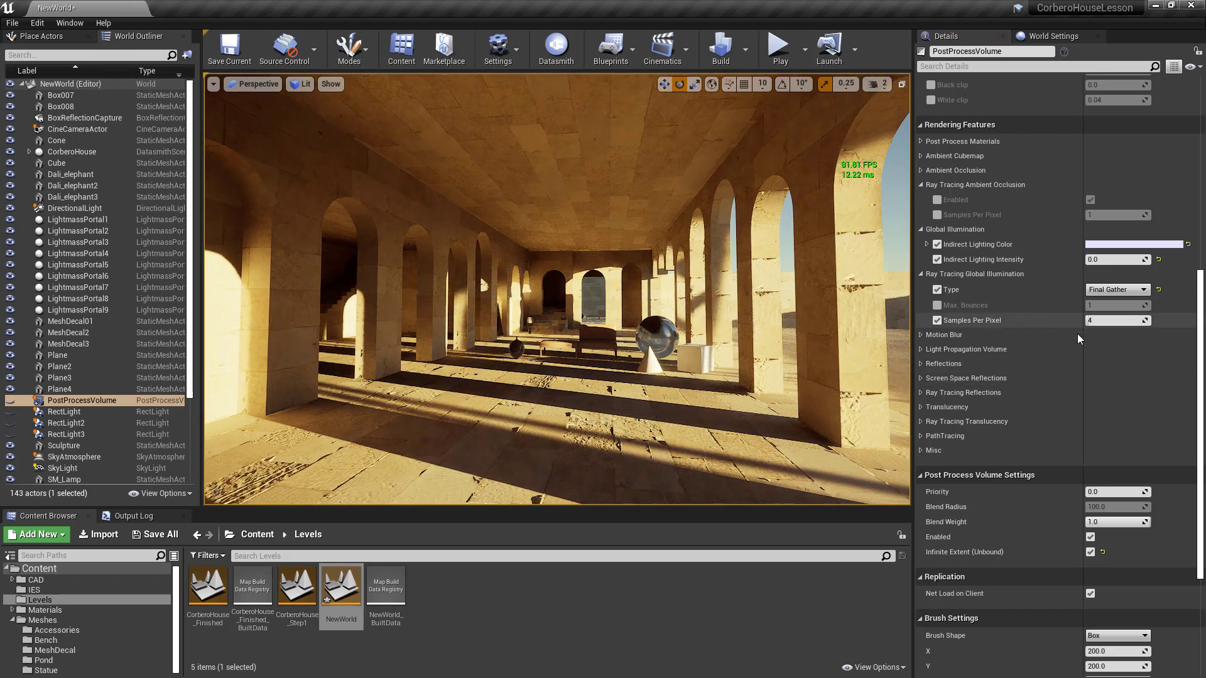
Set the Final Gather Samples Per Pixel to 64 and check the lighting across the main hall
left_click(1093, 321)
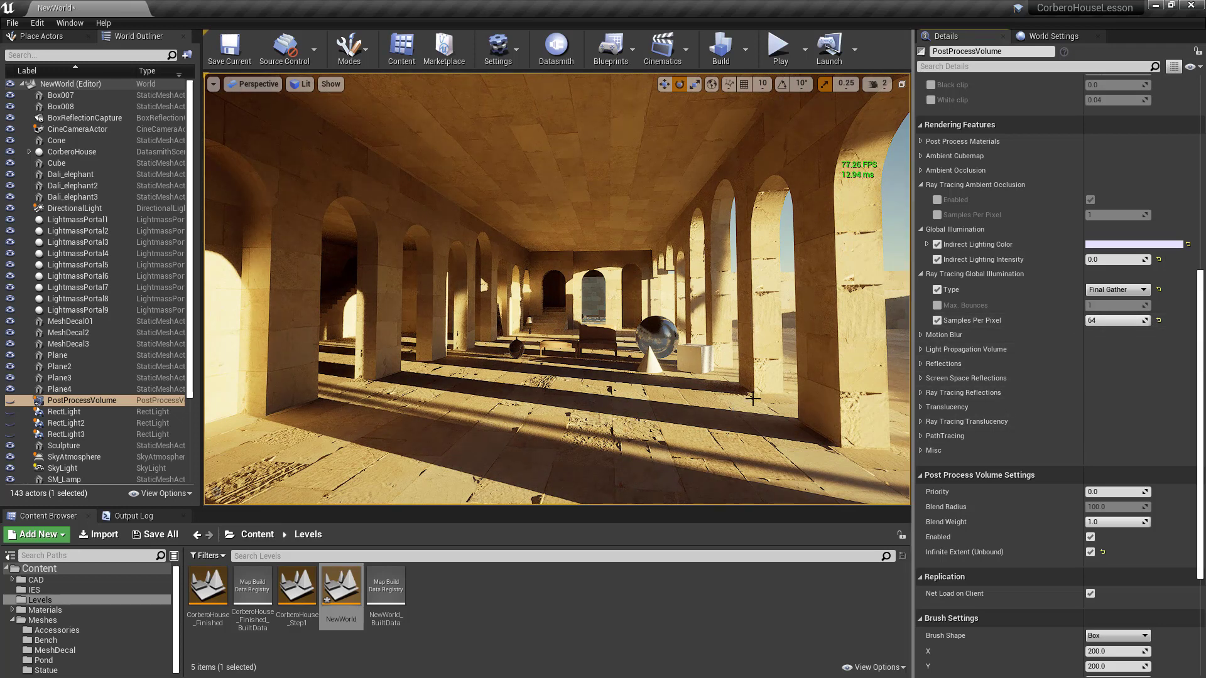
right_click_drag(747, 393, 810, 435)
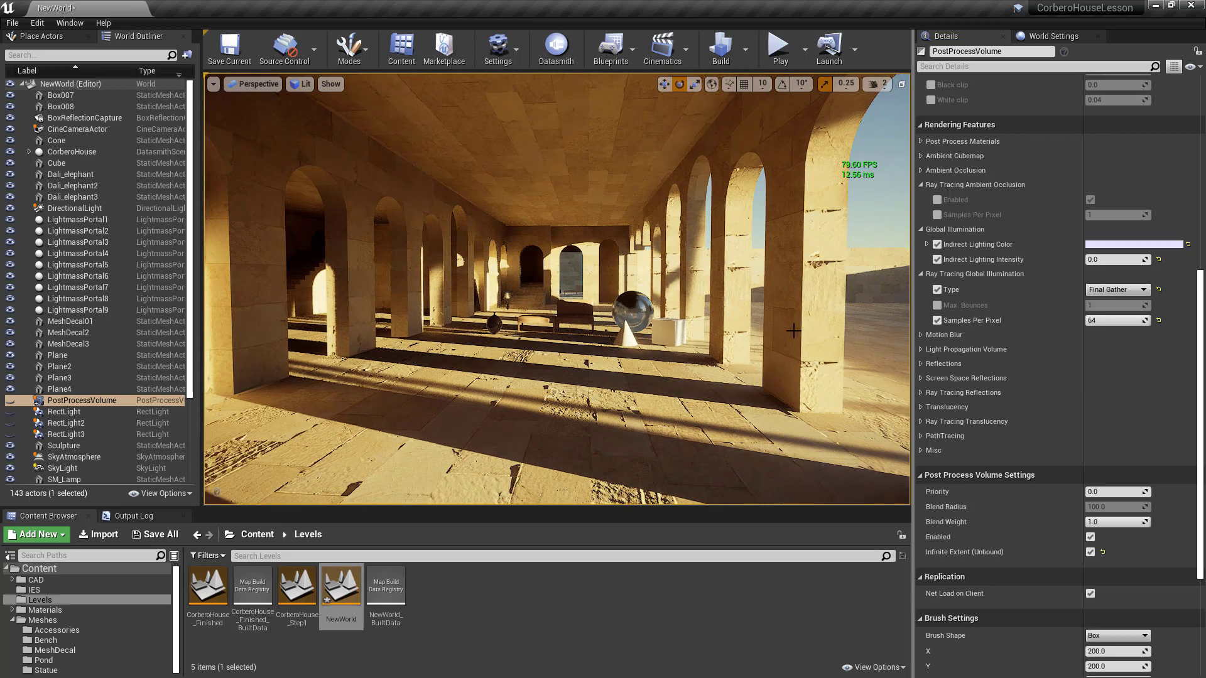
right_click_drag(793, 331, 709, 371)
Examine the arches, staircase and main hall in an immersive viewport for Final Gather artifacts during camera movement
key("F11")
key("d")
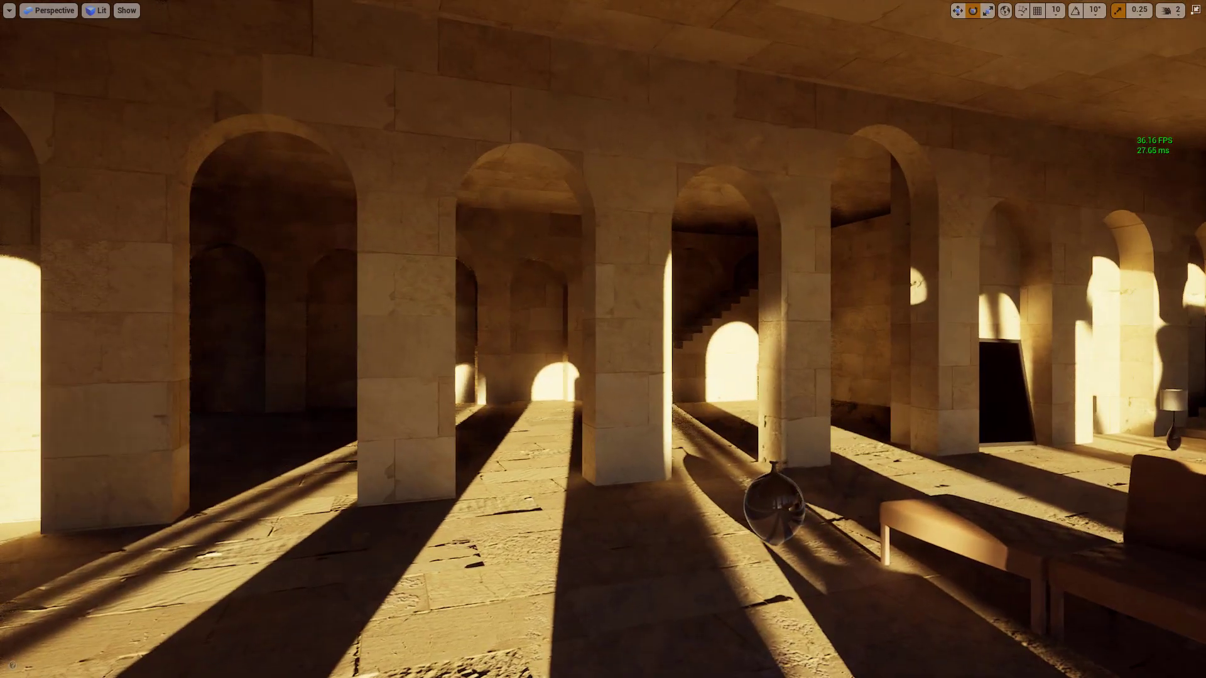
key("d")
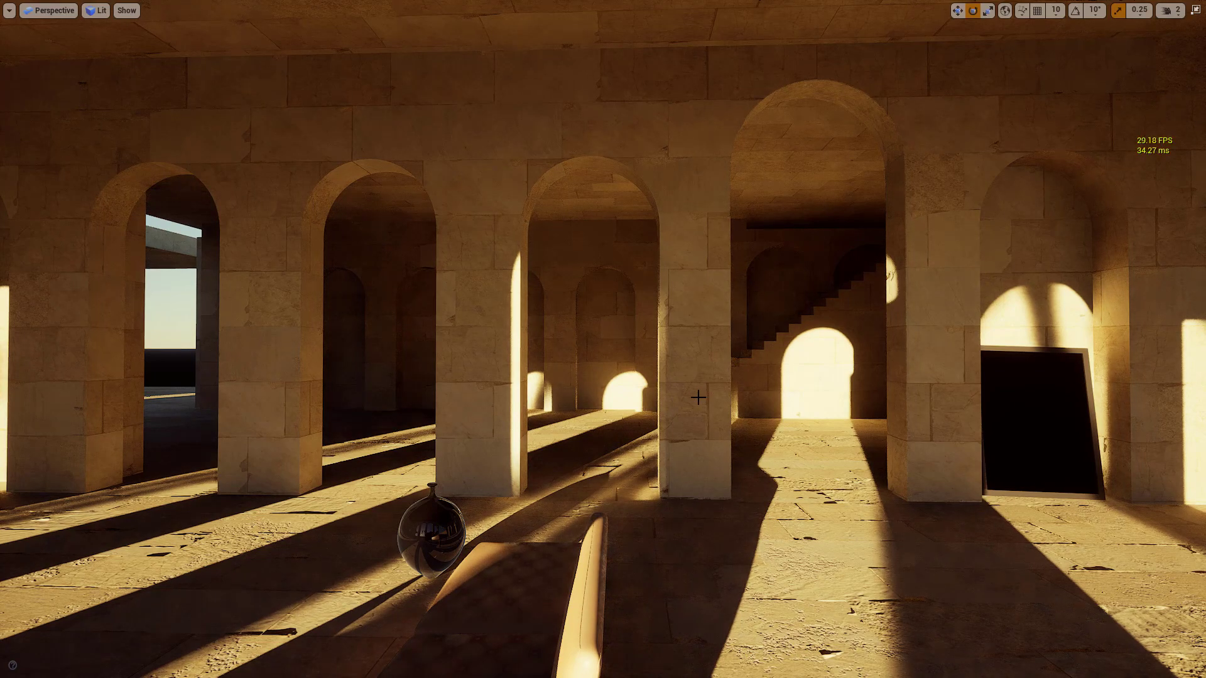
key("d")
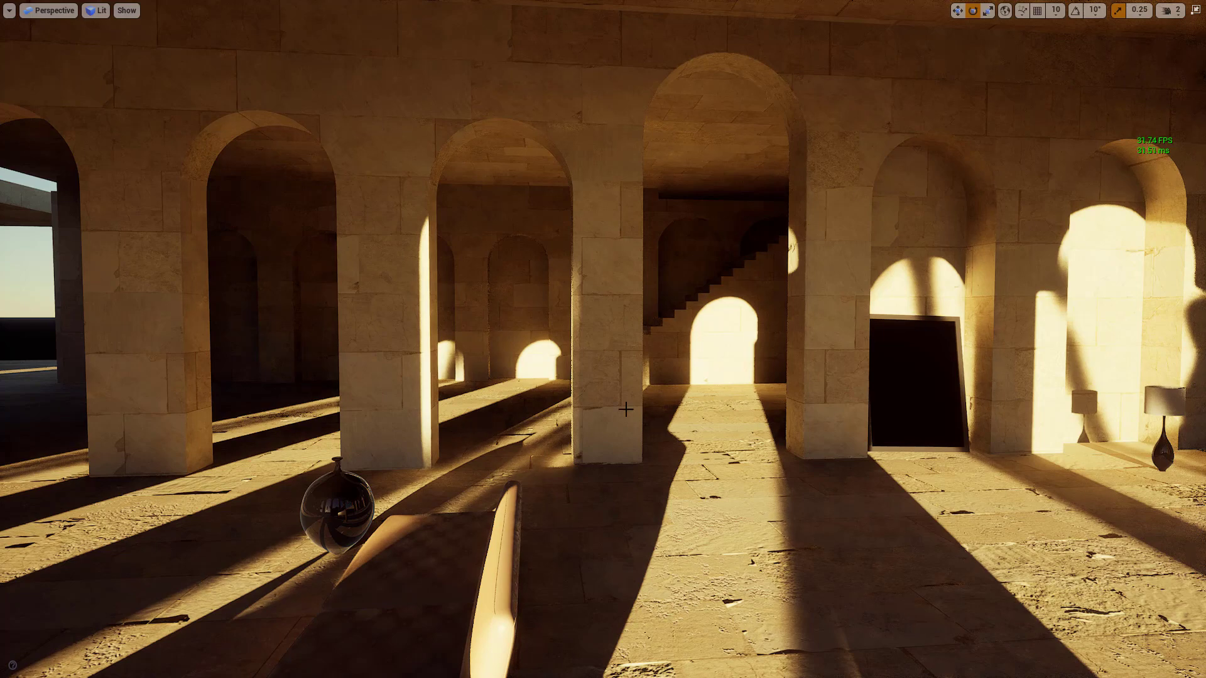
key("a")
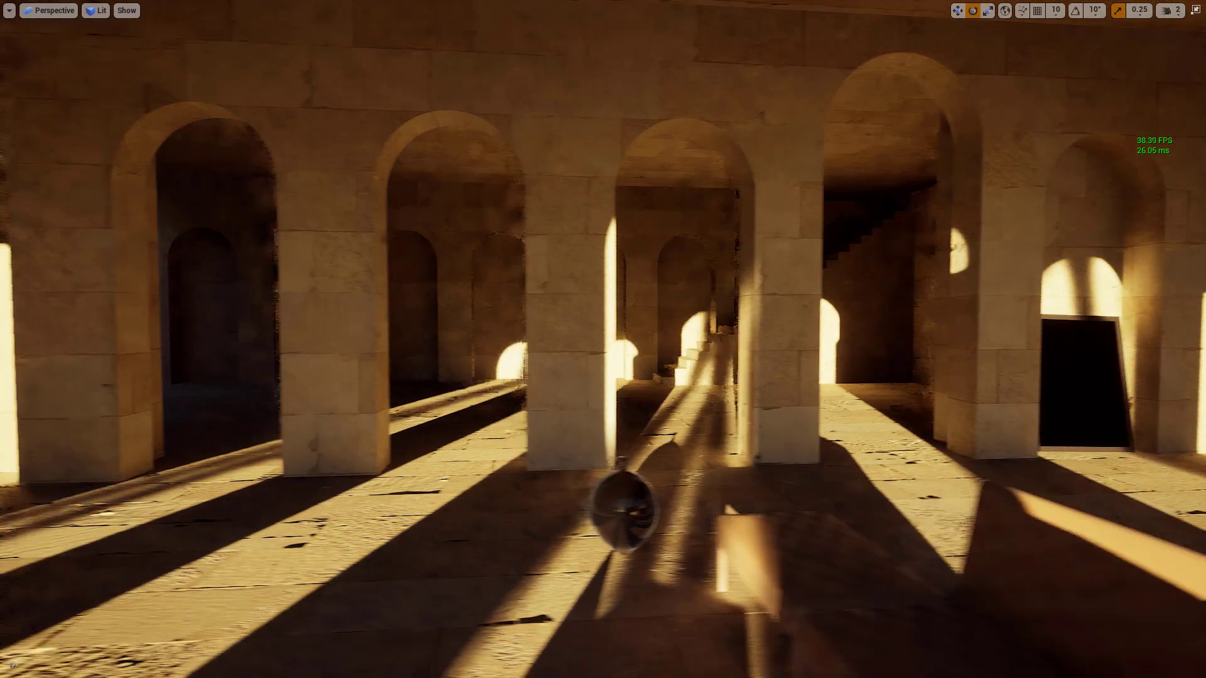
right_click_drag(795, 267, 1025, 269)
key("s")
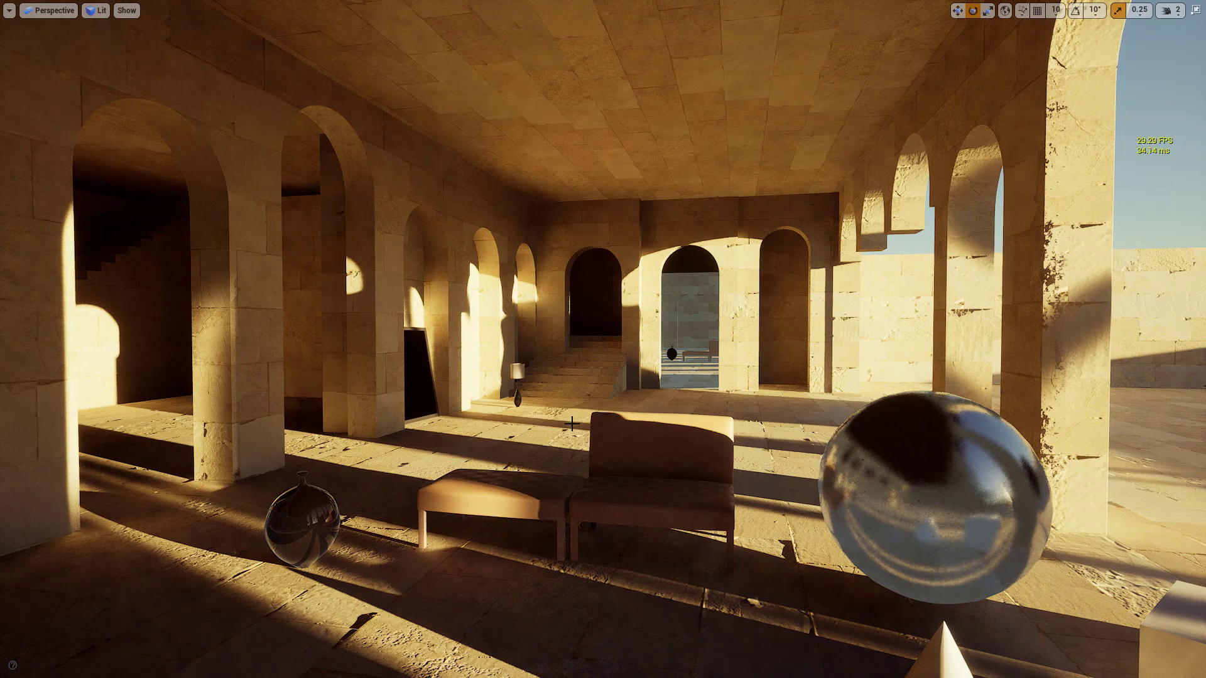
right_click_drag(588, 457, 647, 457)
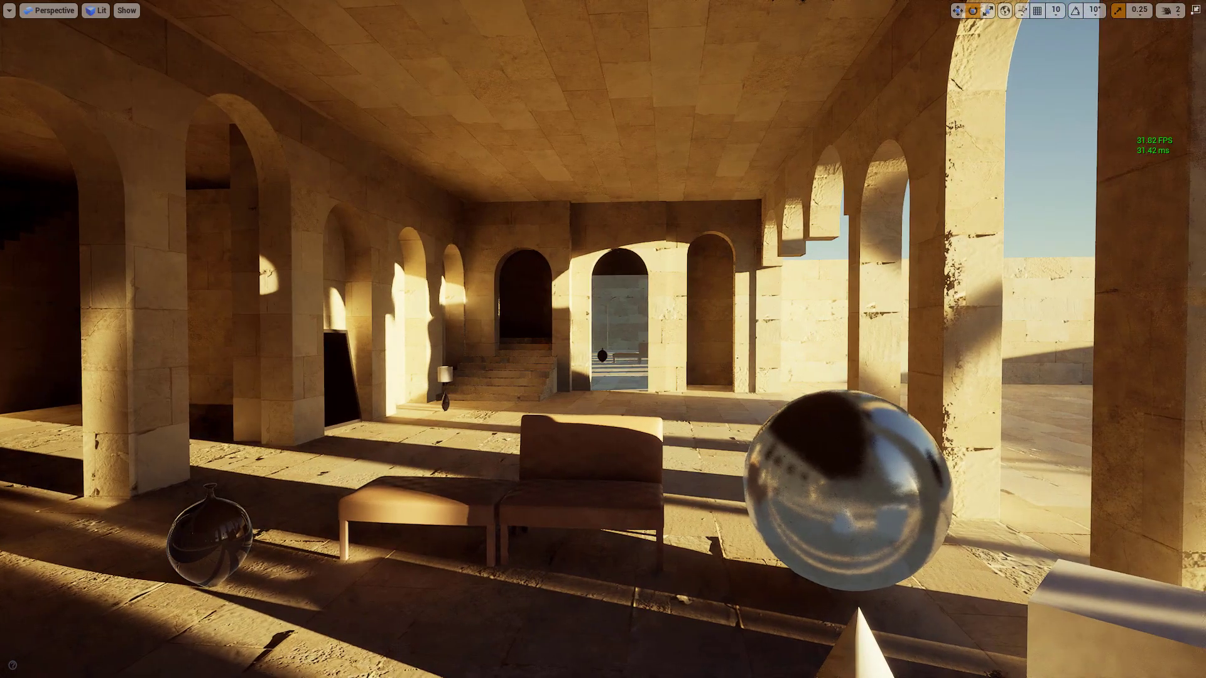
key("a")
key("s")
right_click_drag(574, 461, 596, 449)
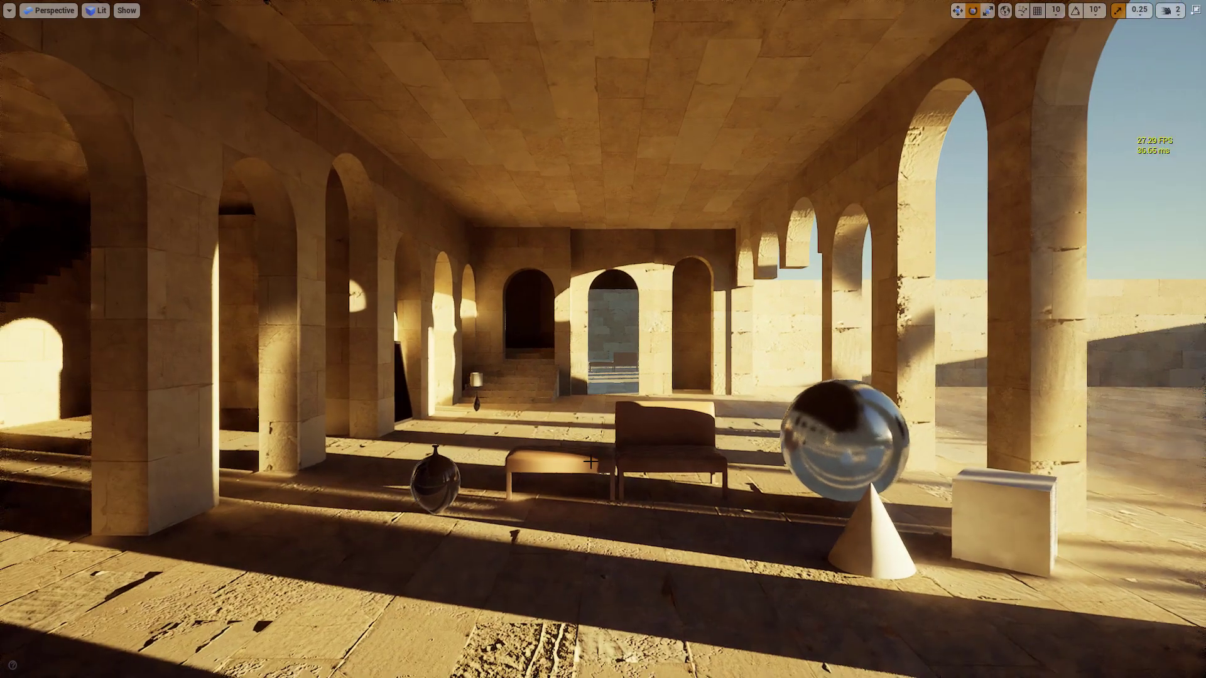
key("F11")
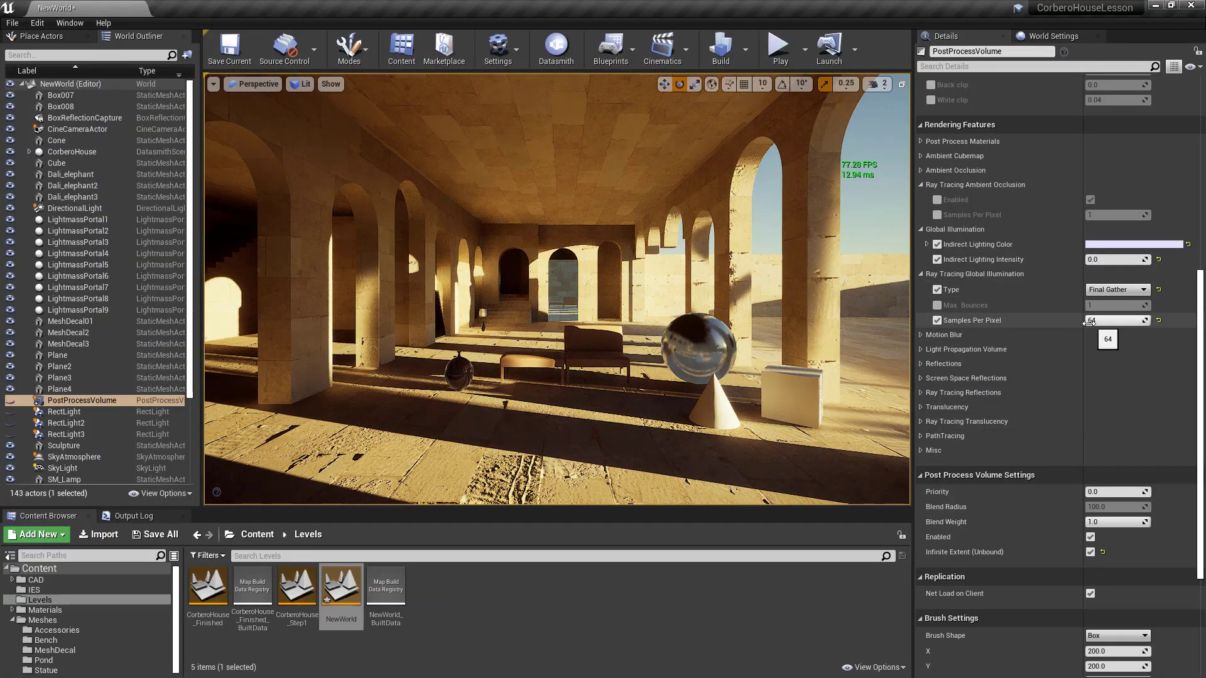
Reselect Final Gather as the ray tracing global illumination type
left_click(1117, 290)
left_click(1105, 317)
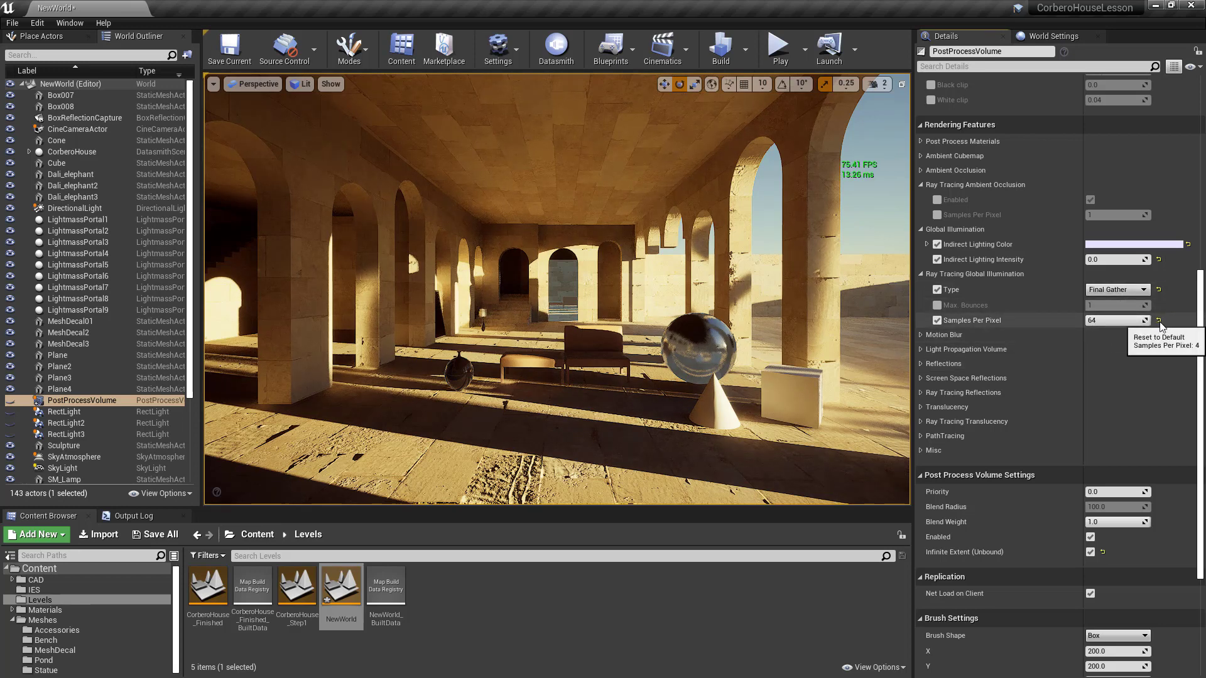
Switch the ray tracing global illumination to Brute Force with 2 maximum bounces and 4 samples per pixel, and check the hall's lighting
left_click(1107, 292)
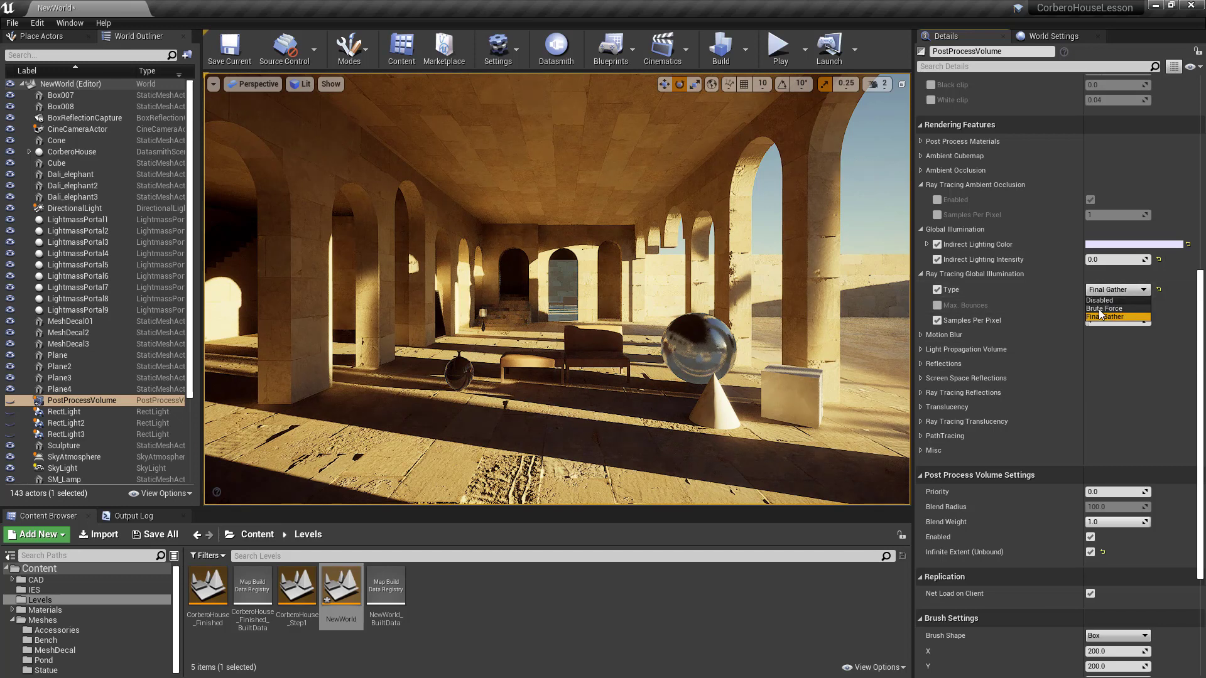
left_click(1103, 308)
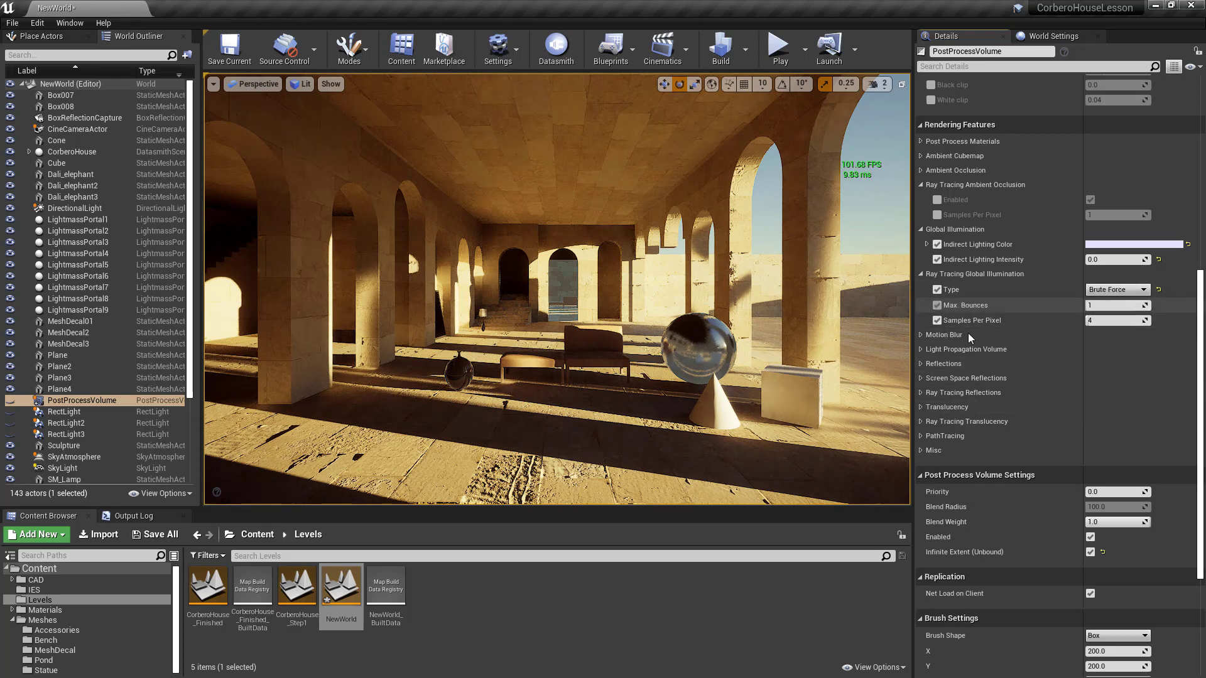
left_click(1112, 305)
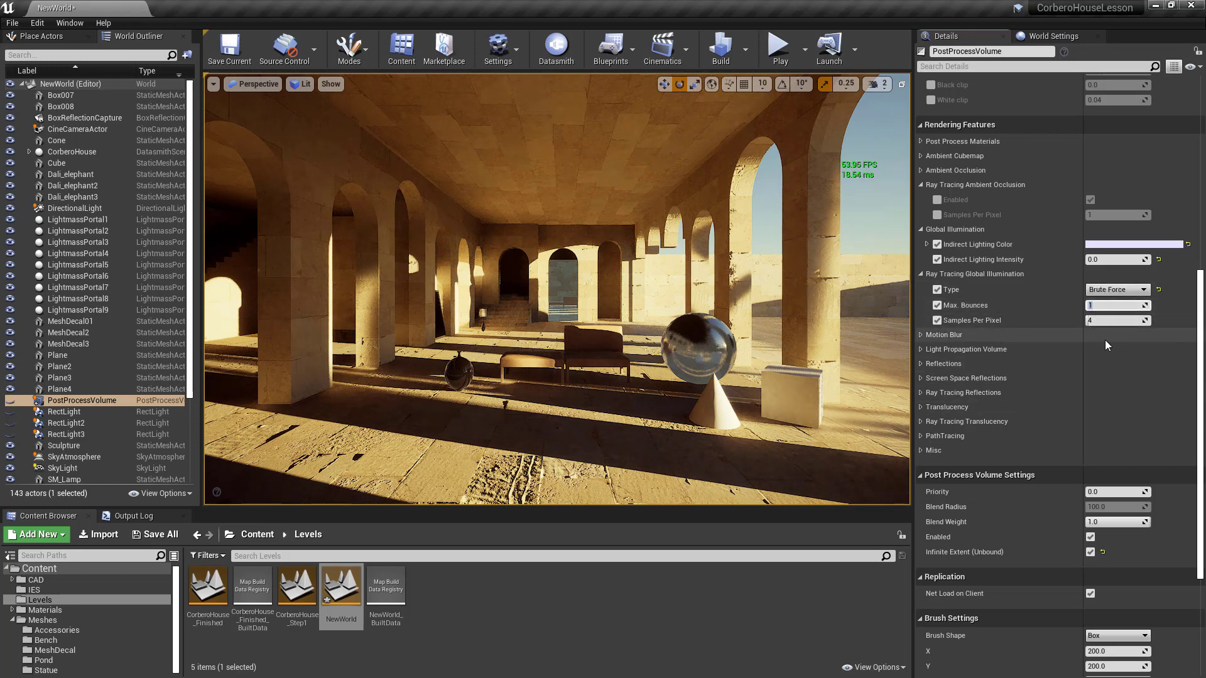
type("2")
key("Return")
right_click_drag(692, 382, 674, 399)
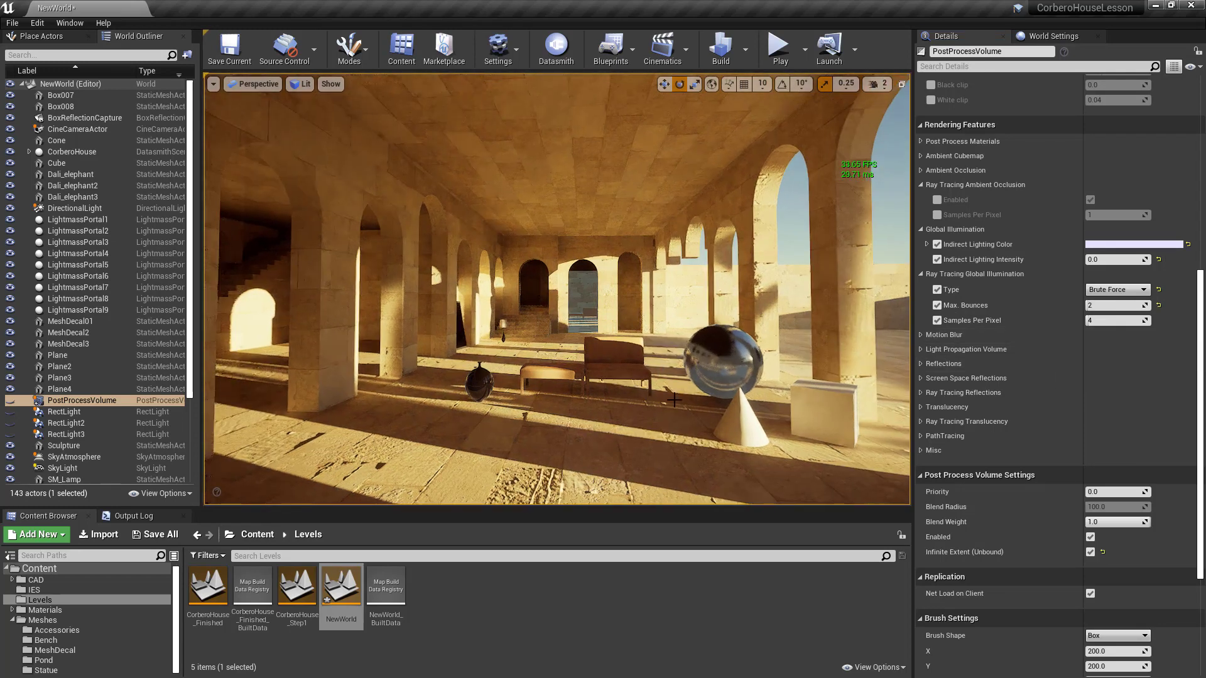
scroll(681, 405, "down", 3)
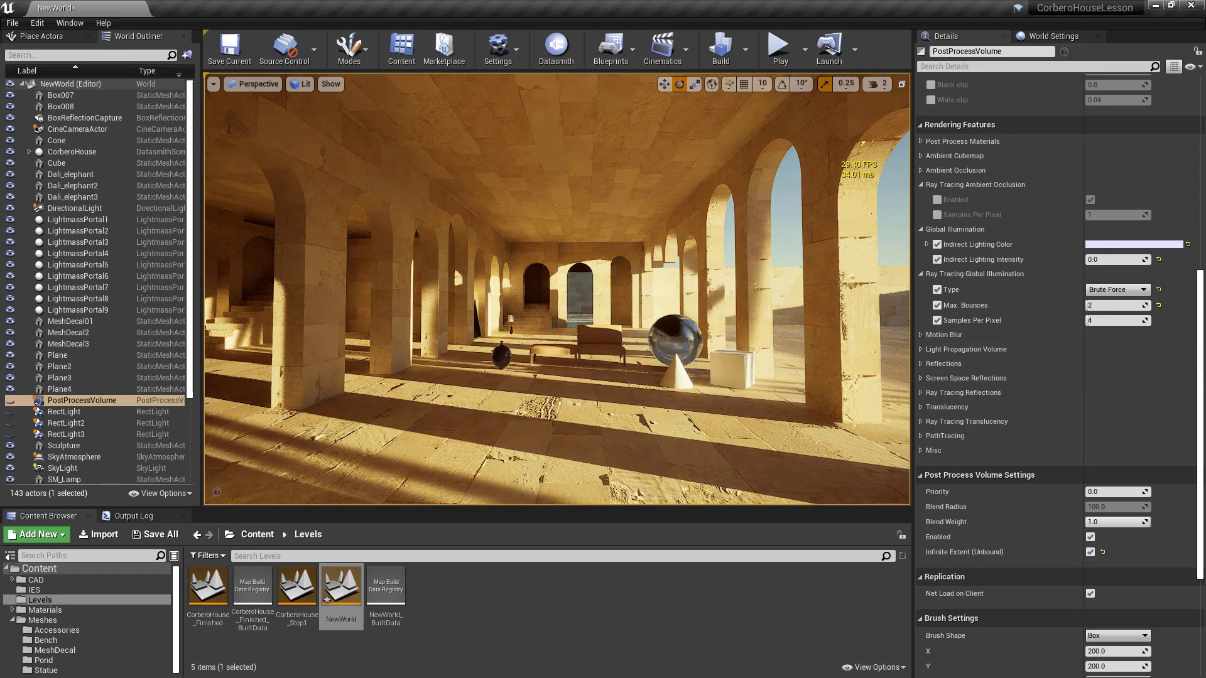
key("d")
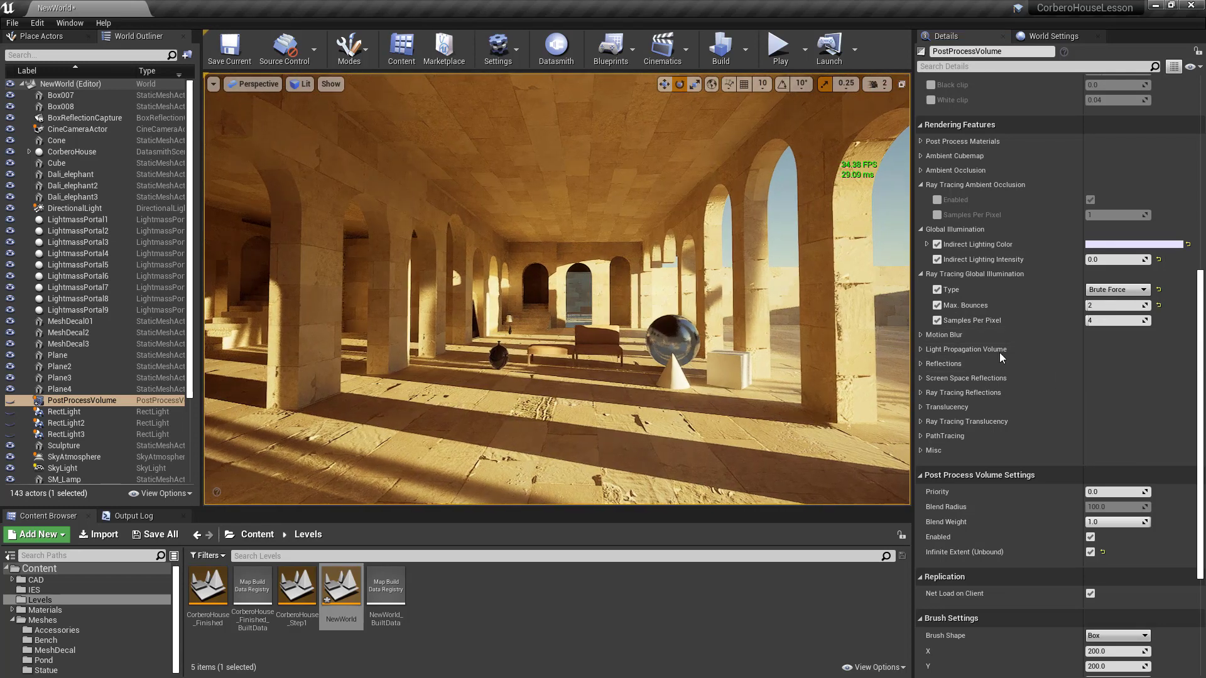
key("Return")
right_click_drag(863, 344, 853, 336)
Try Max. Bounces at 3 for Brute Force and compare the hall's lighting and frame rate
left_click(1106, 305)
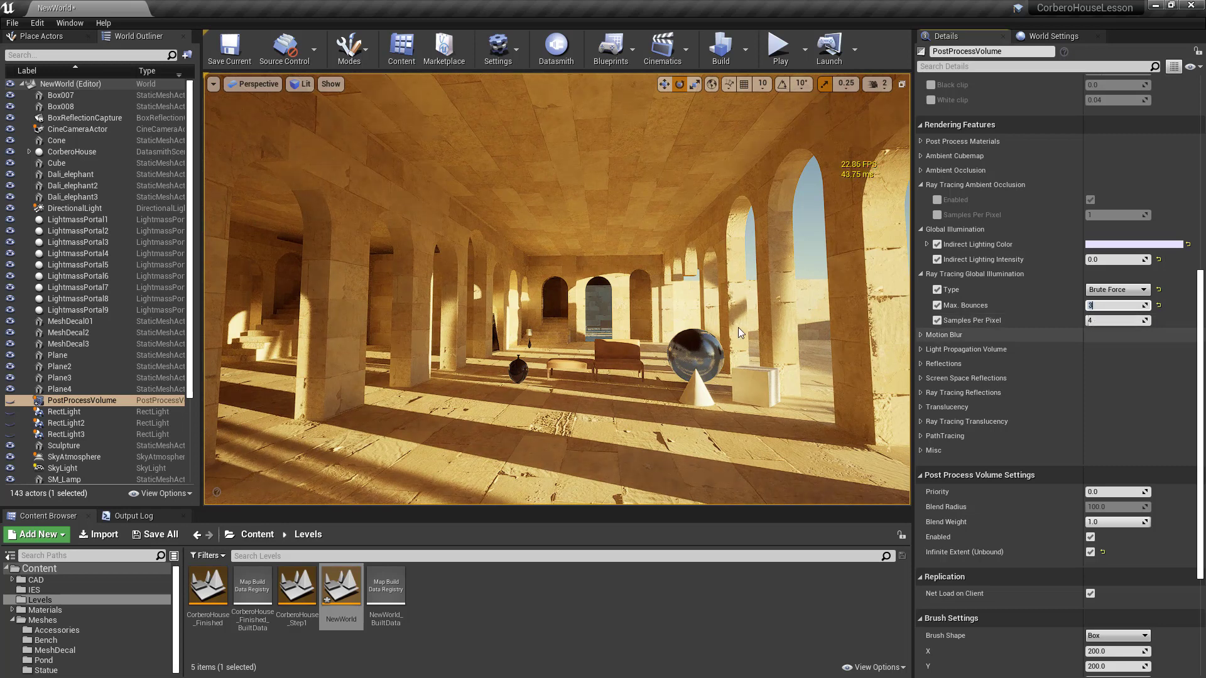
type("3")
key("Return")
right_click_drag(879, 314, 867, 311)
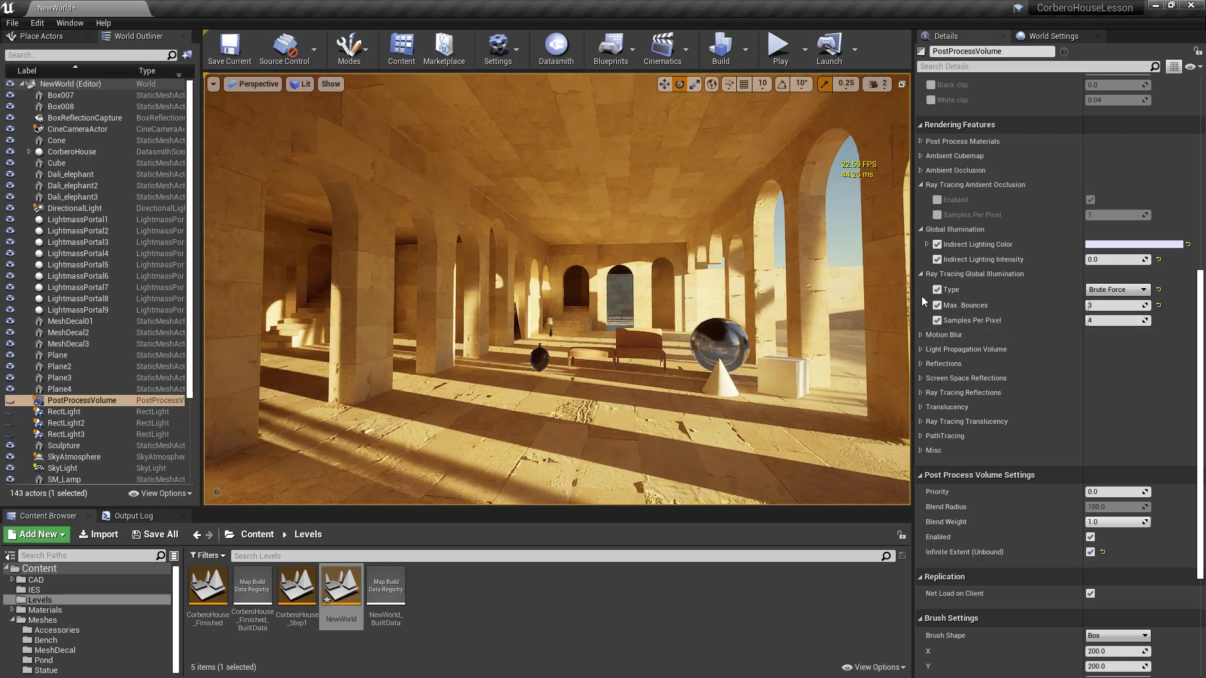
Set the Brute Force Max. Bounces back to 2 and check the arches and walls along the main hall
key("Return")
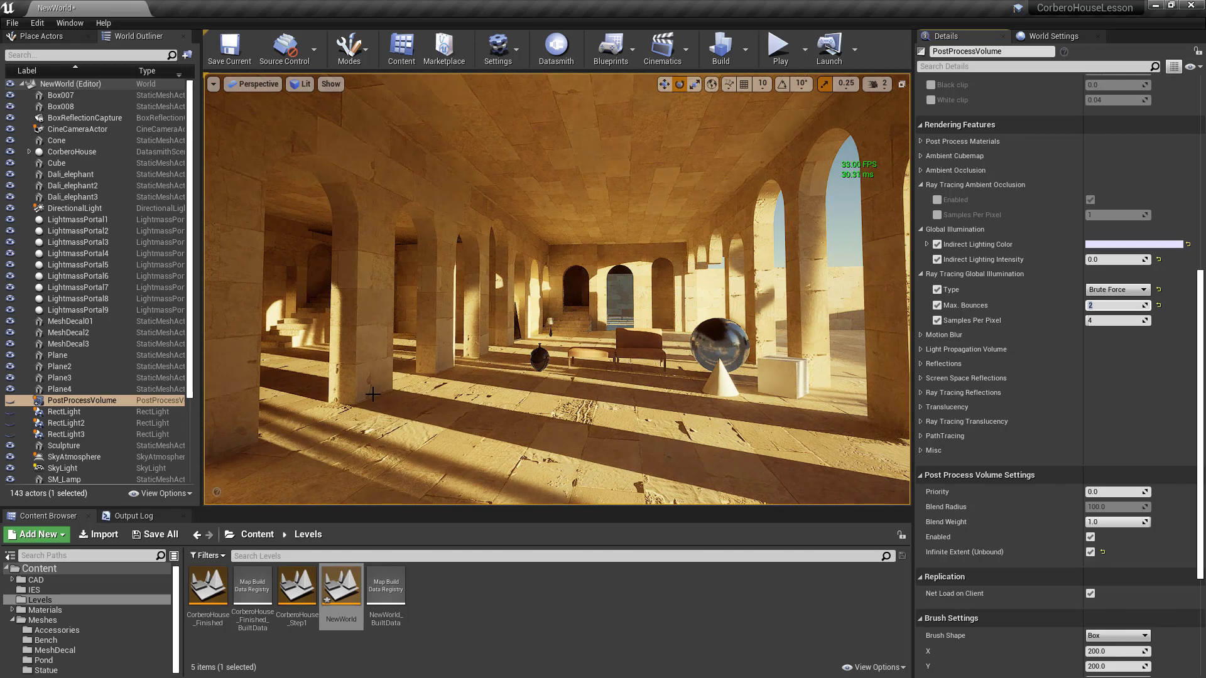
right_click_drag(437, 386, 400, 390)
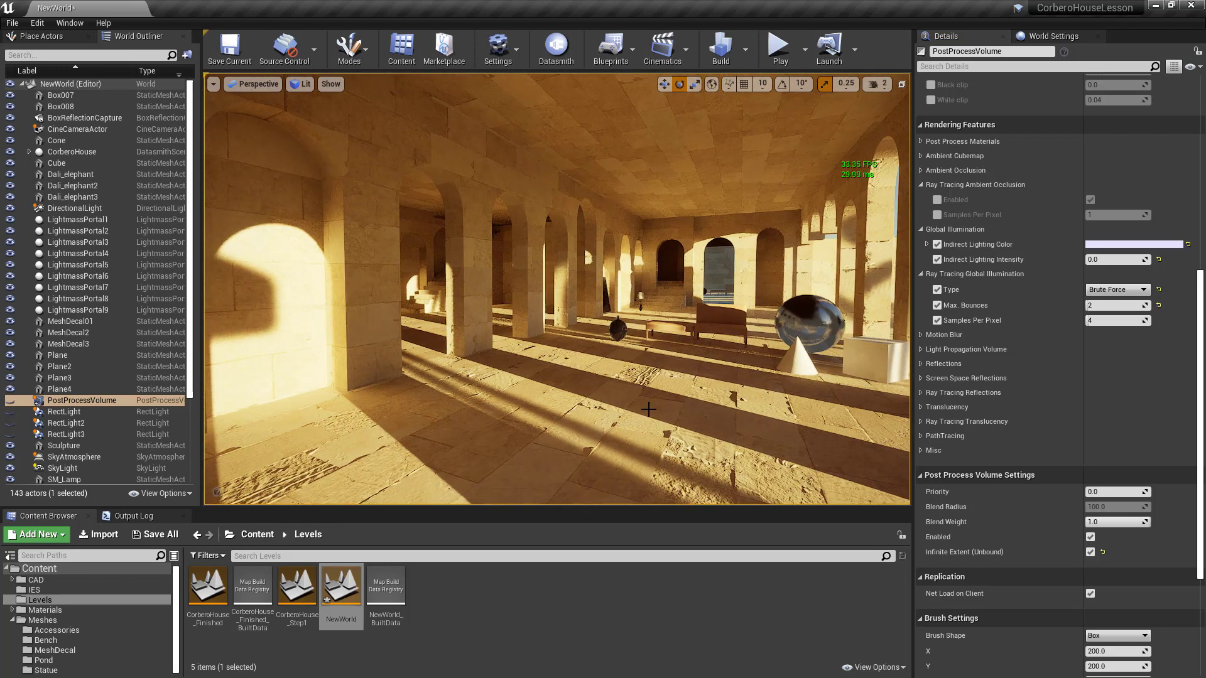
right_click_drag(655, 407, 686, 397)
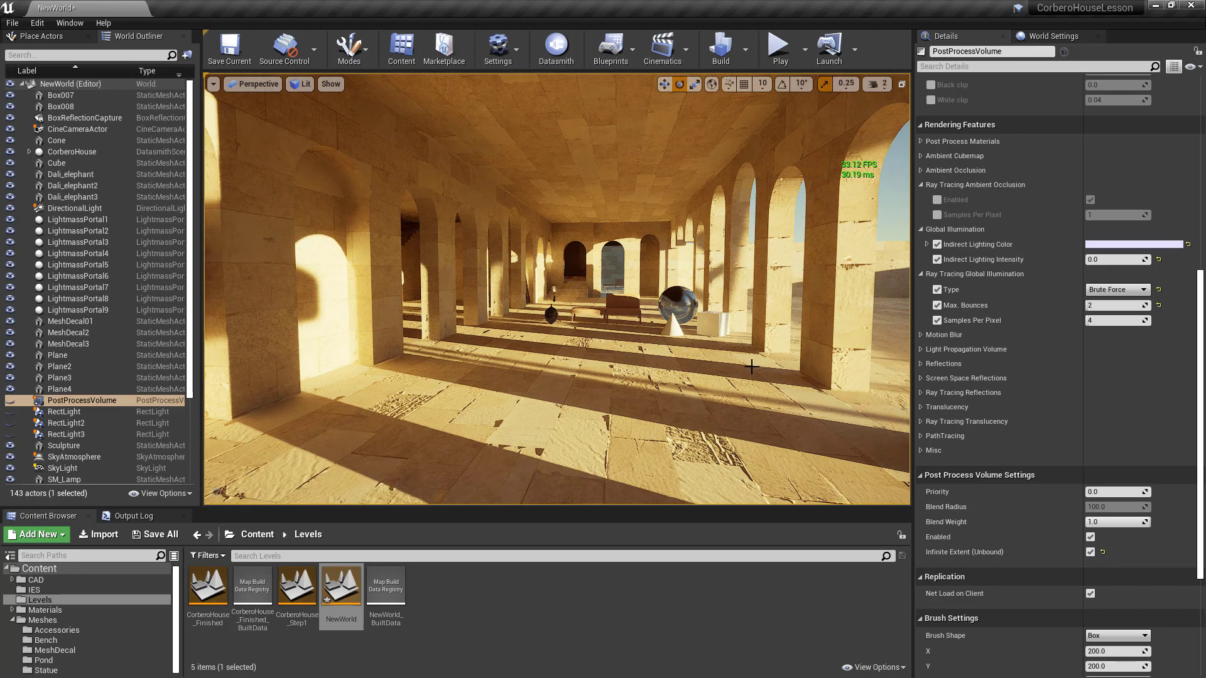
right_click_drag(686, 398, 466, 383)
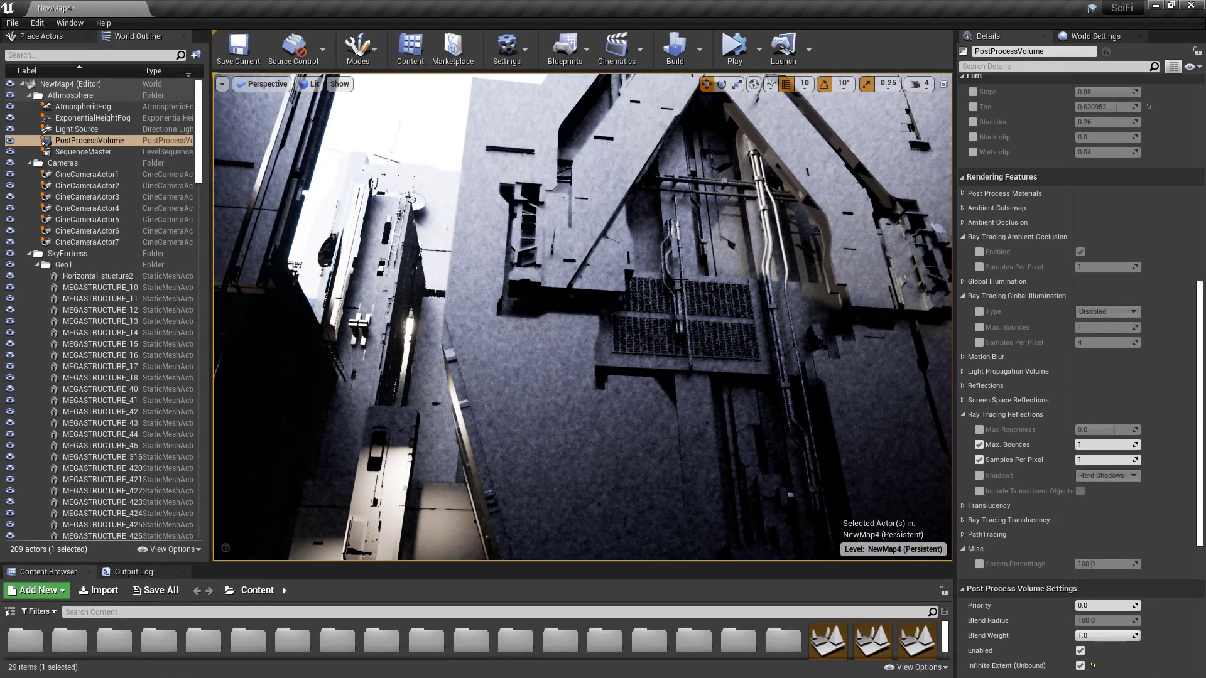
Hide the ExponentialHeightFog actor in the SciFi project's NewMap4 level
right_click_drag(662, 338, 683, 329)
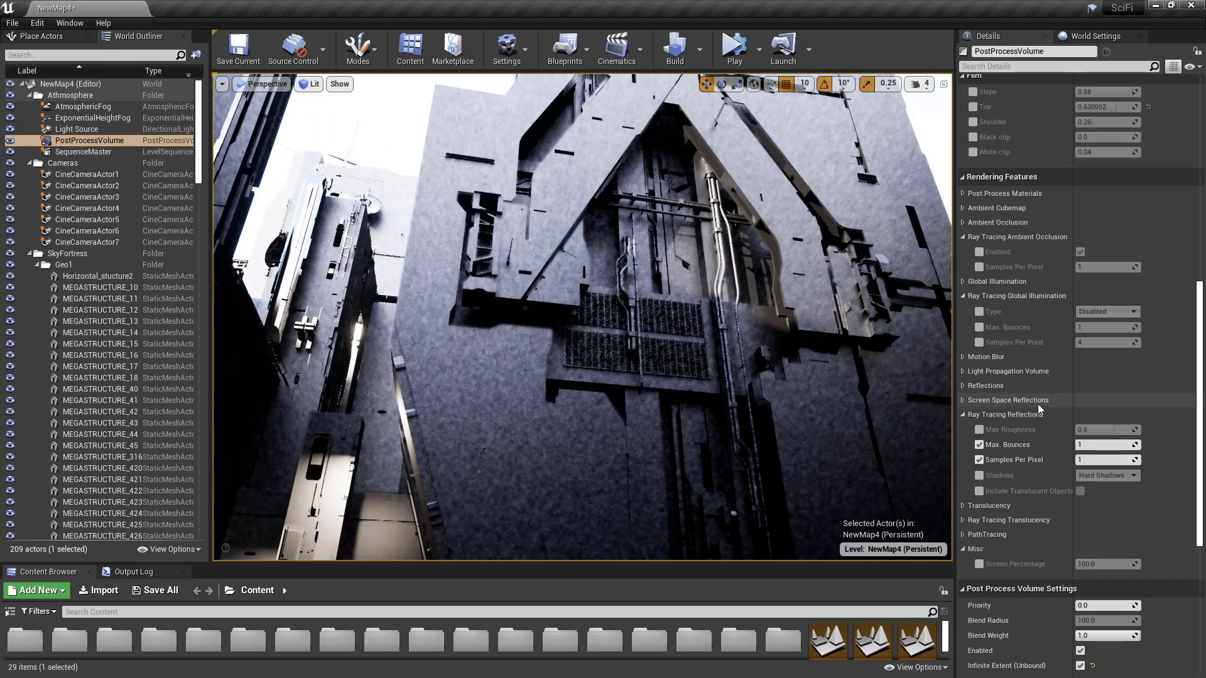
left_click(1106, 459)
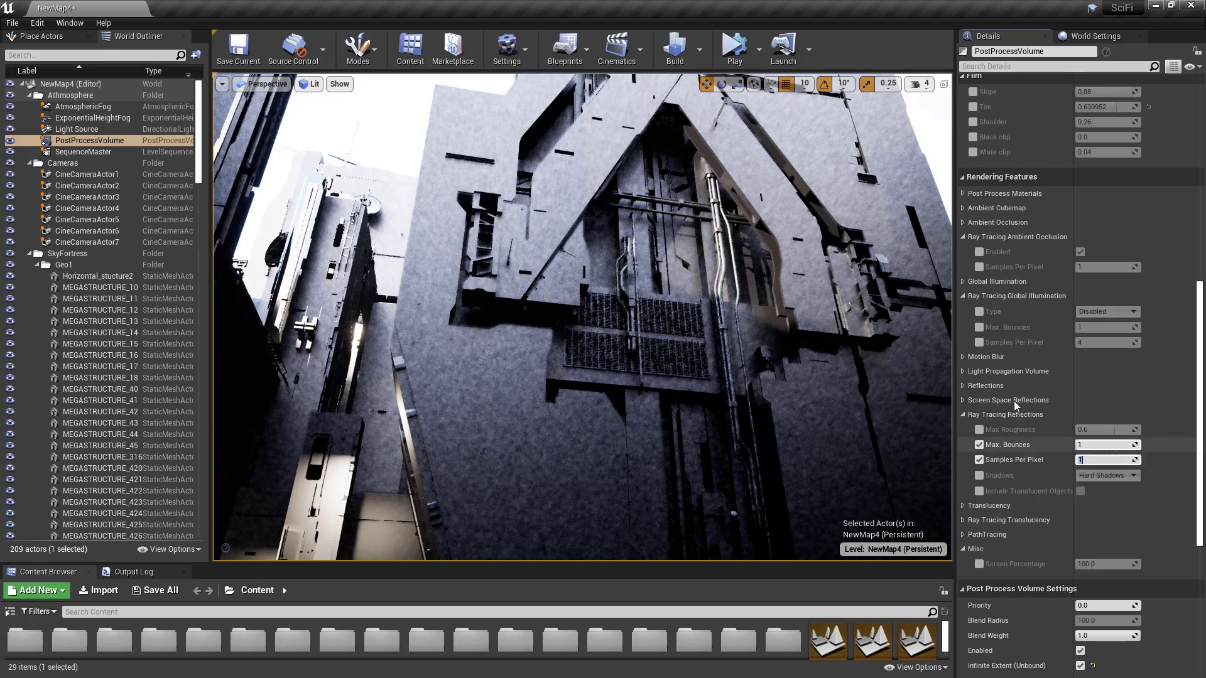
right_click_drag(691, 314, 577, 377)
key("s")
left_click(9, 118)
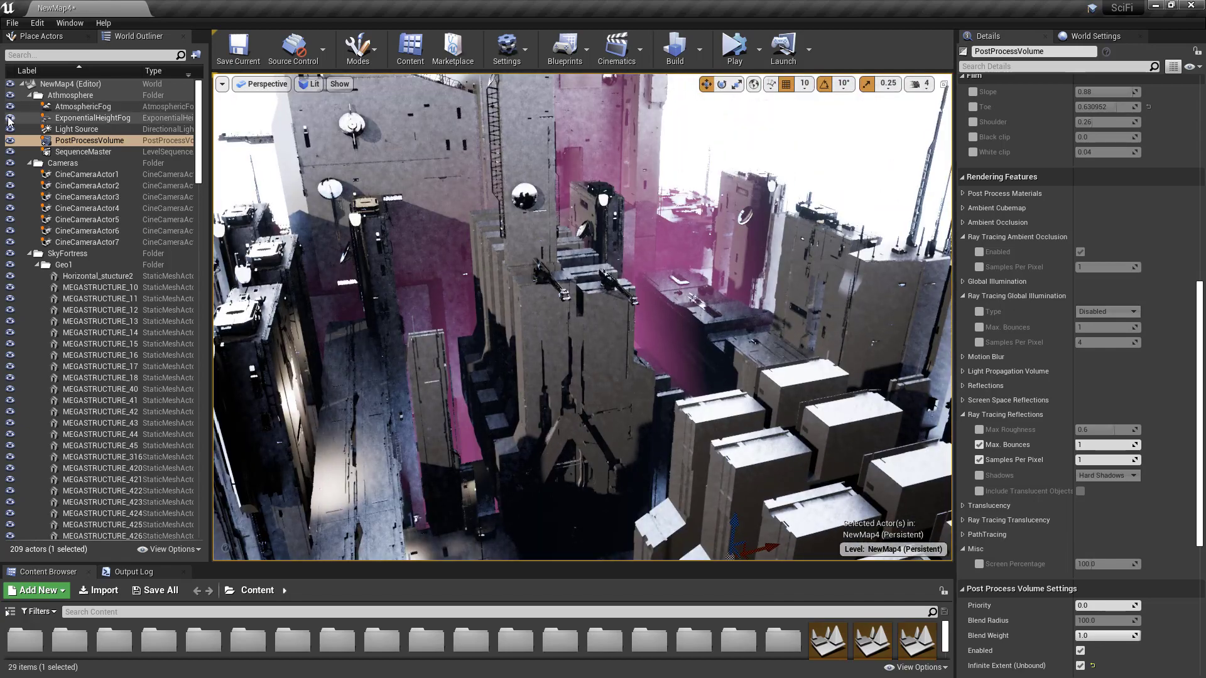
Examine the shadowed megastructure walls and pipes up close, including in an immersive viewport, for lighting from ray-traced reflections
right_click_drag(514, 309, 502, 295)
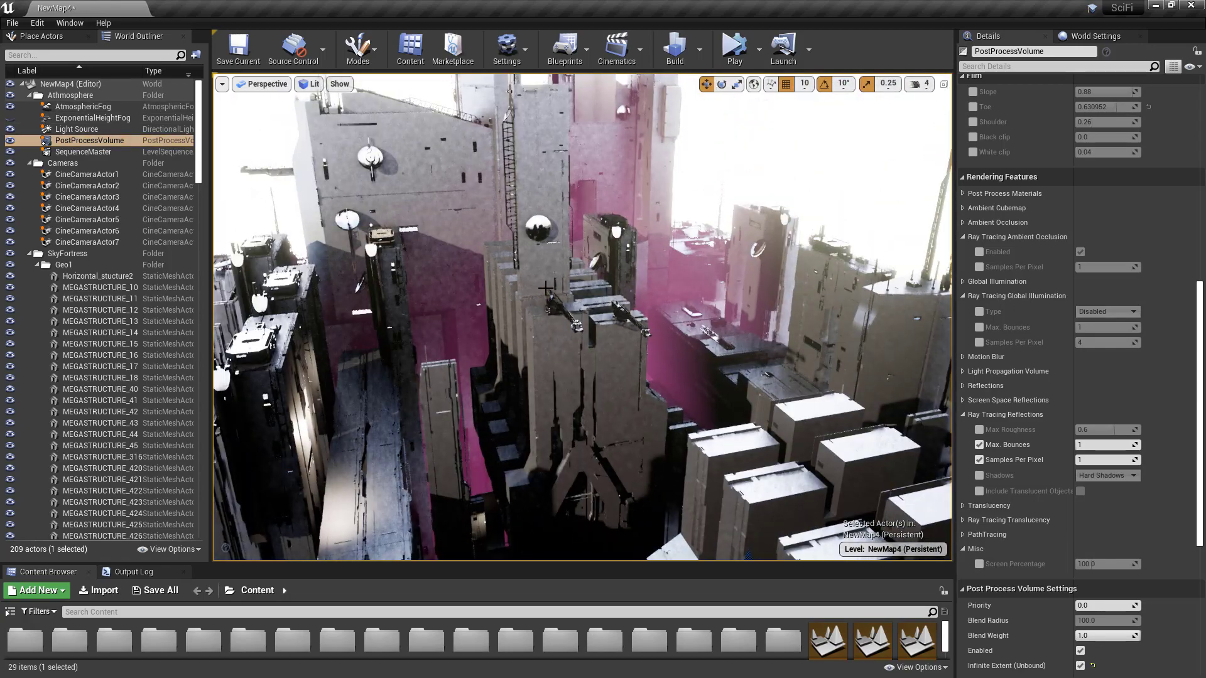
right_click_drag(575, 324, 568, 336)
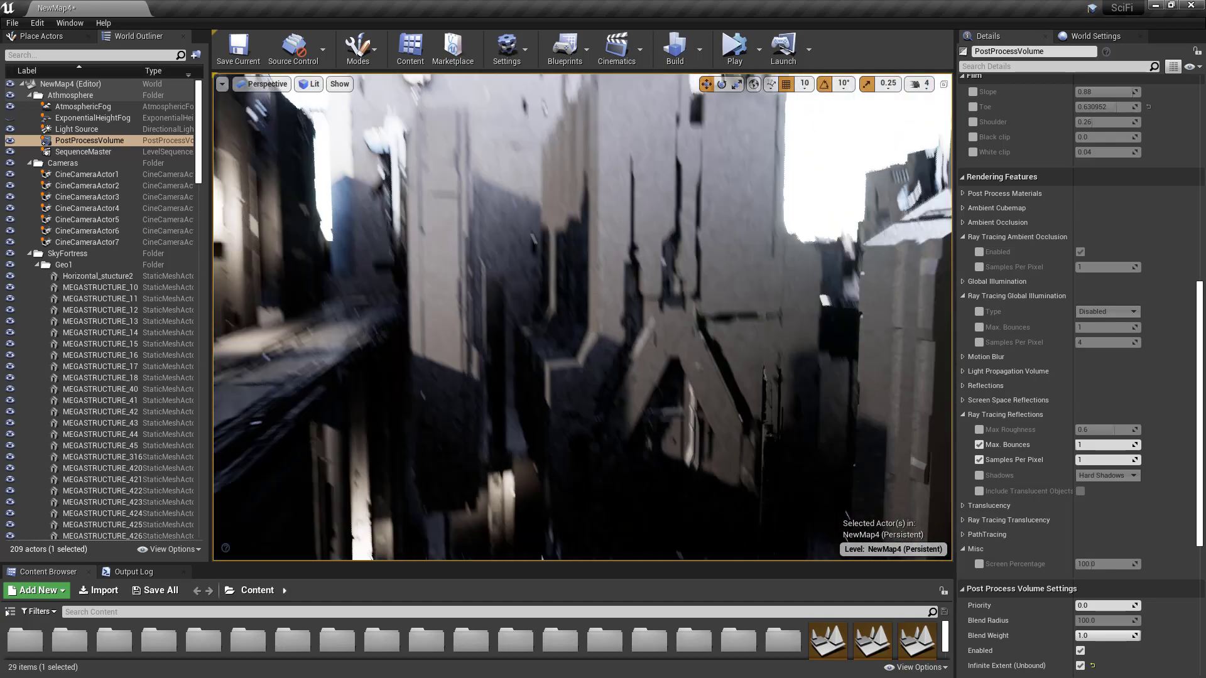
mouse_move(568, 336)
right_mouse_down()
mouse_move(593, 314)
mouse_move(586, 325)
right_mouse_up()
right_click_drag(694, 297, 687, 293)
key("F11")
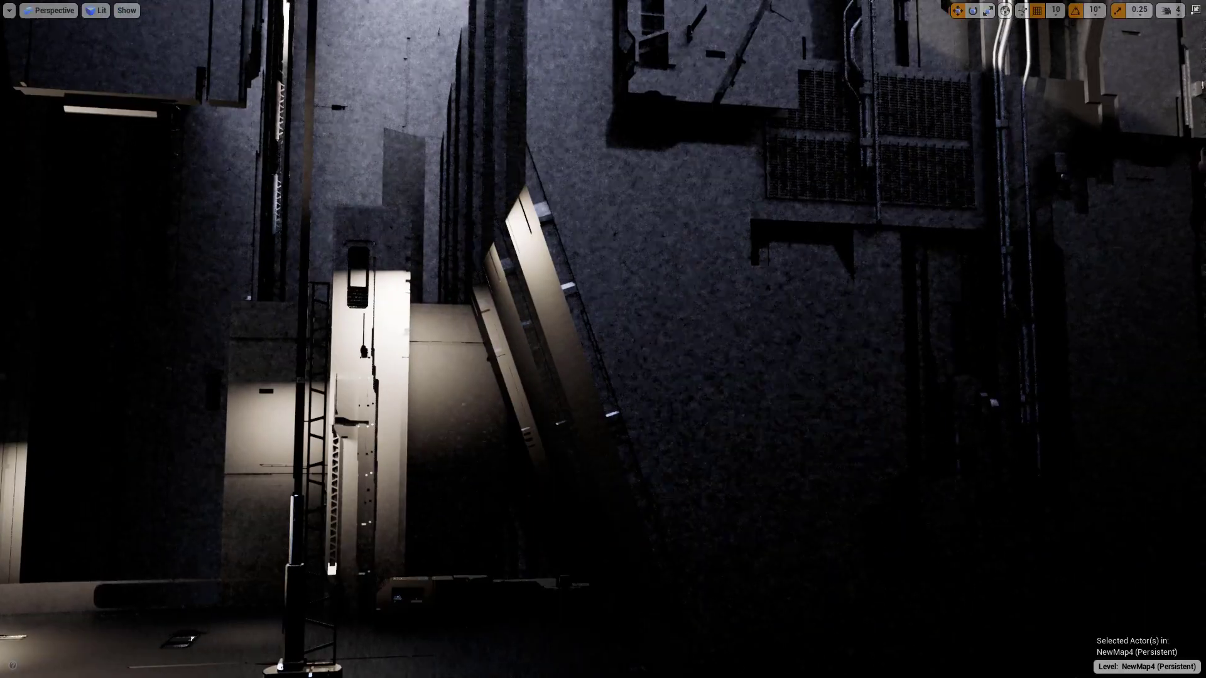
right_click_drag(675, 237, 708, 172)
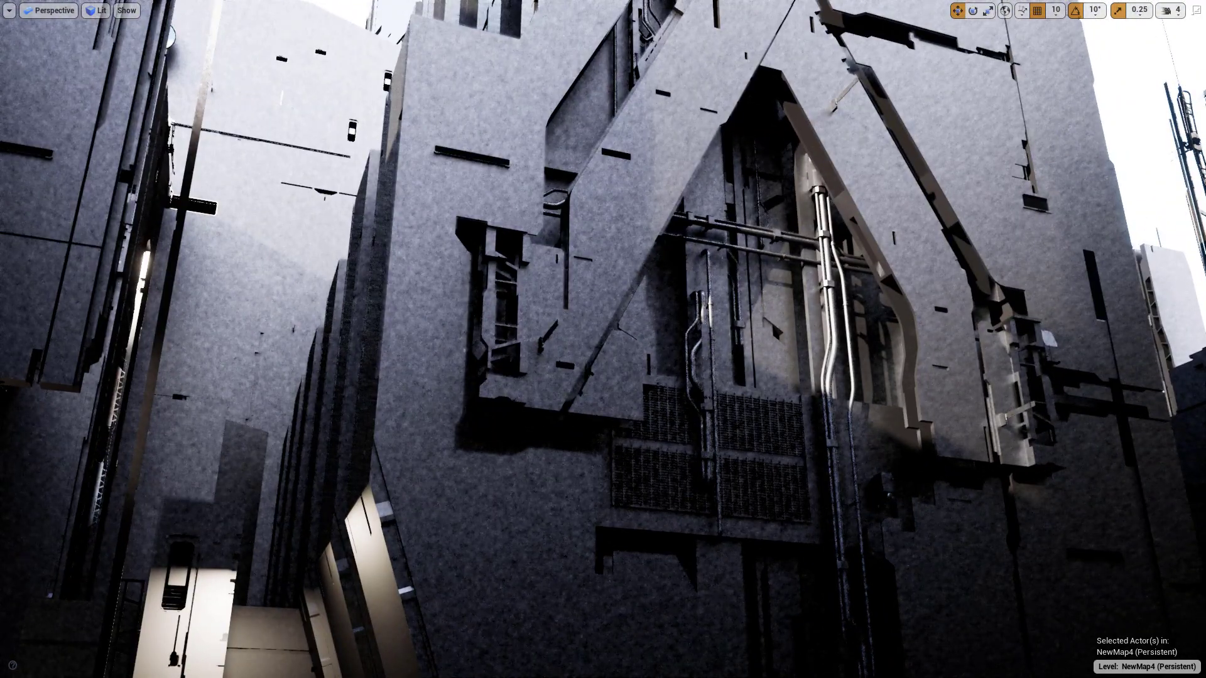
key("F11")
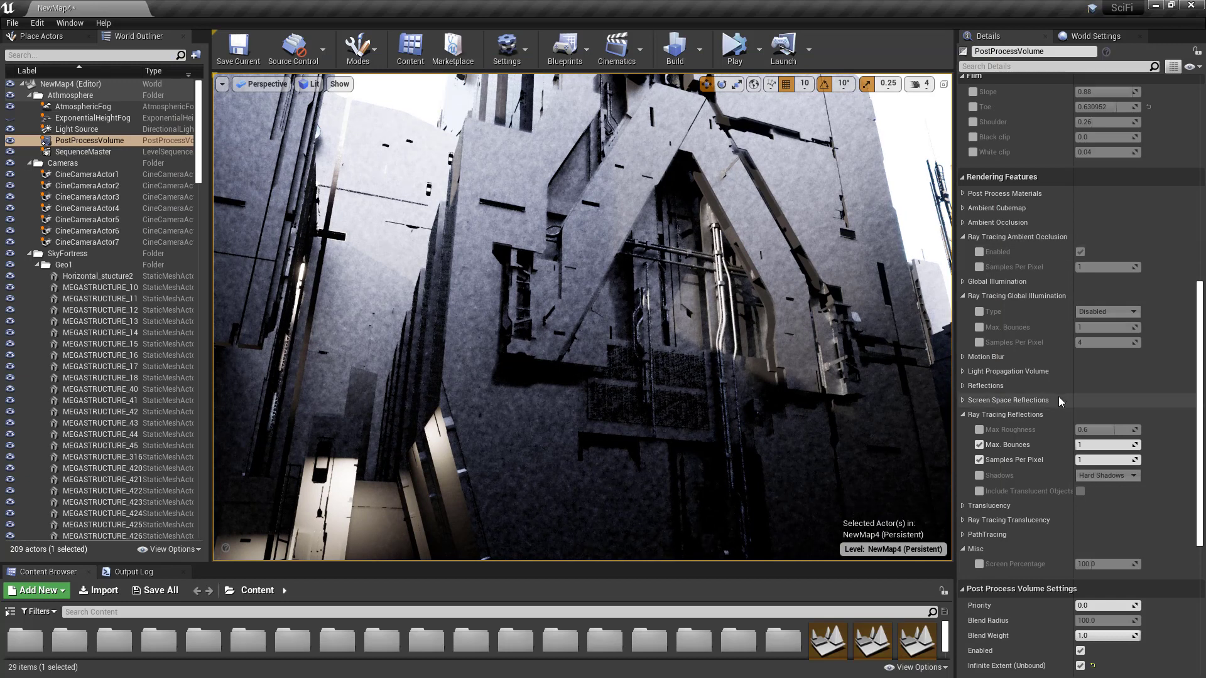
Enable the ray tracing global illumination Type override, try Brute Force and Final Gather, and leave it set to Disabled
left_click(980, 312)
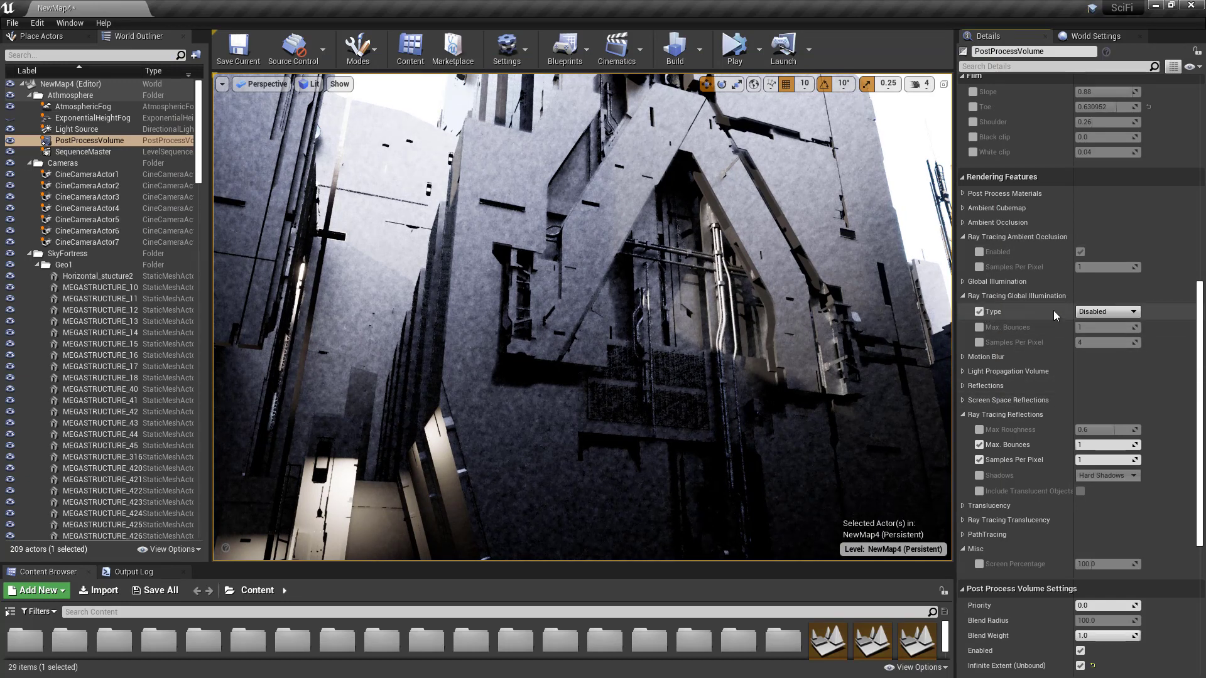
left_click(1086, 312)
left_click(1098, 329)
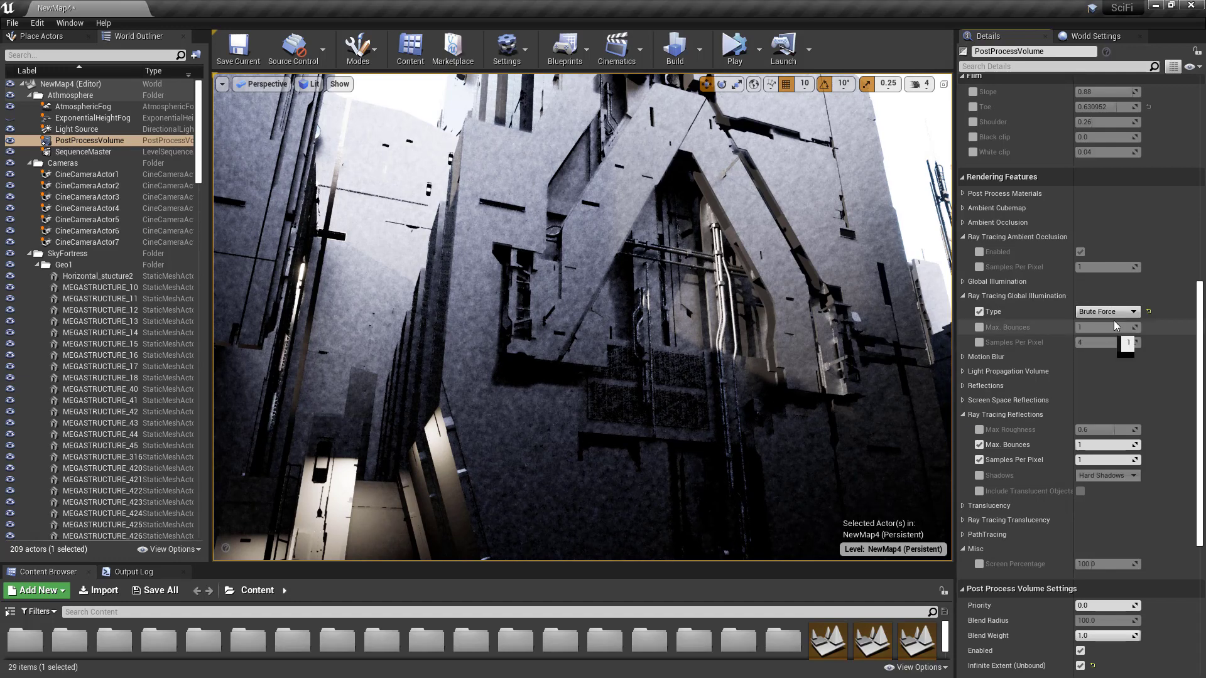
left_click(1107, 311)
left_click(1111, 322)
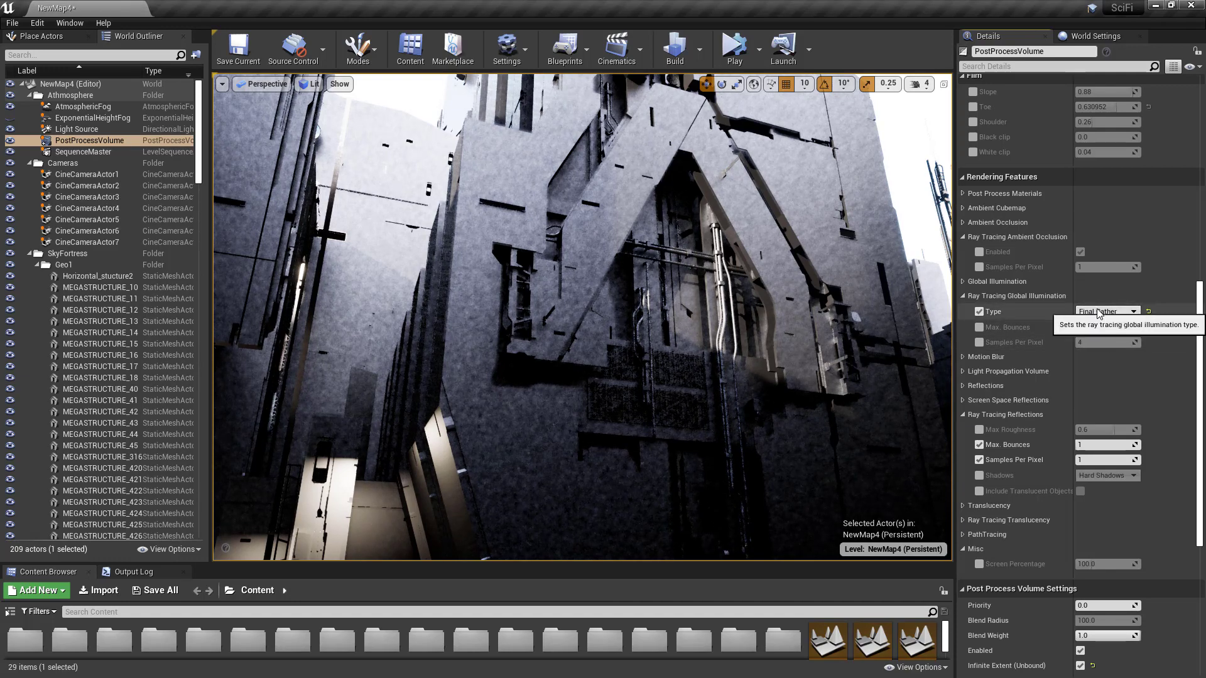
left_click(1099, 313)
left_click(1098, 323)
Set the ray tracing reflections' Samples Per Pixel to 3, turn off their Max. Bounces override, and inspect the shadowed walls and grating
right_click_drag(785, 339, 491, 176)
right_click_drag(725, 264, 636, 297)
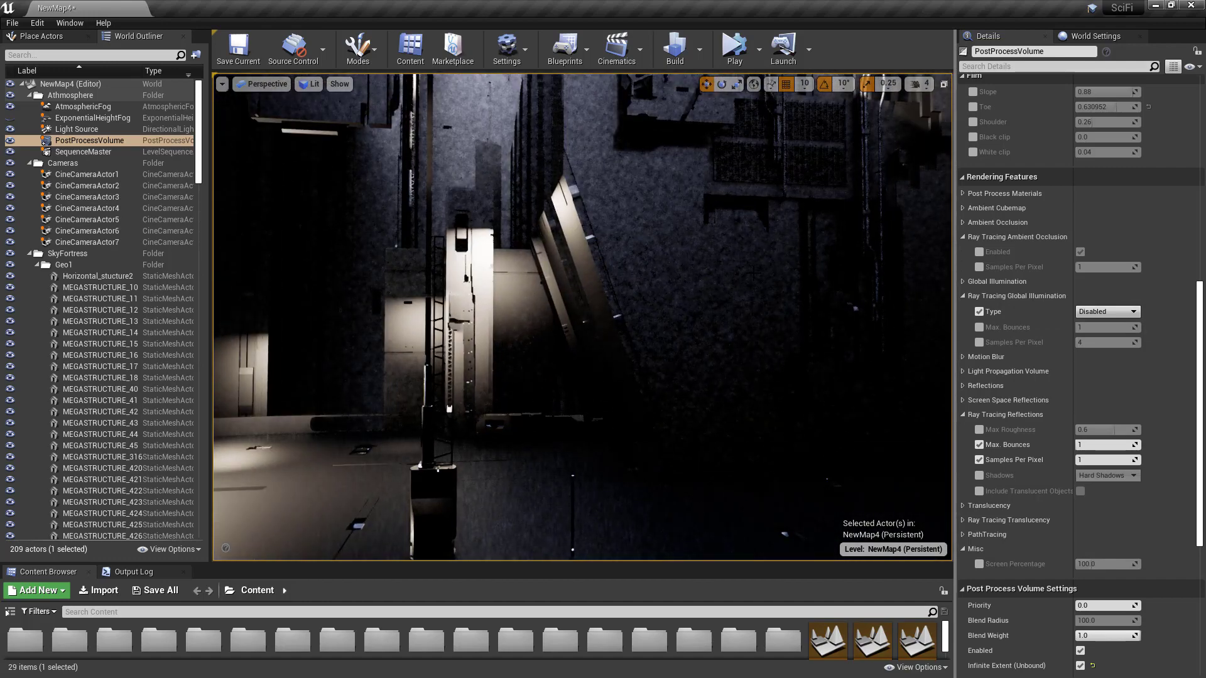
right_click_drag(753, 271, 715, 229)
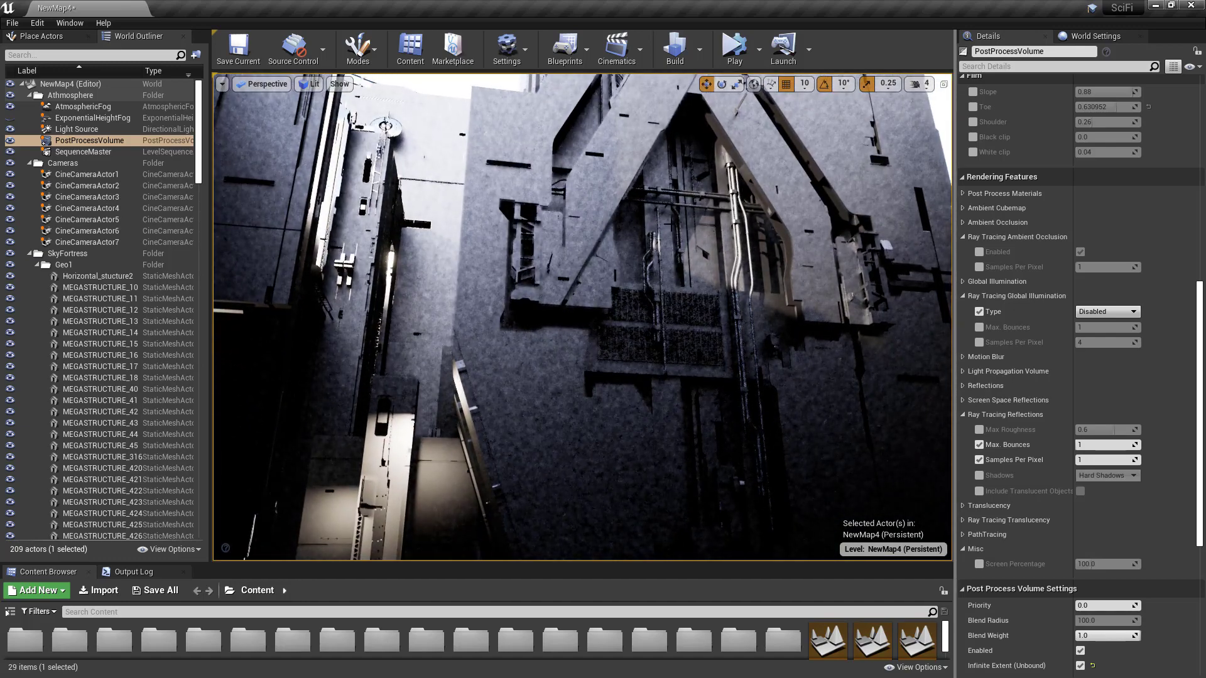
right_click_drag(714, 230, 687, 345)
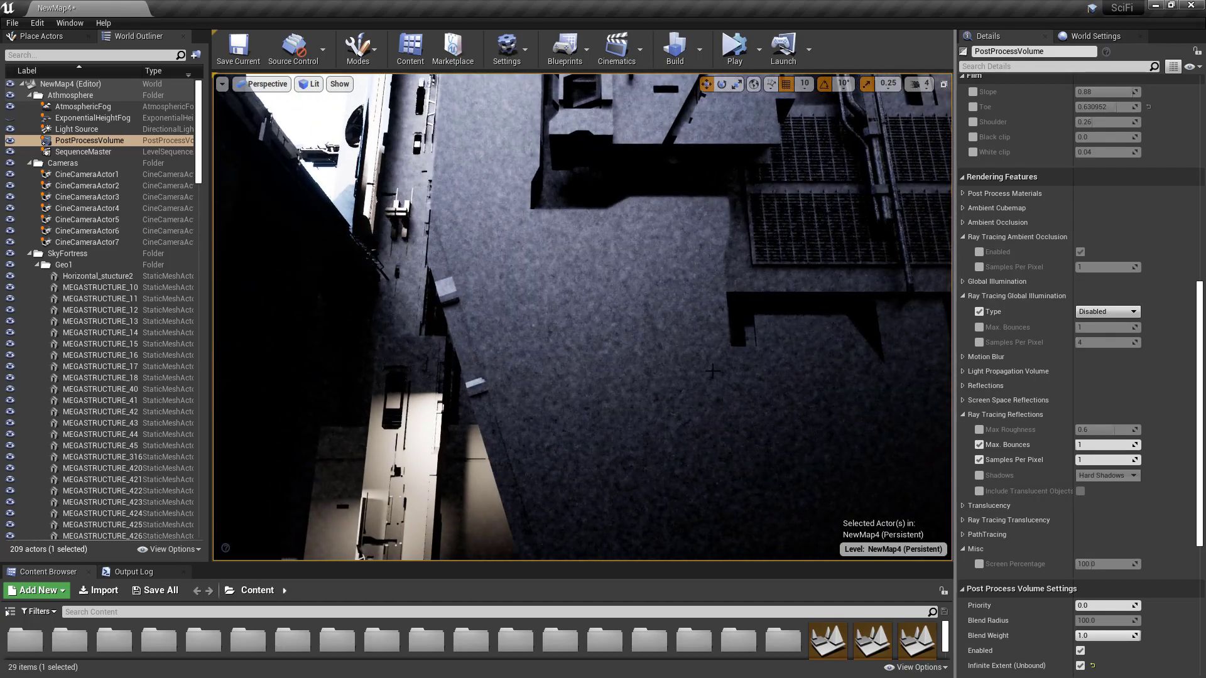
right_click_drag(691, 274, 670, 277)
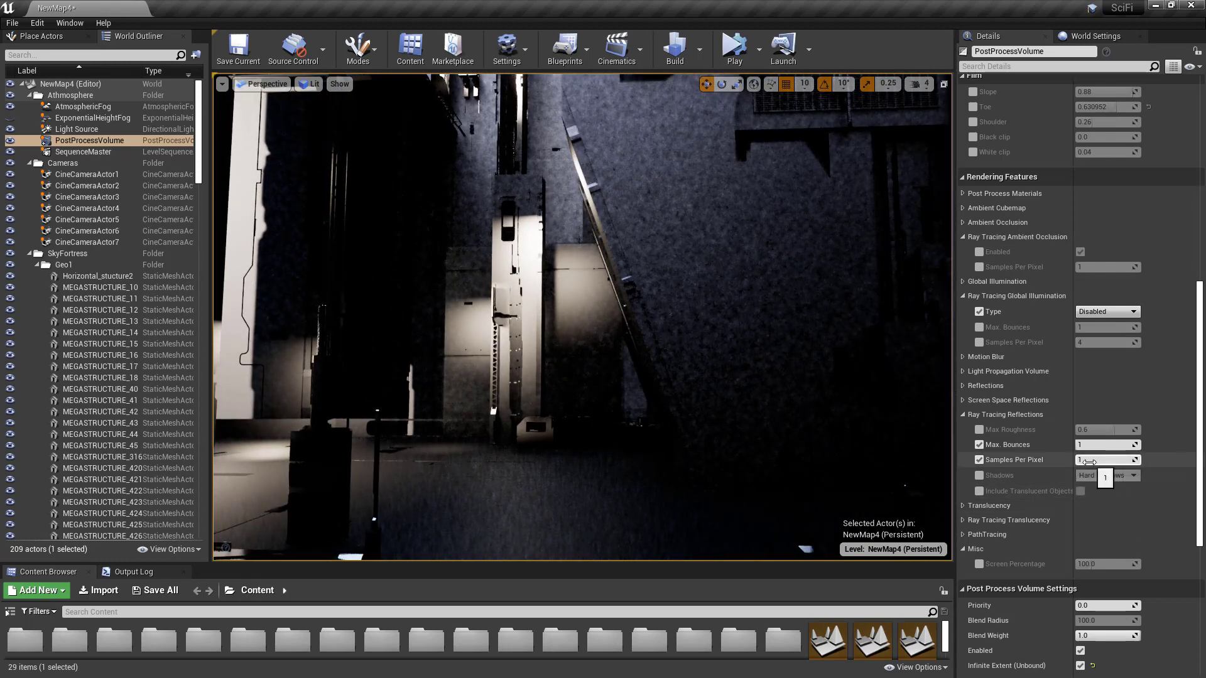
left_click(1100, 460)
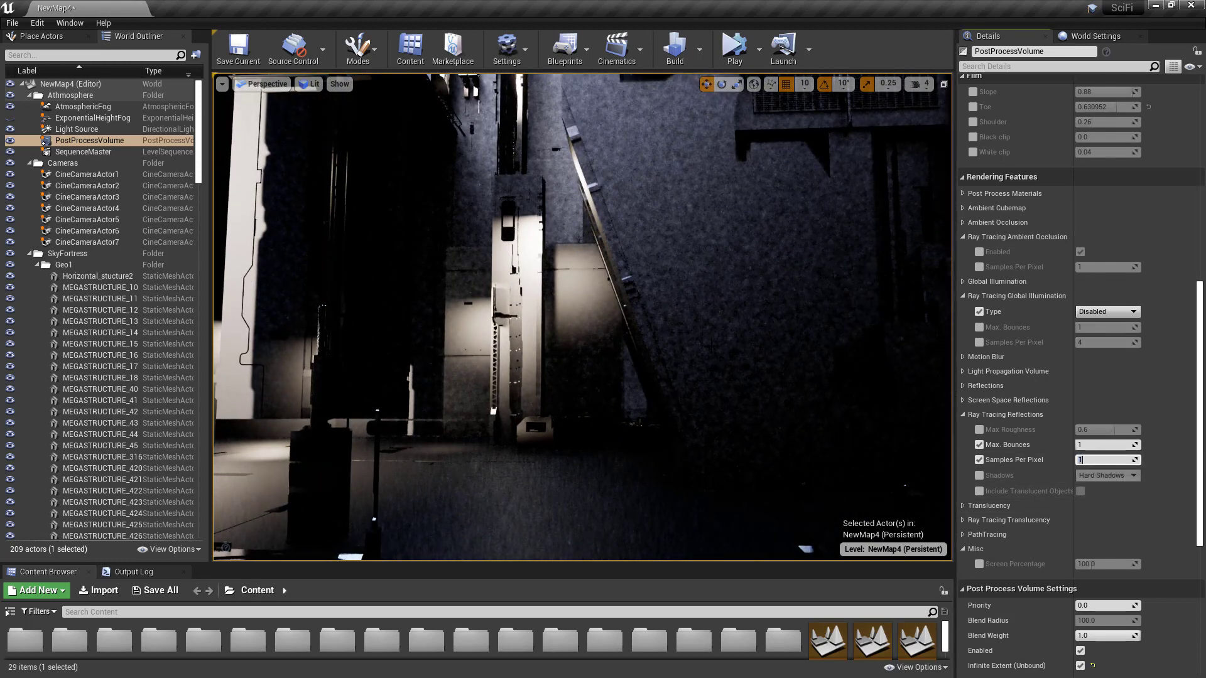
key("Return")
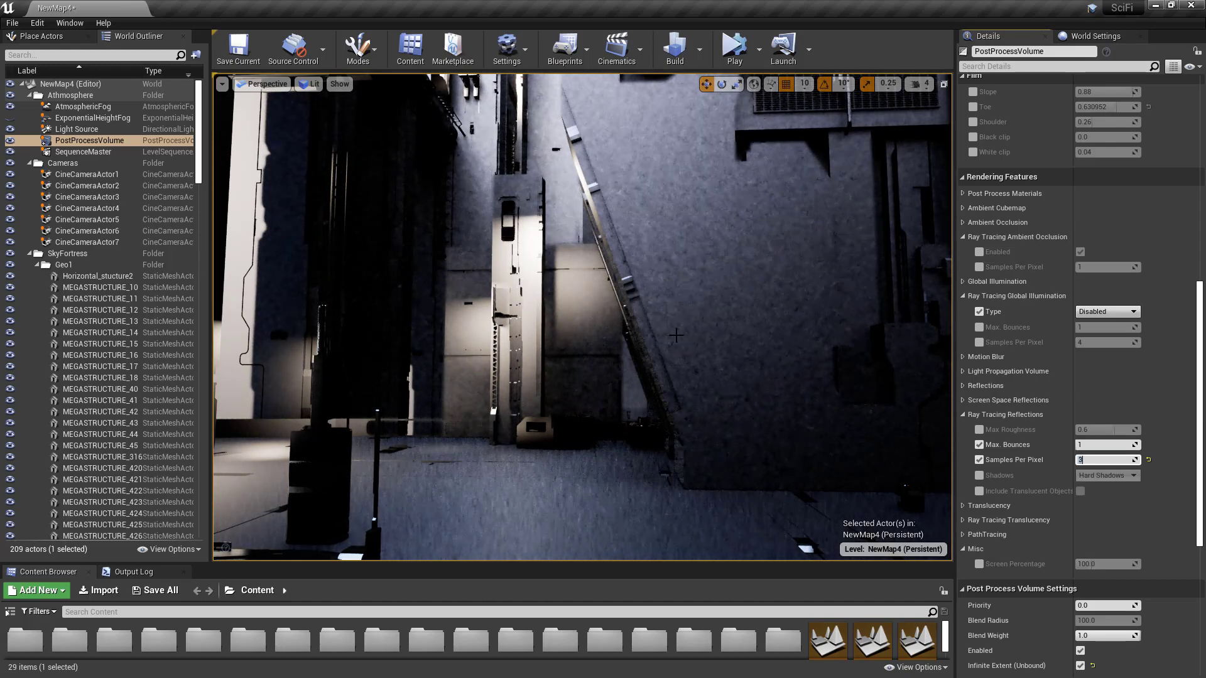
right_click_drag(676, 335, 810, 254)
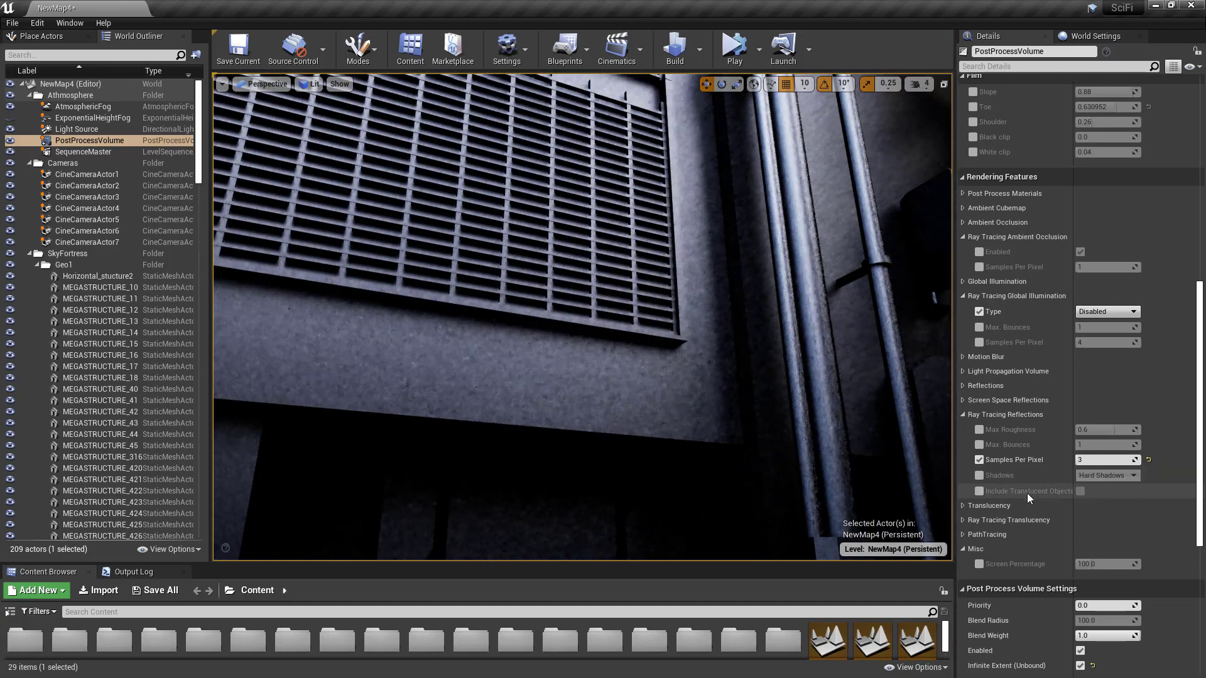
Set the ray tracing reflections' Samples Per Pixel to 16, show the viewport's frame rate, and inspect the walls for noise
left_click(1099, 459)
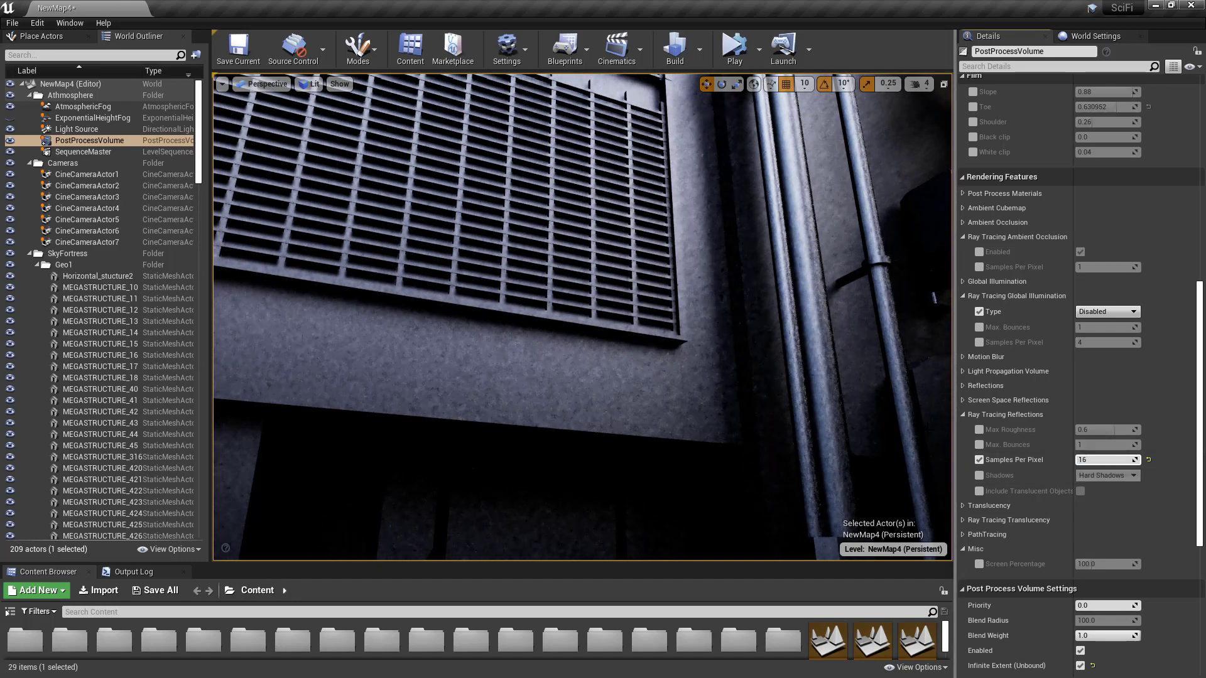
key("Return")
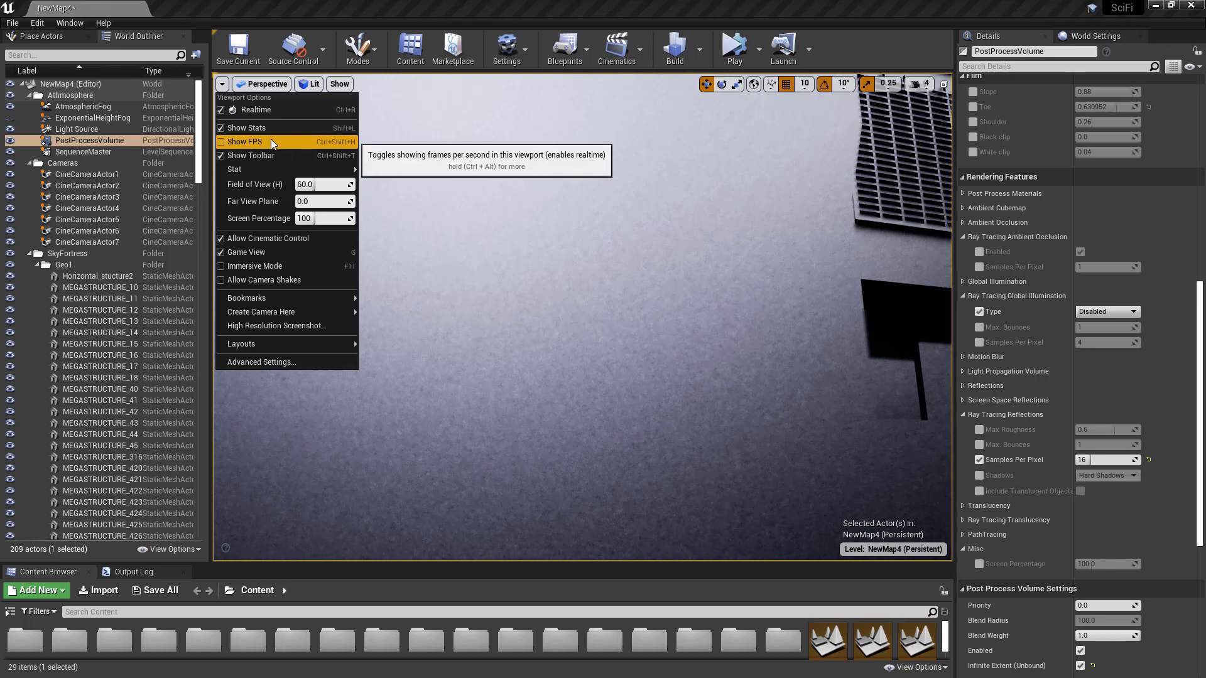
left_click(272, 143)
right_click_drag(680, 245, 603, 421)
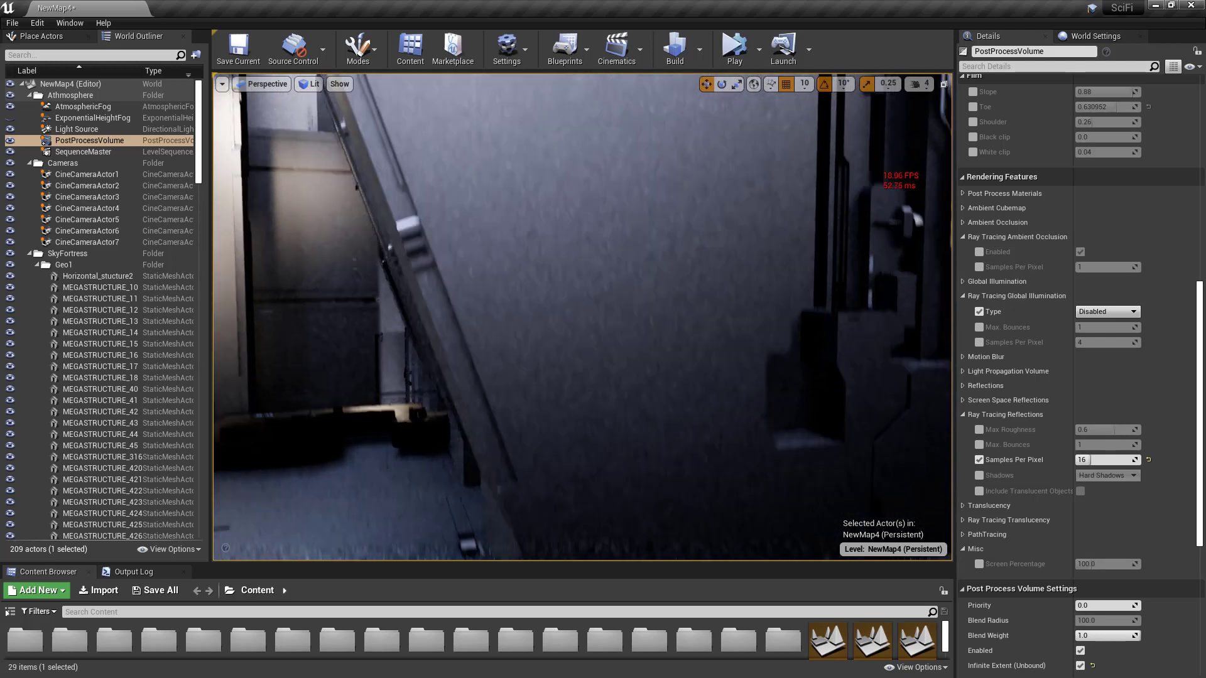
mouse_move(649, 229)
right_mouse_down()
mouse_move(653, 251)
mouse_move(649, 228)
right_mouse_up()
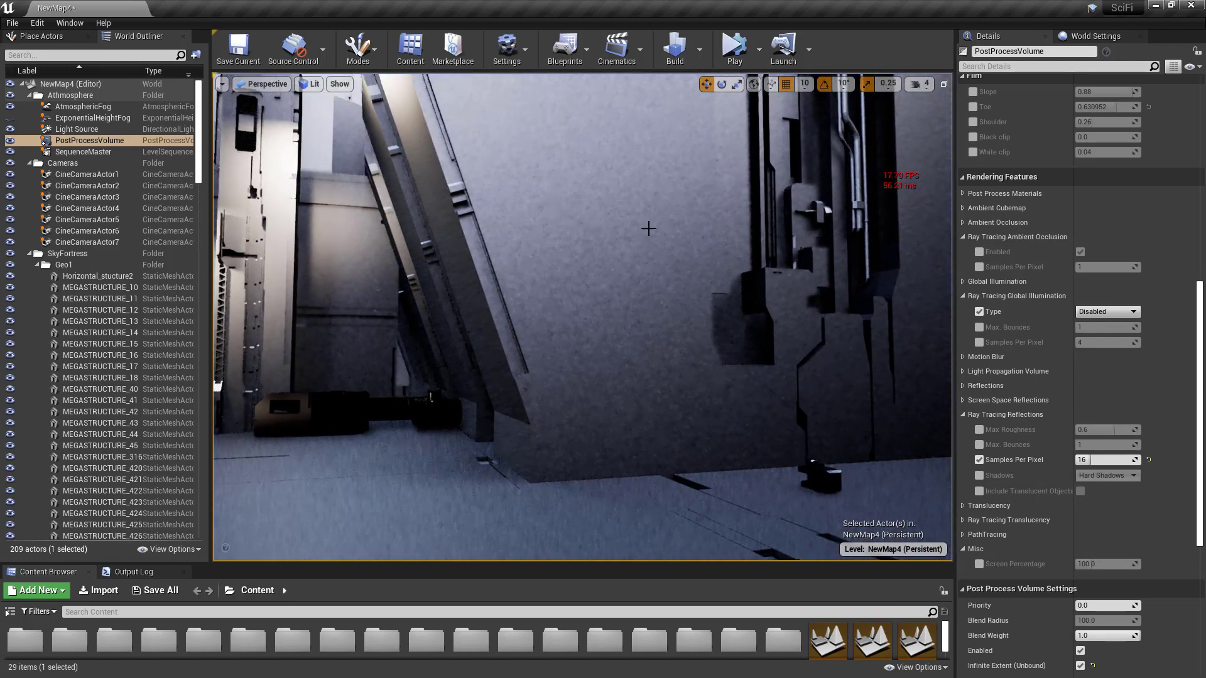
left_click(221, 83)
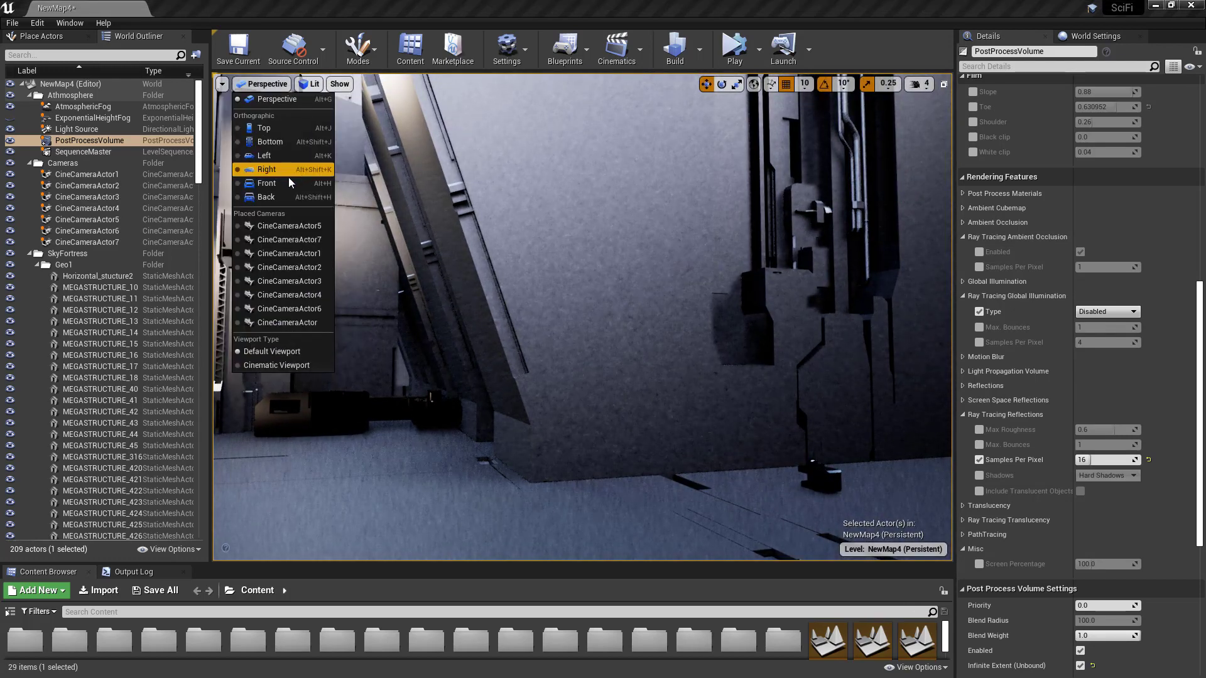
left_click_drag(306, 198, 340, 198)
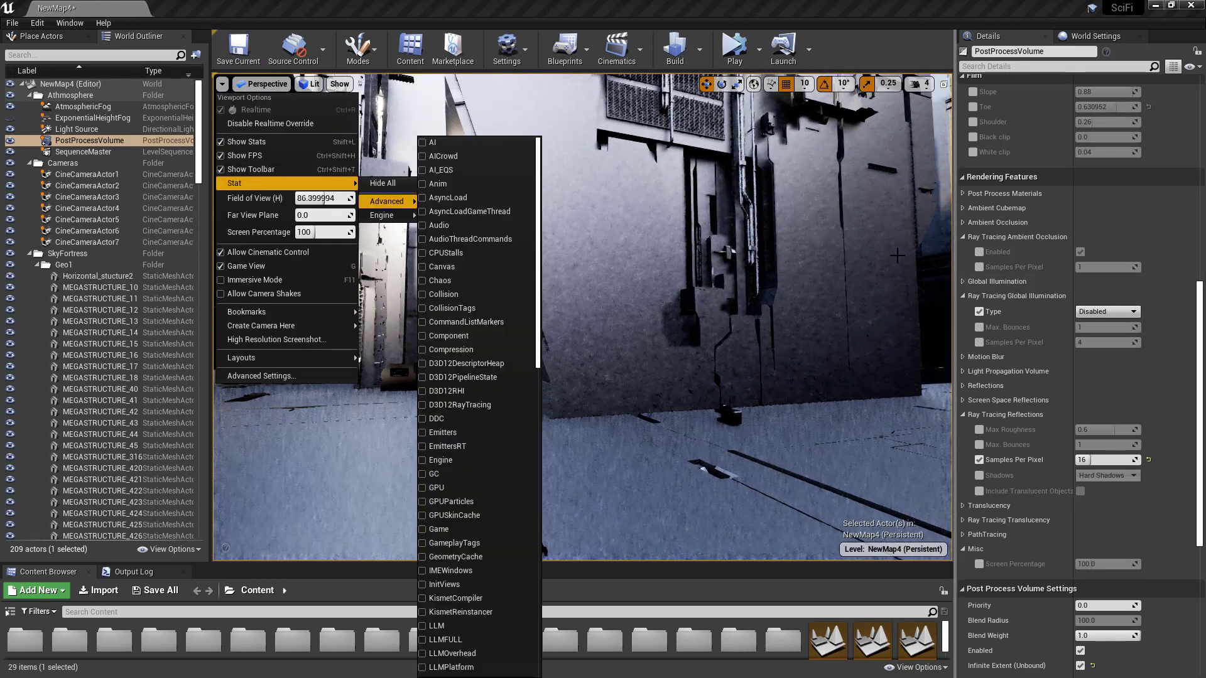
right_click_drag(779, 251, 747, 206)
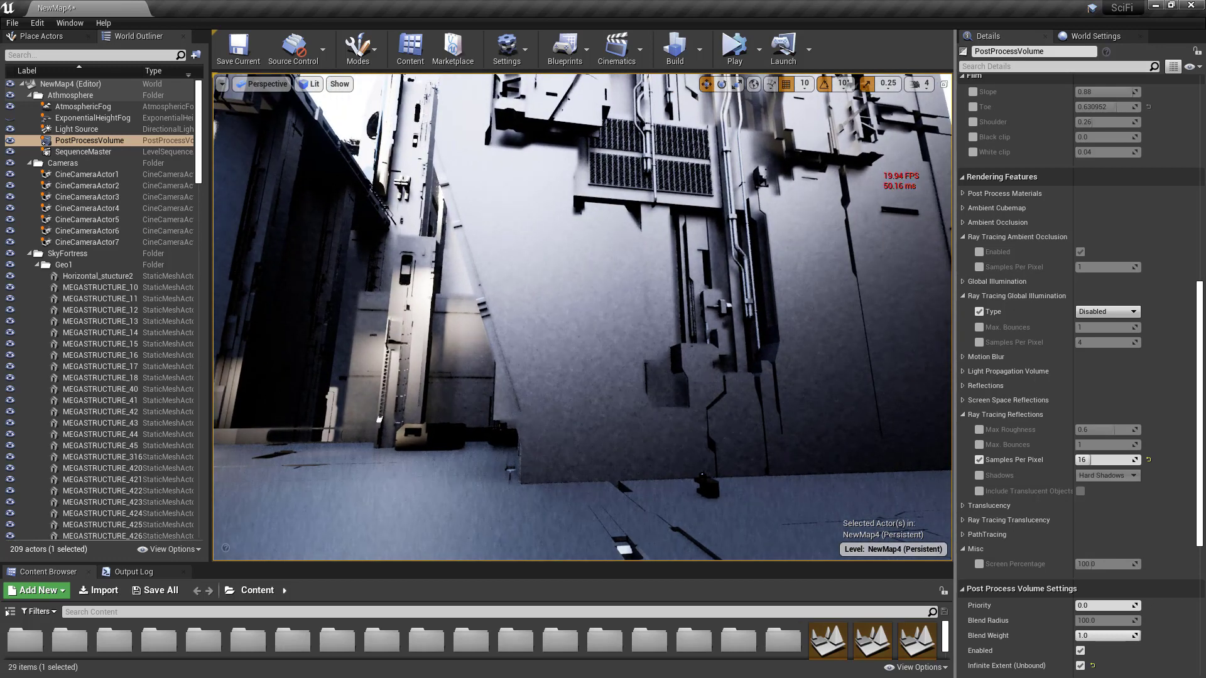
right_click_drag(747, 206, 727, 196)
Try Samples Per Pixel values of 32 and 64 for the ray tracing reflections
key("Return")
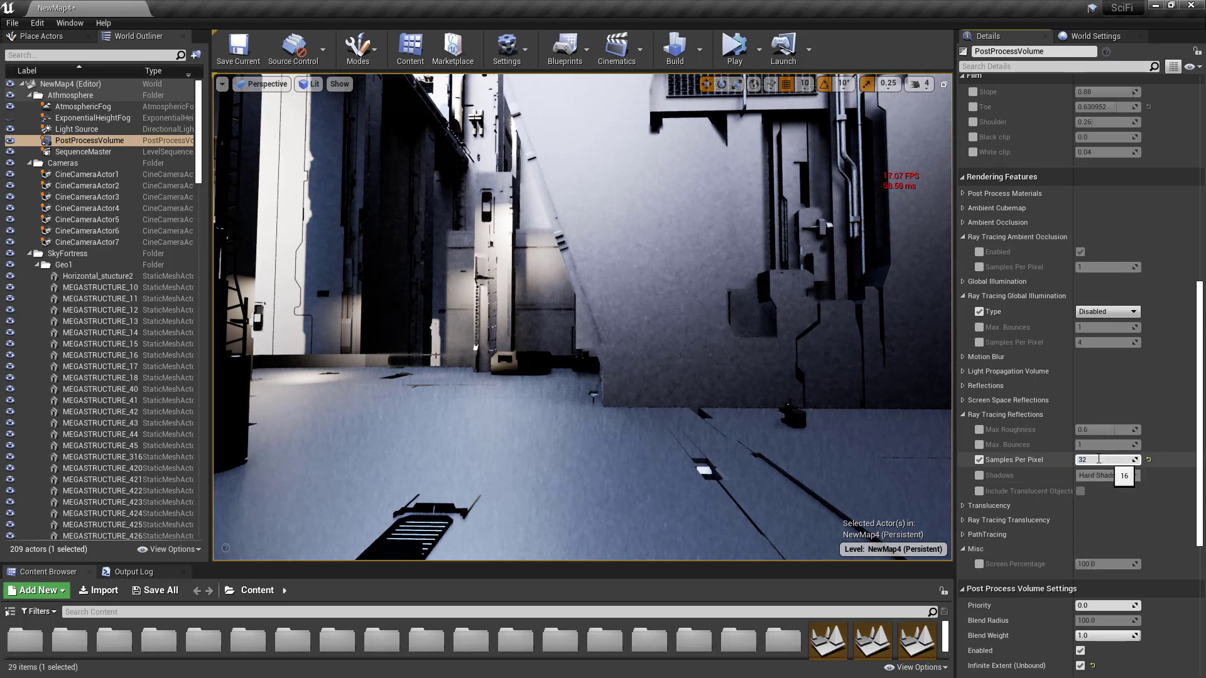
type("32")
key("Return")
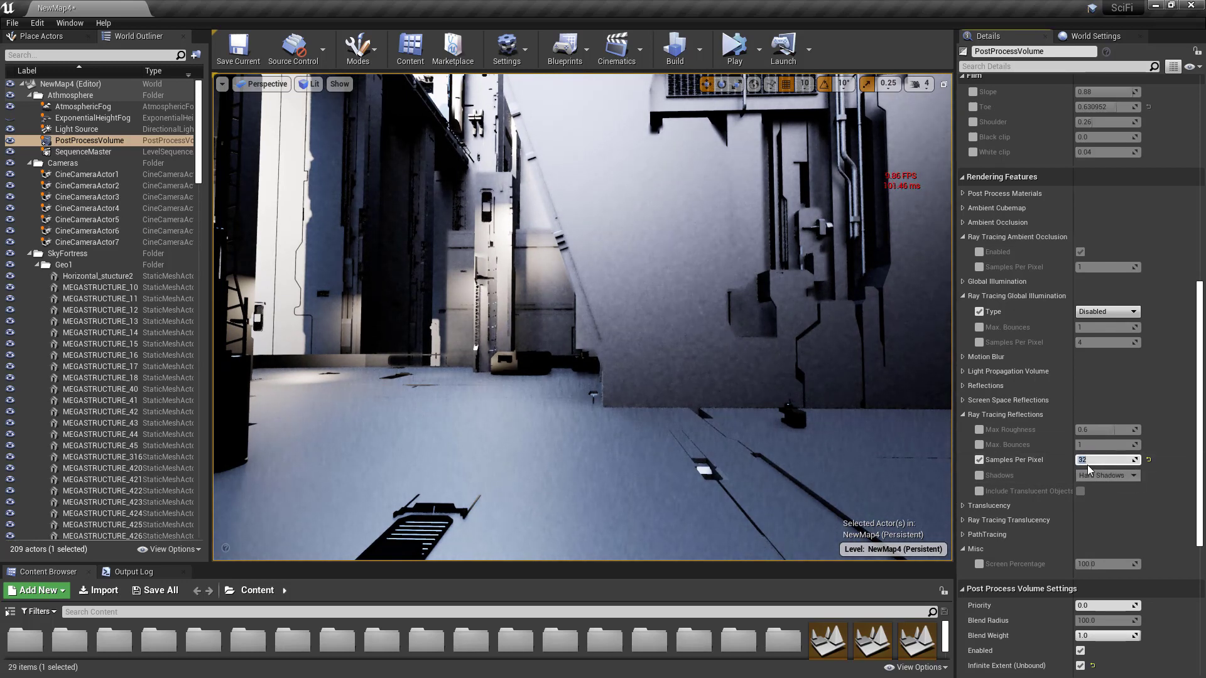
type("64")
key("Return")
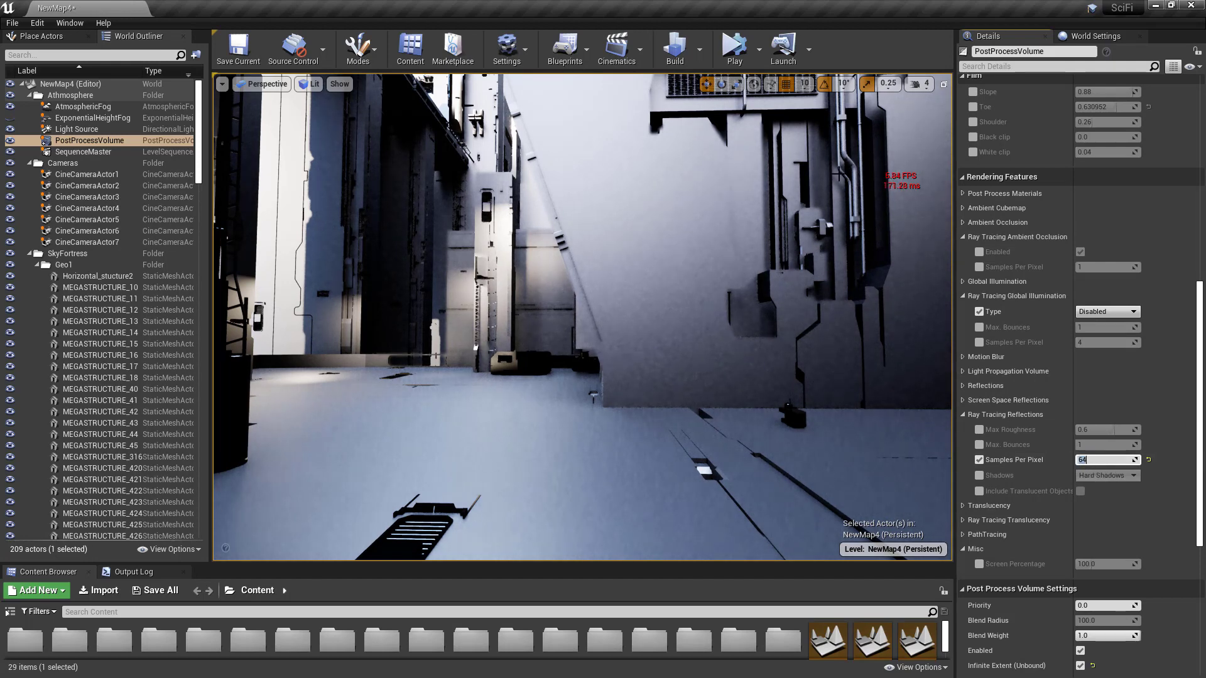
Hide the viewport's frame rate and examine the megastructure walls and towers for reflection noise, including in an immersive viewport
left_click(222, 85)
left_click(295, 158)
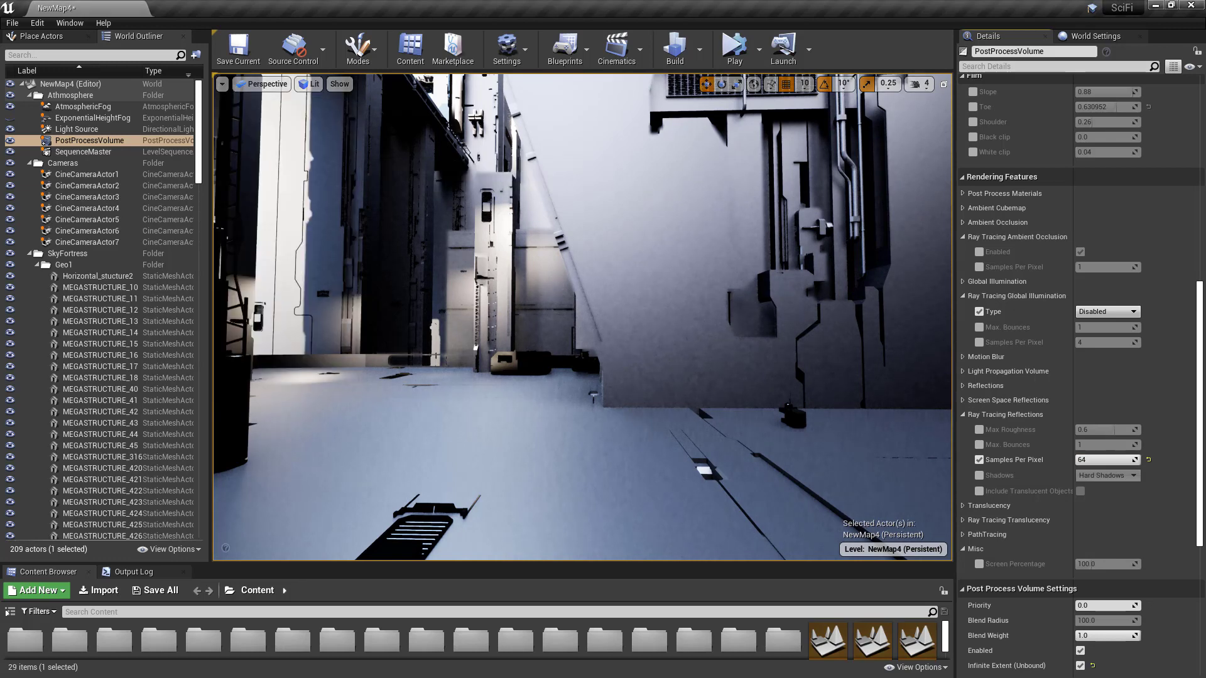
right_click_drag(720, 295, 709, 292)
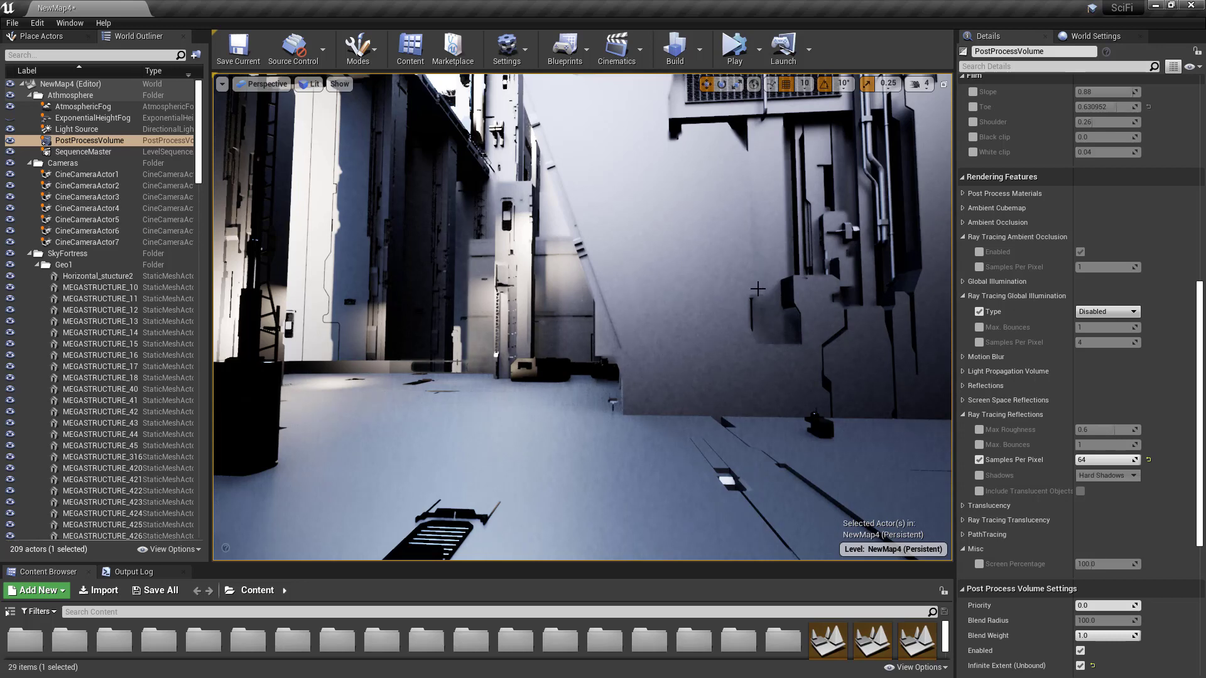
right_click_drag(709, 292, 734, 212)
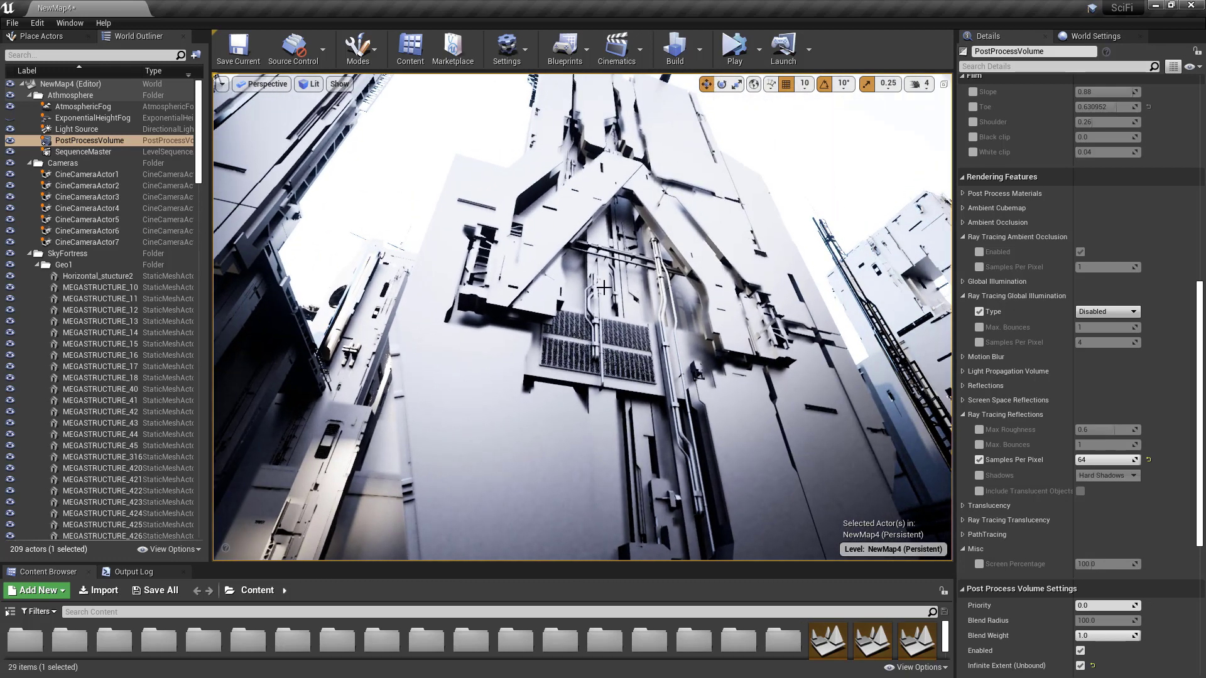
mouse_move(735, 212)
right_mouse_down()
mouse_move(802, 221)
mouse_move(729, 217)
right_mouse_up()
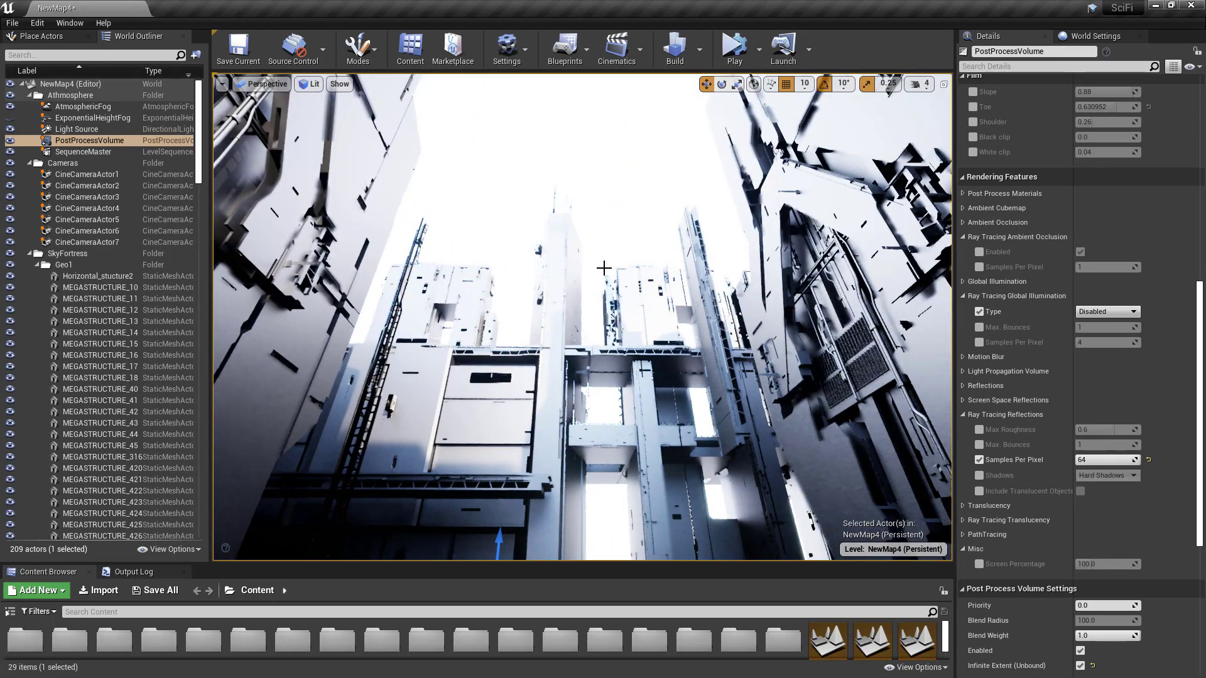
key("F11")
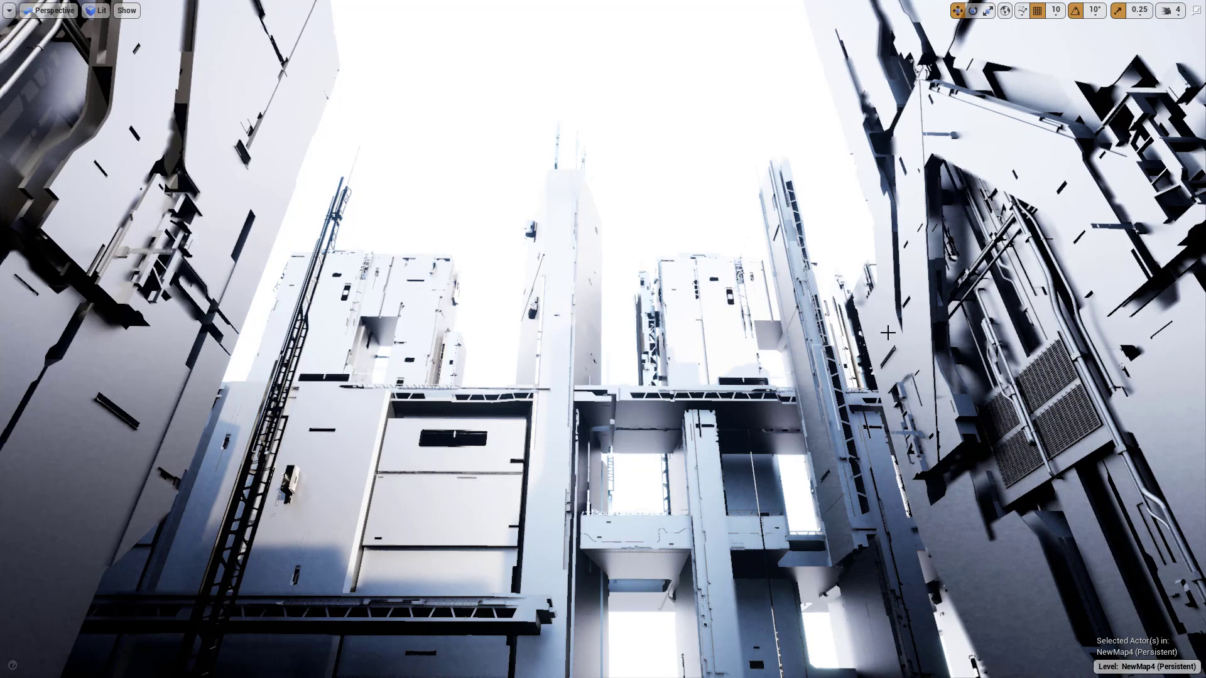
key("F11")
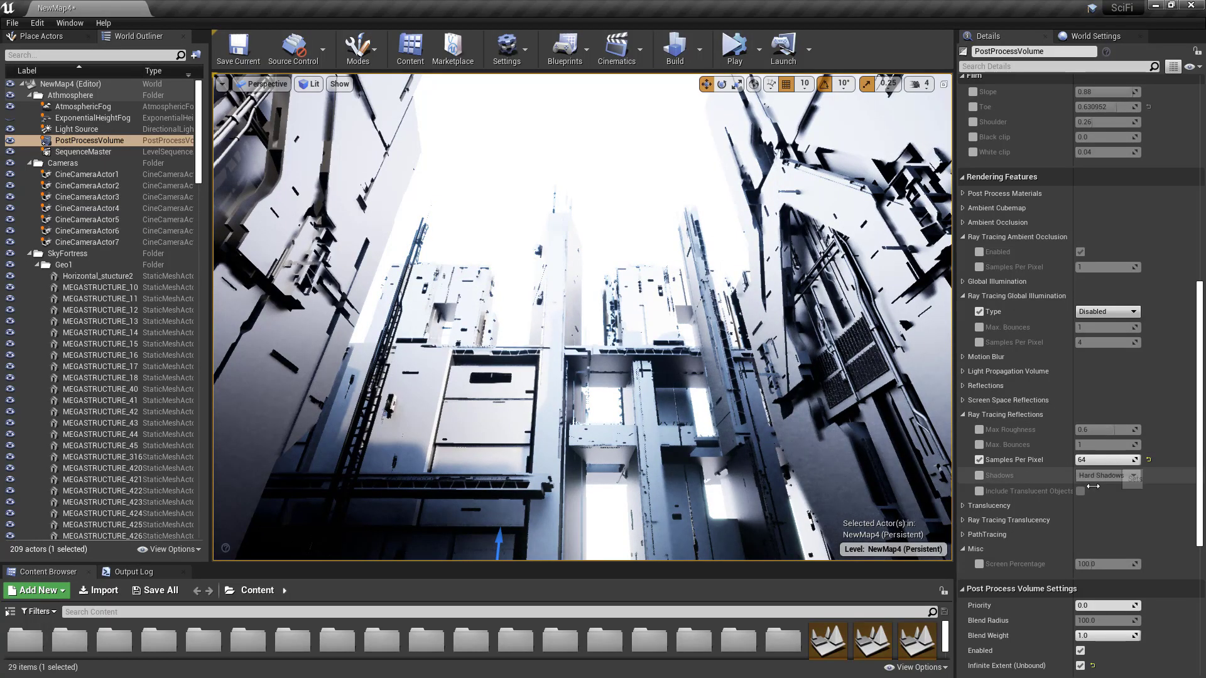
Set the ray tracing reflections' Samples Per Pixel to 4, deselect the volume, and inspect the shadowed walls and floor
left_click(1113, 463)
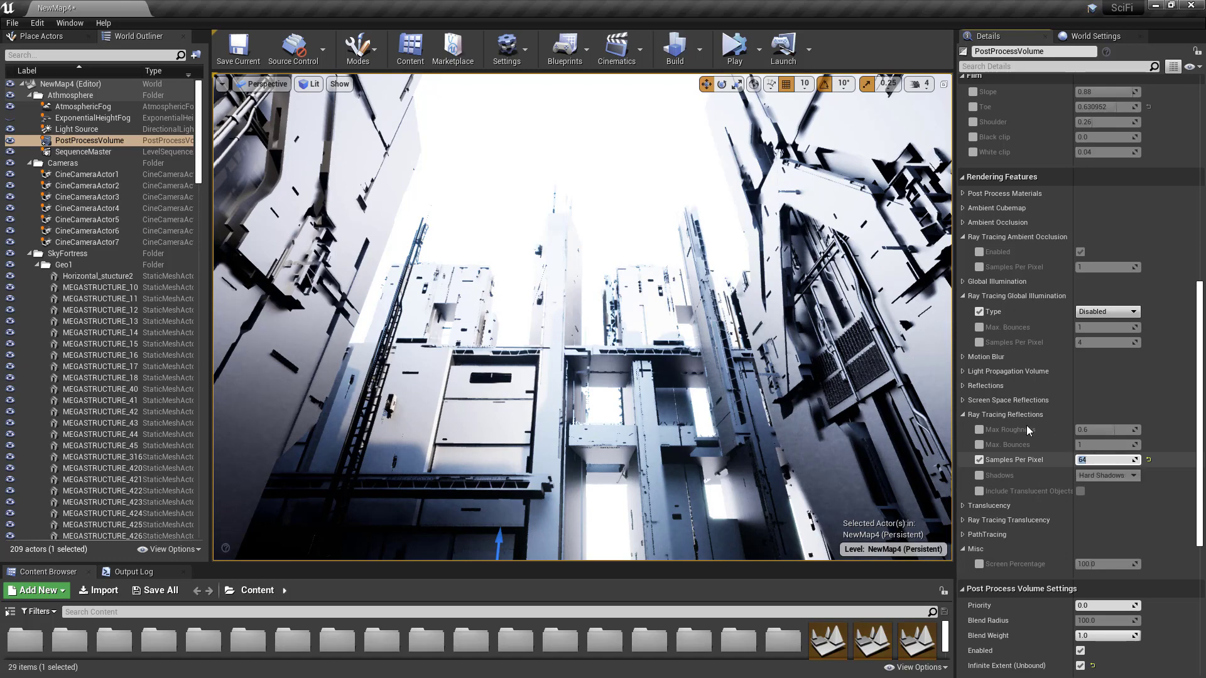
type("4")
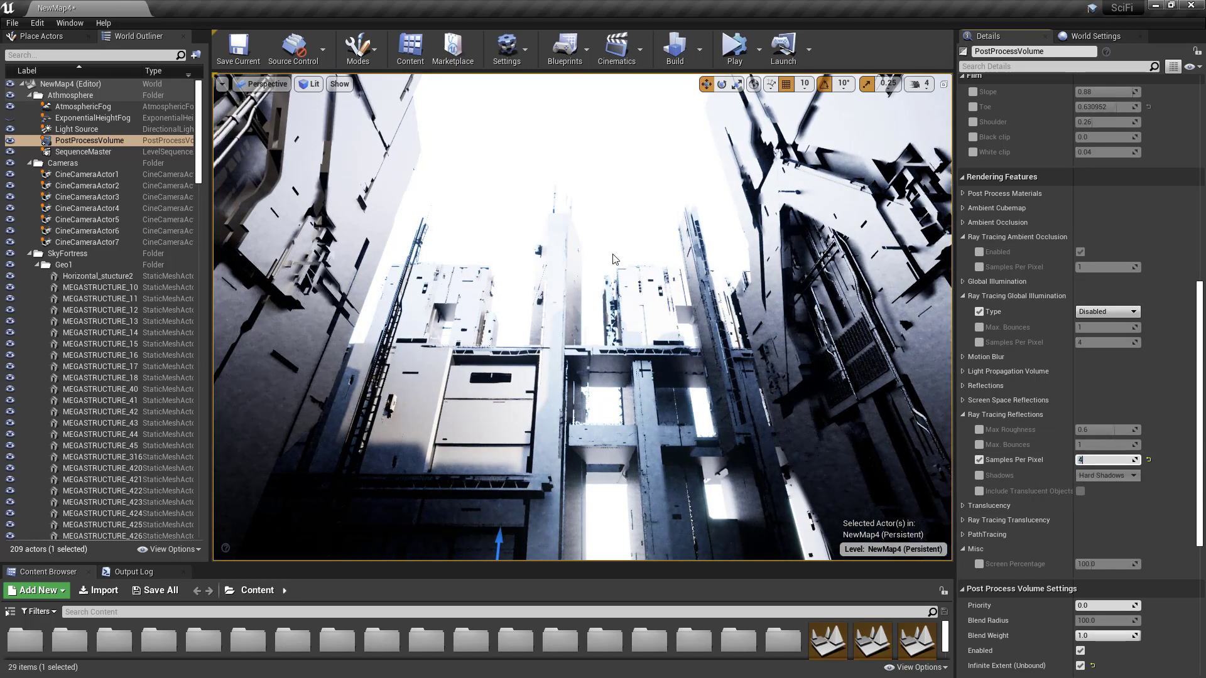
right_click_drag(593, 276, 603, 305)
key("Escape")
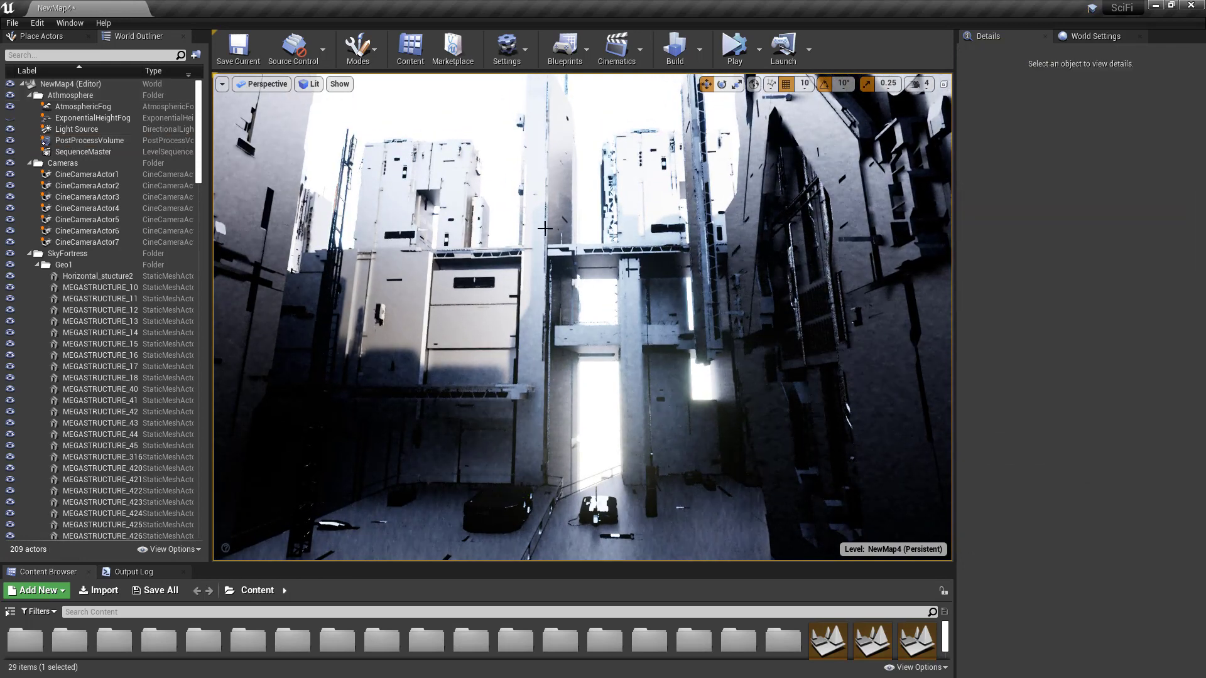
right_click_drag(626, 235, 559, 301)
key("e")
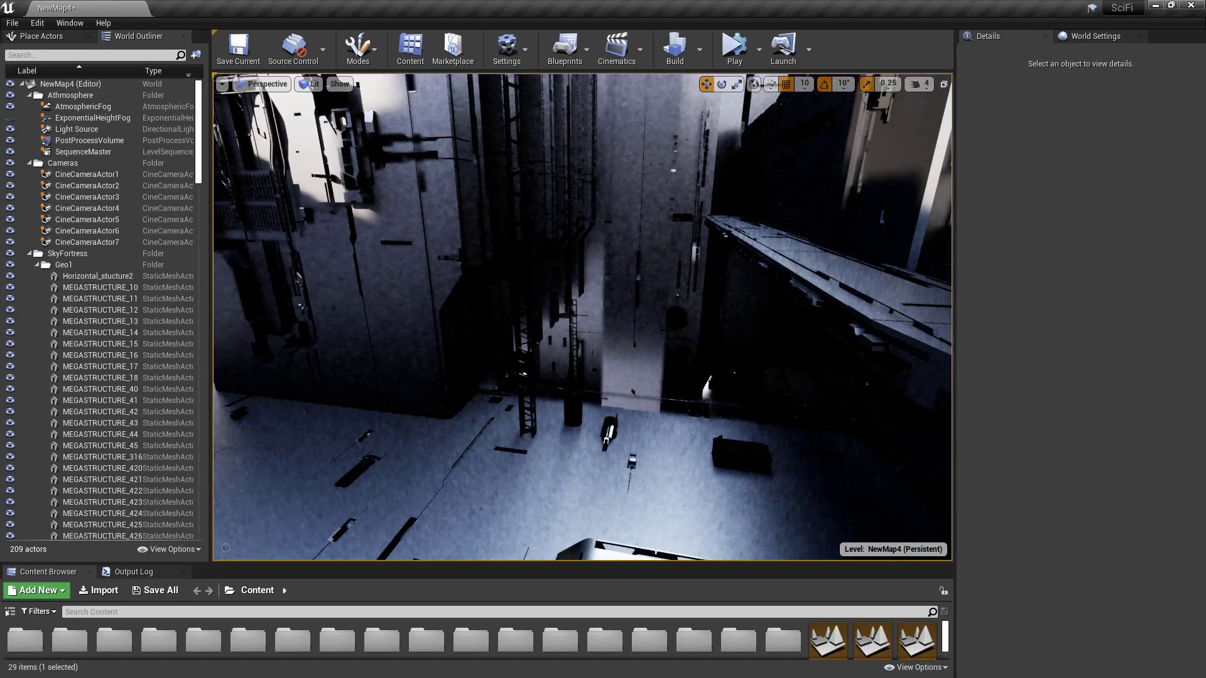
key("F11")
key("F11")
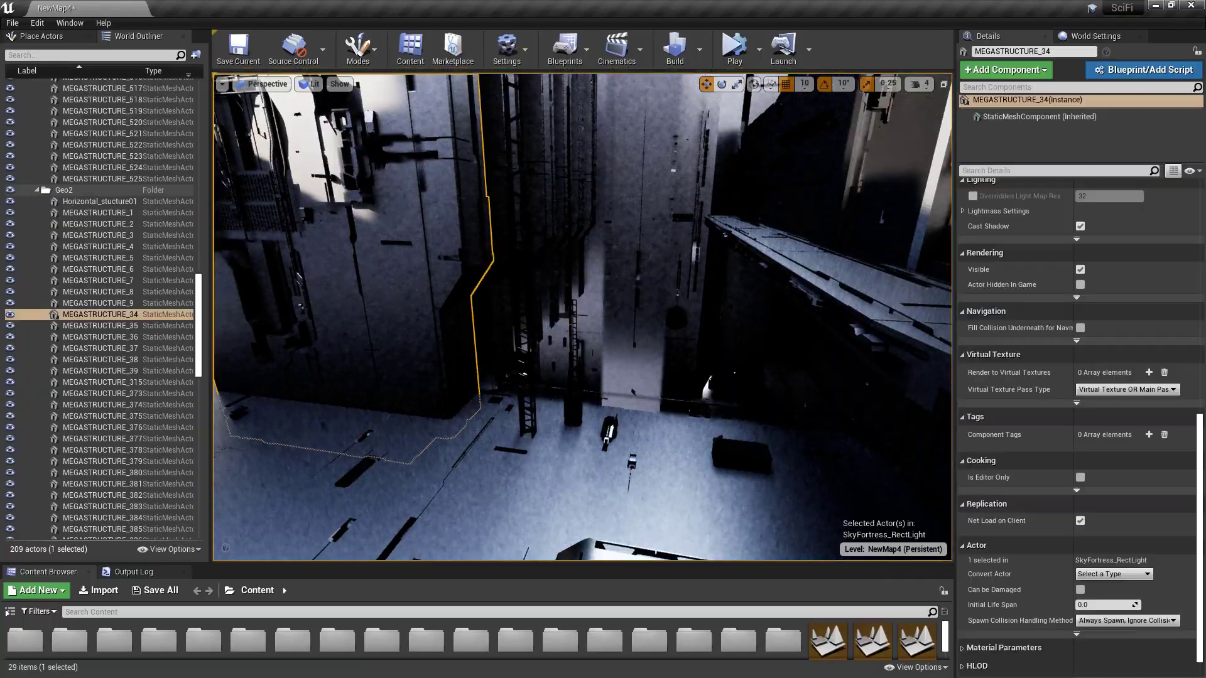
Open the Element 0 material instance of the MEGASTRUCTURE_34 wall, move its window clear of the viewport, and deselect the wall
left_click_drag(1200, 435, 1200, 201)
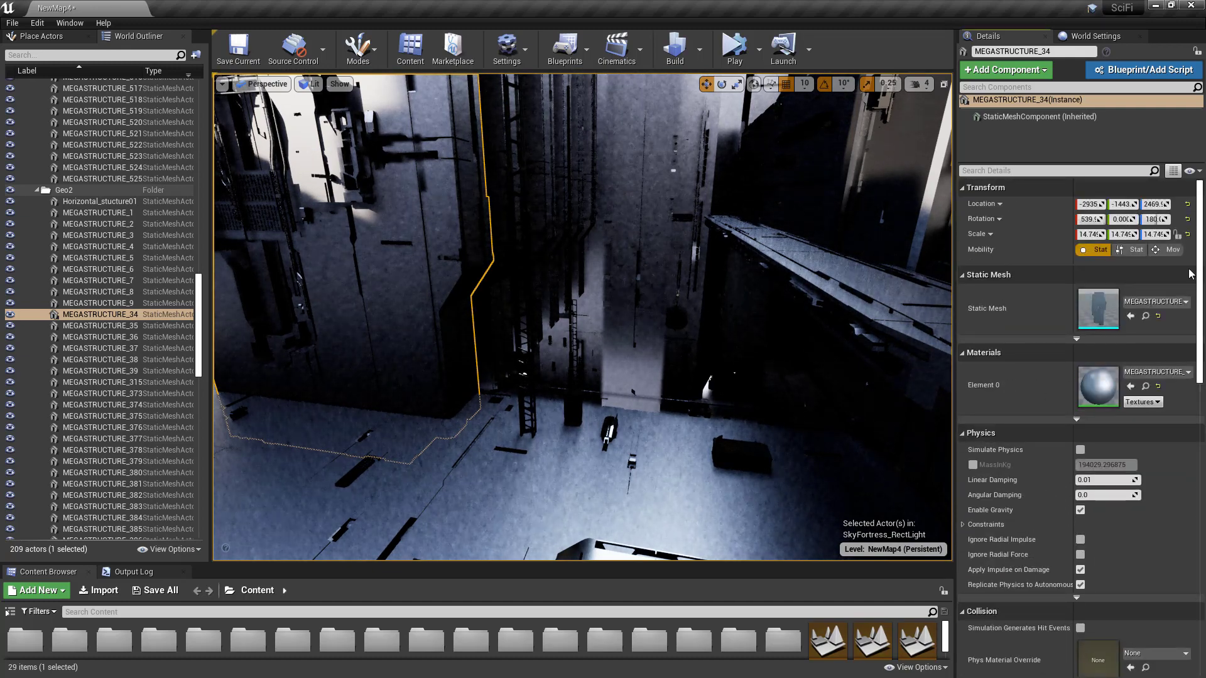
double_click(1098, 388)
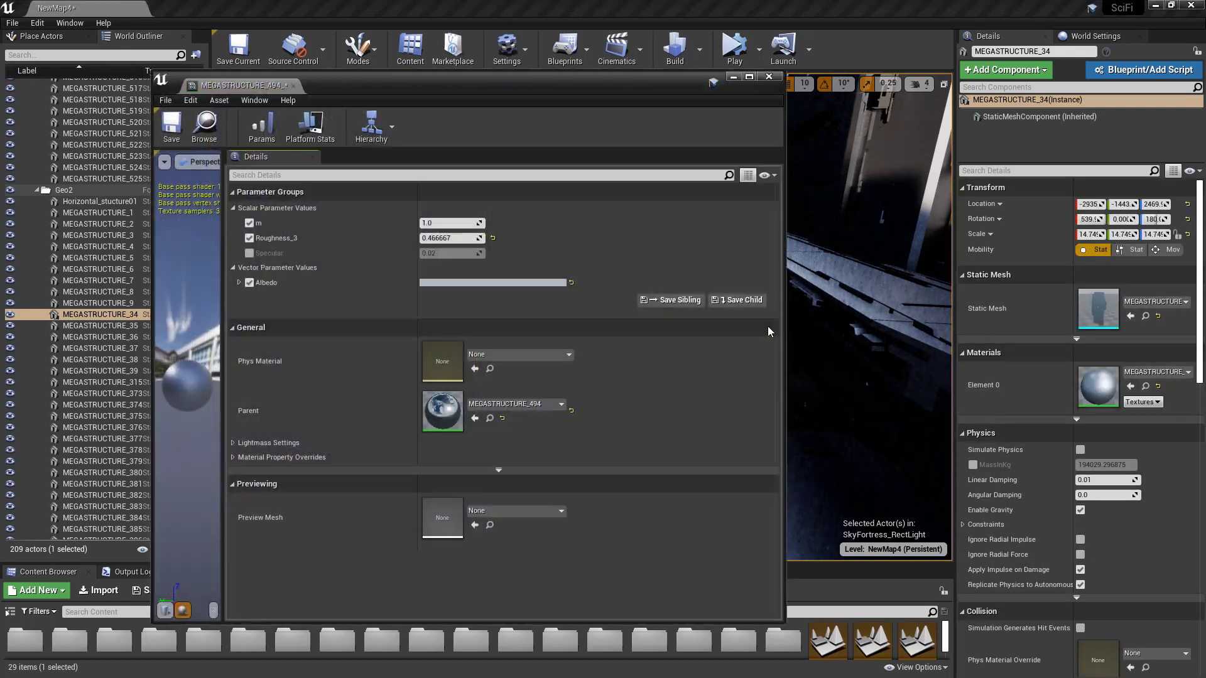
left_click_drag(442, 81, 1000, 78)
left_click_drag(708, 67, 926, 68)
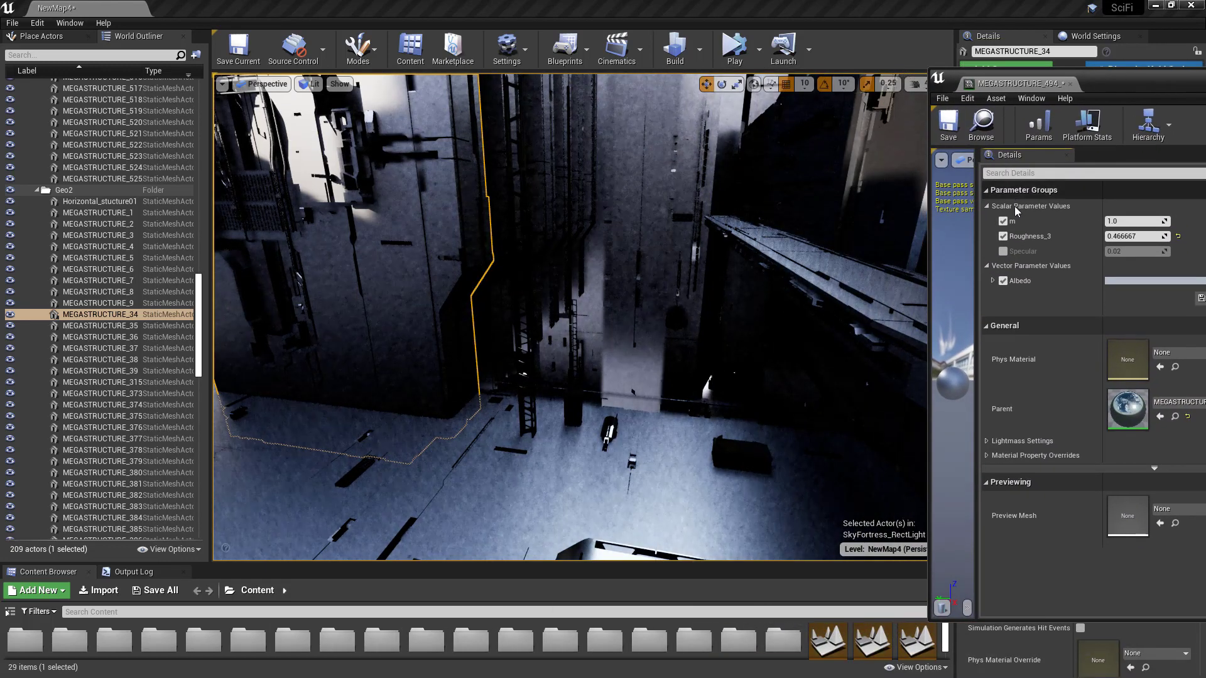
right_click_drag(618, 290, 832, 155)
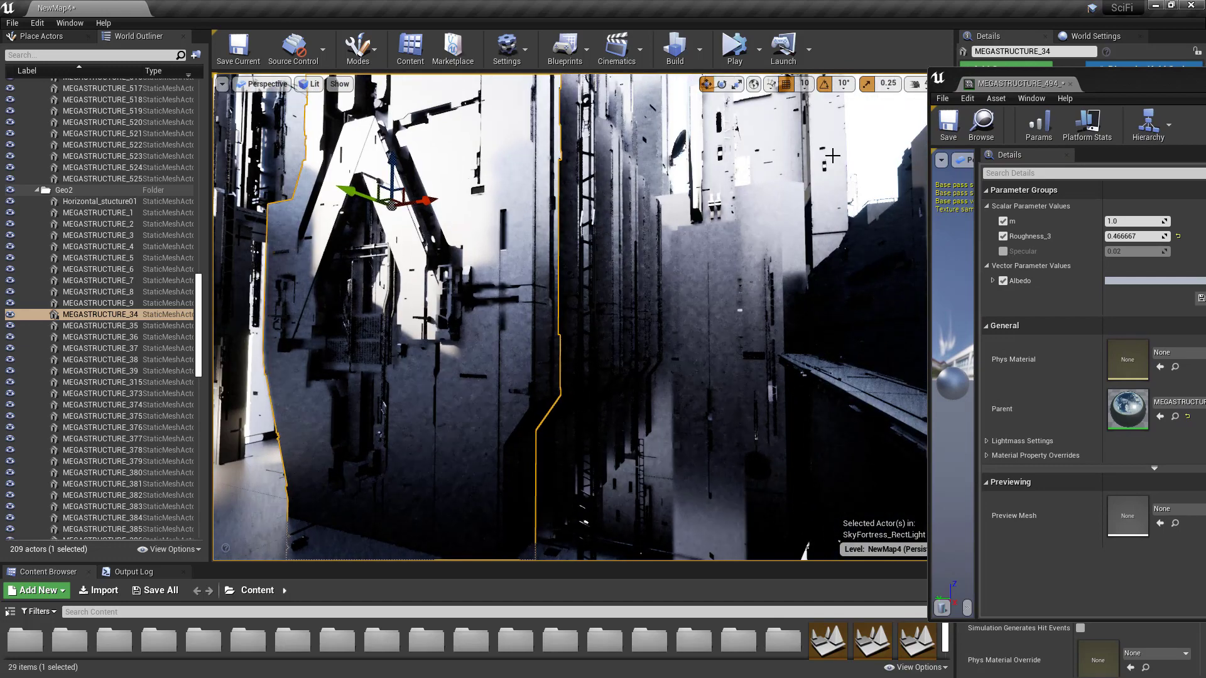
left_click(884, 137)
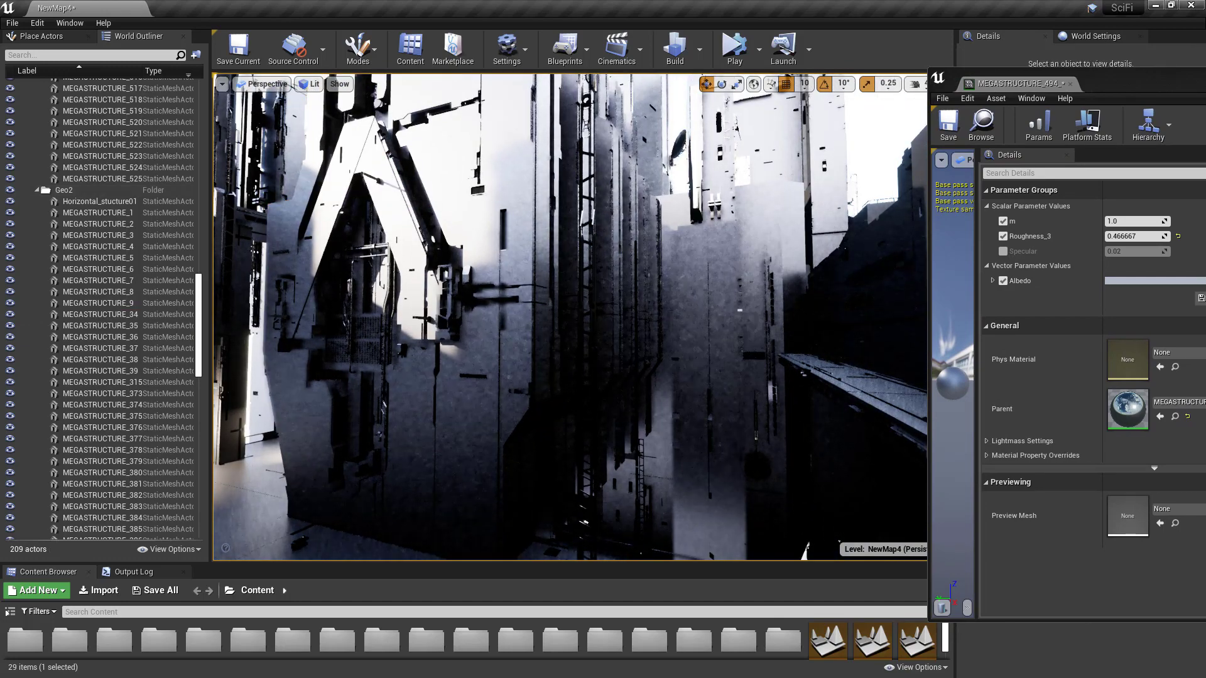
right_click_drag(607, 242, 631, 239)
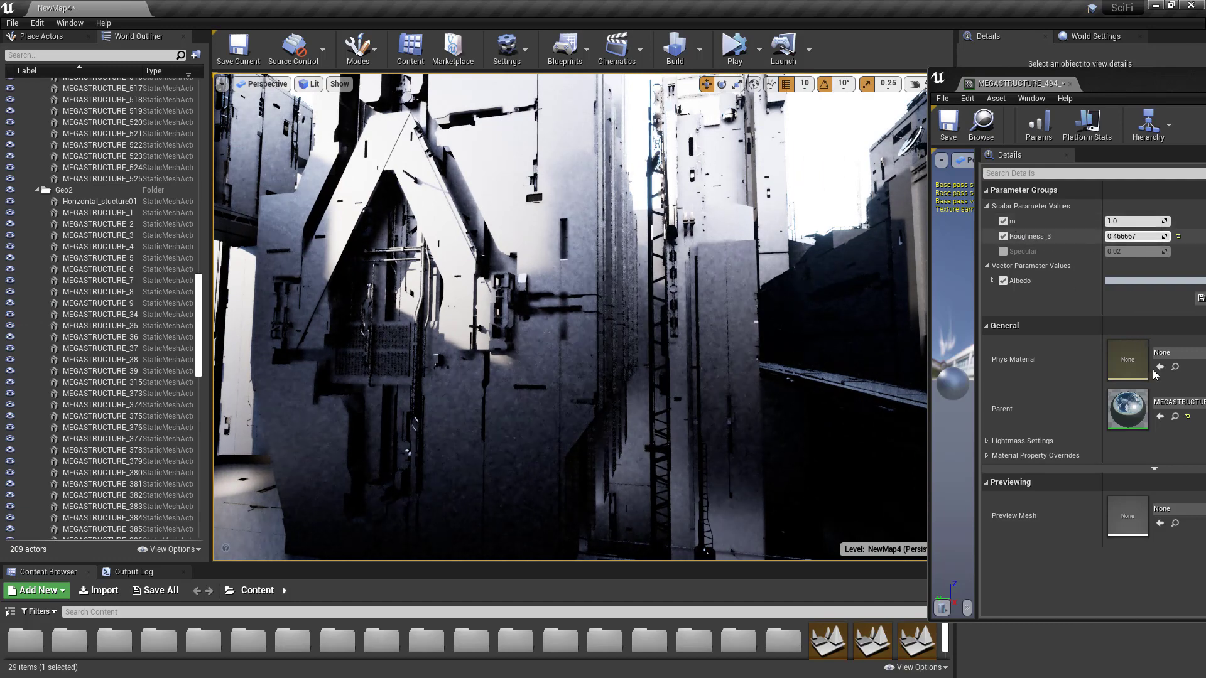
Open the parent material MEGASTRUCTURE_494, widen its editor window, and move the m parameter node closer to the material's main node
double_click(1127, 409)
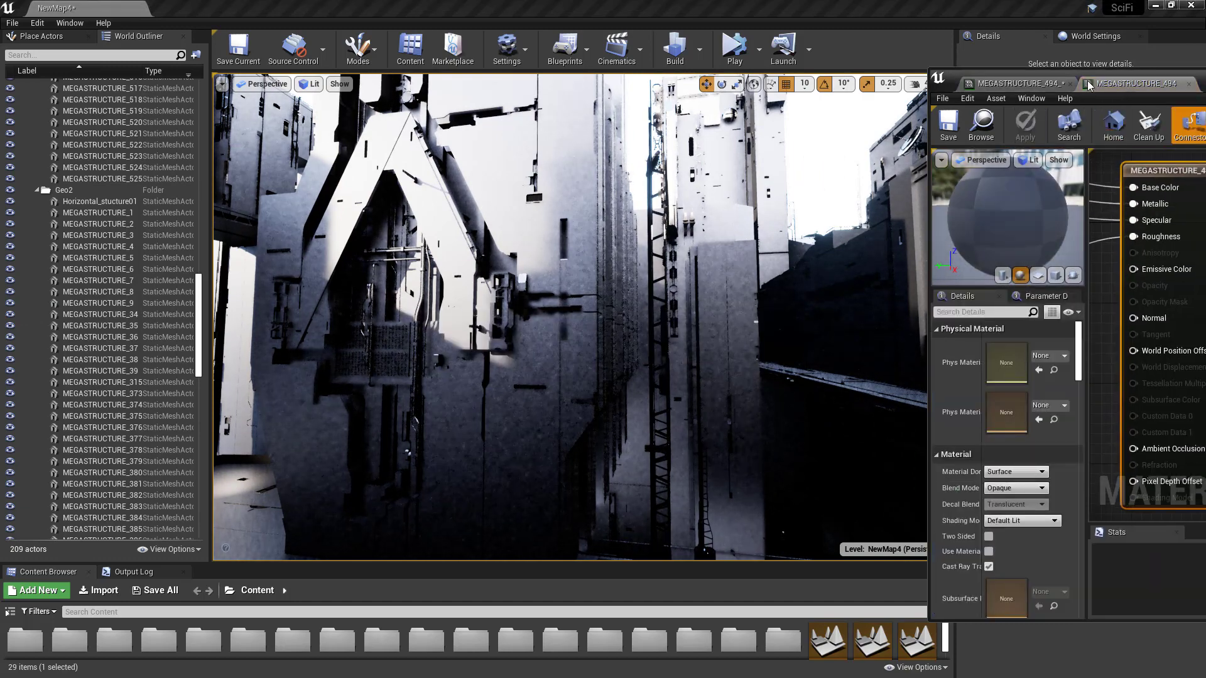
left_click_drag(1089, 86, 580, 94)
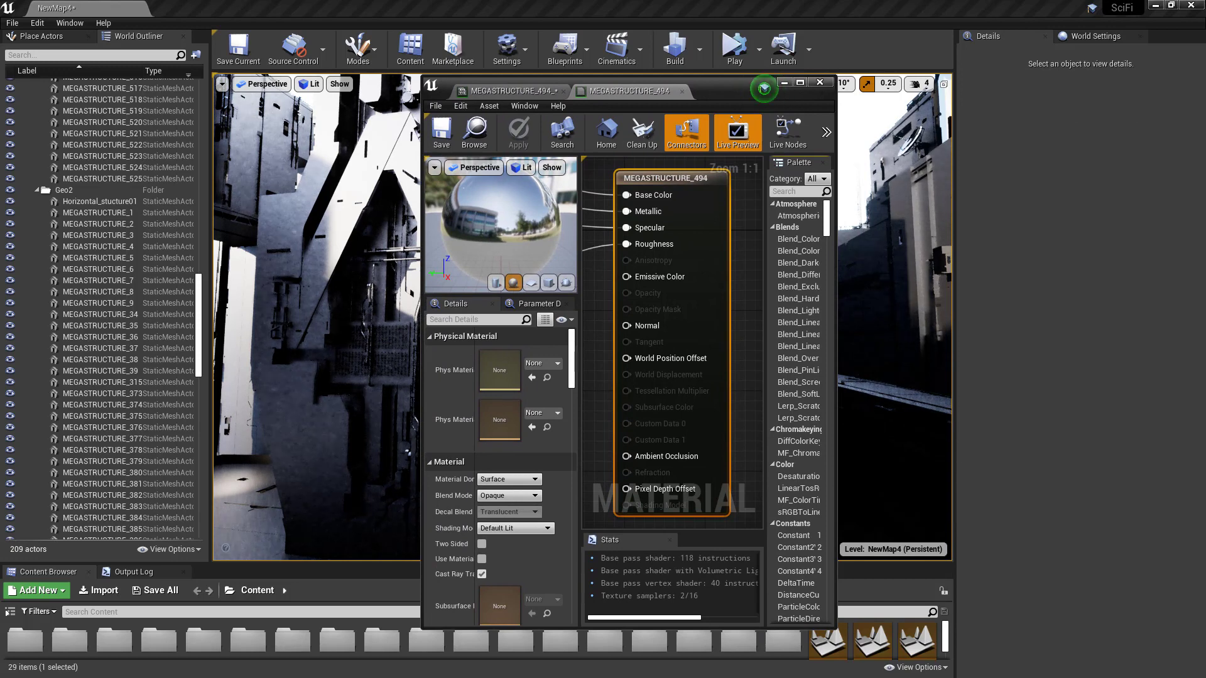
left_click_drag(836, 320, 1025, 319)
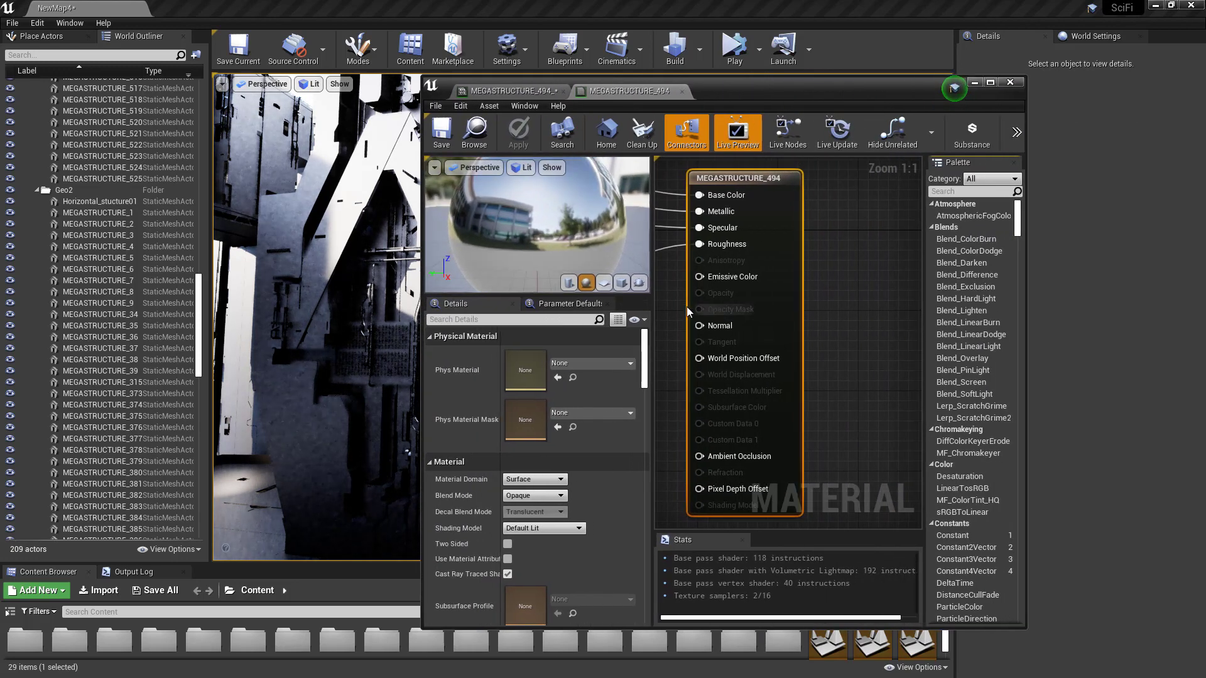
scroll(817, 383, "down", 4)
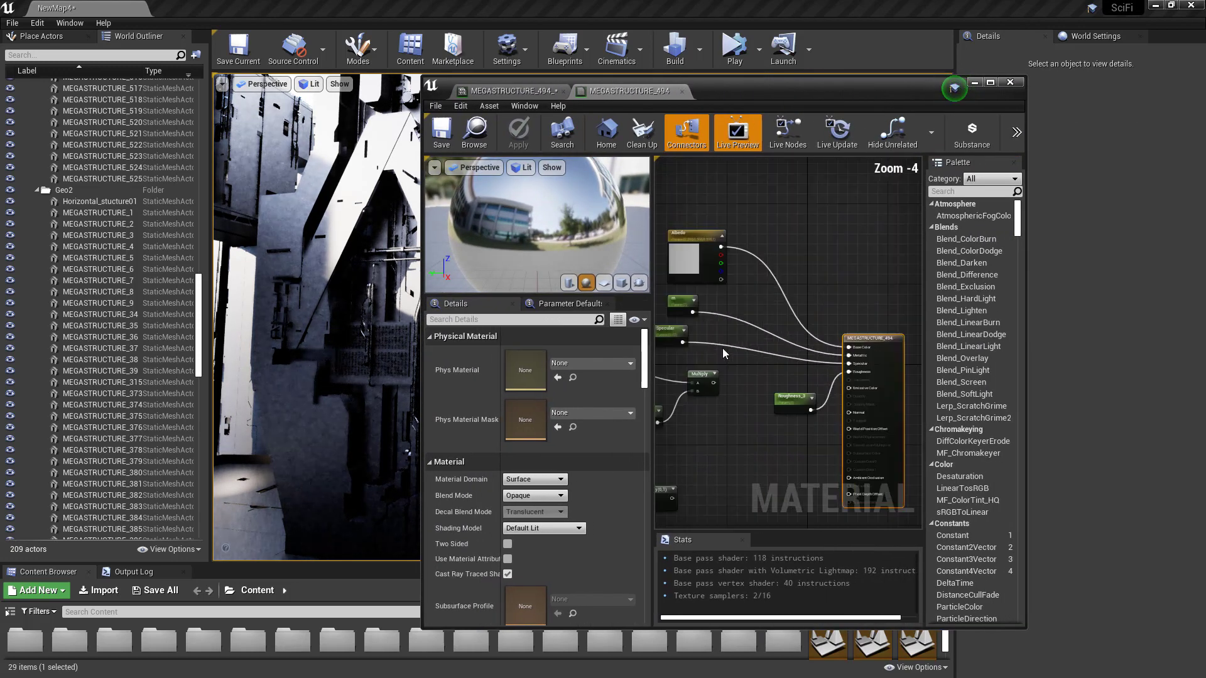
left_click_drag(691, 306, 769, 321)
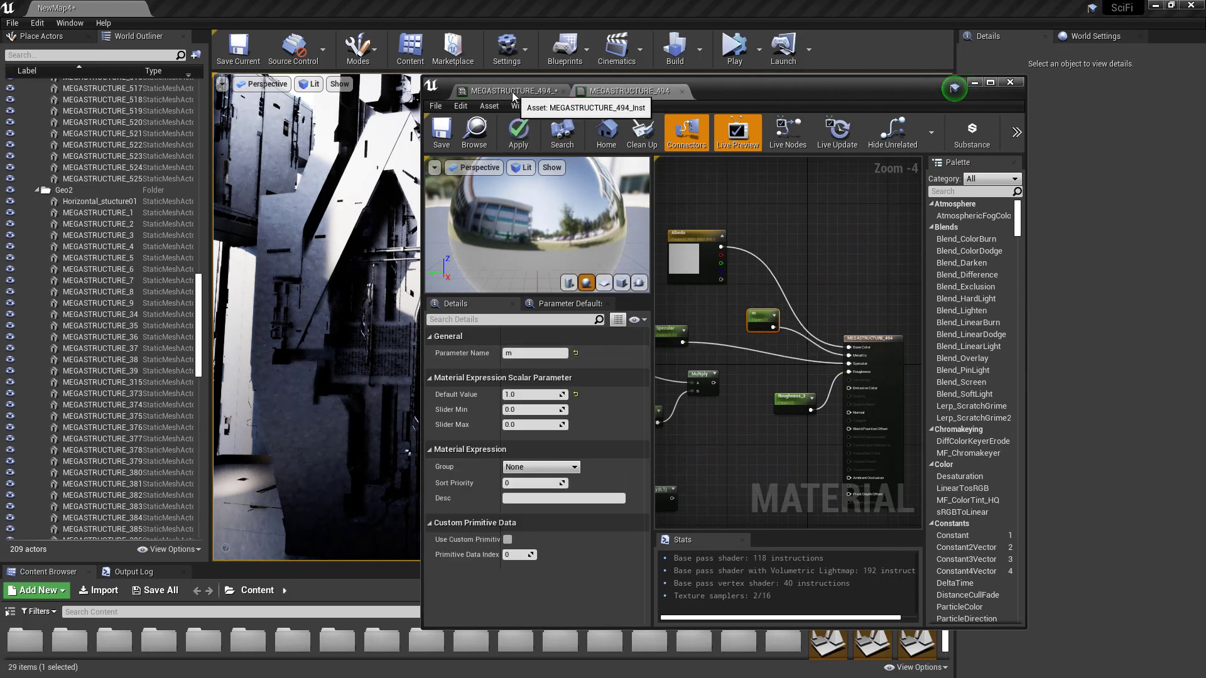
Bring up the MEGASTRUCTURE_494_Inst material instance clear of the viewport and set its m parameter to 0.9, inspecting the walls
left_click(629, 91)
left_click_drag(704, 95, 997, 125)
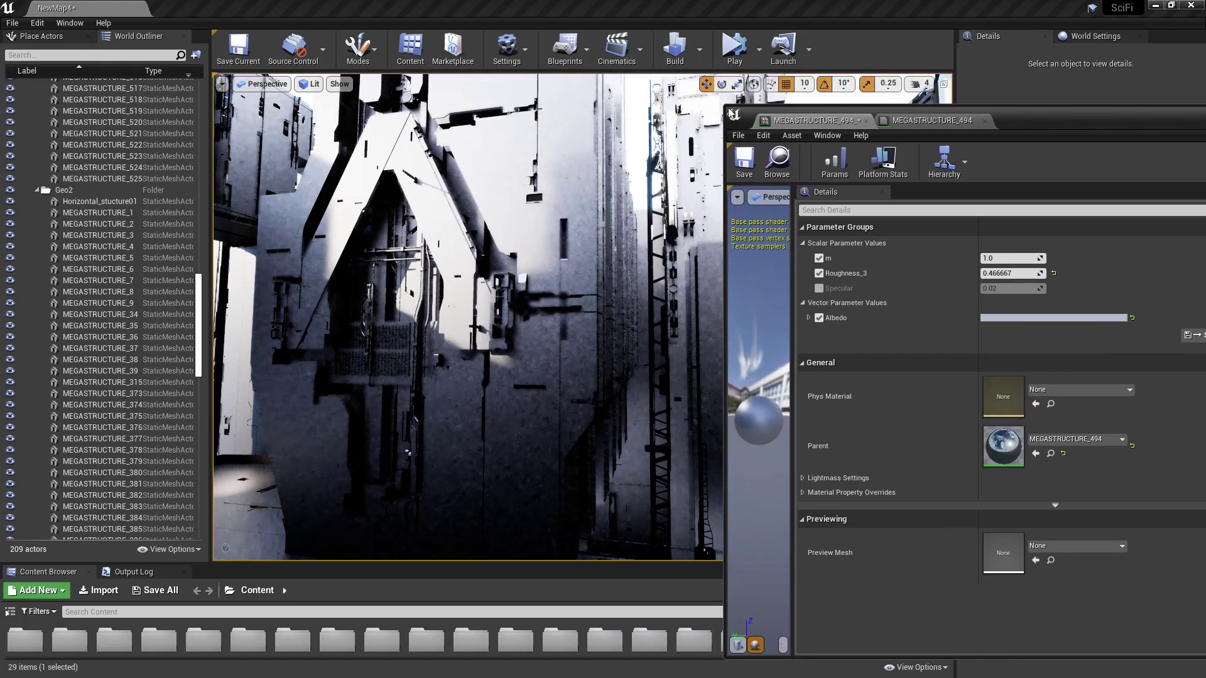
left_click_drag(729, 104, 868, 49)
right_click_drag(785, 302, 777, 326)
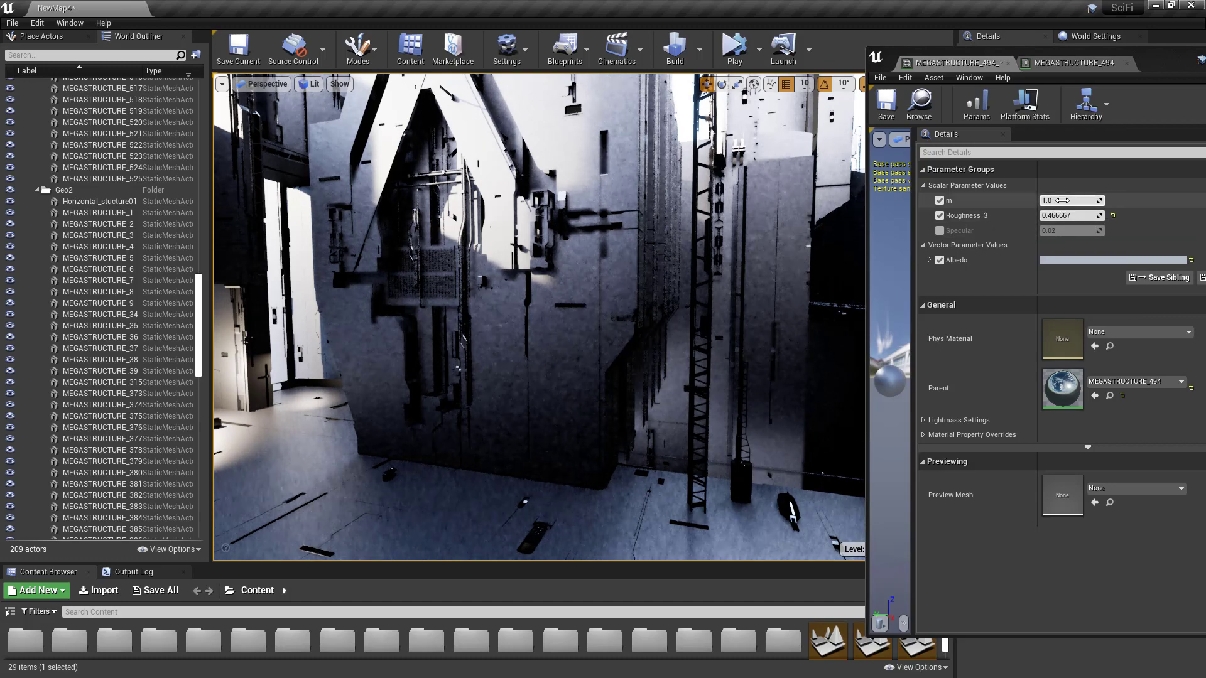
left_click(1047, 201)
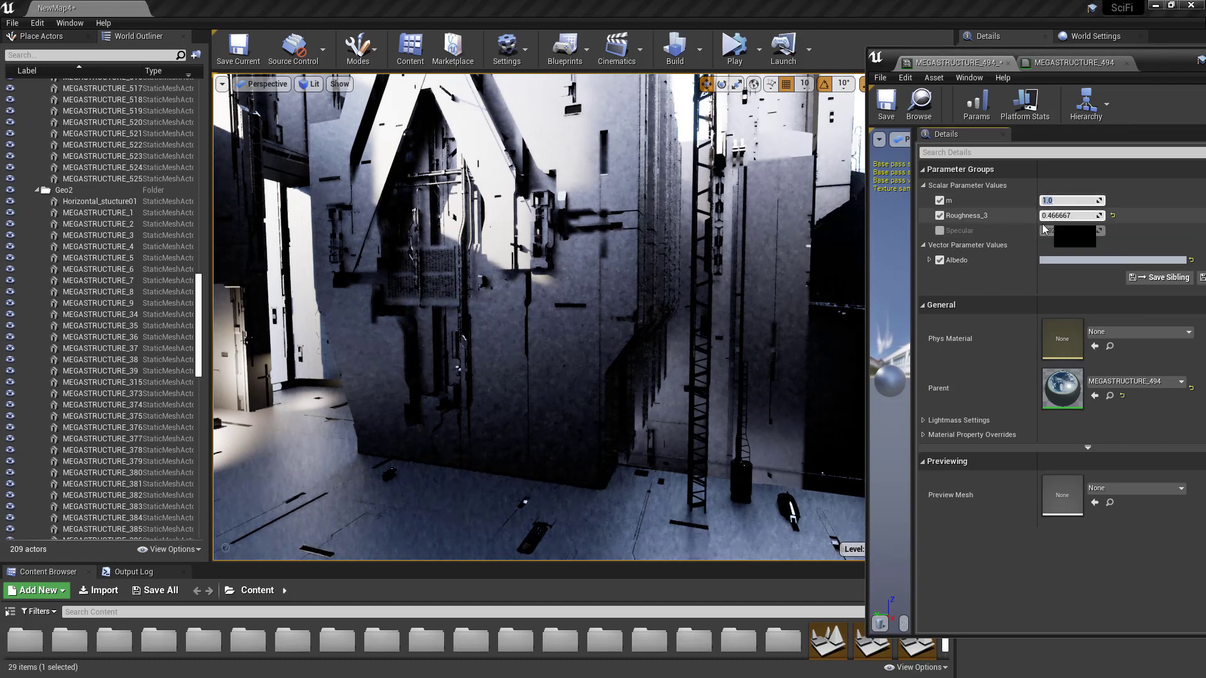
type("0.9")
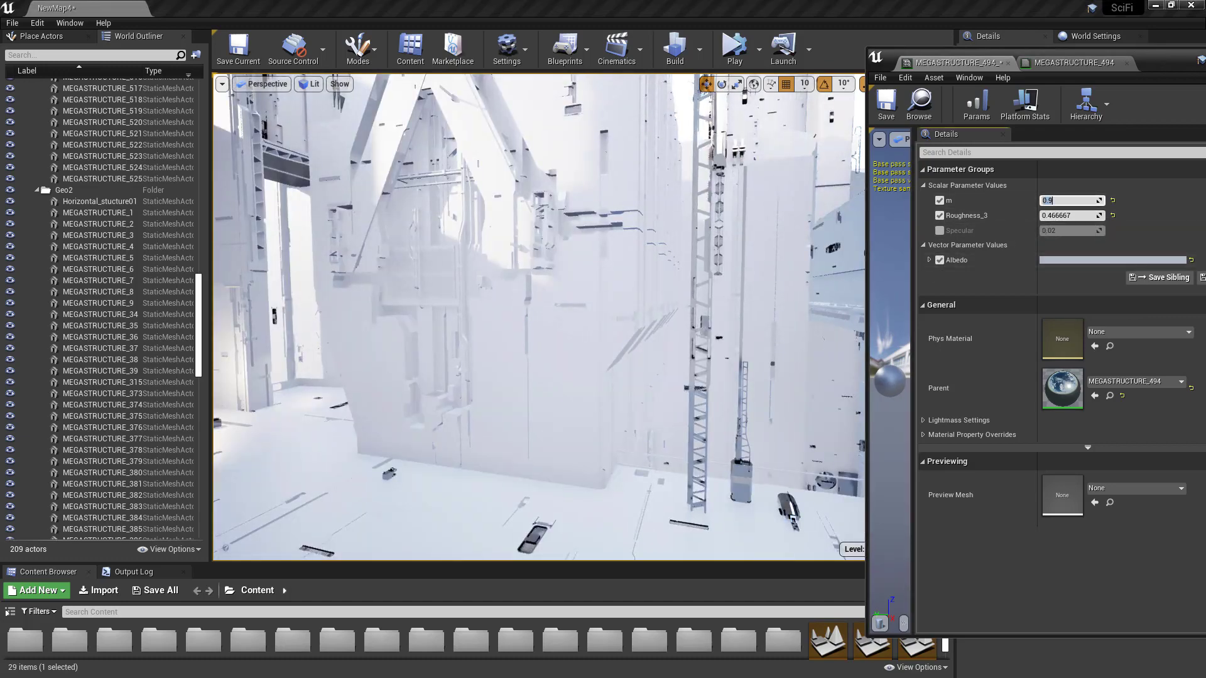
right_click_drag(736, 222, 757, 215)
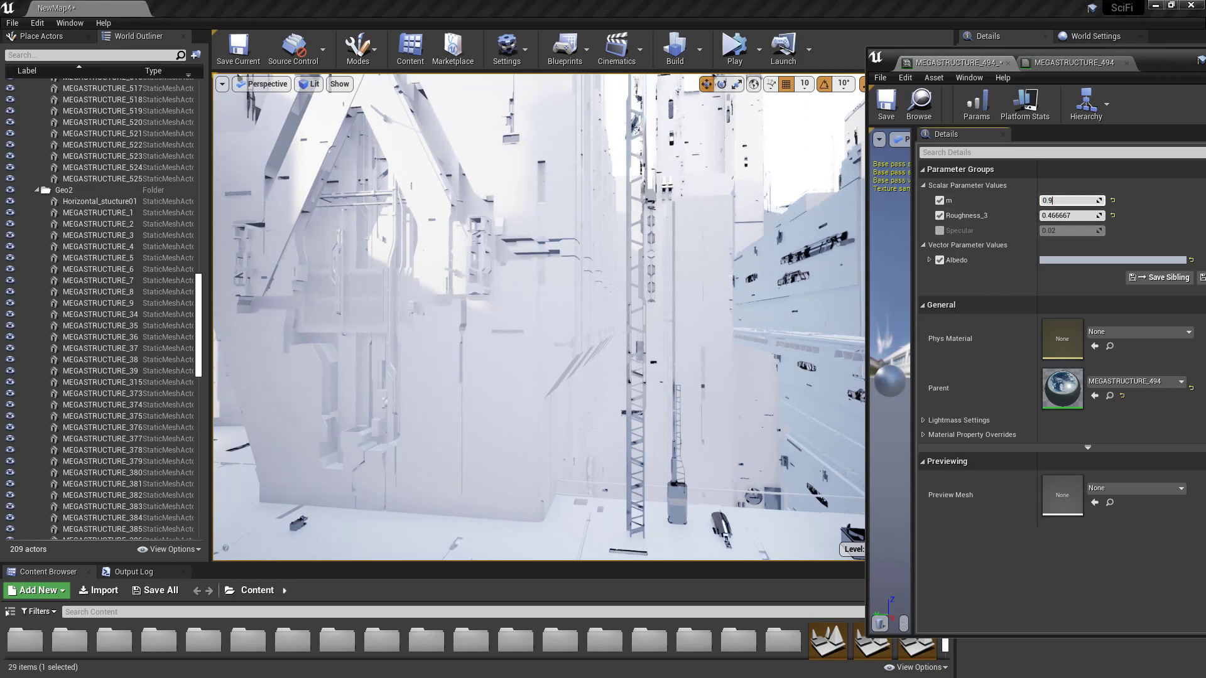
right_click_drag(648, 264, 631, 272)
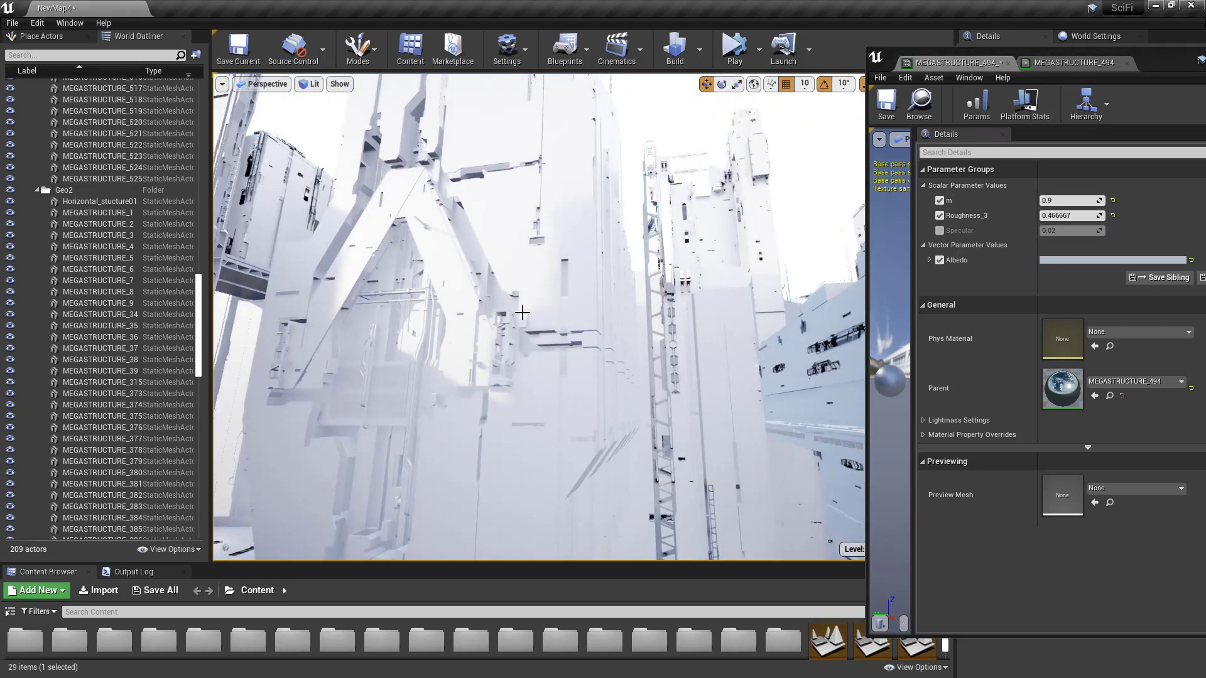
Try 0.98 and 0.95 for the material instance's m parameter, comparing the wall and floor shading
left_click(1059, 202)
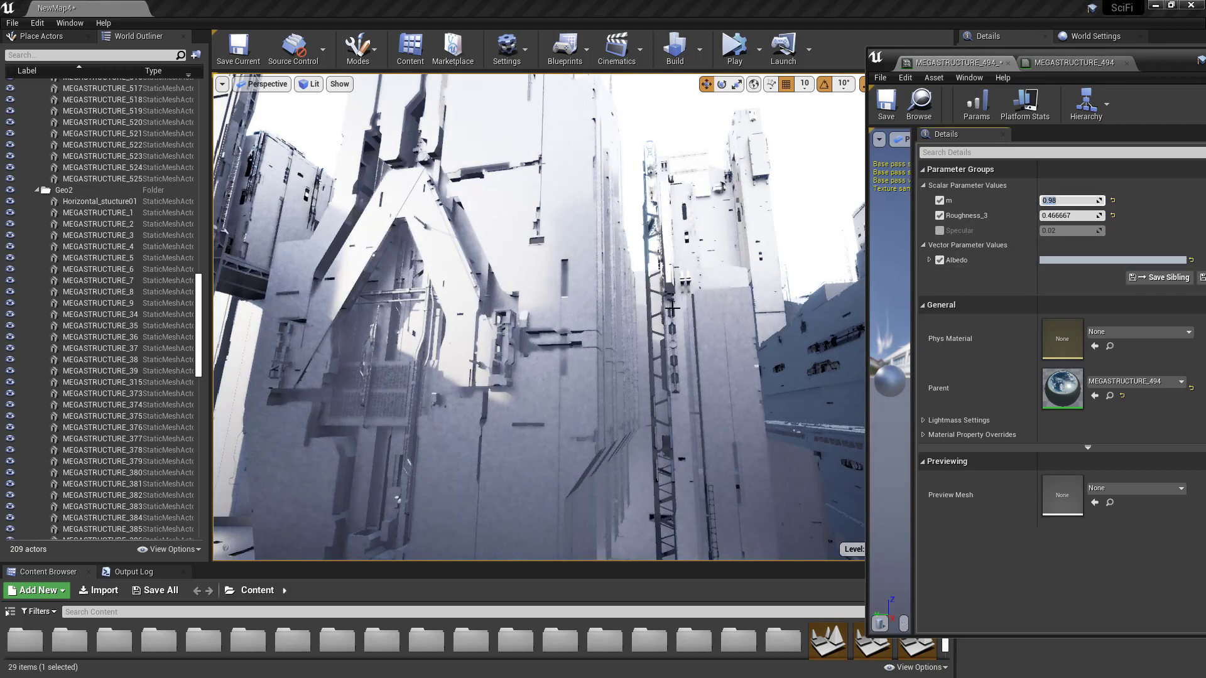
right_click_drag(636, 334, 596, 373)
left_click(1071, 201)
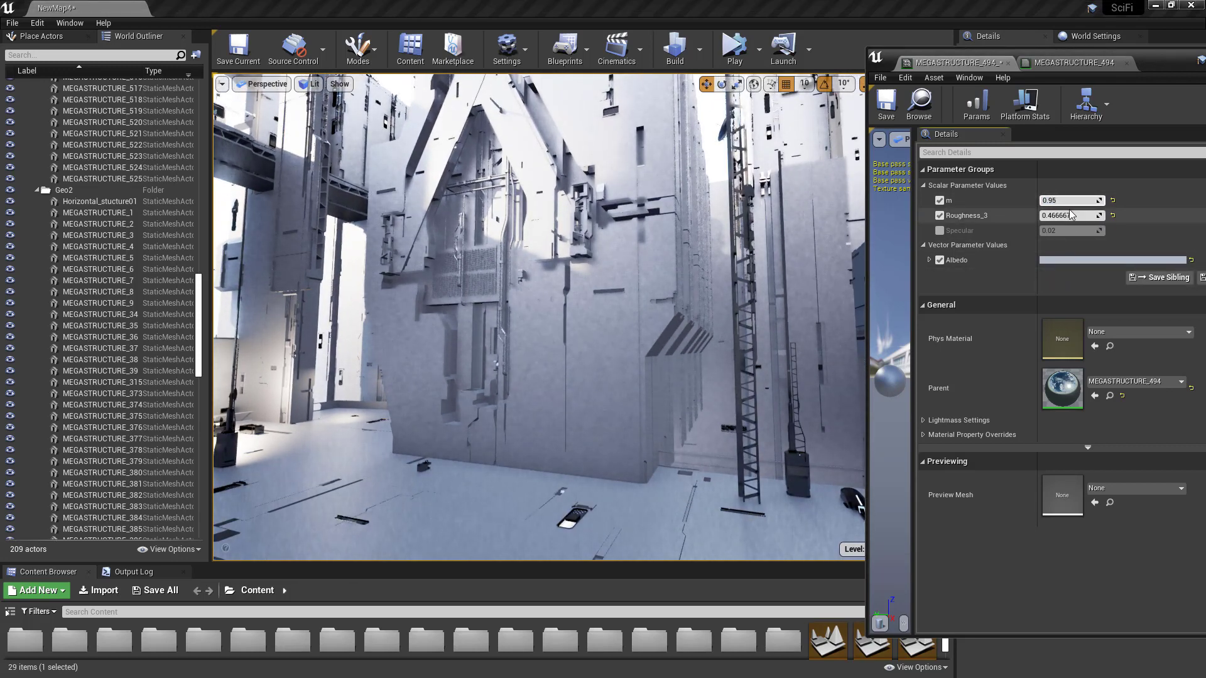
key("Return")
right_click_drag(696, 261, 719, 255)
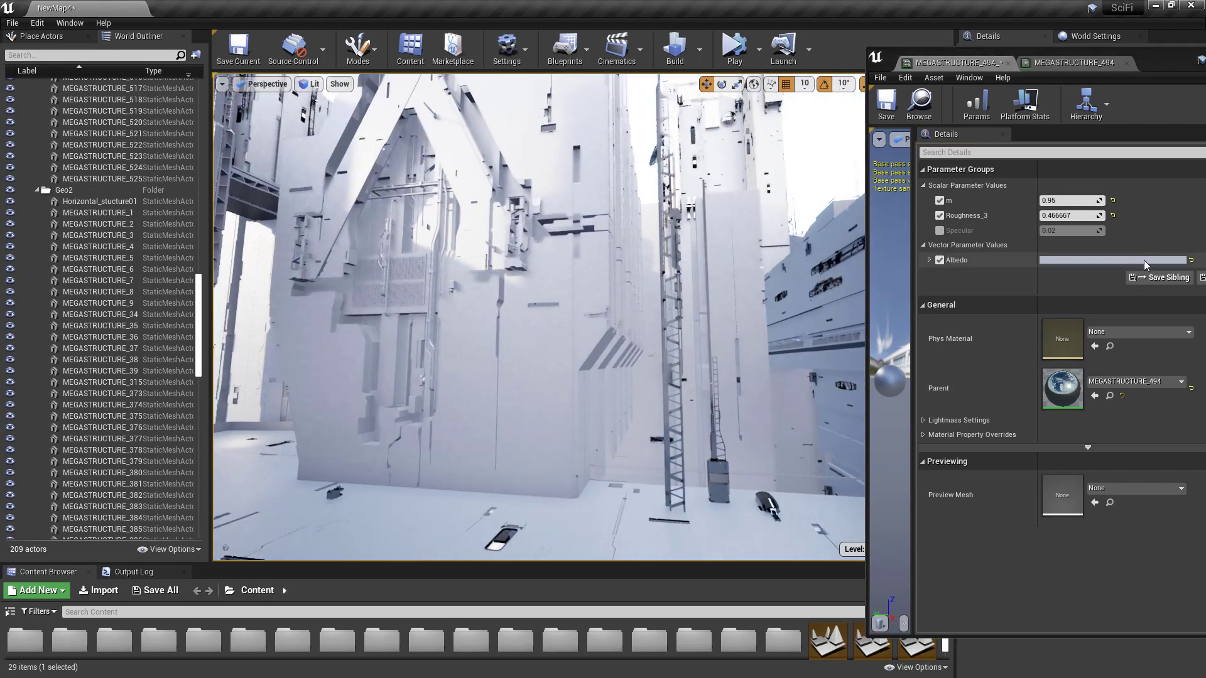
Darken the instance's Albedo colour to a V of 0.145833, lower Roughness_3 to 0.352381, and inspect the walls
left_click(1144, 260)
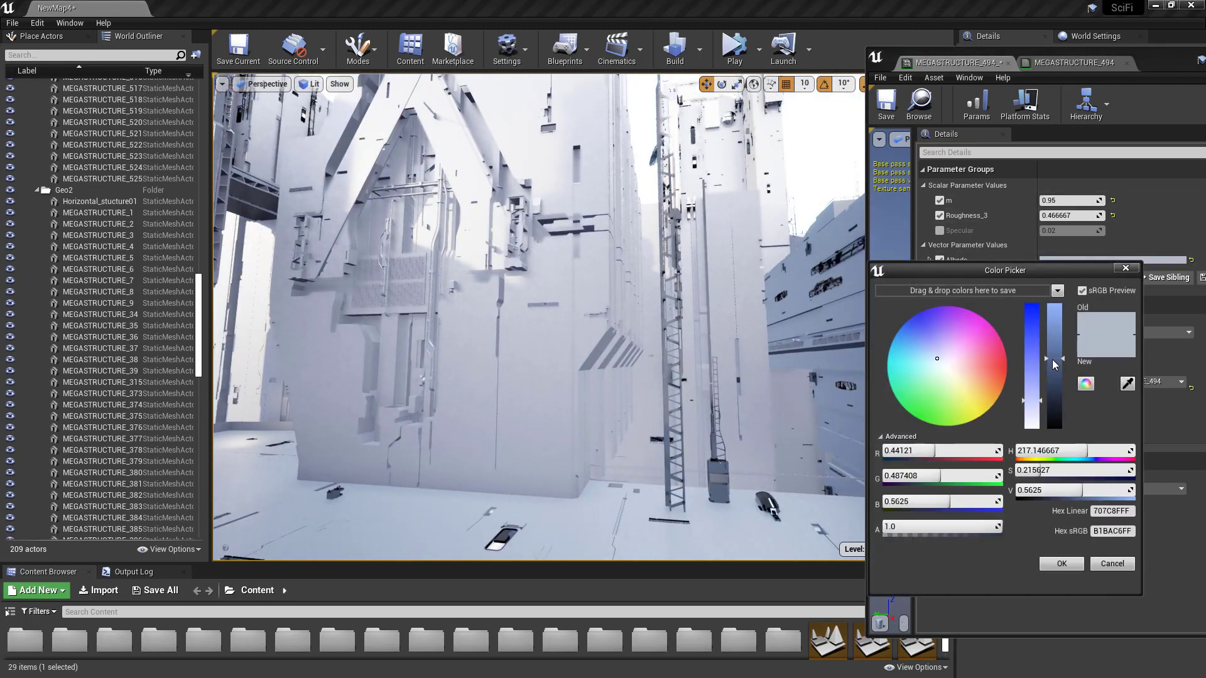
left_click_drag(1052, 359, 1096, 402)
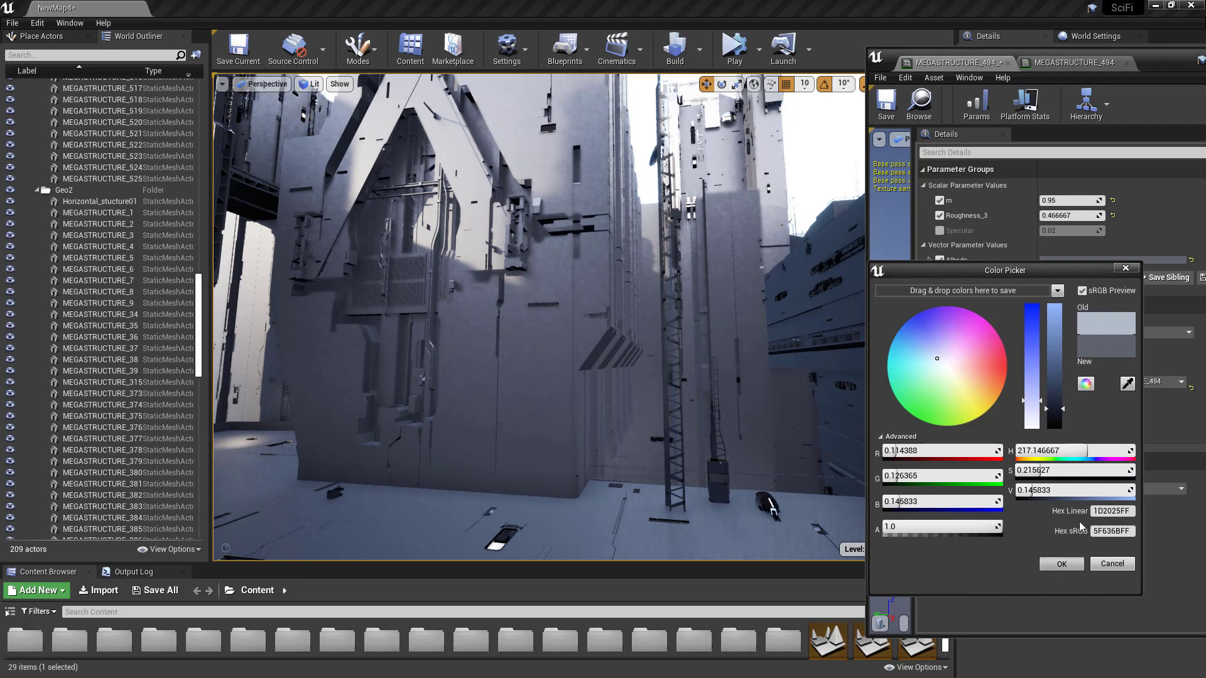
left_click(1061, 563)
mouse_move(1068, 215)
left_mouse_down()
mouse_move(1086, 215)
mouse_move(1063, 215)
left_mouse_up()
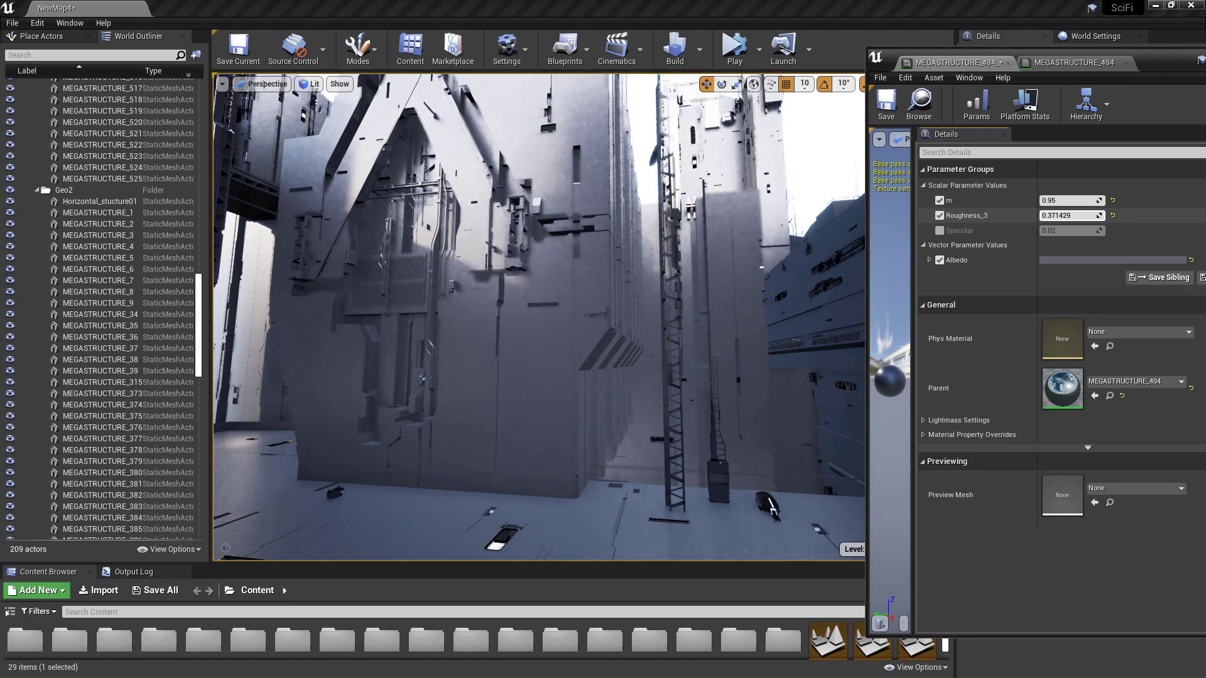
right_click_drag(628, 264, 600, 270)
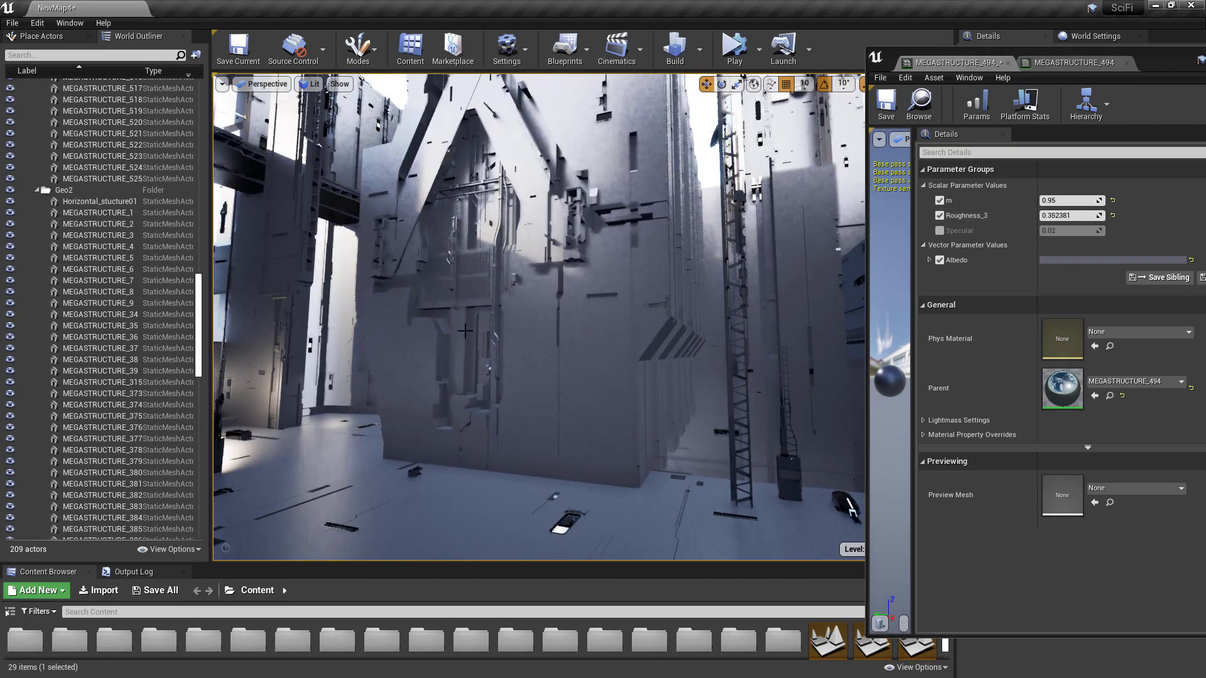
right_click_drag(494, 346, 506, 369)
right_click_drag(719, 289, 741, 358)
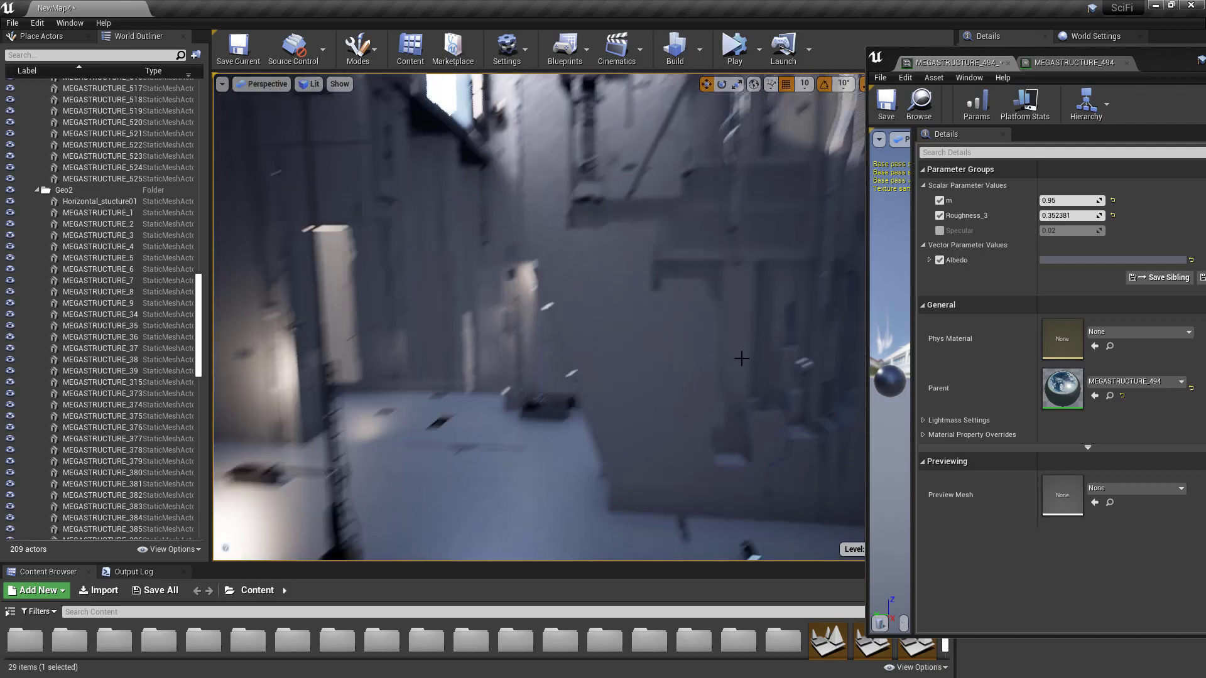
Raise the material instance's m parameter past 1, then set it to exactly 1.0
left_click_drag(1094, 200, 1106, 200)
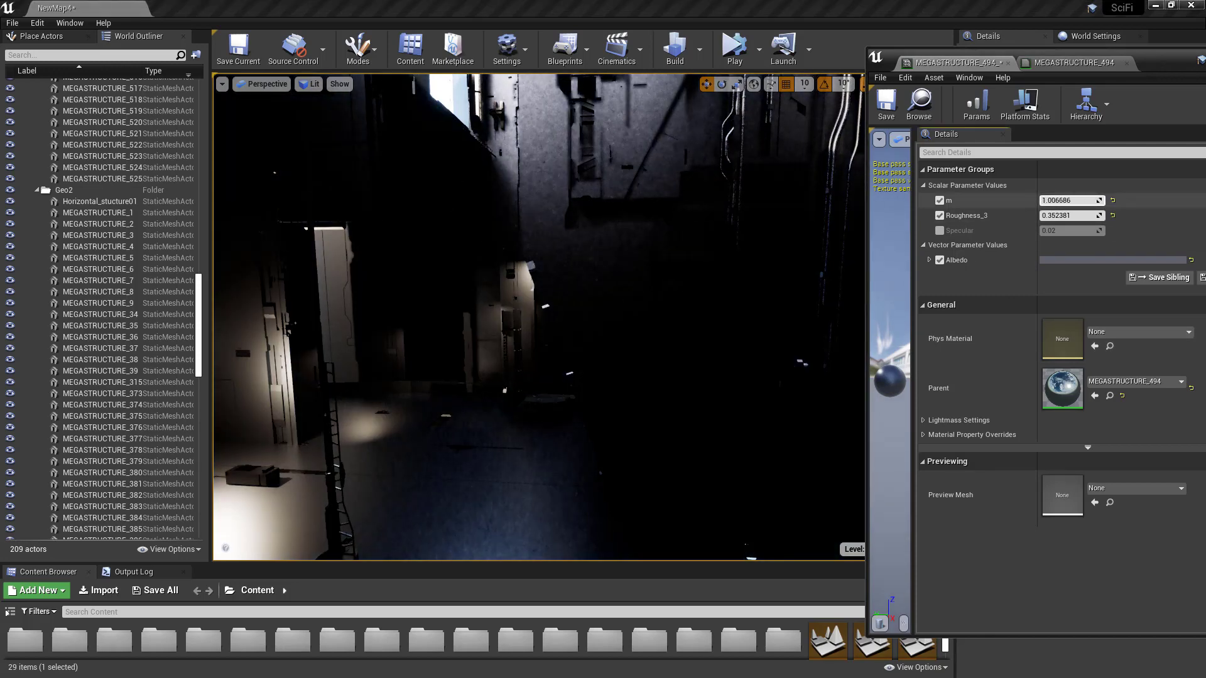
left_click(1092, 203)
type("1")
key("Return")
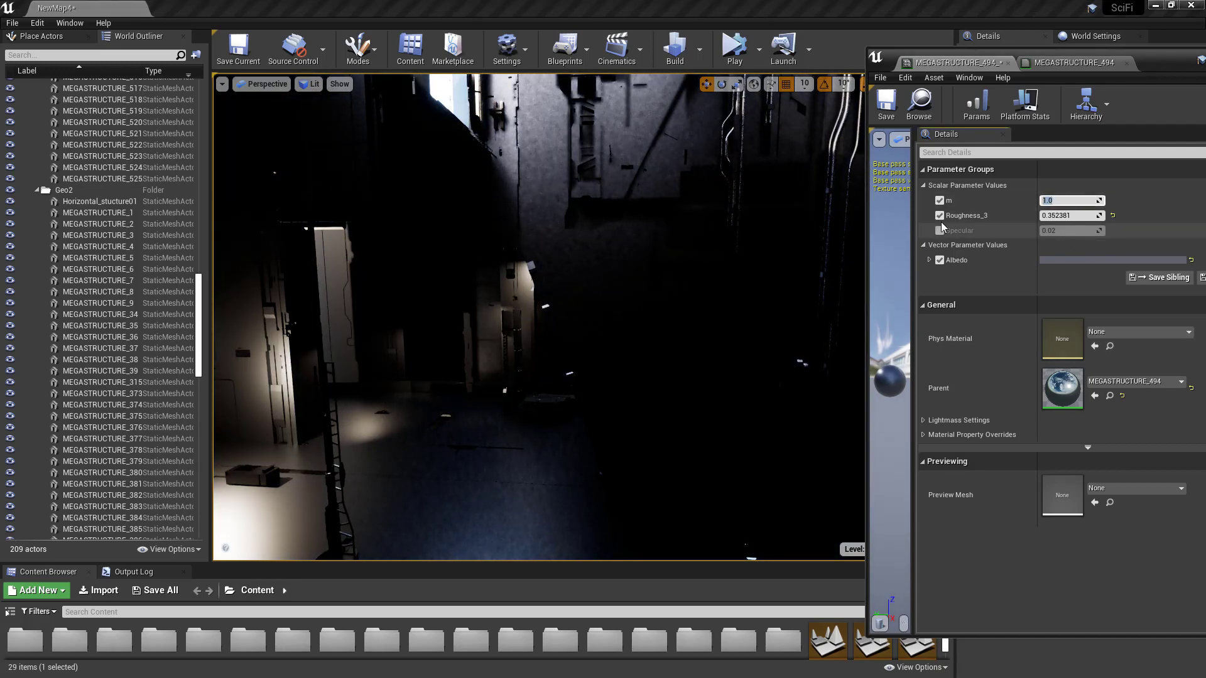
Try Roughness_3 at 0.52381 and 0.56 on the shadowed walls, then set it to 0.4
left_click(939, 216)
left_click_drag(1067, 216, 1105, 215)
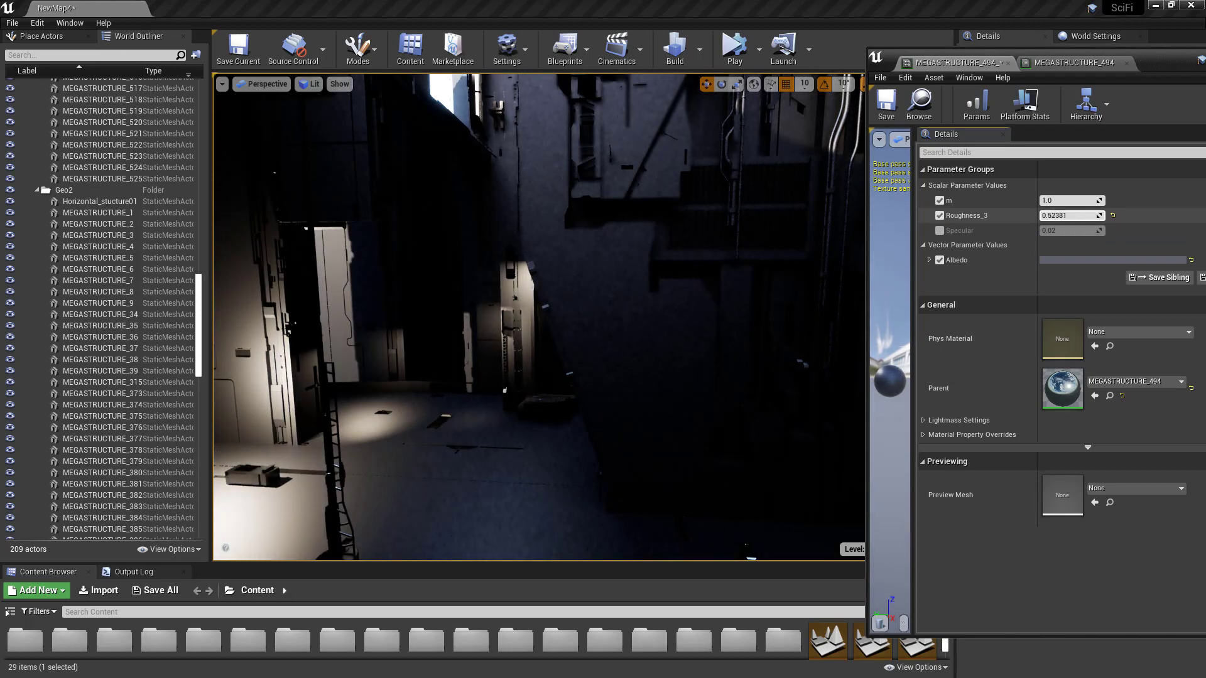
right_click_drag(710, 302, 754, 276)
left_click_drag(1063, 215, 1030, 241)
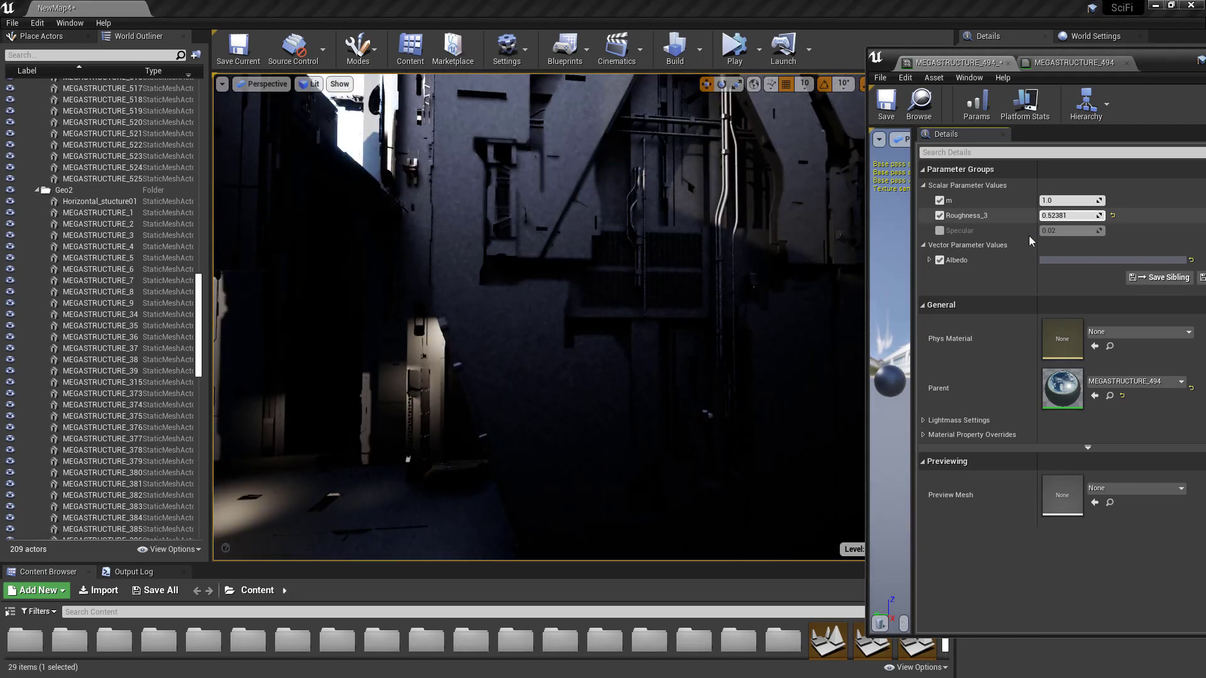
left_click(1068, 215)
type("0.56")
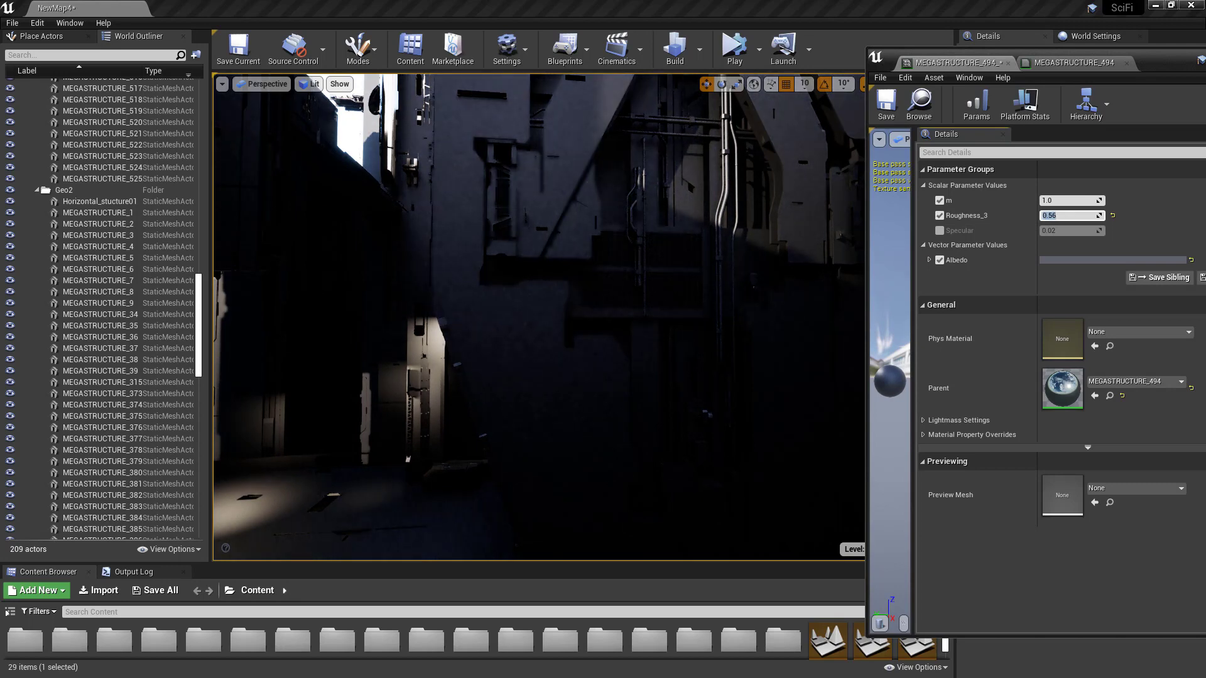
type("0.4")
key("Return")
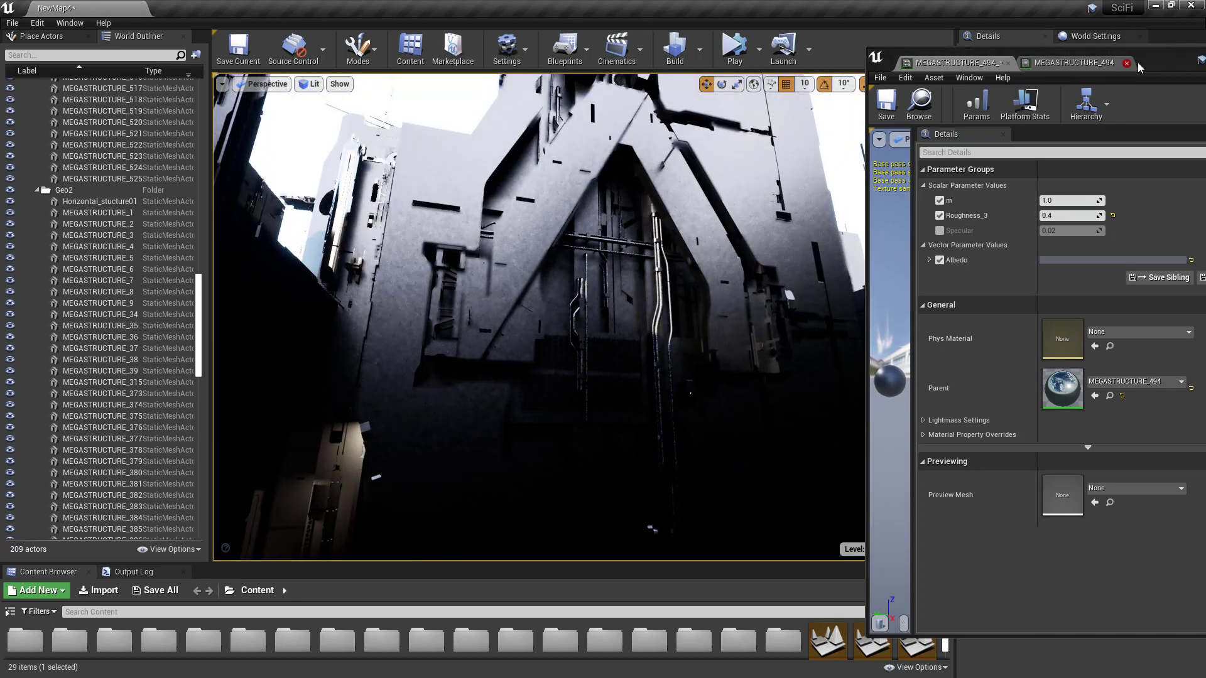
Select the PostProcessVolume and set its ray tracing reflections' Samples Per Pixel to 16
left_click_drag(1139, 67, 496, 319)
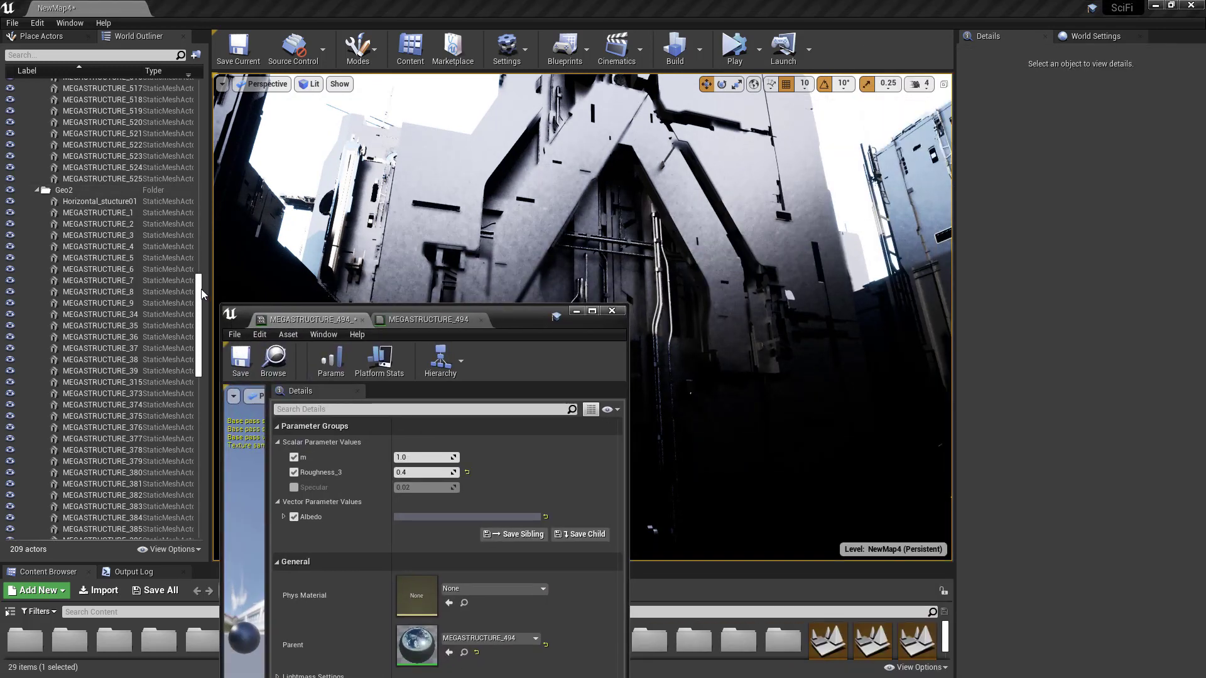
left_click_drag(202, 294, 179, 115)
left_click(113, 140)
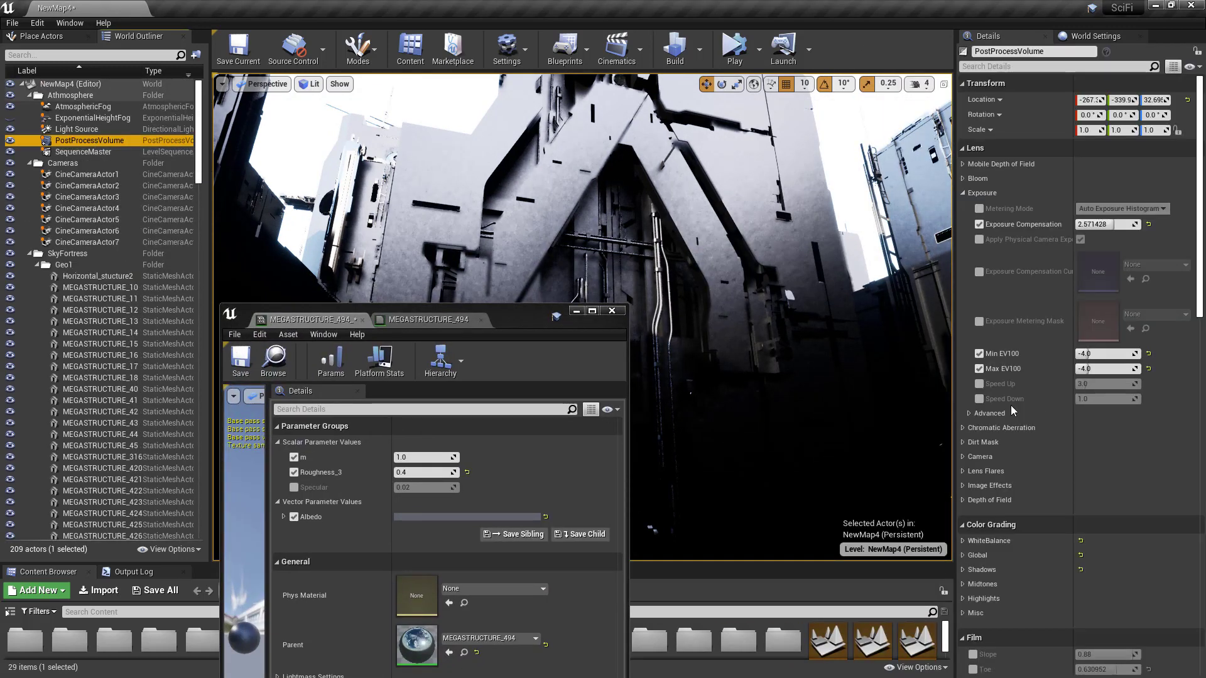
scroll(1201, 433, "down", 5)
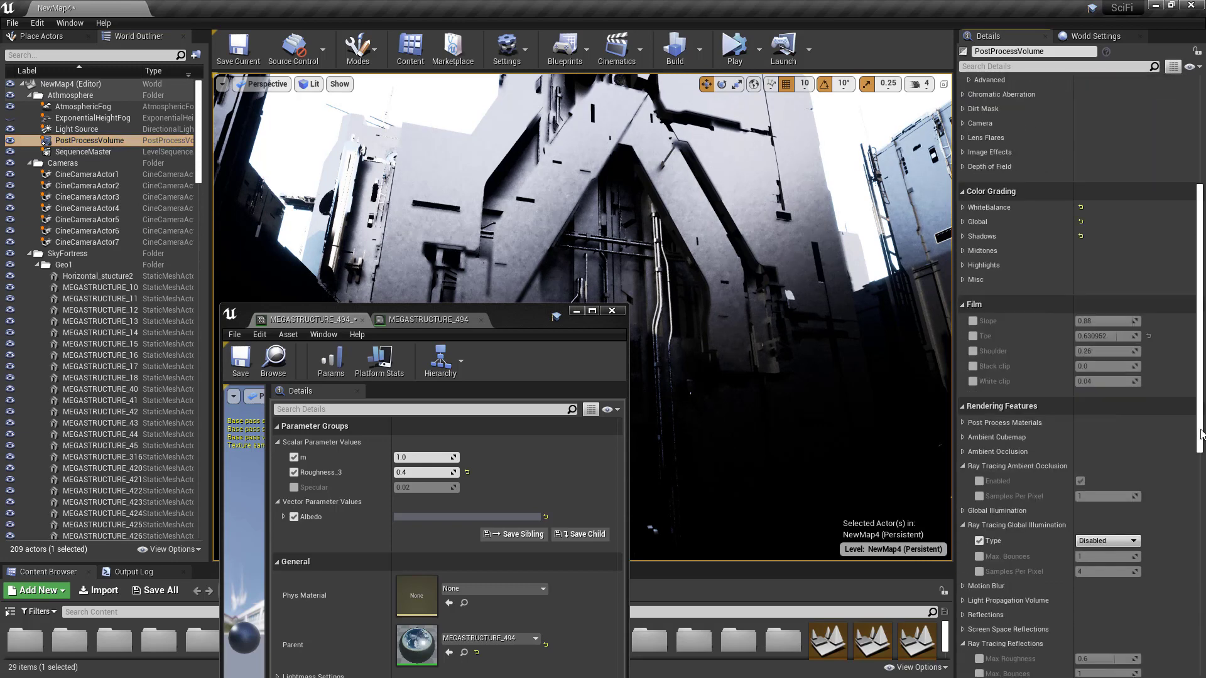
scroll(1200, 433, "down", 3)
left_click(1099, 535)
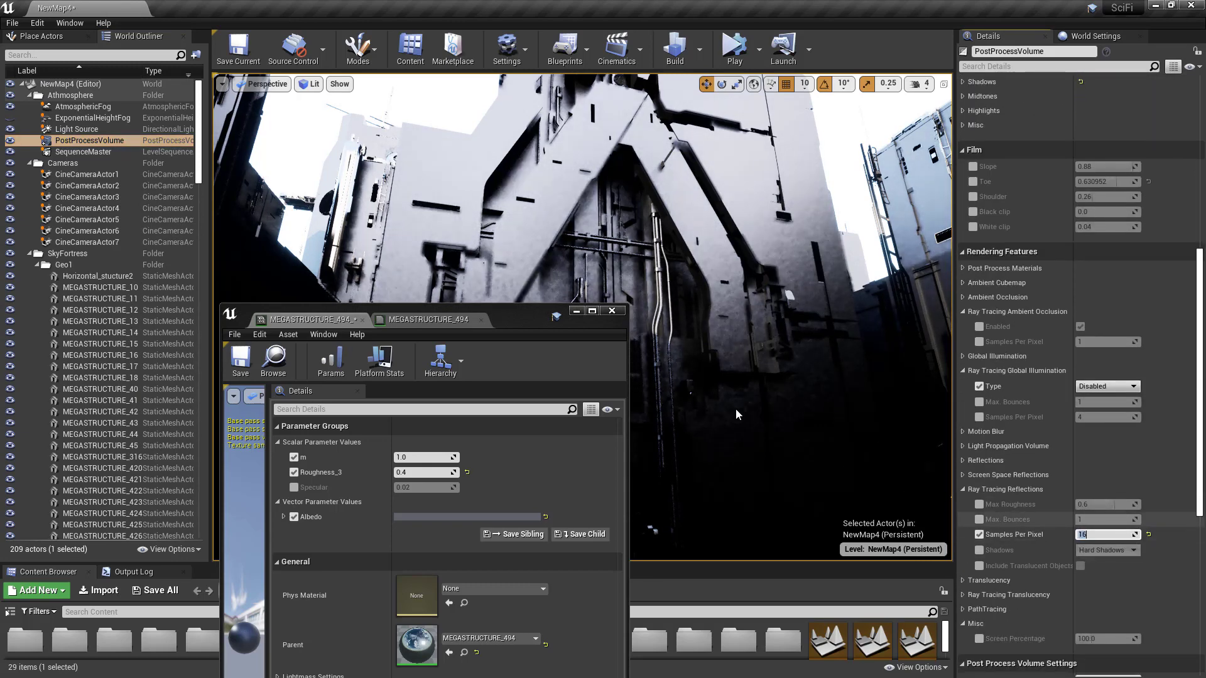
Move the material window clear of the wall and examine the reflection noise on the shadowed surfaces up close
left_click_drag(534, 311, 207, 422)
right_click_drag(600, 373, 543, 373)
scroll(682, 356, "up", 3)
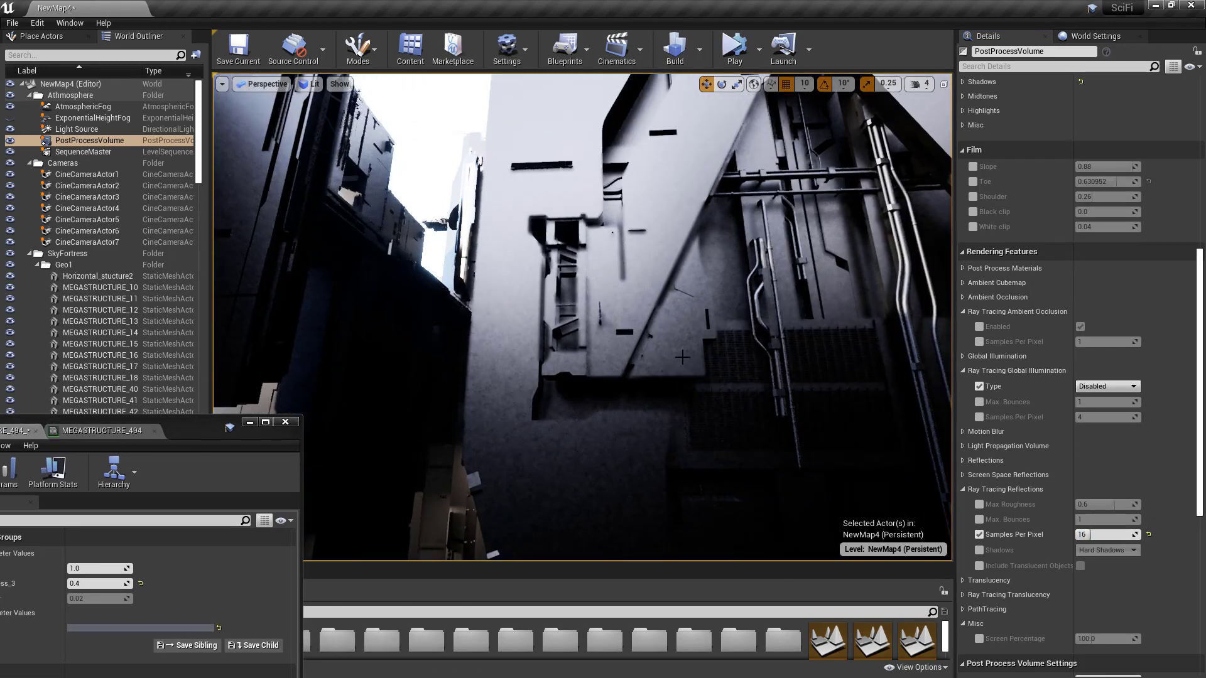
right_click_drag(682, 356, 603, 308)
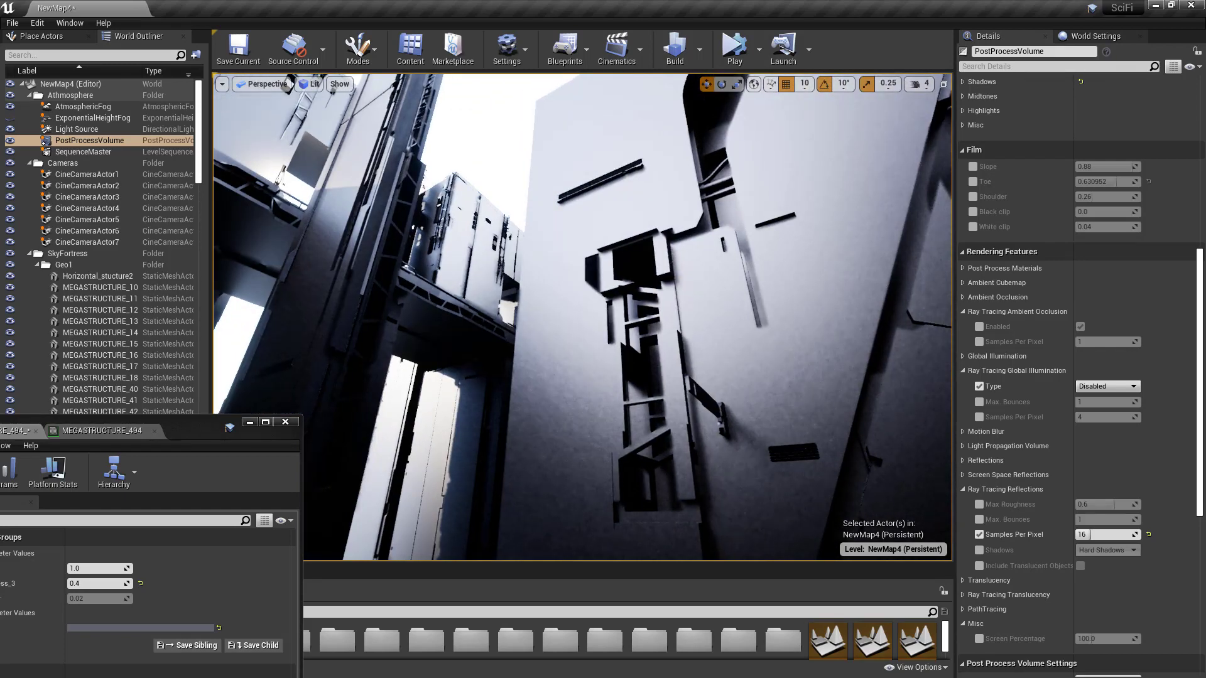
Switch to the CorberoHouseLesson project, frame the sphere, and inspect its Metal material's Metallic and Roughness inputs before closing the material
left_click(1156, 6)
left_click(600, 320)
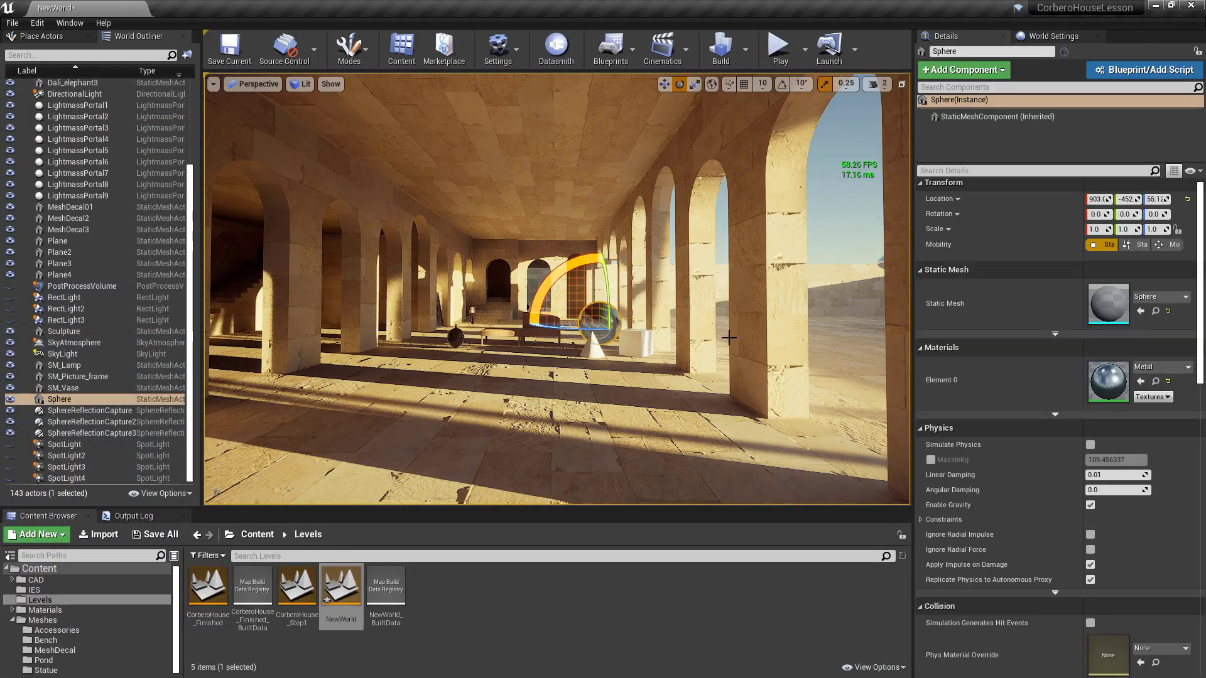
key("f")
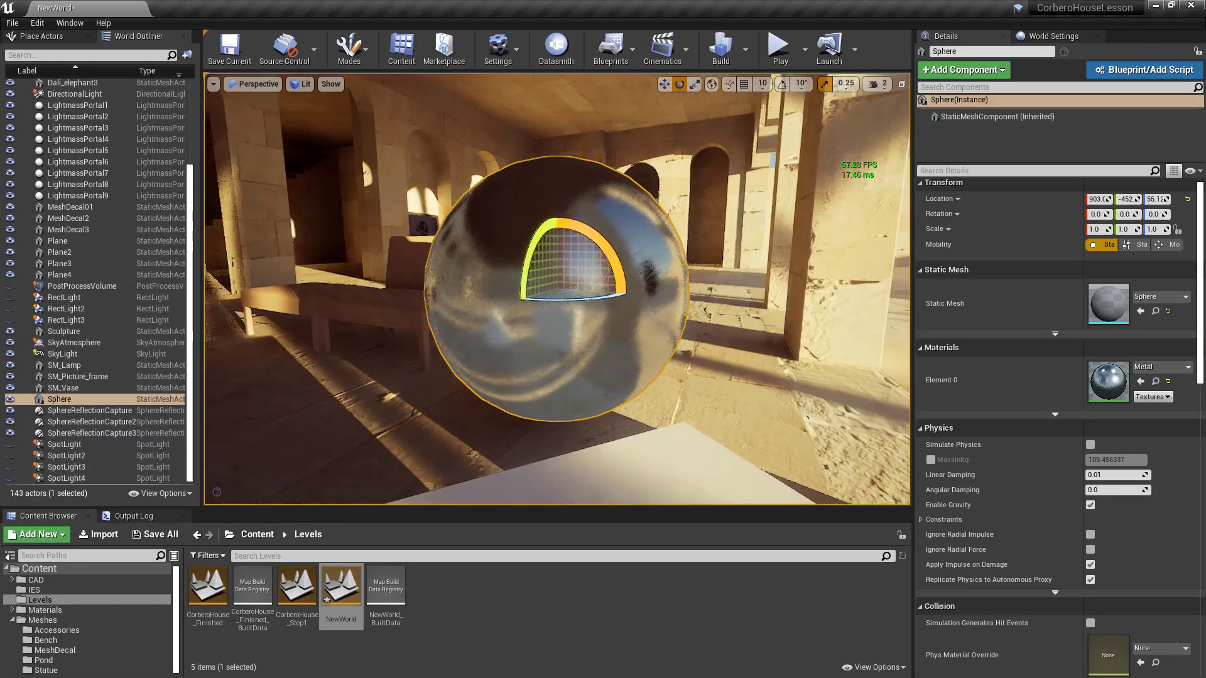
double_click(1107, 383)
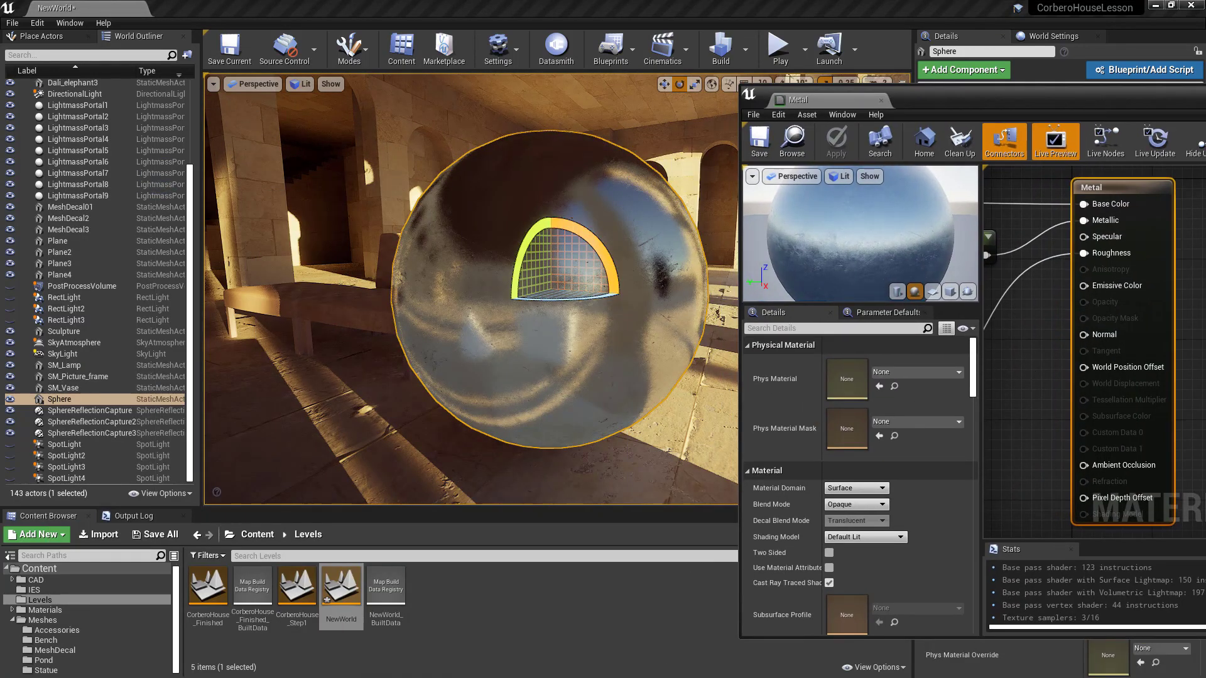
right_click_drag(1025, 387, 1090, 334)
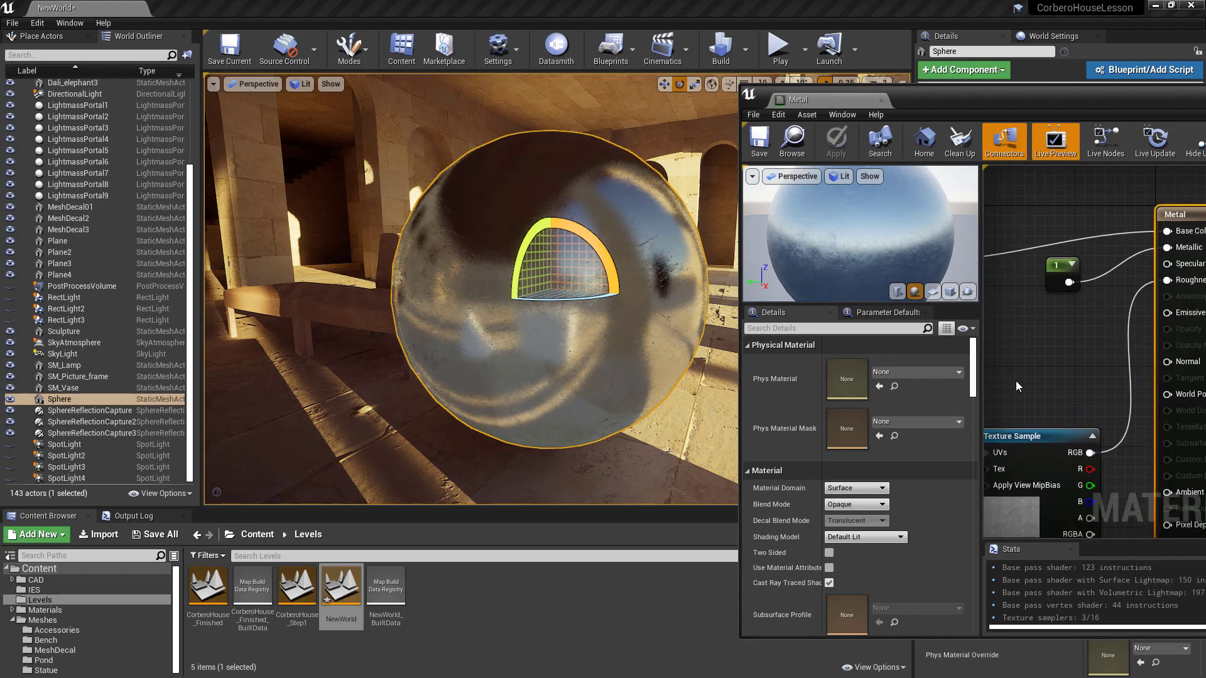
left_click_drag(937, 101, 590, 390)
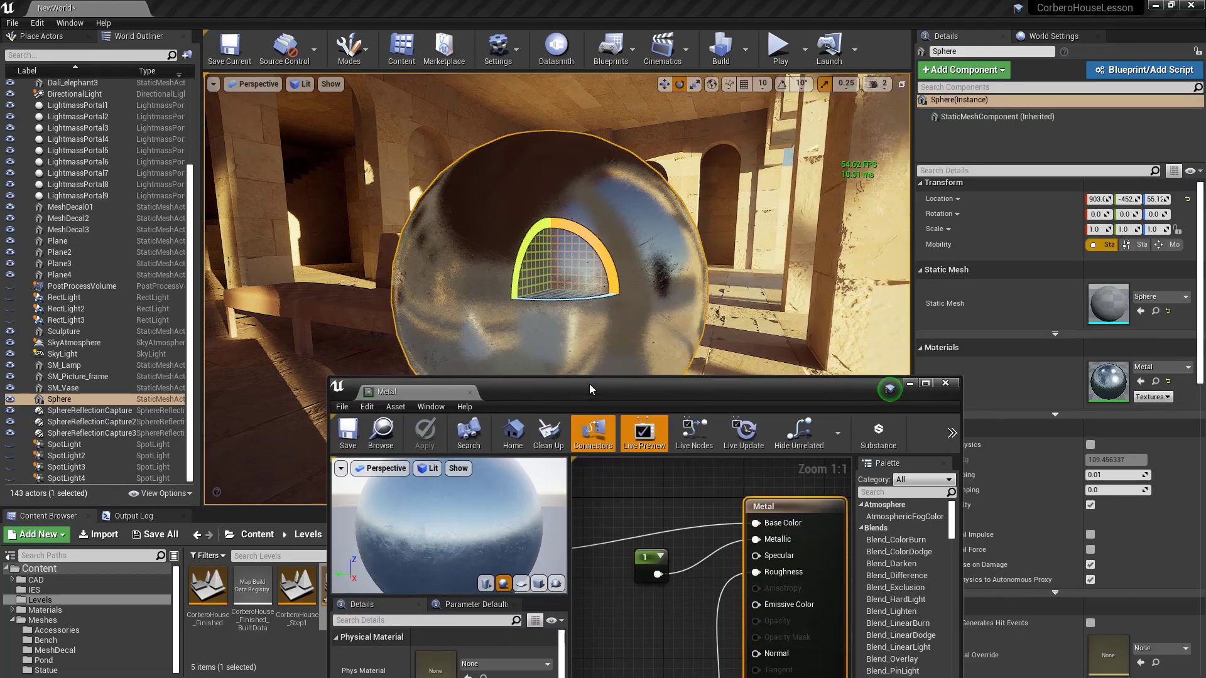
left_click(949, 385)
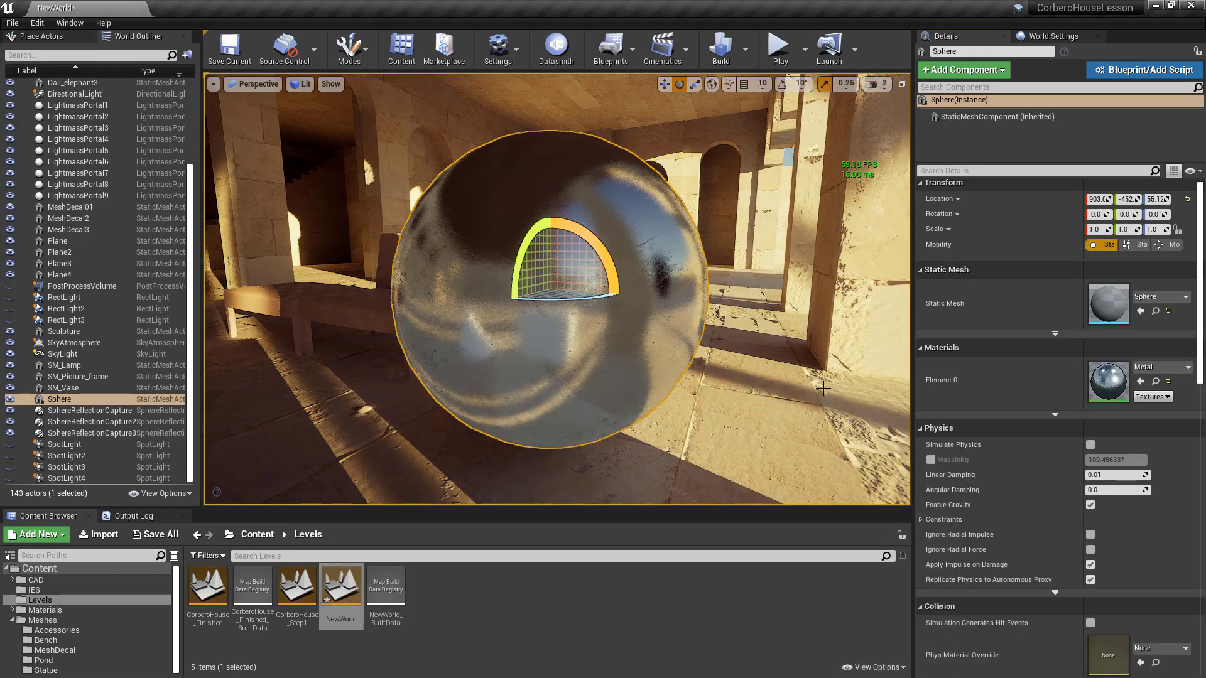
Deselect the sphere, switch the viewport to Detail Lighting, and frame the soft shadow edge on the arched wall
right_click_drag(788, 380, 769, 322)
left_click(726, 240)
key("s")
right_click_drag(707, 277, 679, 312)
right_click_drag(593, 285, 547, 286)
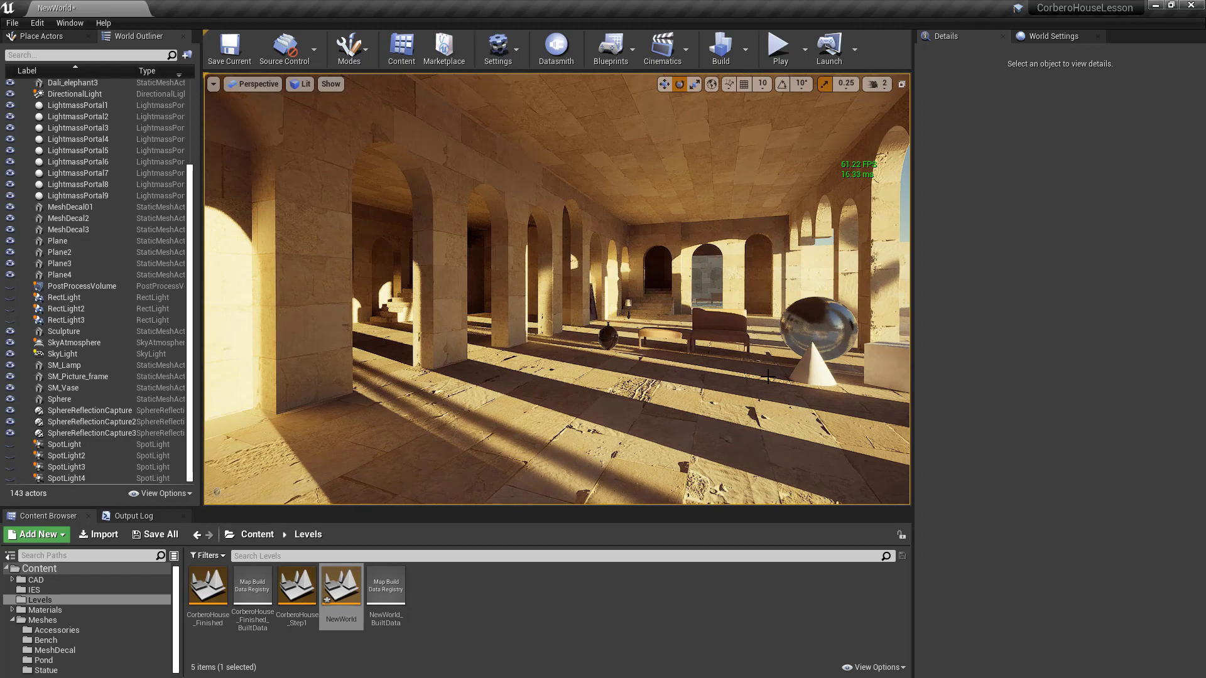
right_click_drag(547, 286, 719, 402)
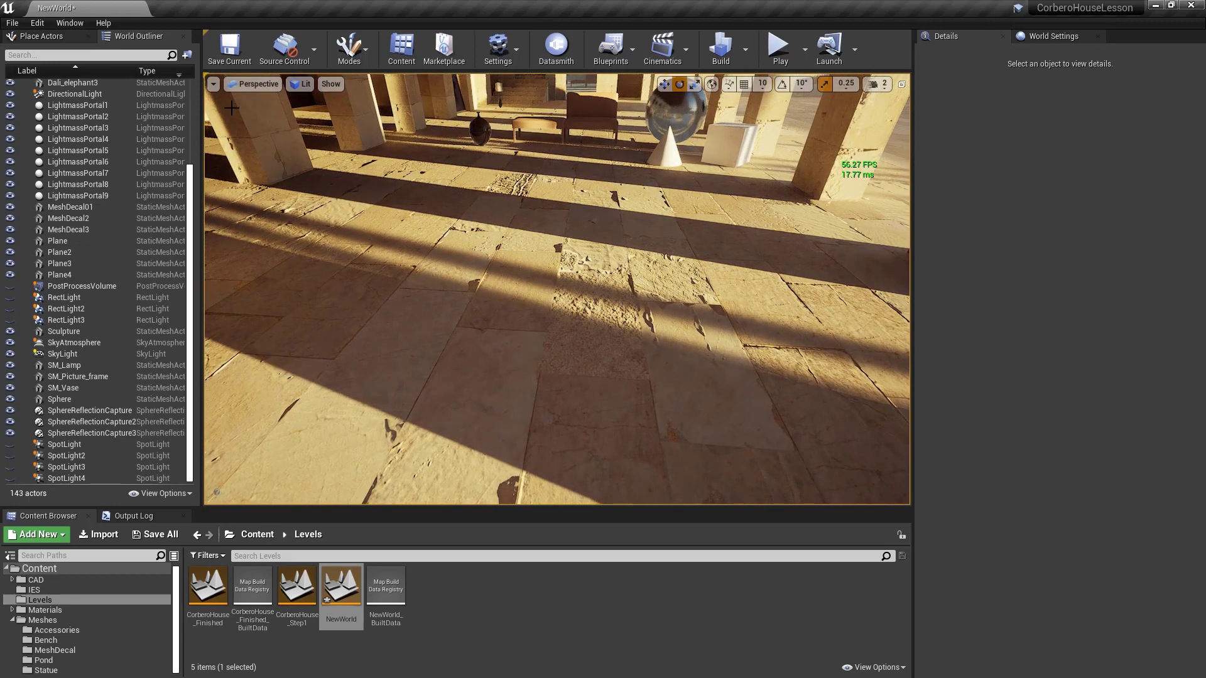
left_click(302, 88)
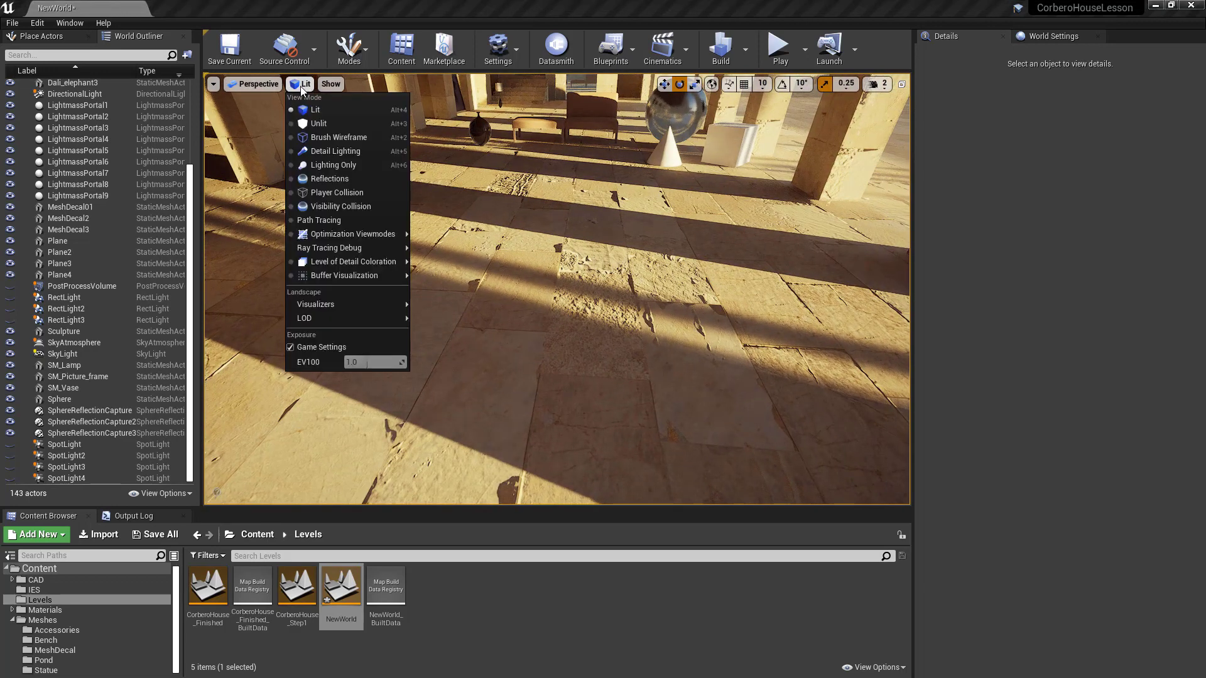
left_click(332, 151)
right_click_drag(332, 151, 460, 183)
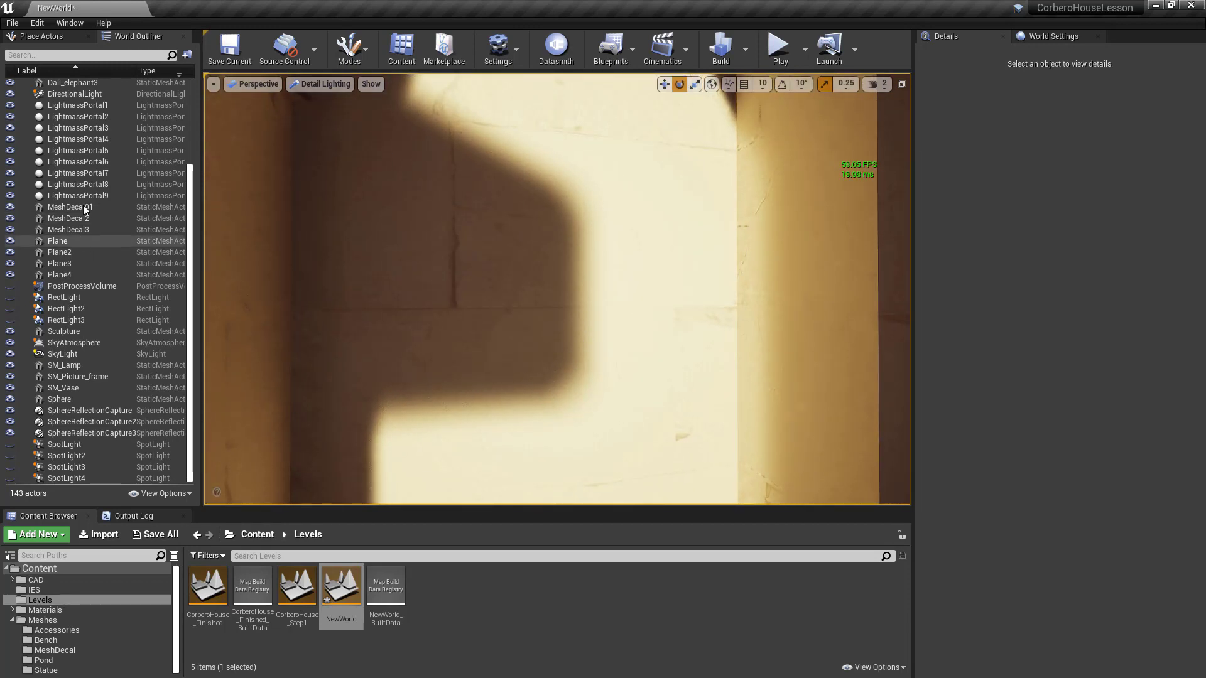
Select the DirectionalLight, set its ray tracing Samples Per Pixel to 4, and inspect the wall's shadow edges
left_click(74, 94)
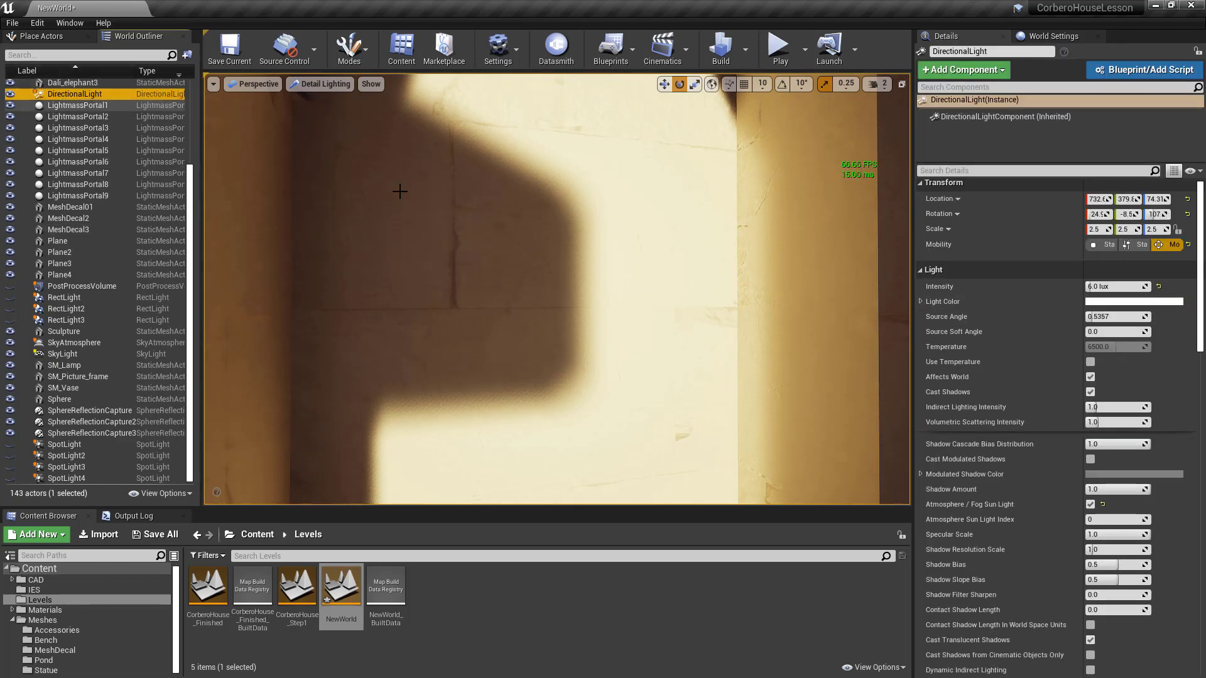
scroll(1068, 328, "down", 8)
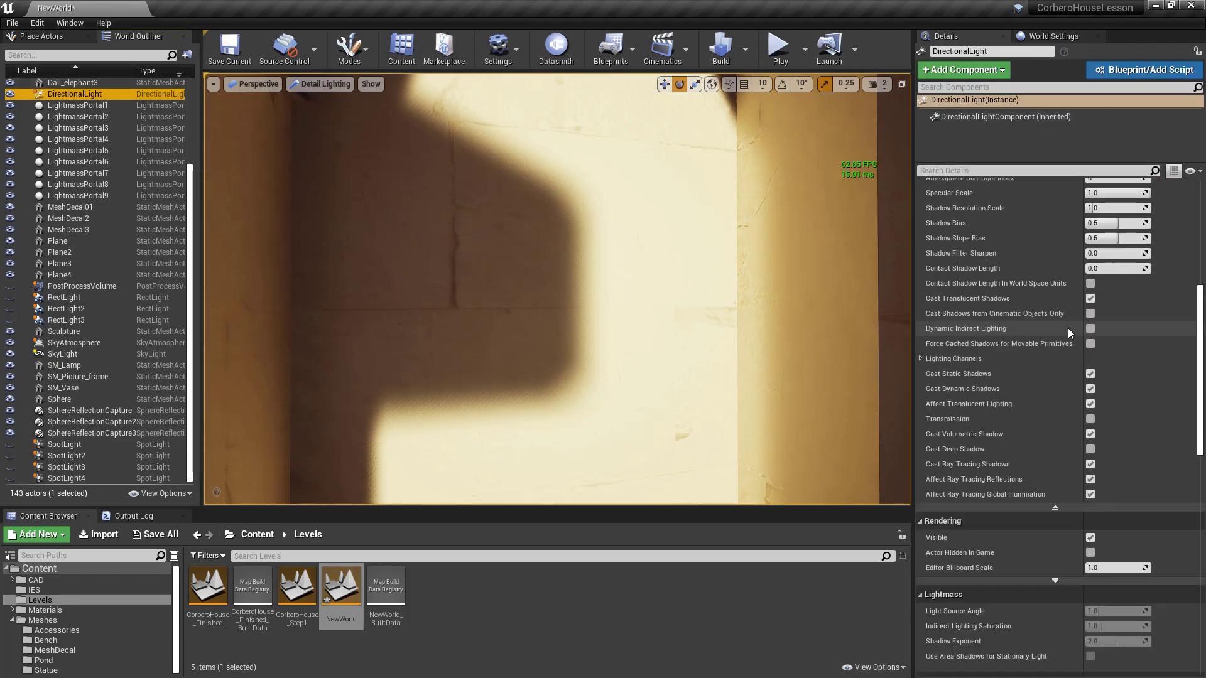
scroll(1070, 327, "down", 8)
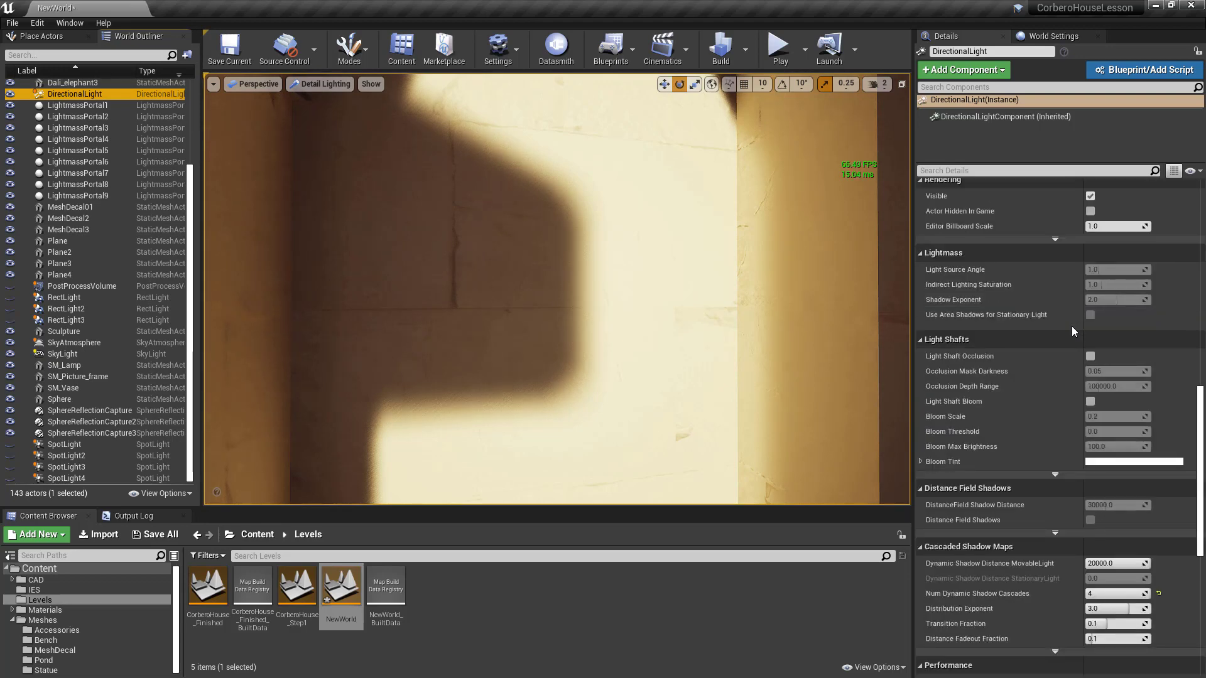
scroll(1071, 326, "down", 8)
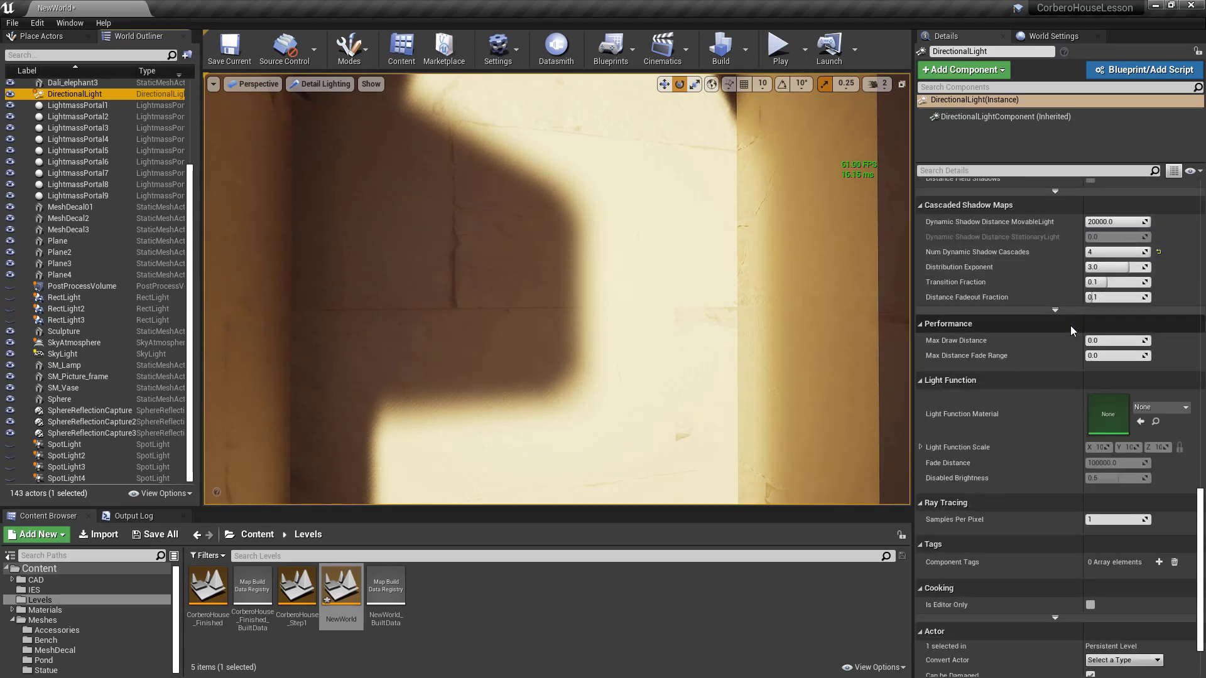
scroll(1070, 325, "down", 2)
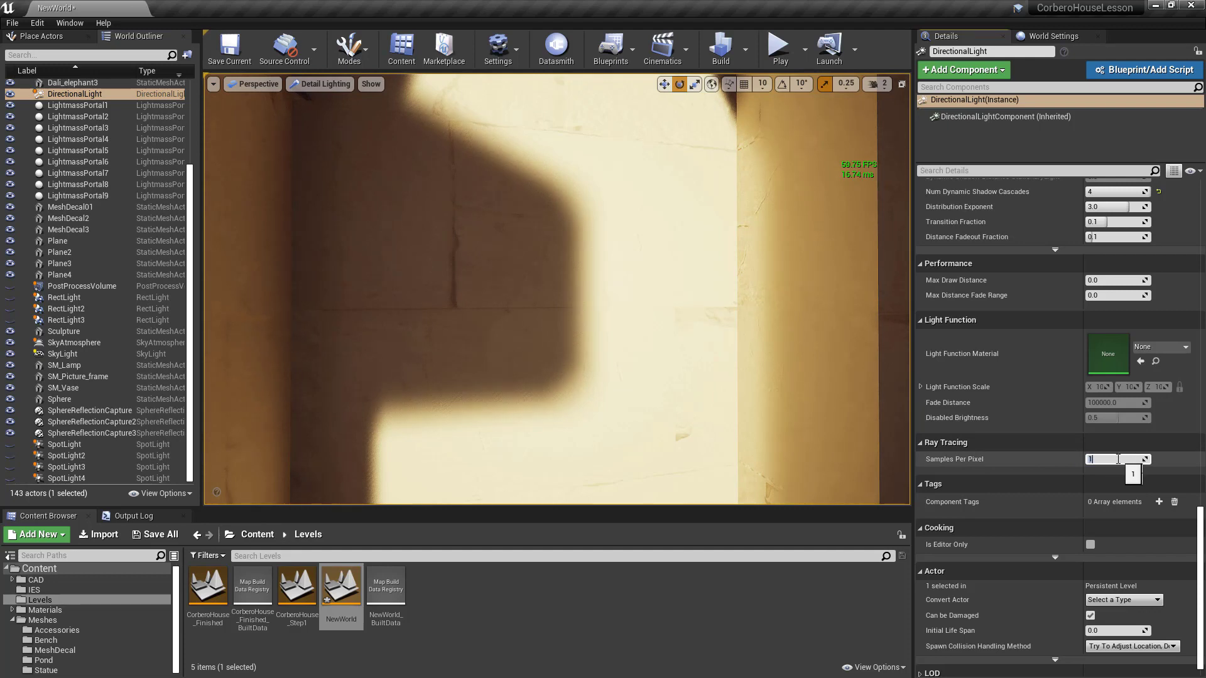
type("4")
right_click_drag(629, 317, 657, 242)
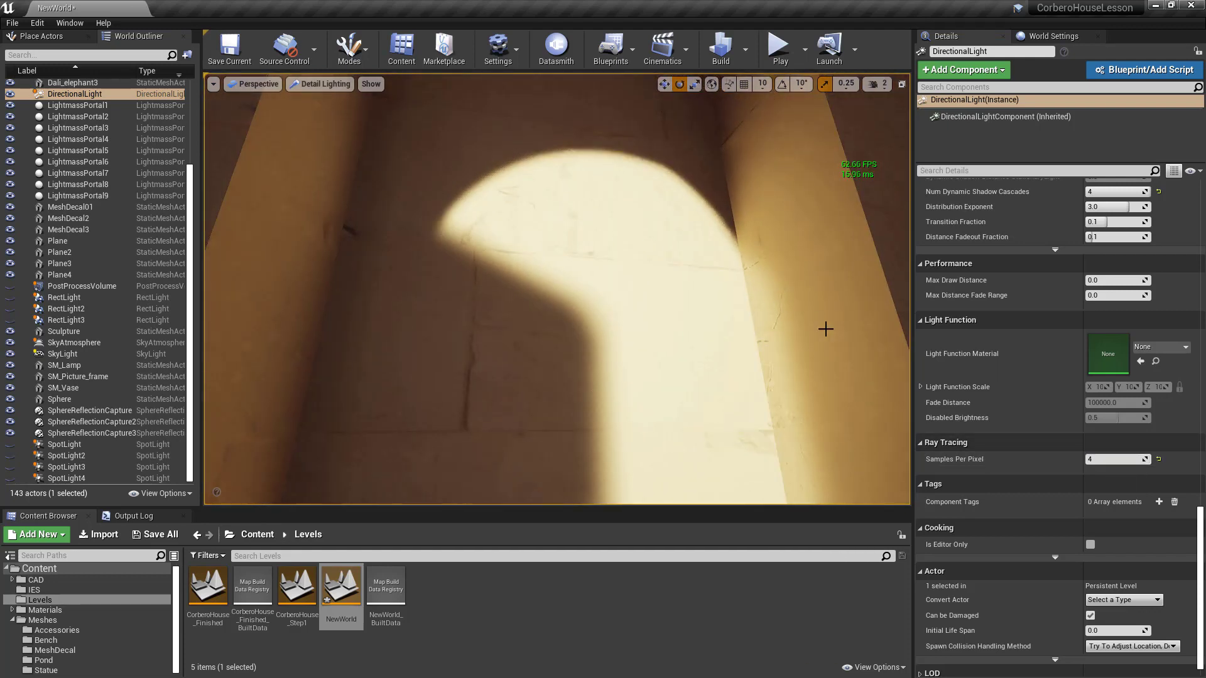
left_click_drag(608, 231, 606, 161)
right_click_drag(608, 243, 608, 283)
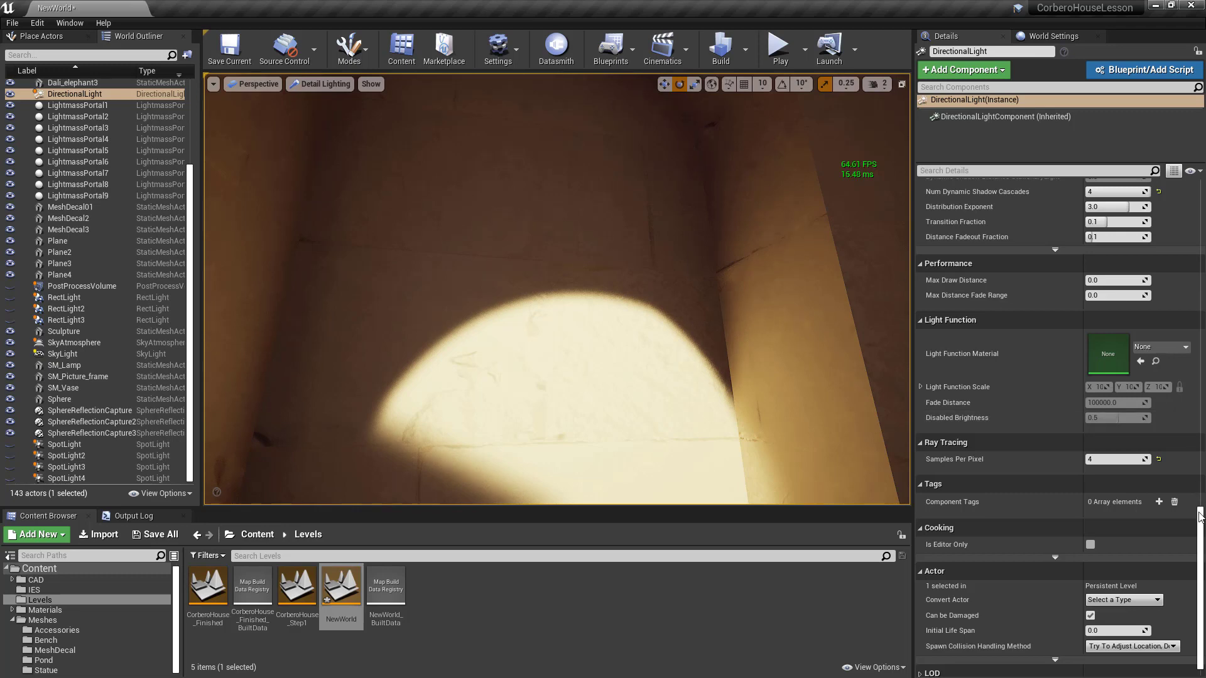
Raise the DirectionalLight's Source Angle to about 4.1 and examine the shadow softness across the arches
mouse_move(1200, 517)
left_mouse_down()
mouse_move(1200, 211)
mouse_move(1200, 514)
left_mouse_up()
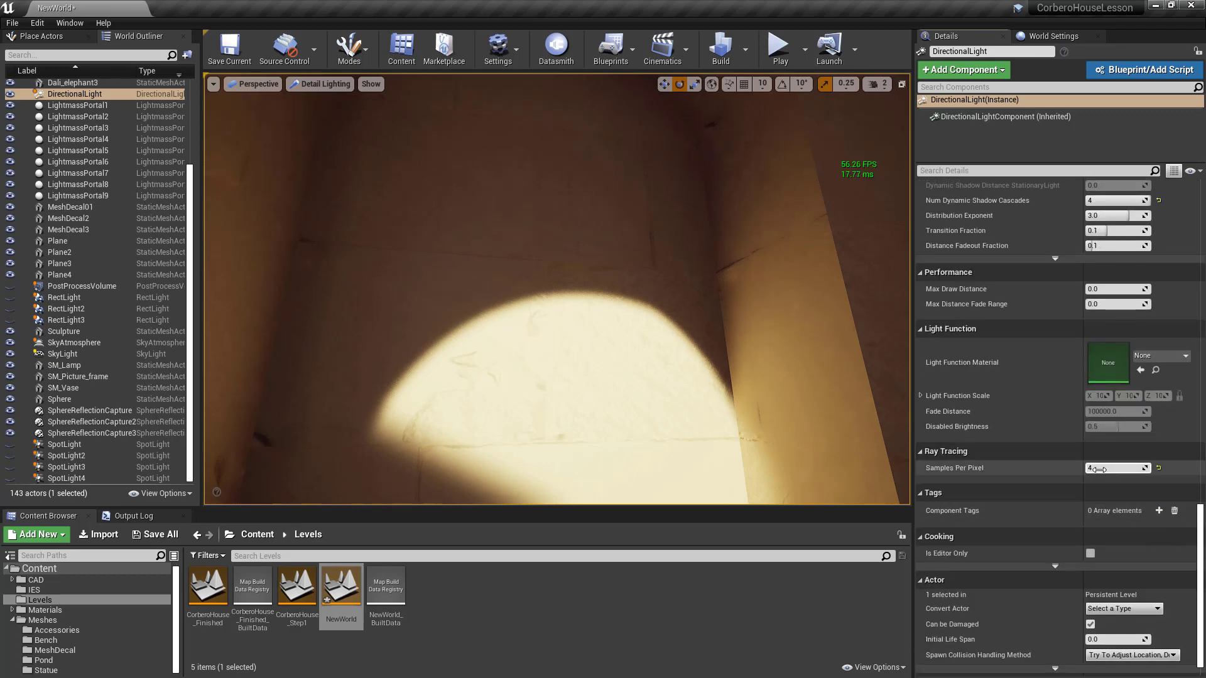
scroll(995, 346, "up", 15)
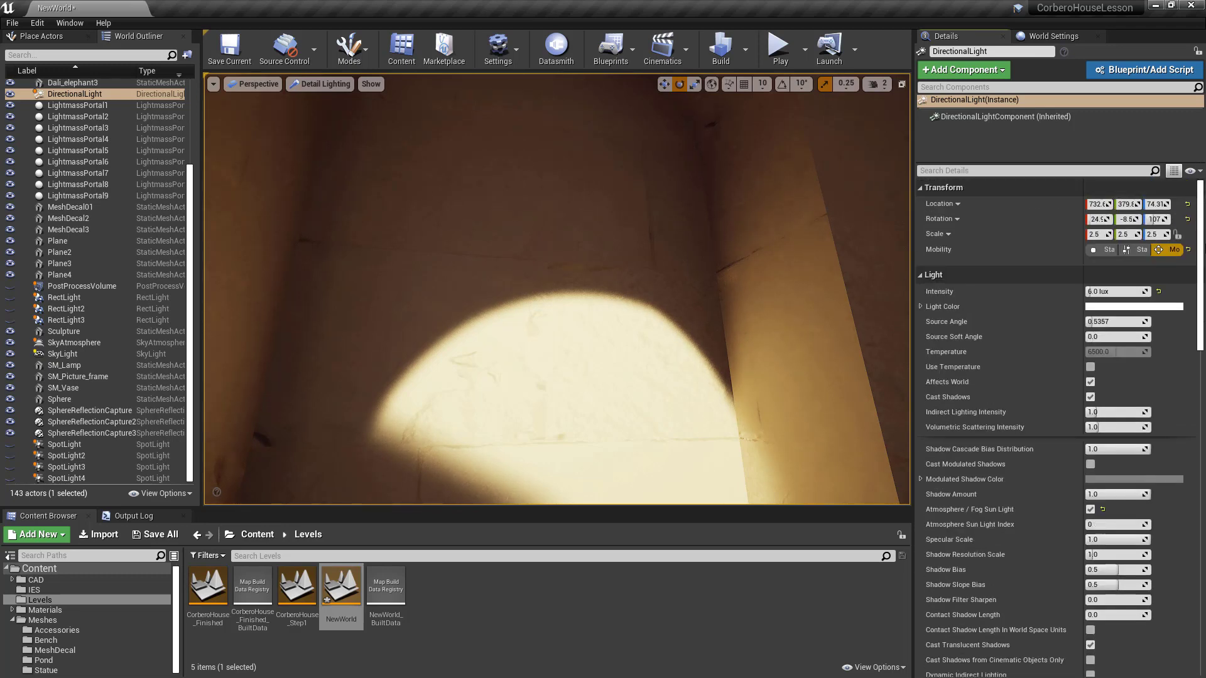
left_click_drag(1111, 321, 1143, 321)
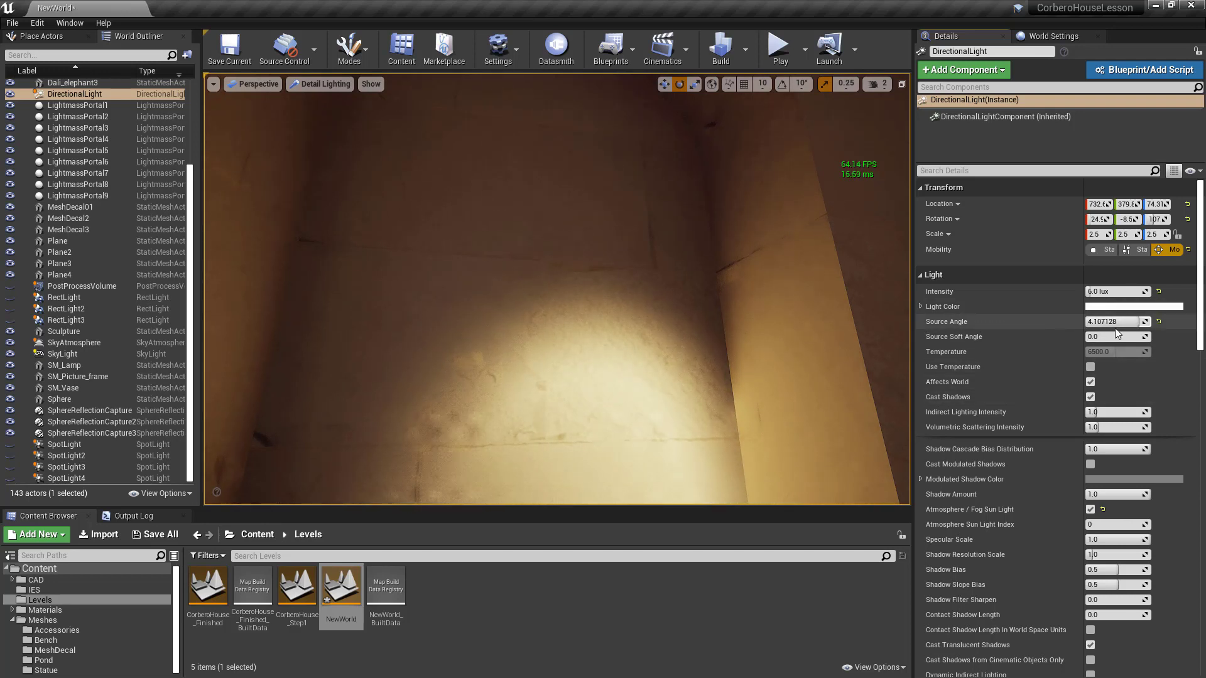
right_click_drag(648, 318, 631, 369)
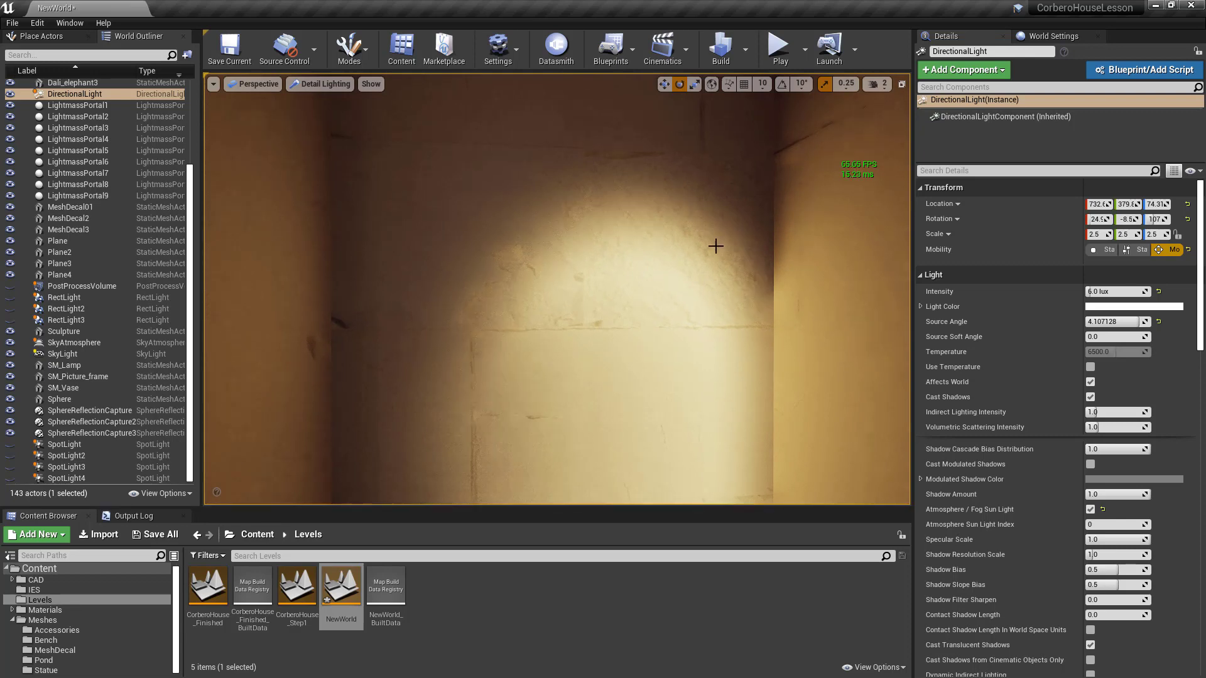
scroll(619, 314, "down", 10)
scroll(619, 314, "up", 3)
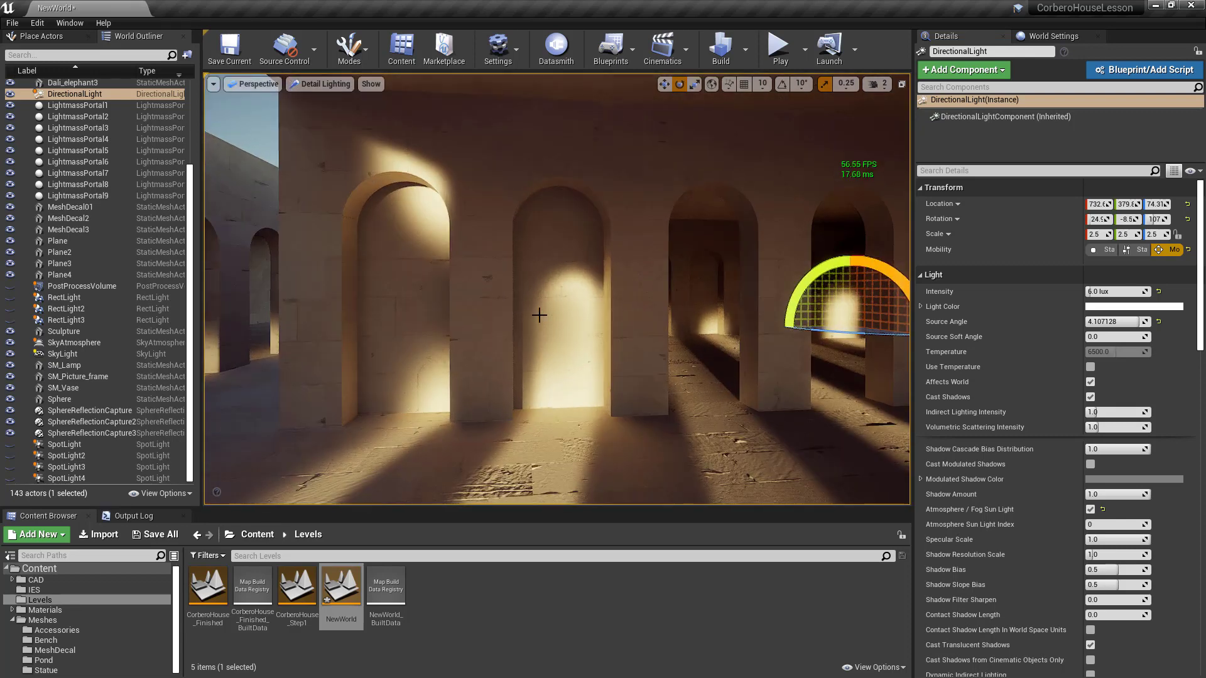
Compare shadows at a Source Angle of about 1, set it to 5, and rotate the light, ending at a Z rotation of 107
mouse_move(1111, 322)
left_mouse_down()
mouse_move(1077, 321)
mouse_move(1111, 322)
mouse_move(1097, 322)
left_mouse_up()
left_click_drag(882, 335, 827, 332)
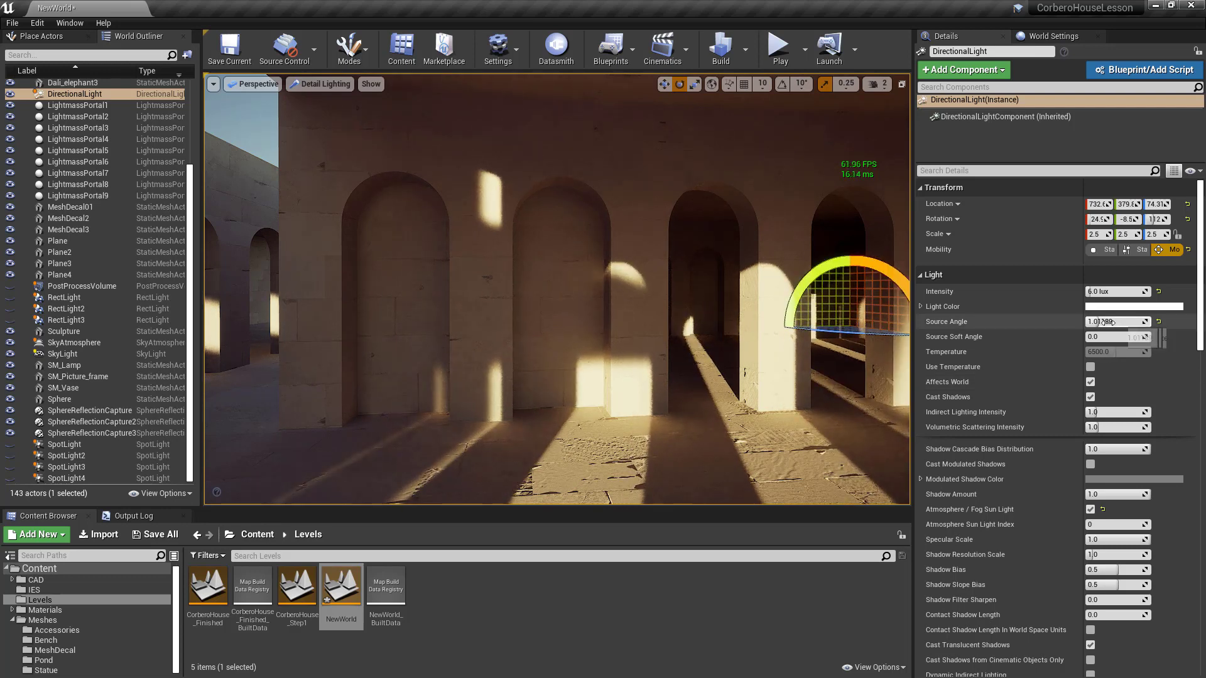
left_click_drag(1098, 322, 1152, 322)
right_click_drag(741, 364, 541, 358)
key("w")
key("d")
right_click_drag(619, 390, 761, 363)
key("s")
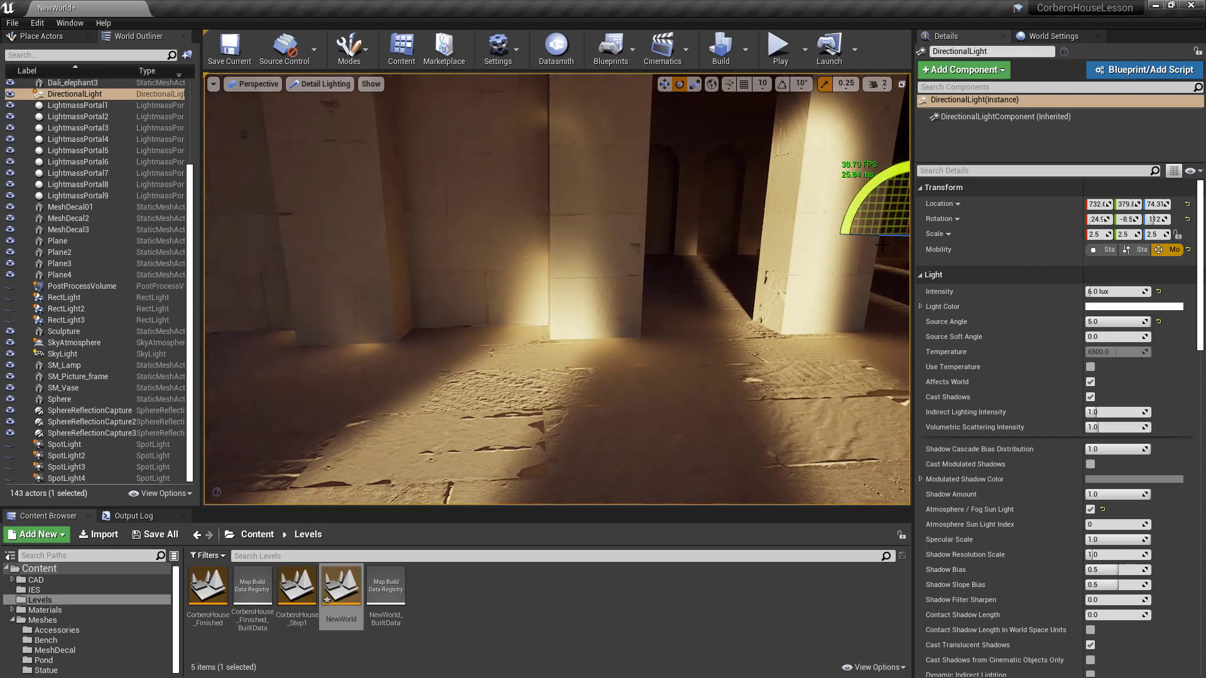
left_click_drag(876, 235, 857, 235)
right_click_drag(857, 236, 769, 207)
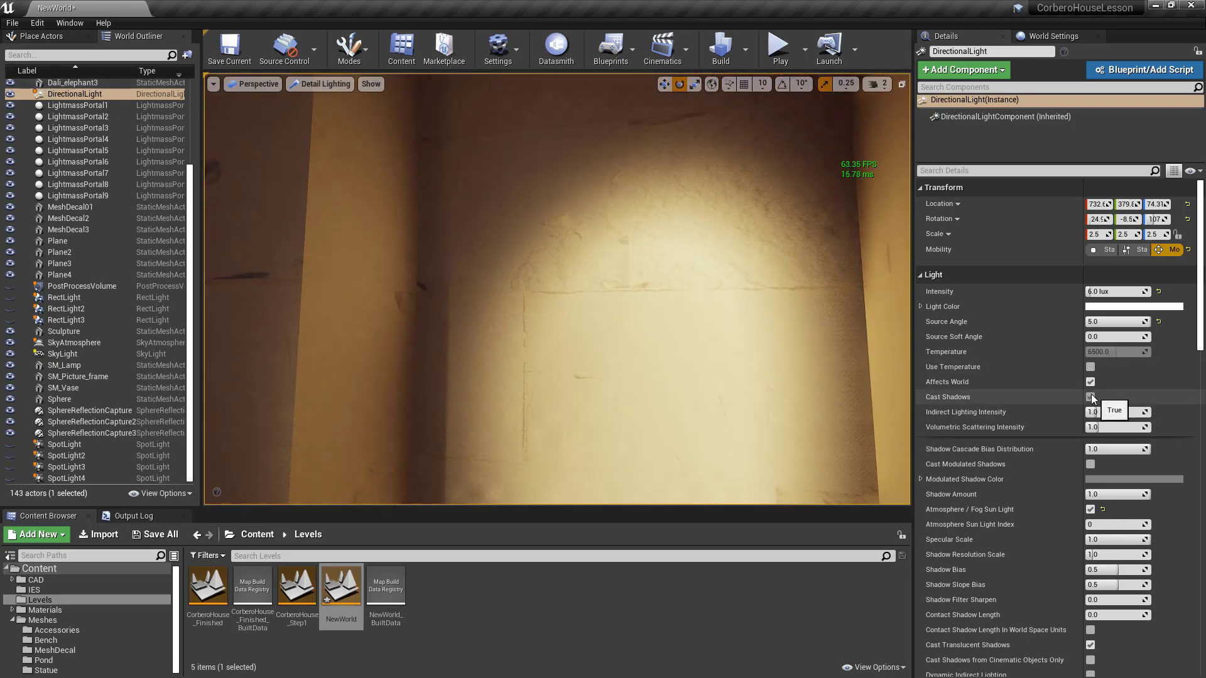
Try the DirectionalLight's ray tracing Samples Per Pixel at 4 and 8 while checking the shadow noise in the arch niche
scroll(1091, 394, "down", 10)
scroll(1090, 391, "down", 10)
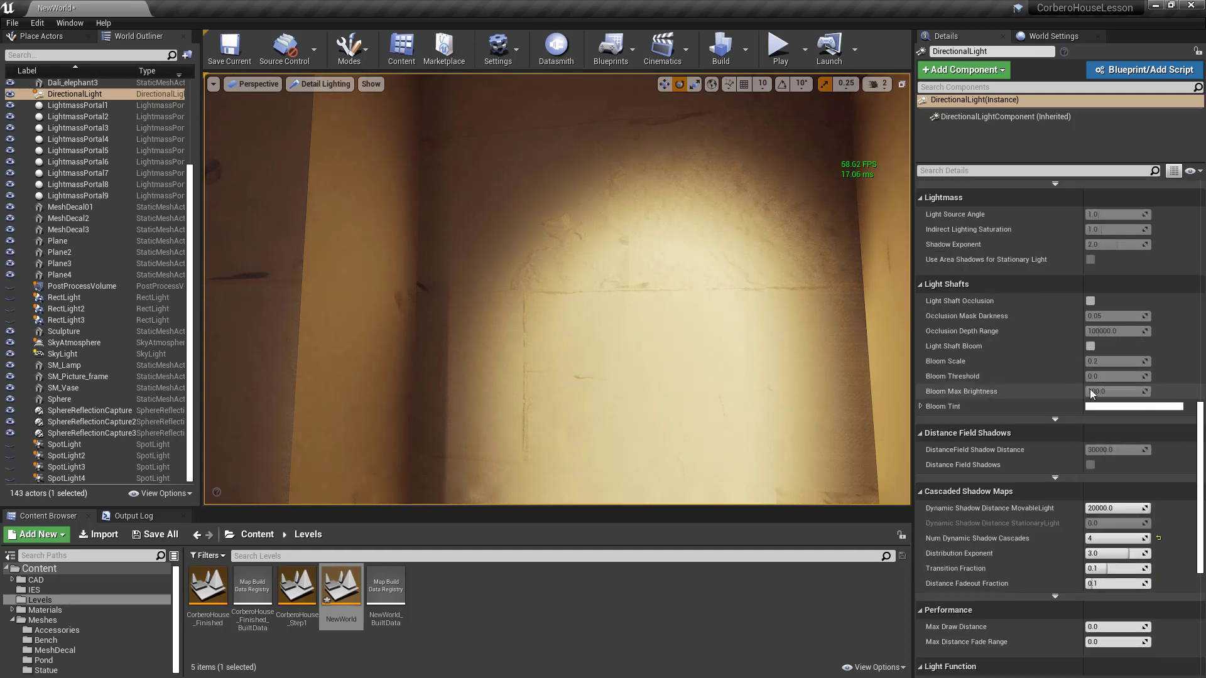
left_click(1100, 487)
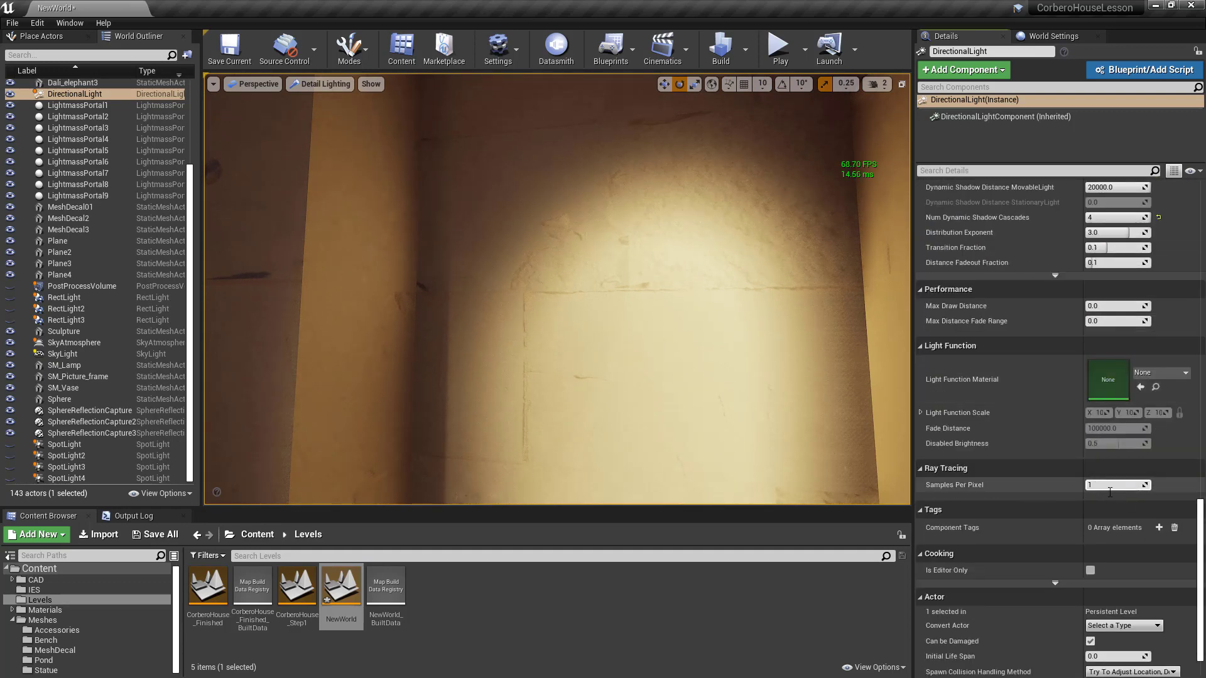
type("4")
key("Return")
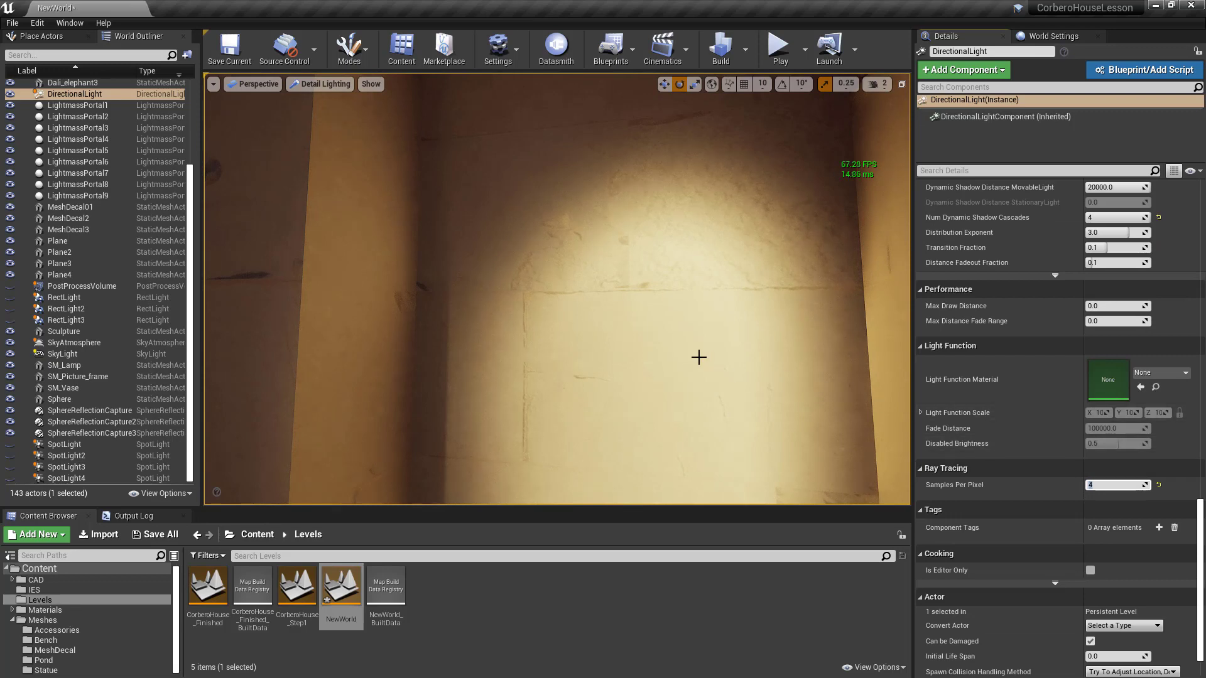
right_click_drag(697, 356, 713, 356)
scroll(694, 357, "up", 3)
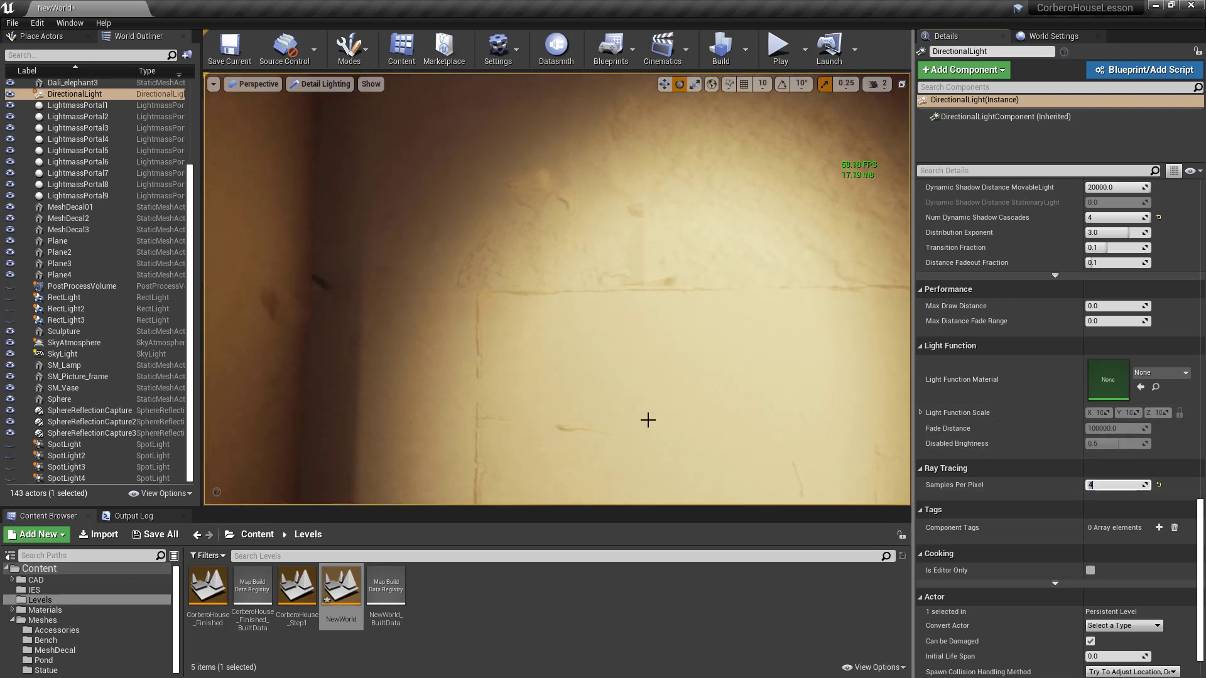
scroll(638, 408, "down", 6)
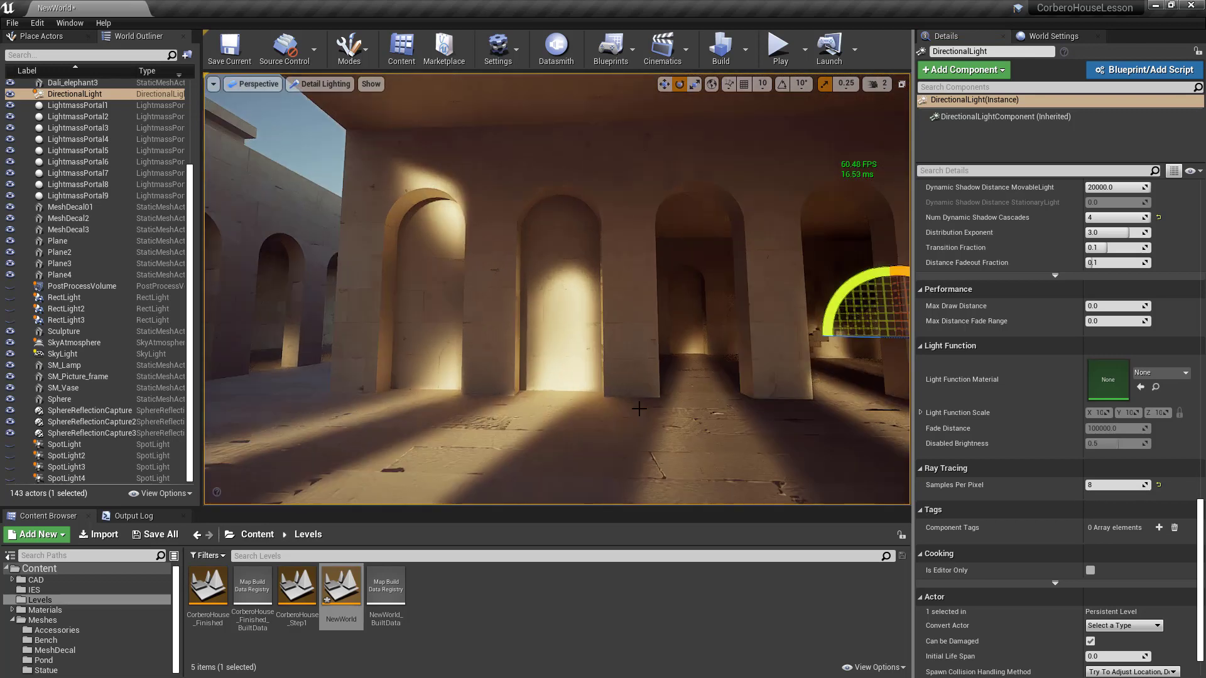
Try 64 ray tracing Samples Per Pixel on the DirectionalLight and examine the soft shadow edges up close
right_click_drag(626, 390, 524, 349)
key("w")
key("w")
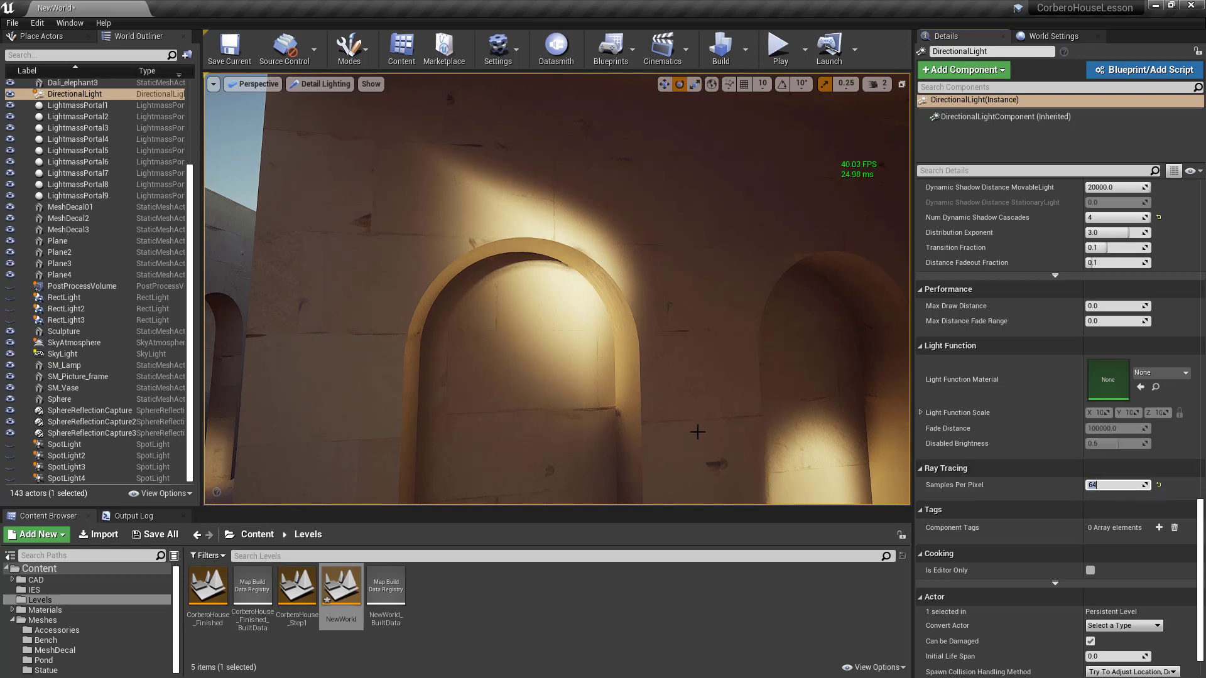
right_click_drag(716, 432, 844, 442)
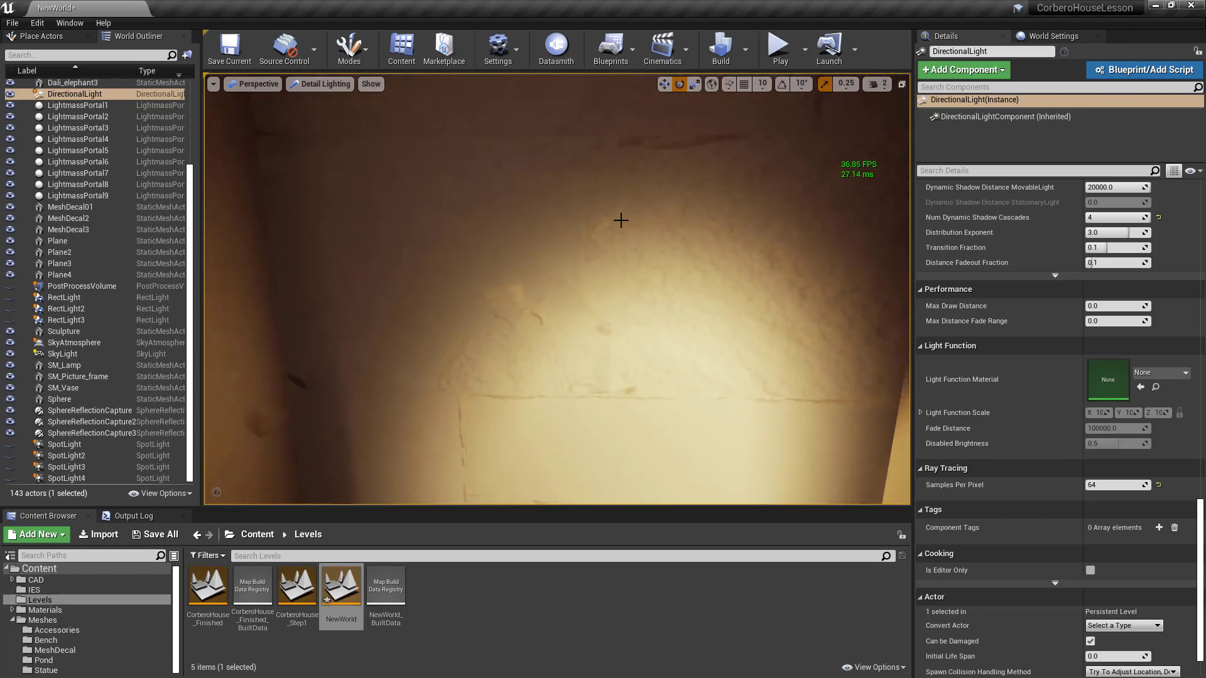
mouse_move(299, 295)
right_mouse_down()
mouse_move(300, 328)
mouse_move(300, 294)
right_mouse_up()
key("s")
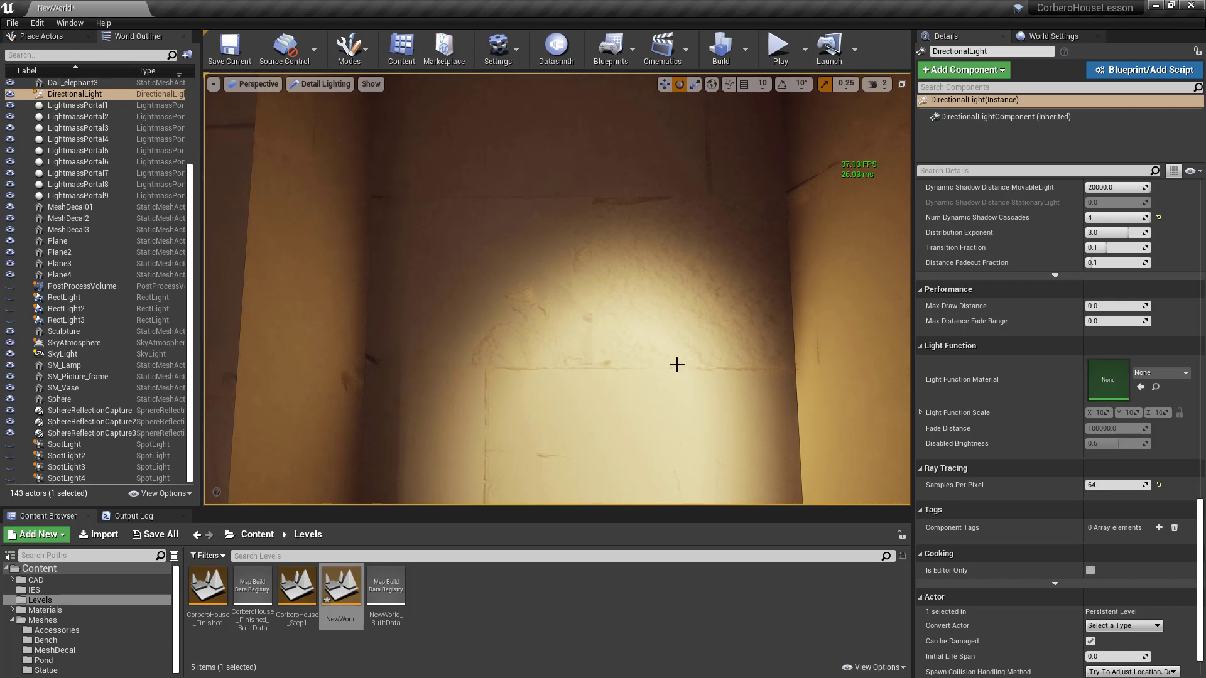
Switch the viewport to Lighting Only, set the light's Samples Per Pixel to 1, and inspect the shadow noise
left_click(320, 84)
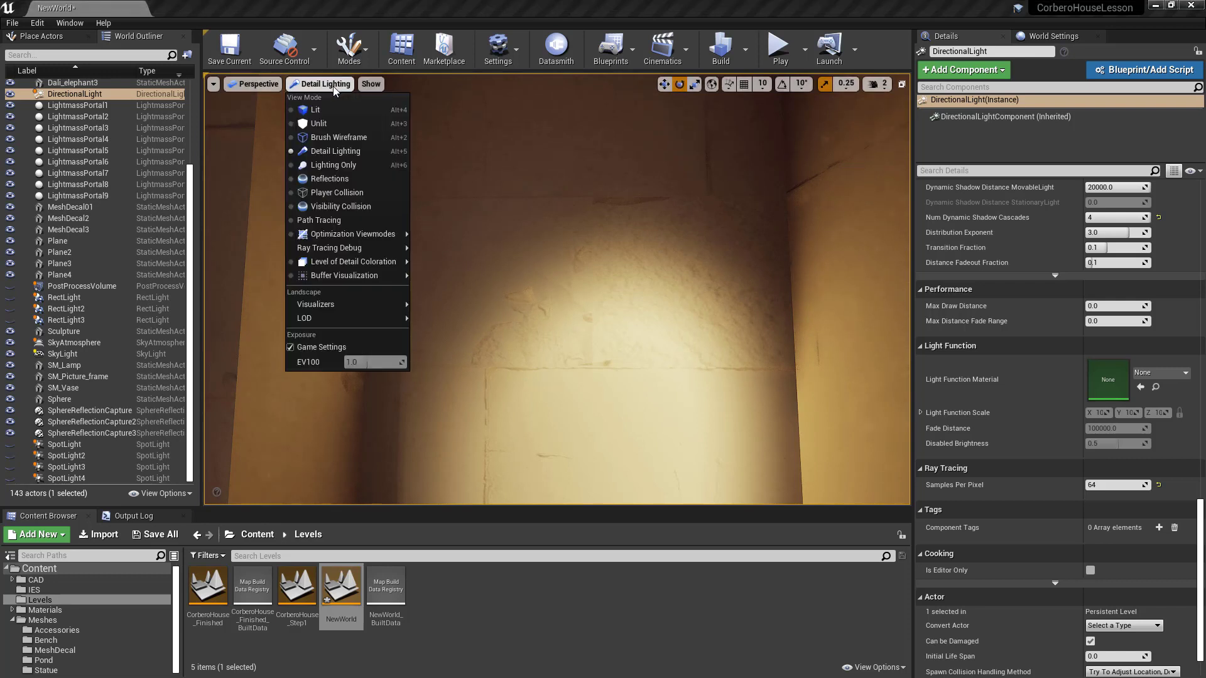
left_click(330, 166)
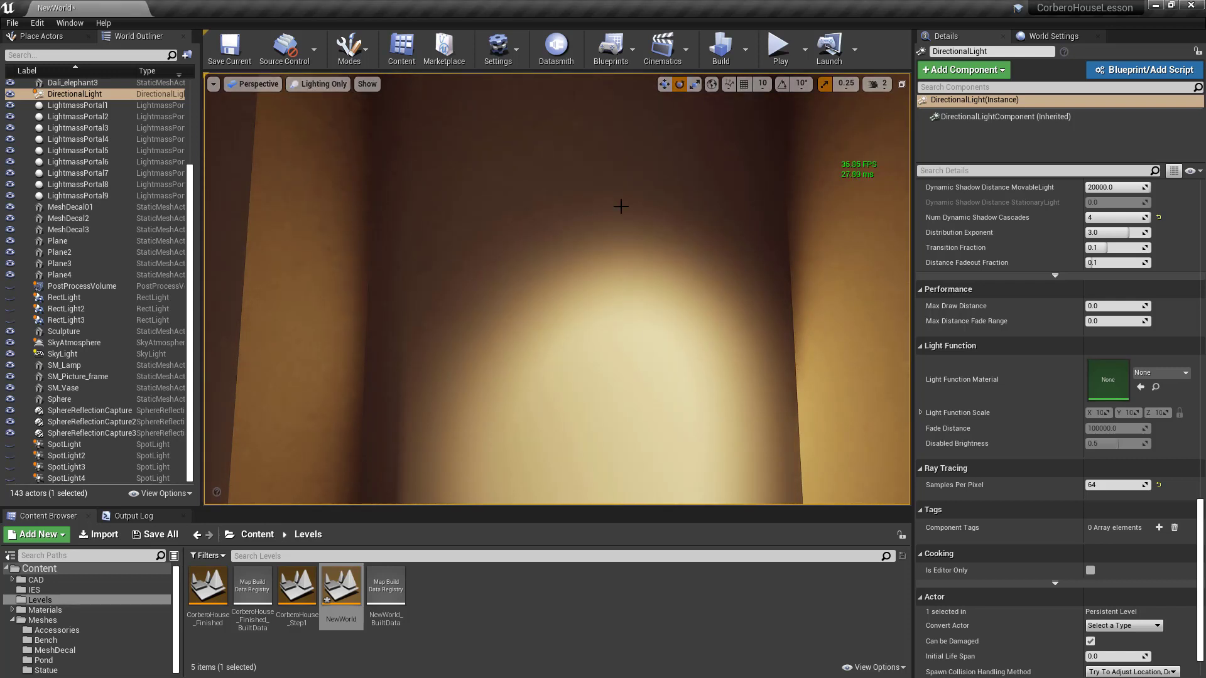
left_click(1106, 485)
type("1")
key("Return")
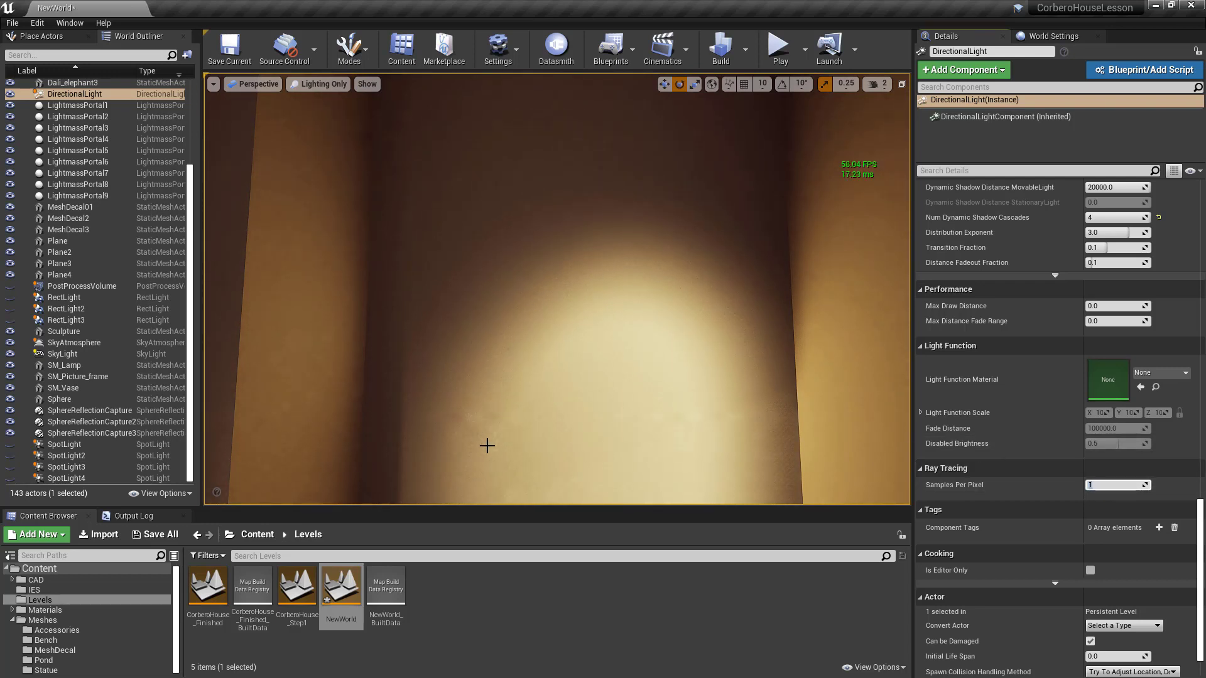
right_click_drag(572, 381, 517, 269)
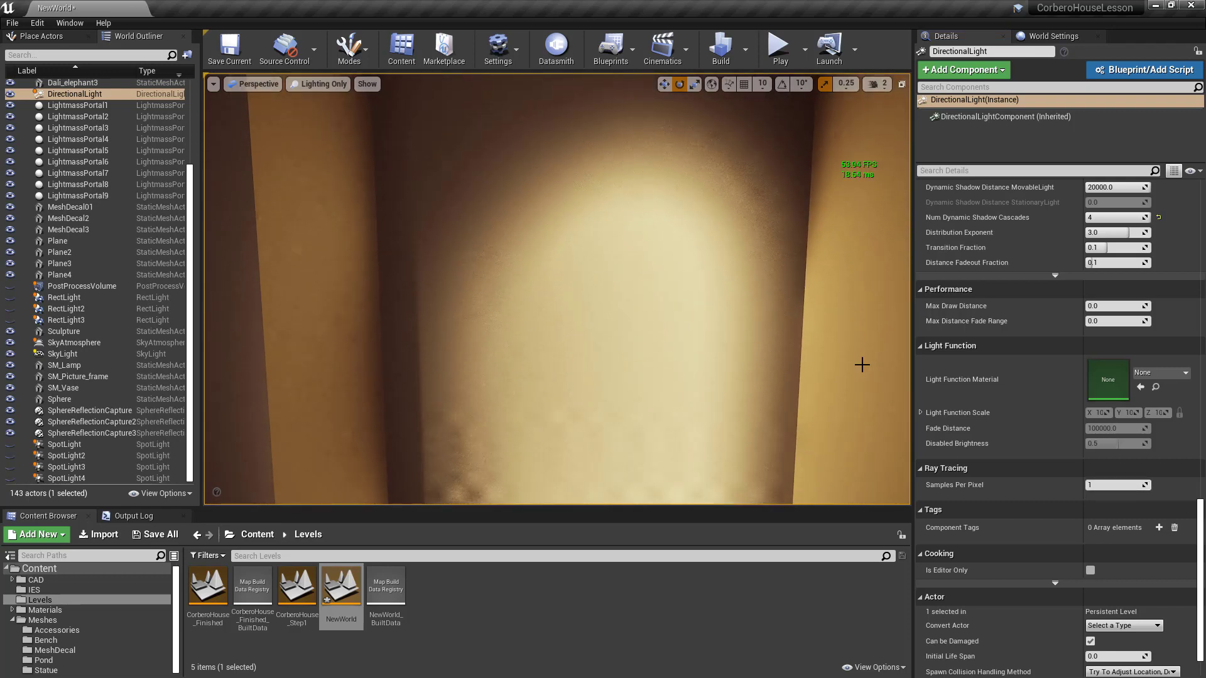
Compare the niche's soft shadow at 16 Samples Per Pixel, and set the DirectionalLight's samples back to 1
left_click(1130, 487)
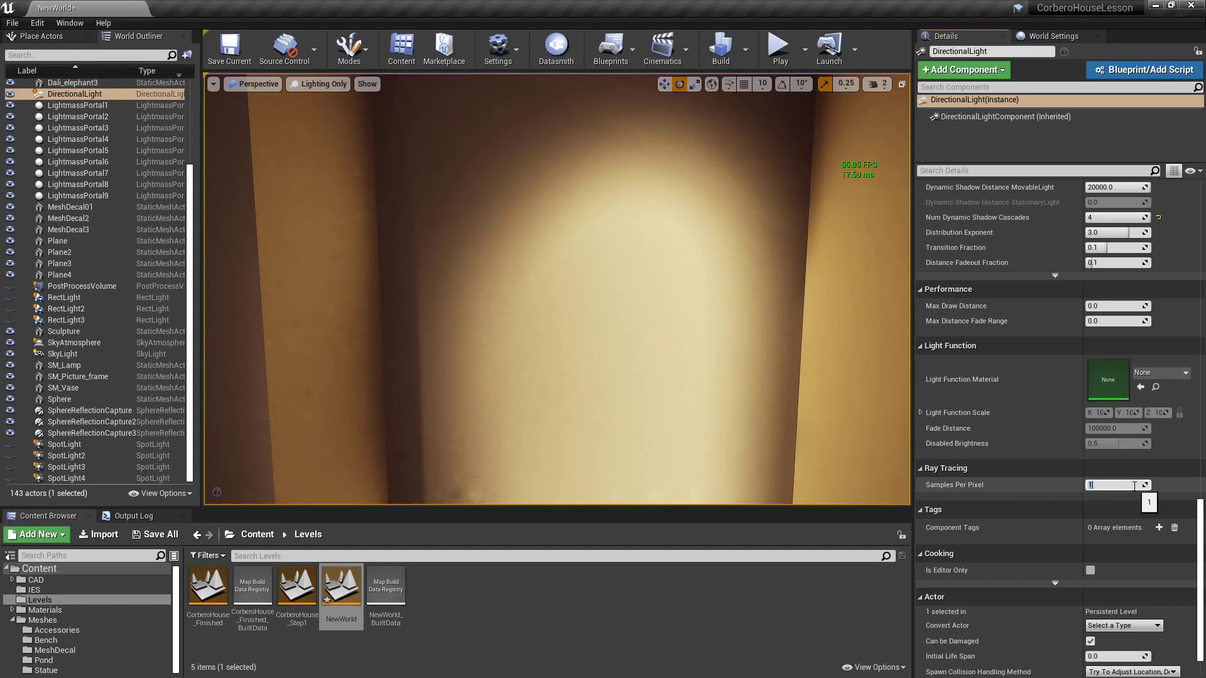
type("8")
key("BackSpace")
type("16")
key("Return")
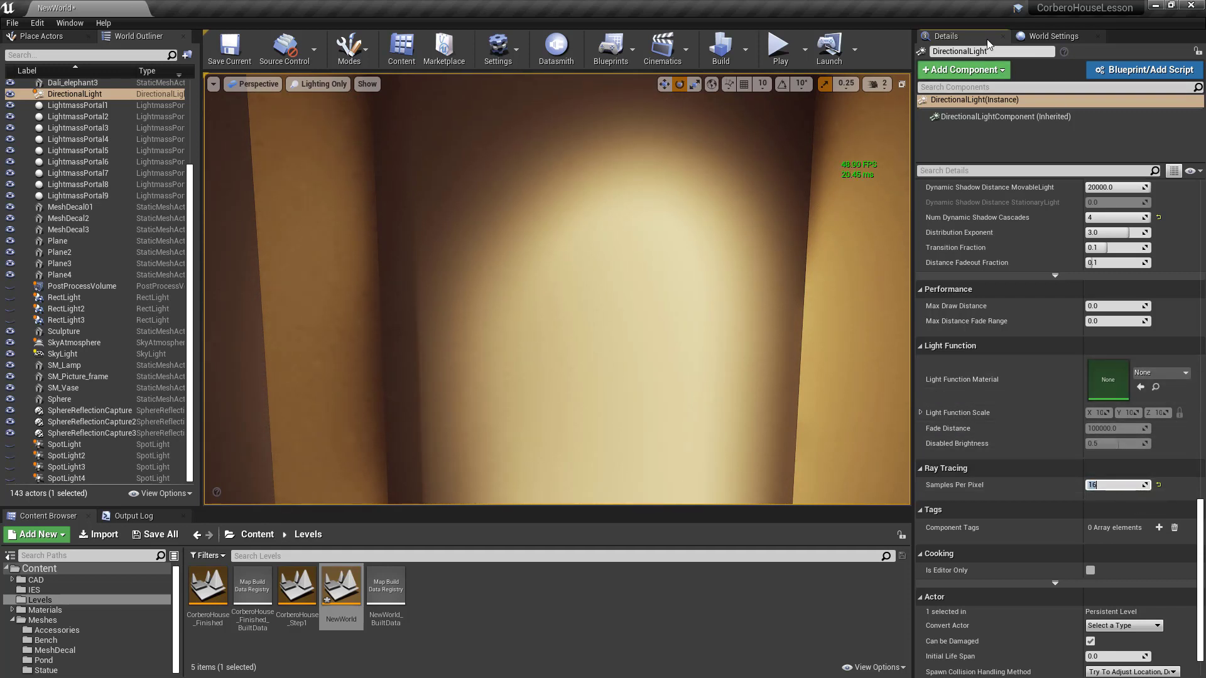
right_click_drag(656, 399, 675, 381)
right_click_drag(681, 209, 681, 217)
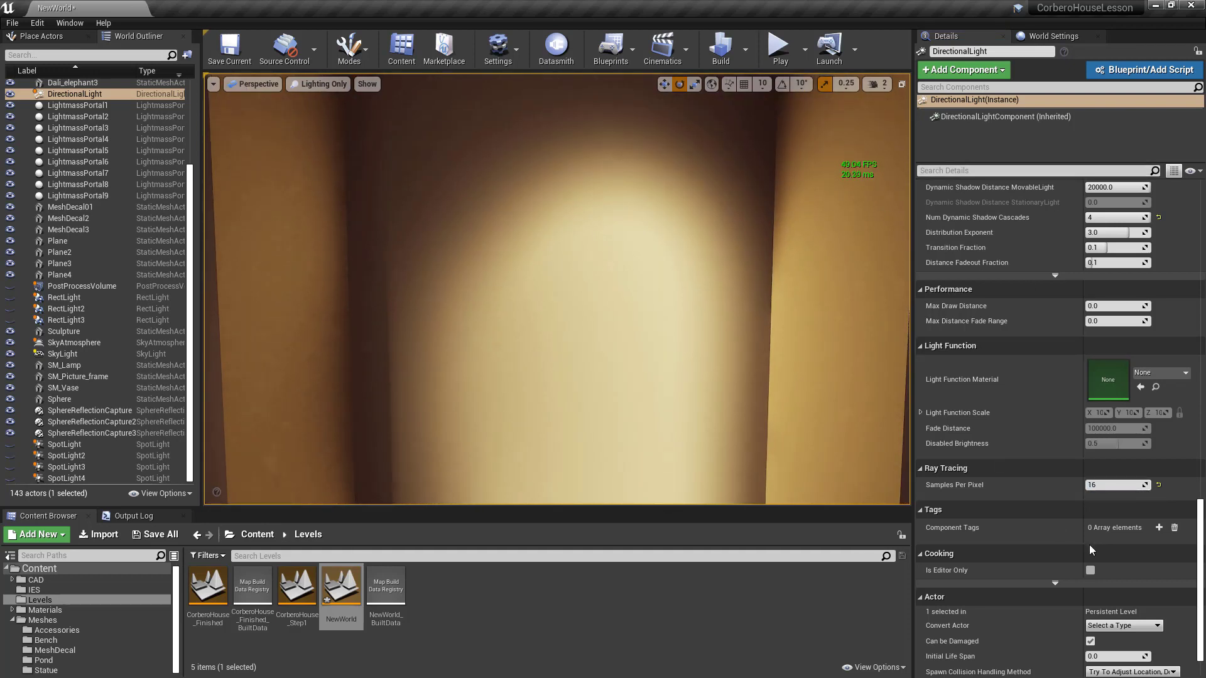
left_click(1113, 485)
type("1")
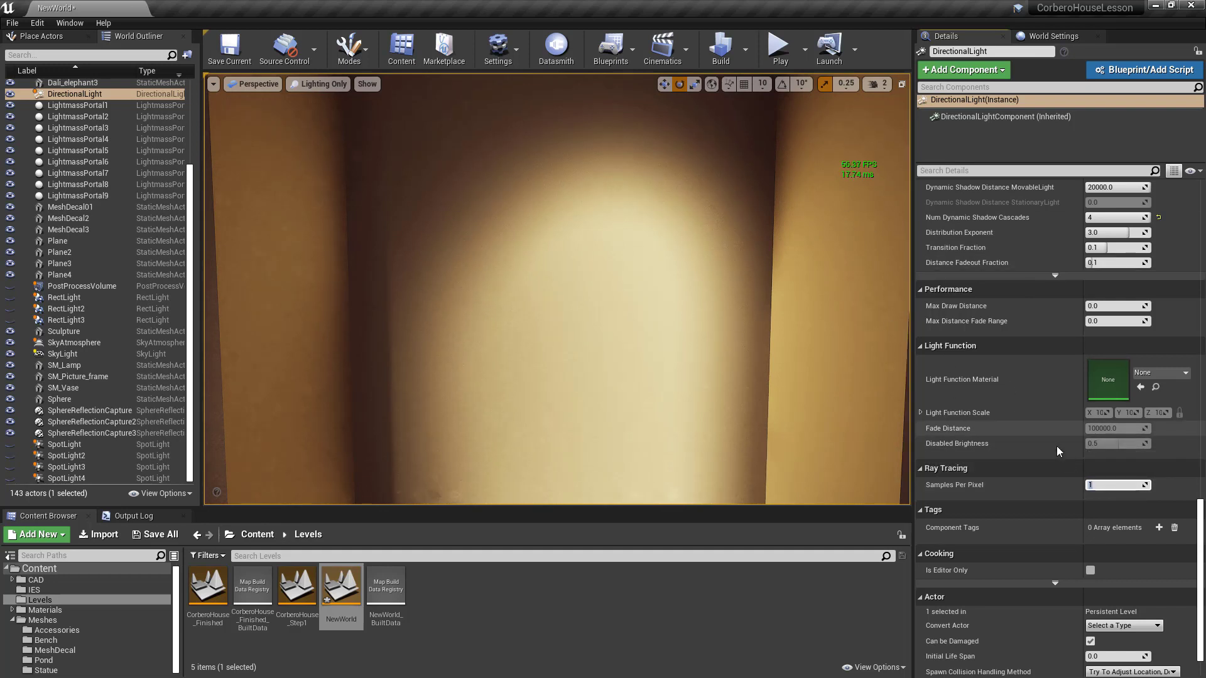
Compare the arch niche's soft shadow at 1 and 64 ray tracing Samples Per Pixel on the DirectionalLight
key("Return")
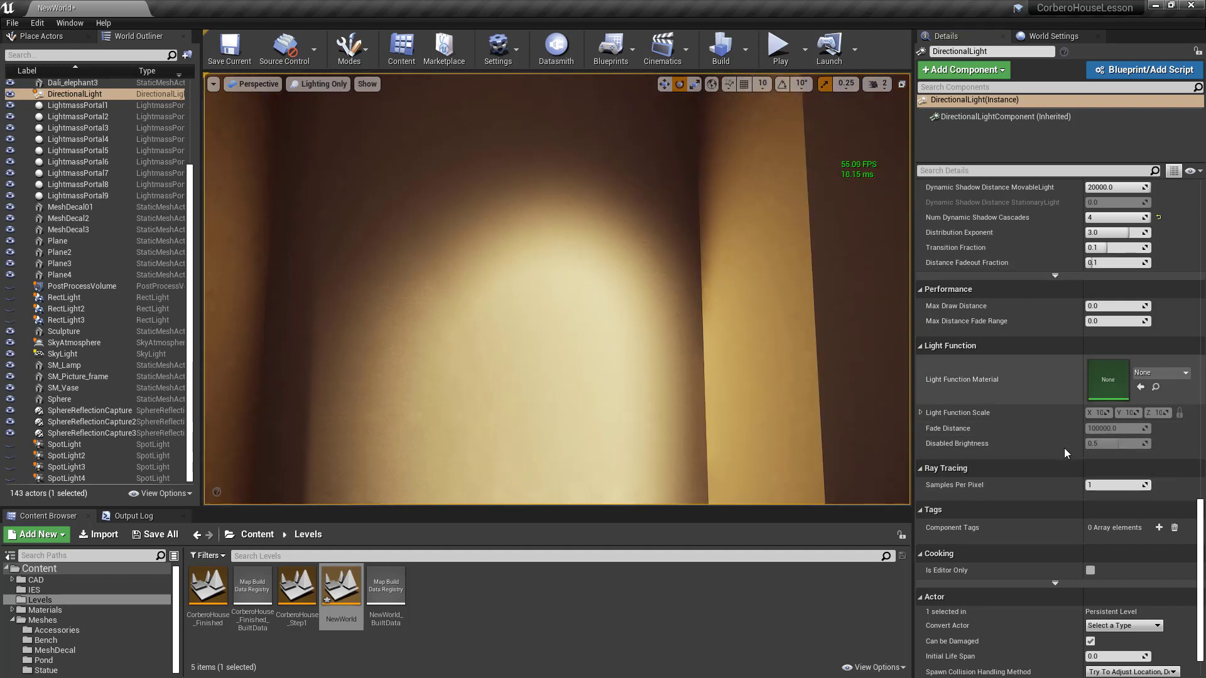
left_click(1114, 488)
type("64")
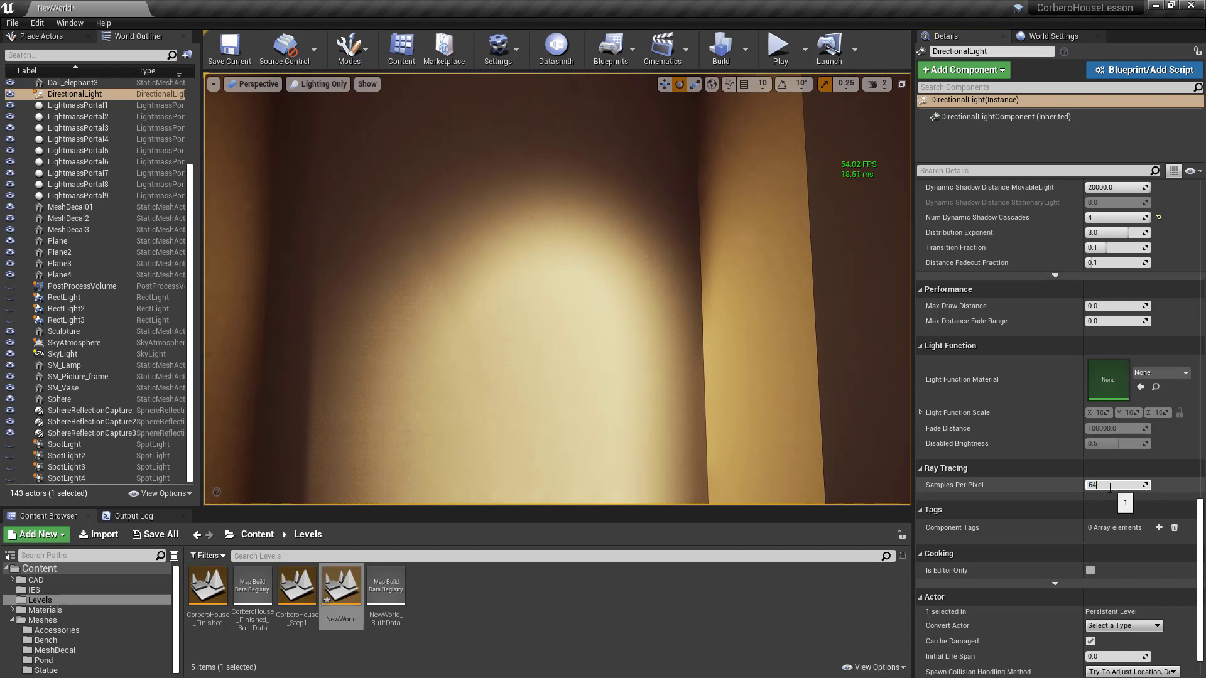
key("Return")
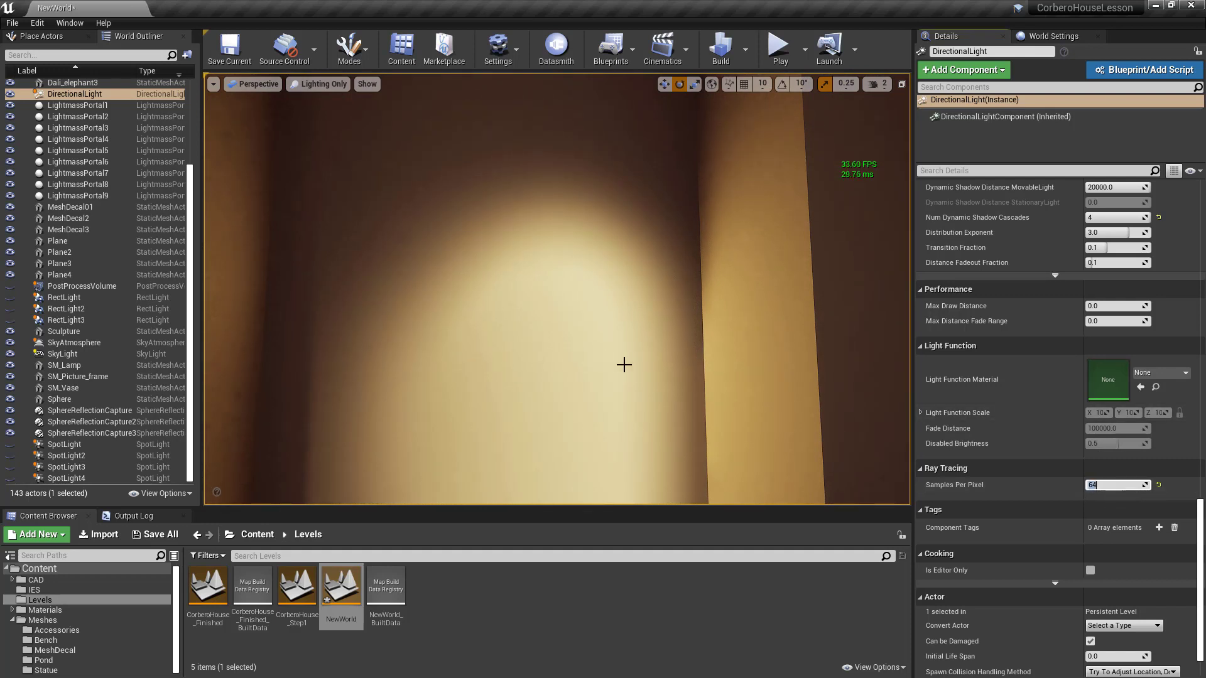
right_click_drag(597, 398, 568, 412)
Set the DirectionalLight's ray tracing Samples Per Pixel to 4, and deselect the light while viewing the whole arcaded interior
left_click(1109, 484)
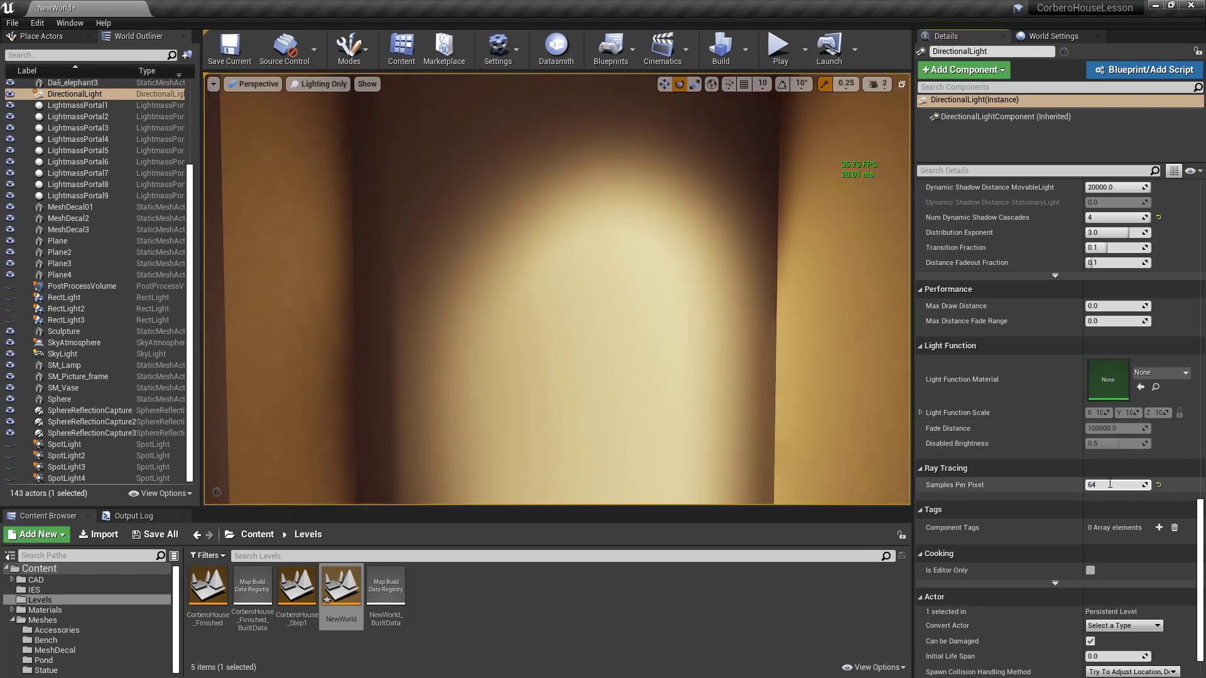
type("4")
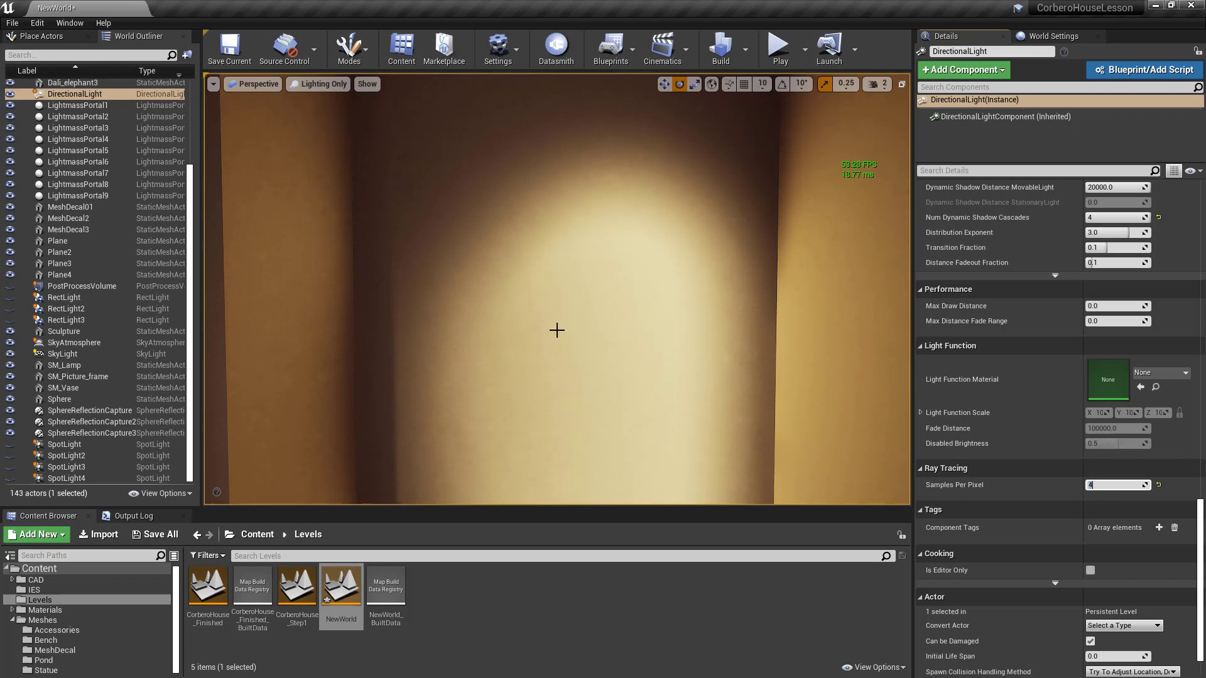
key("Return")
right_click_drag(557, 328, 620, 317)
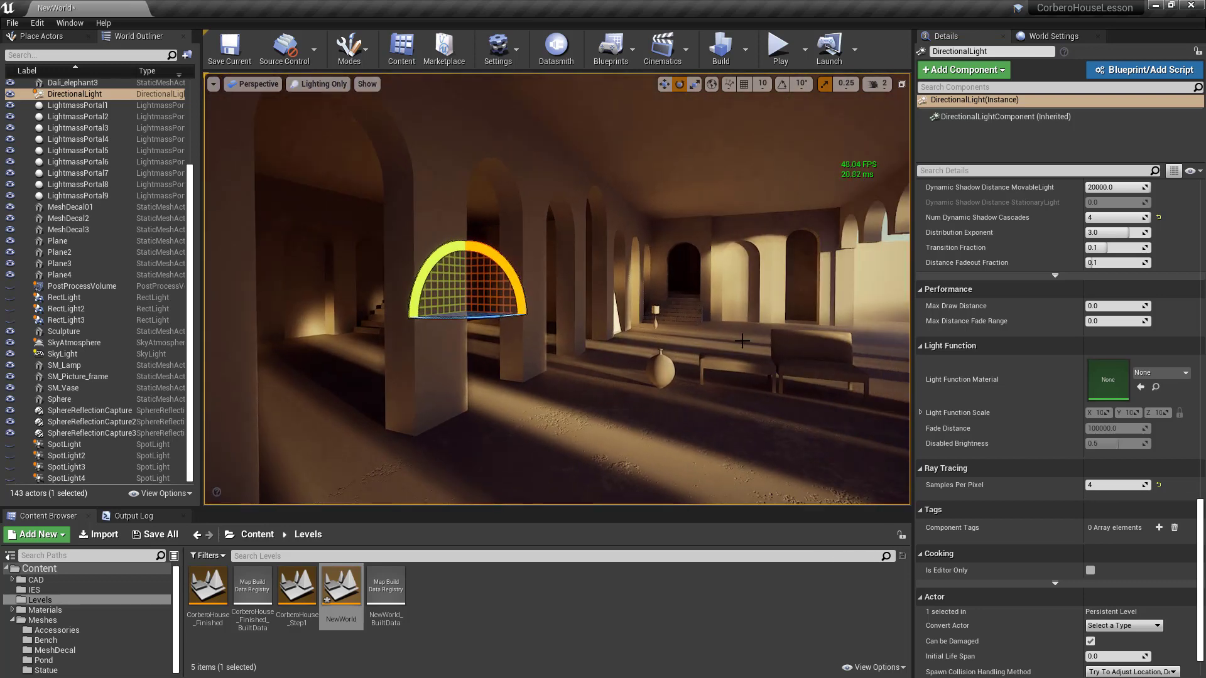
right_click_drag(769, 300, 816, 273)
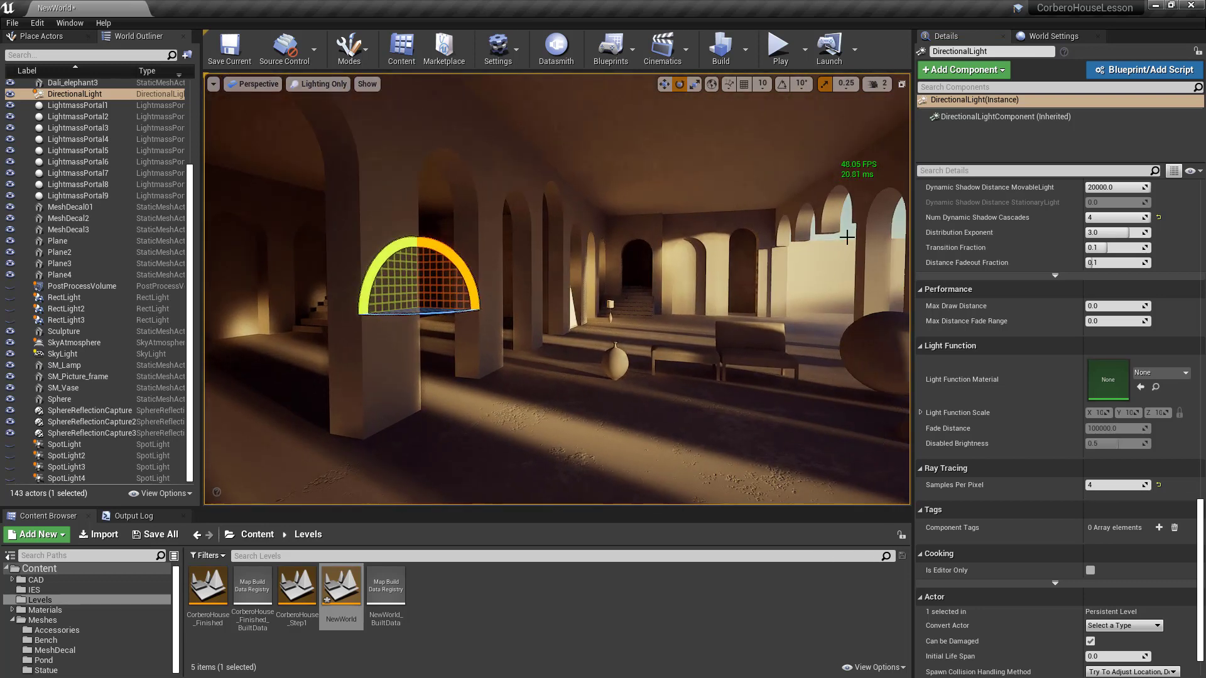
key("Escape")
right_click_drag(670, 291, 690, 277)
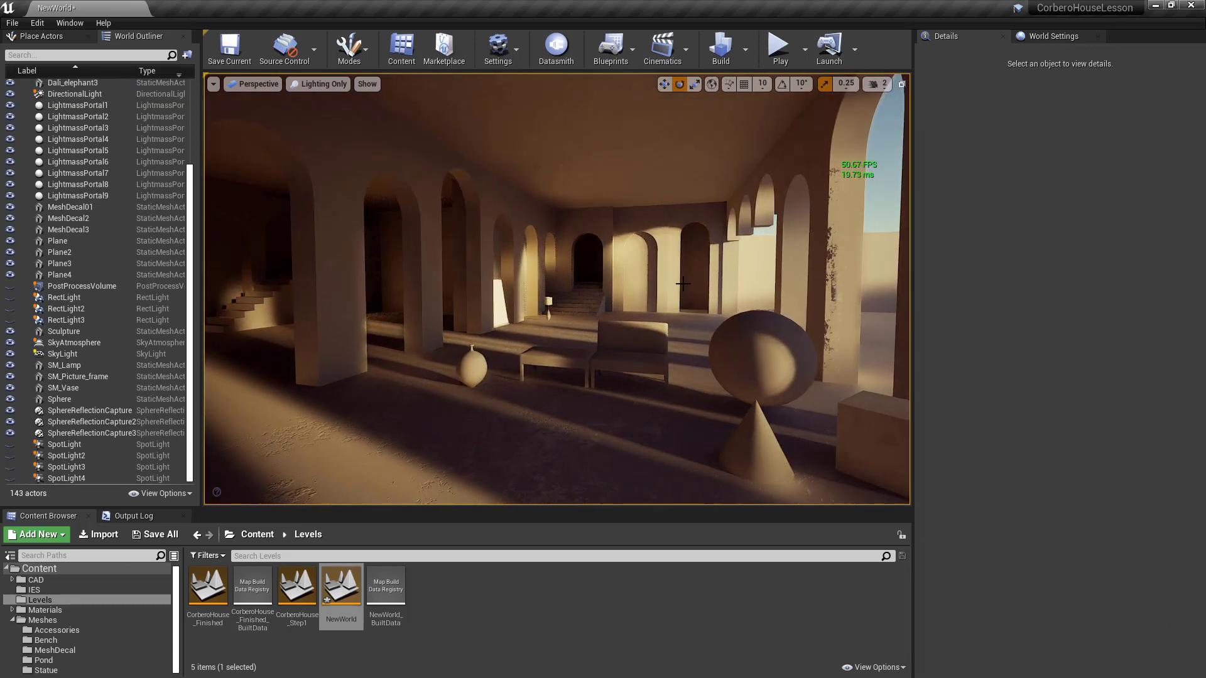